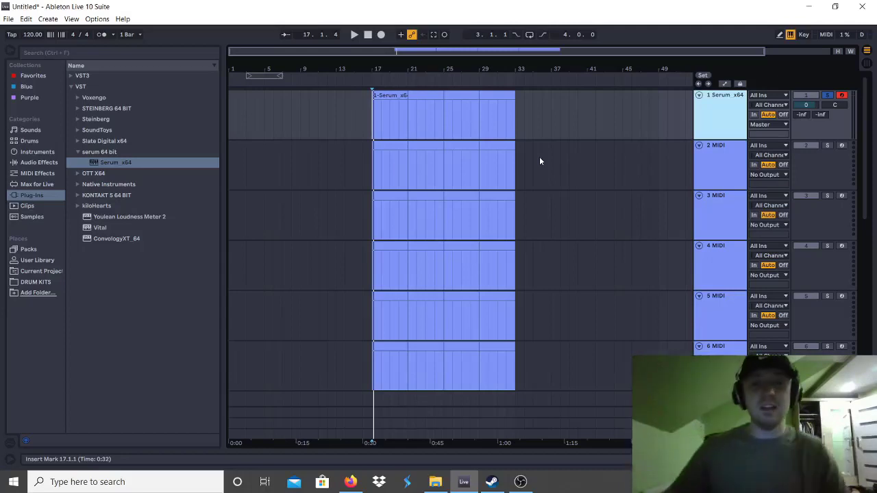
Check the device chain of the first Serum track.
click(719, 114)
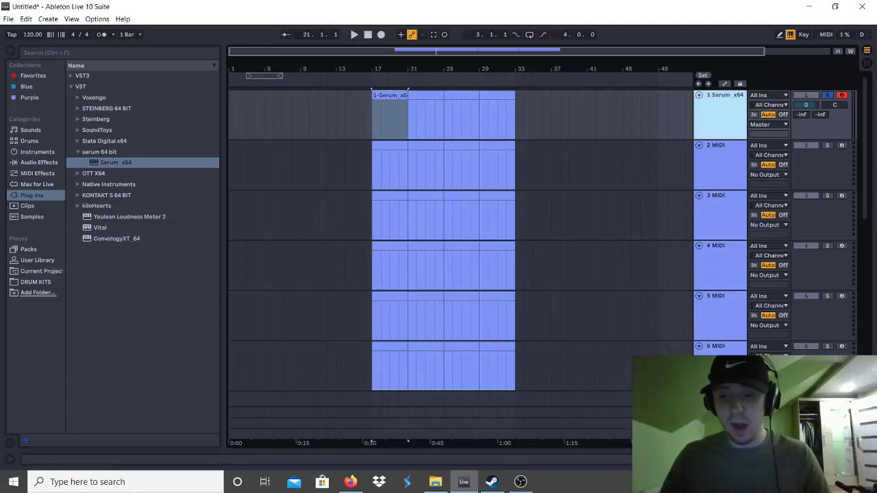
key(shift+Tab)
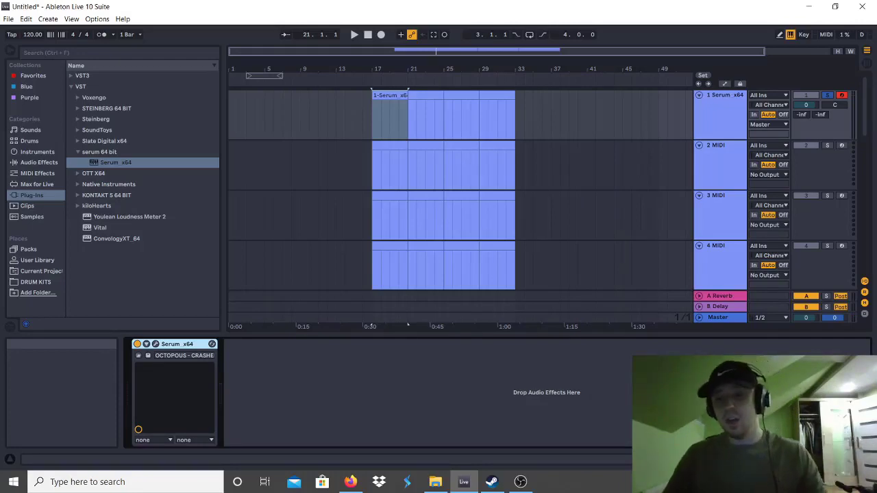
click(865, 458)
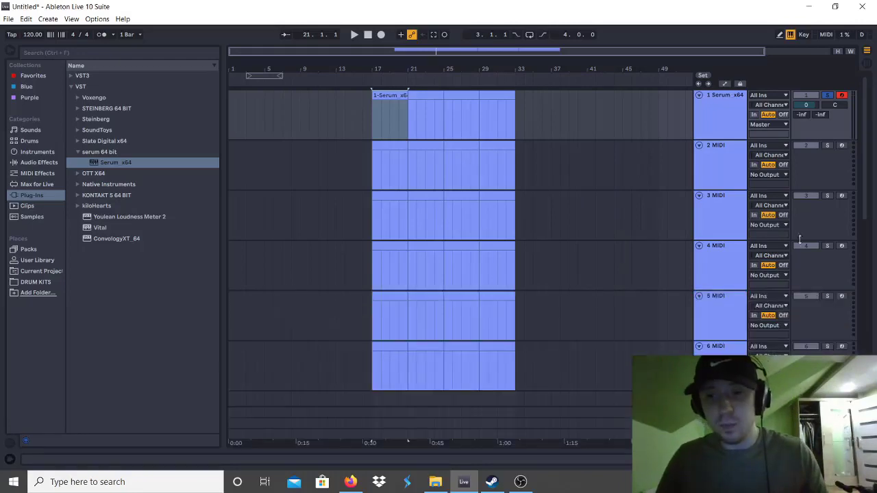
click(699, 96)
click(699, 99)
Copy the empty four-bar clip at bar 17 of the Serum track to bar 1 and duplicate it three times up to bar 17.
click(388, 97)
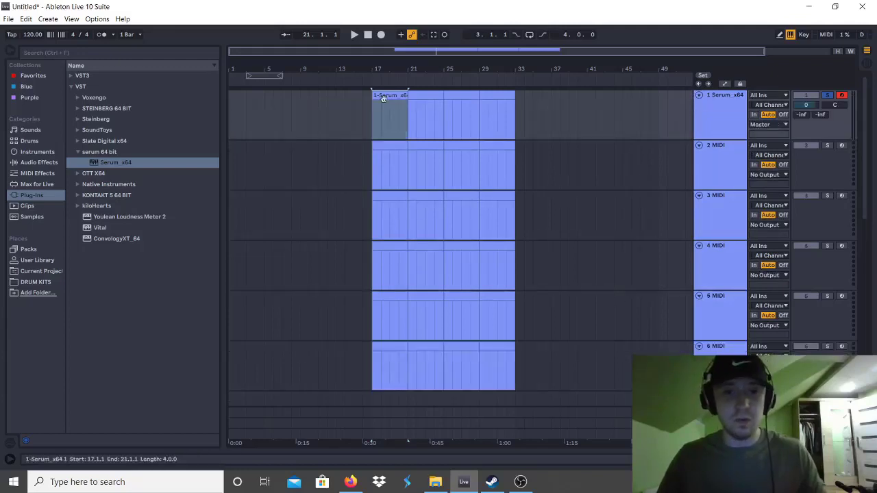
click(230, 115)
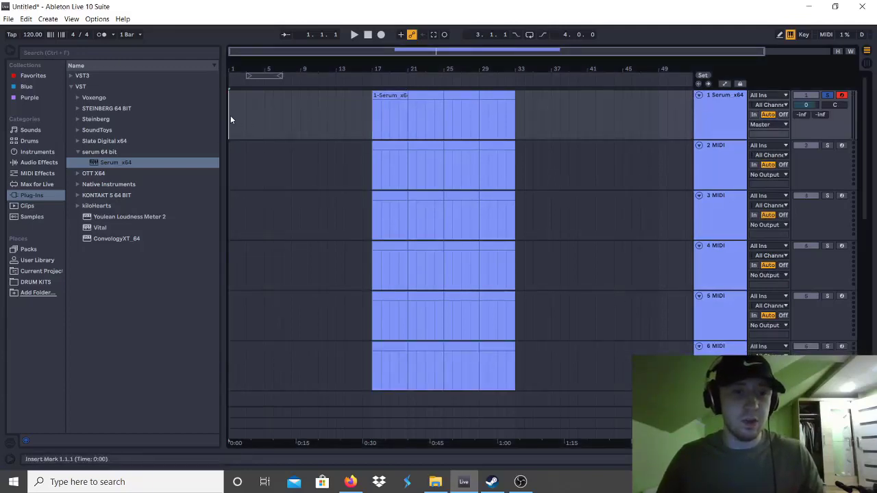
key(ctrl+v)
key(ctrl+d)
key(ctrl+d)
key(ctrl+d)
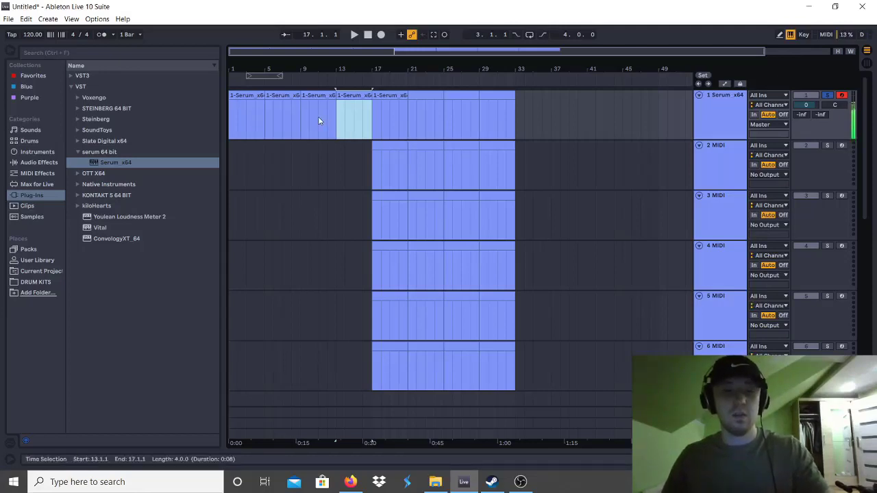
Record a repeating D2, C#3, A2 pattern over four bars into the first clip of the Serum track.
click(248, 98)
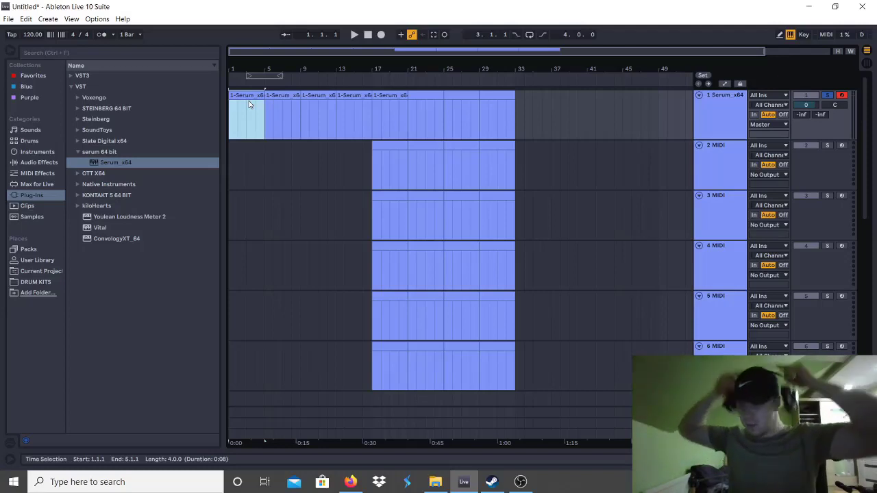
click(381, 35)
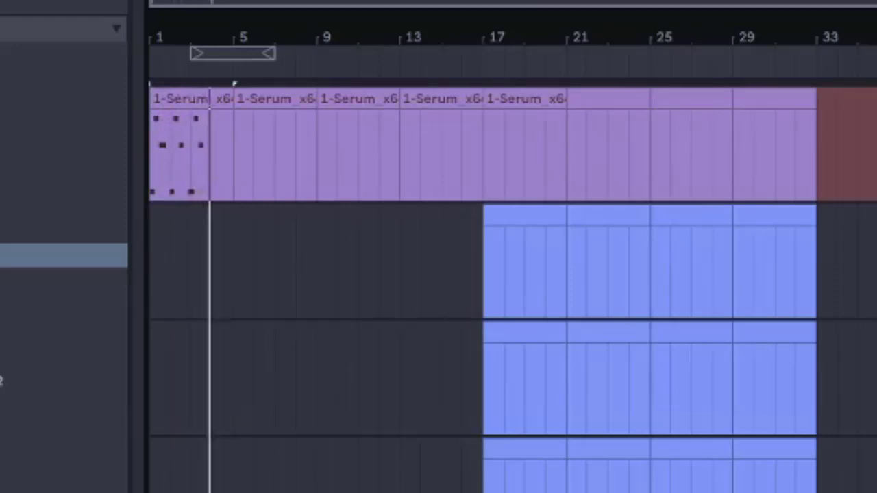
key(space)
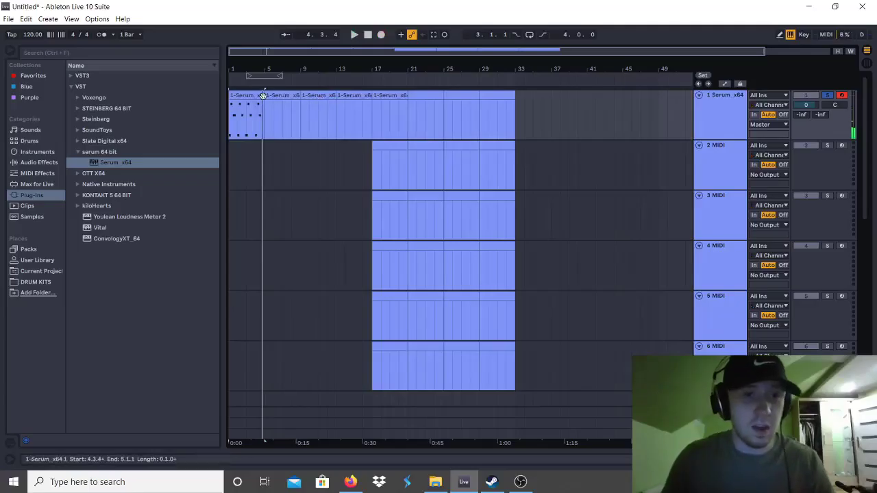
Open the recorded clip in the note editor, quantize its notes and play it back.
click(264, 96)
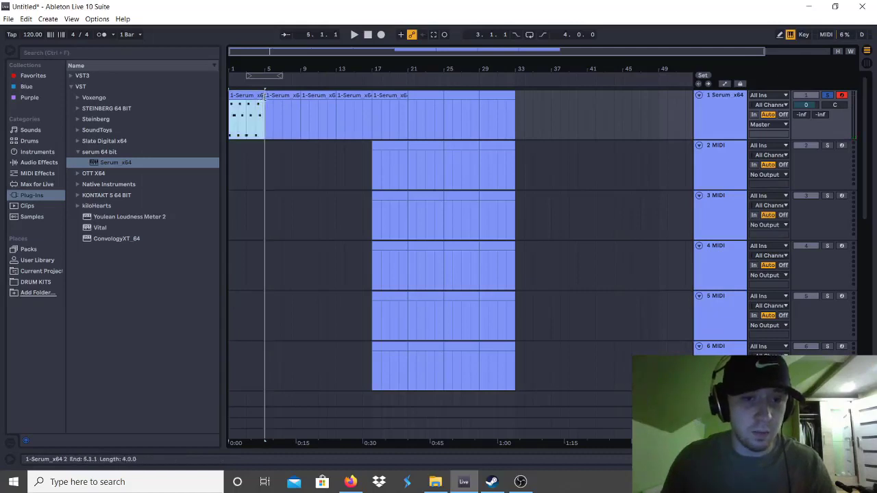
double_click(264, 96)
right_click(317, 213)
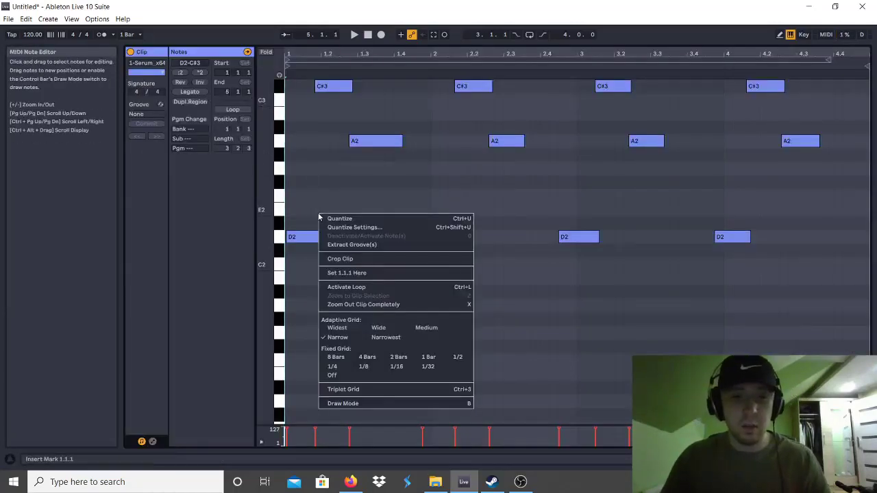
click(322, 217)
click(368, 233)
key(space)
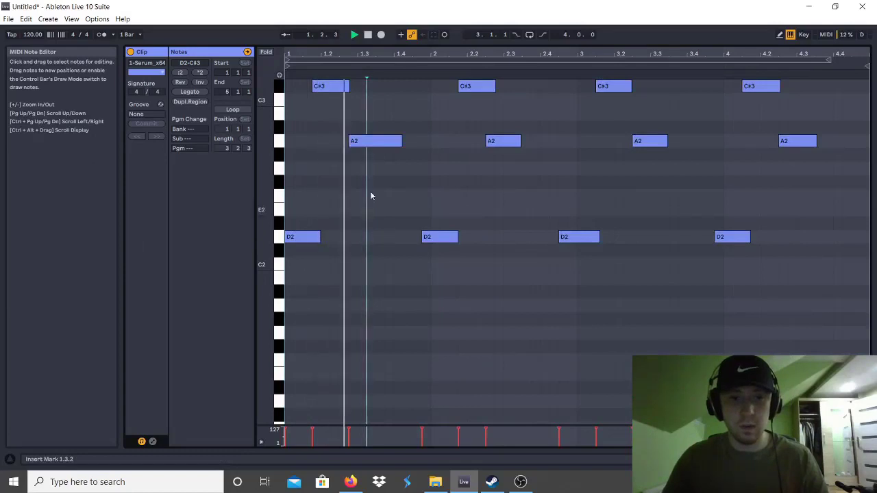
click(321, 116)
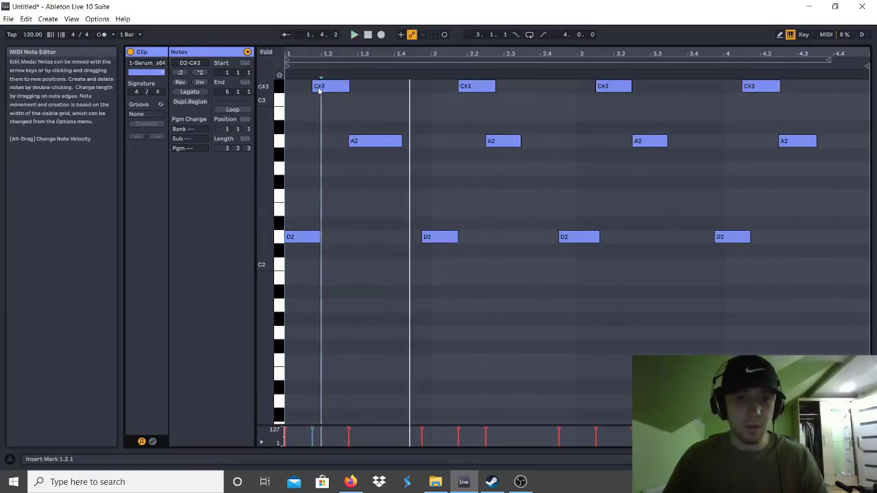
Delete all recorded notes after the first D2, C#3, A2 phrase.
scroll(331, 161, up, 3)
drag(328, 102, 319, 218)
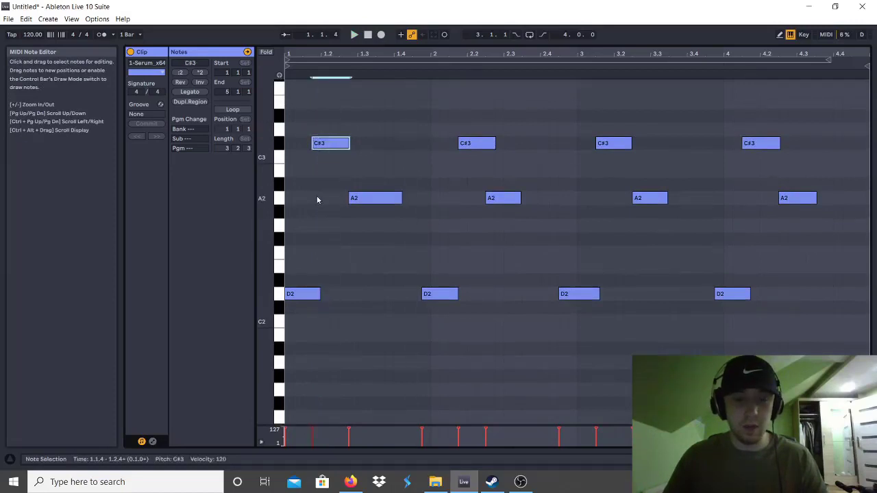
click(317, 199)
mouse_move(437, 351)
mouse_down()
mouse_move(687, 149)
mouse_move(811, 118)
mouse_up()
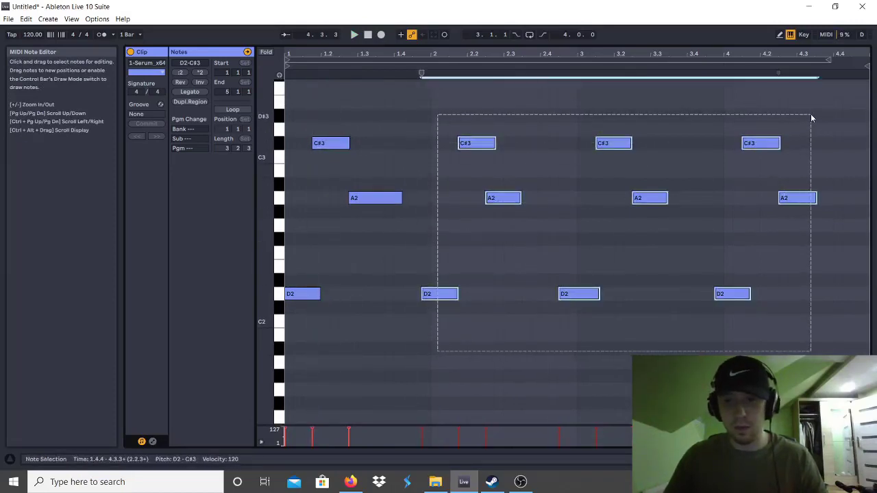
key(Delete)
Duplicate the three-note phrase together with its full bar 1 time span three times to fill bars 2 to 4.
drag(426, 350, 268, 137)
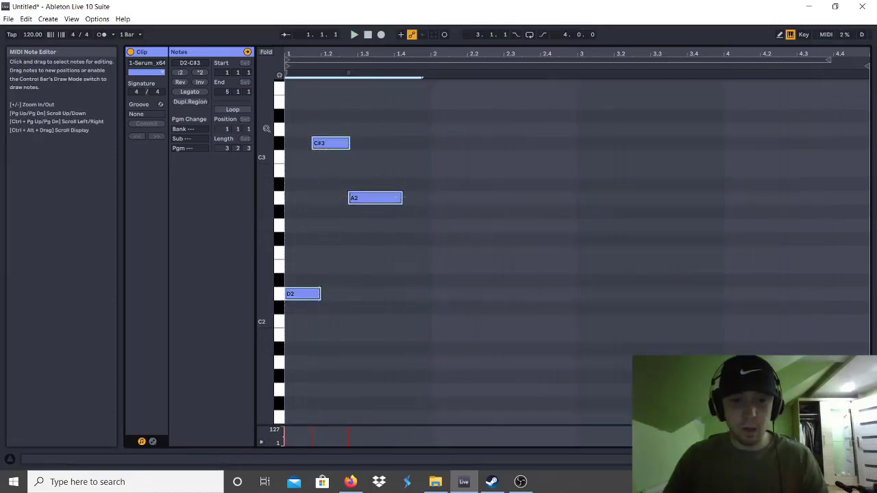
drag(430, 356, 284, 117)
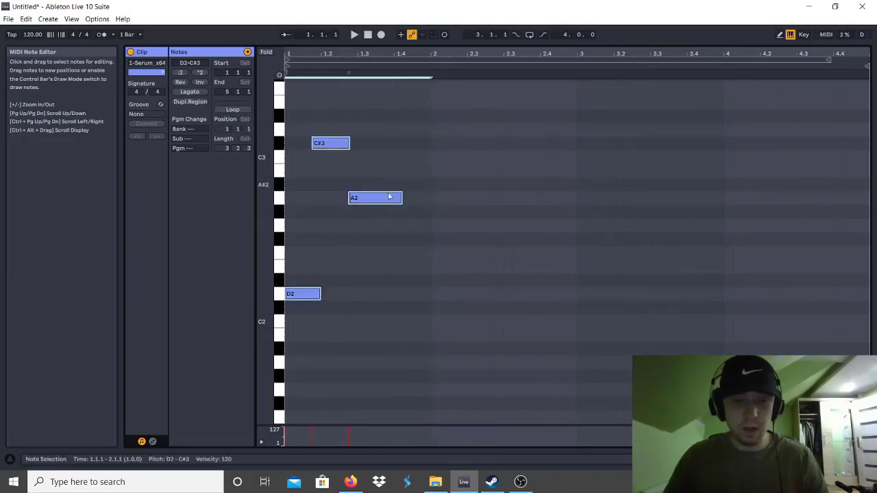
key(ctrl+d)
key(ctrl+d)
key(ctrl+d)
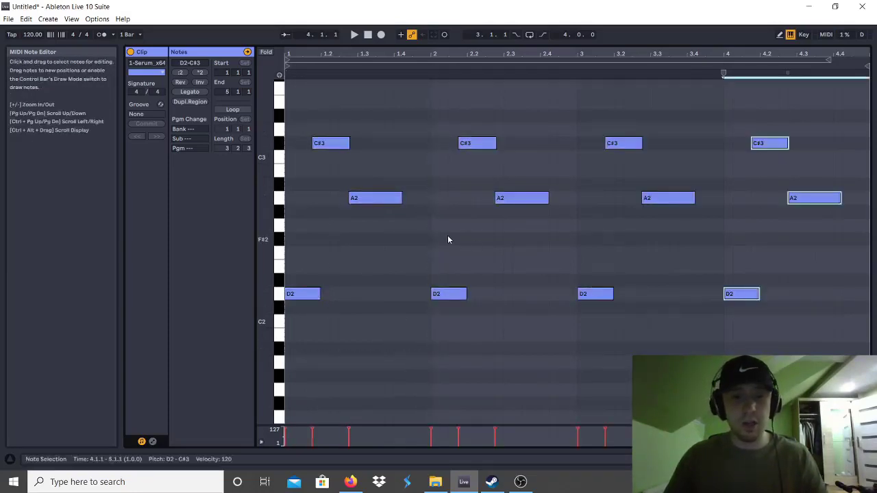
click(430, 232)
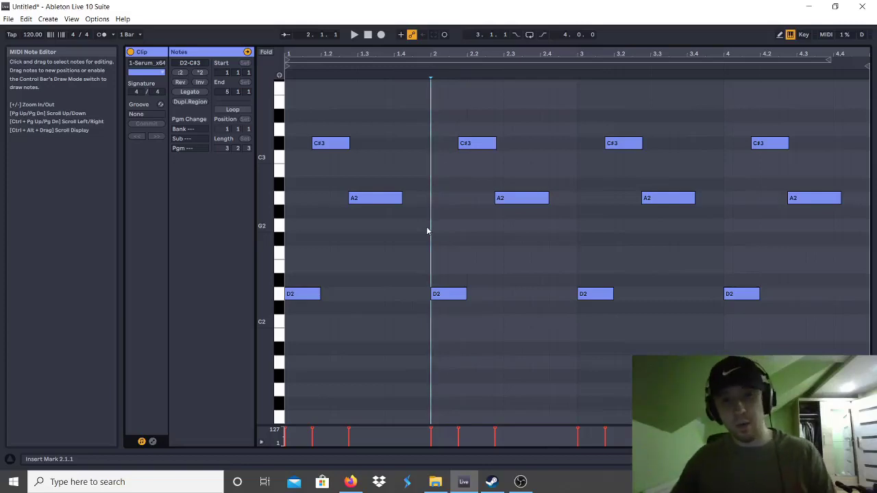
Switch to the browser and look through the natural minor scales on the Piano Minor Scales page.
key(alt+Tab)
scroll(603, 192, up, 5)
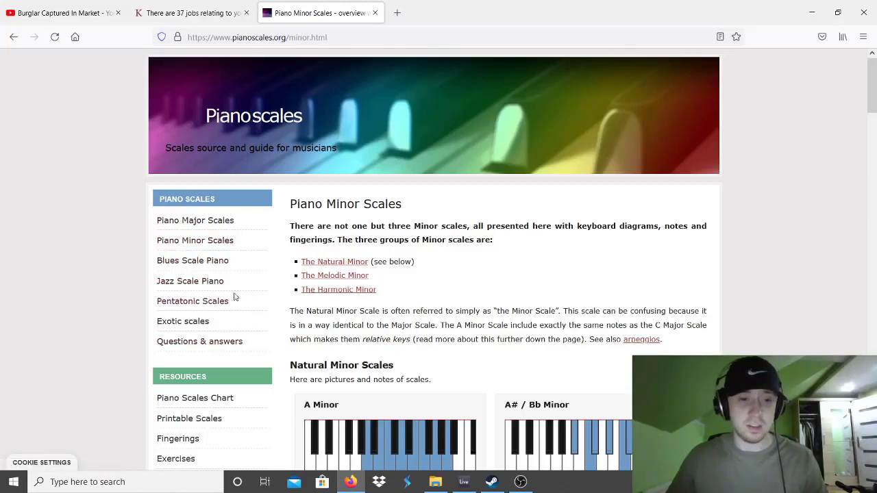
scroll(265, 316, down, 1)
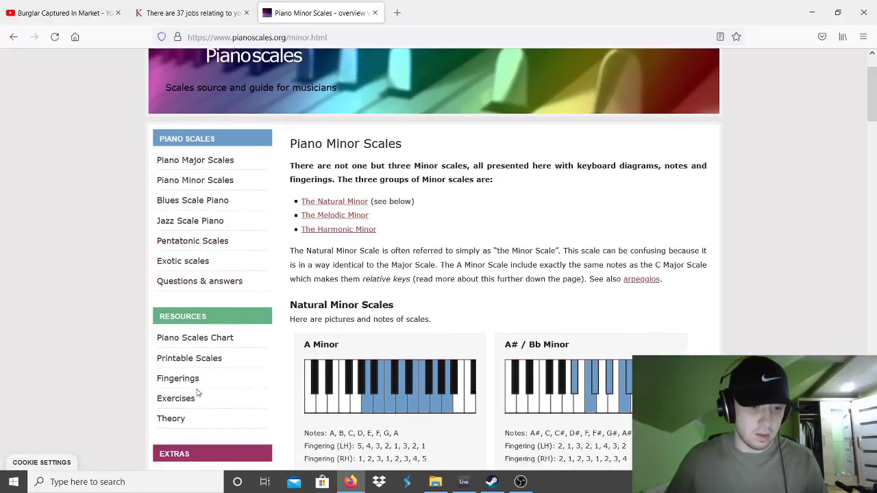
scroll(829, 266, down, 3)
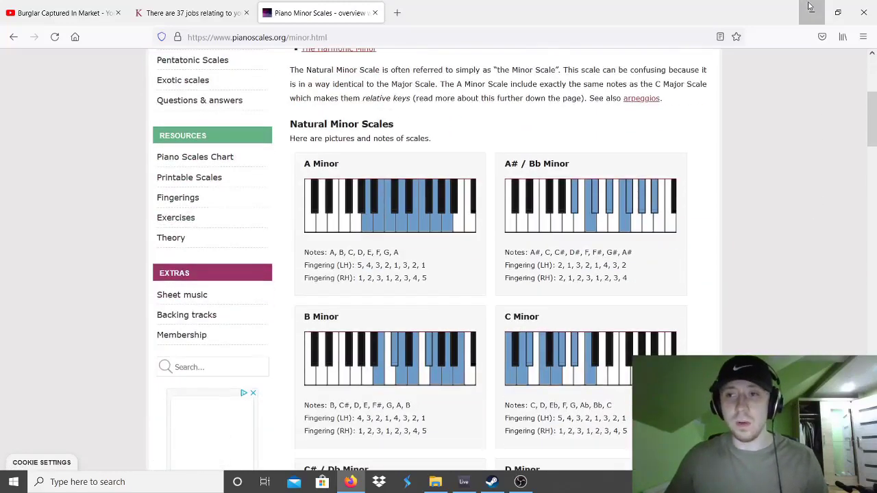
click(811, 12)
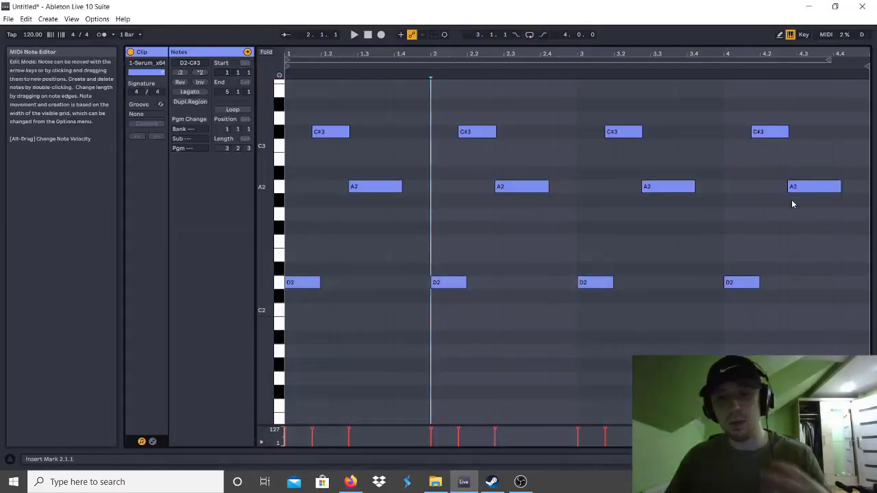
Back in Ableton Live, add beat-4 notes, G#2 in bars 1–2 and F#2 in bars 3–4, and lower the A2 notes in bars 3–4 to G#2.
key(space)
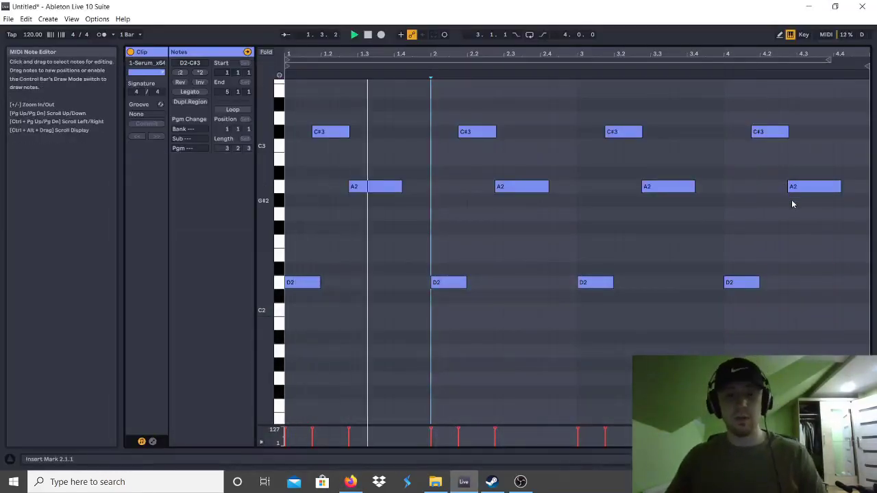
double_click(396, 227)
drag(397, 227, 421, 202)
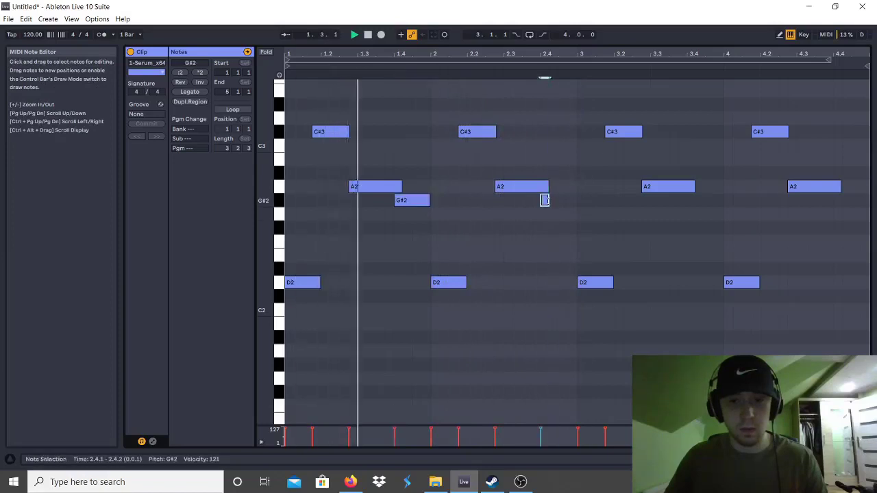
double_click(547, 200)
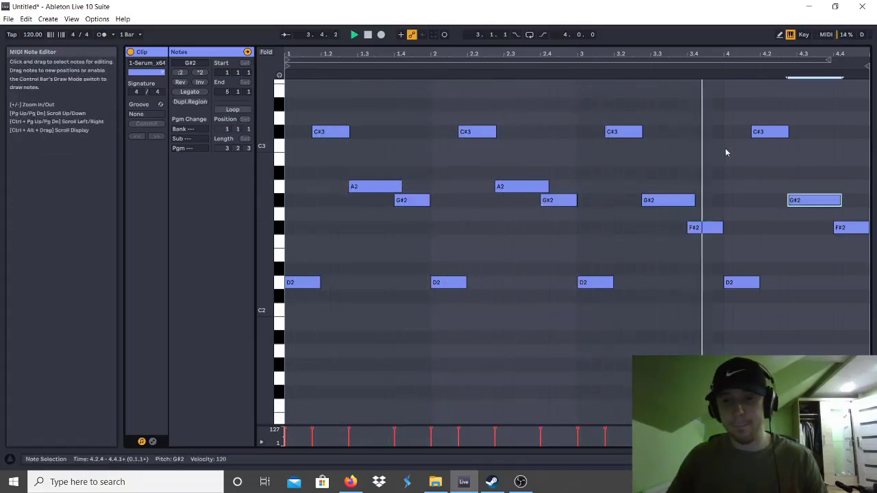
Raise the F#2 notes on the last beat of bars 3 and 4 to A2 and stop playback.
drag(703, 229, 710, 188)
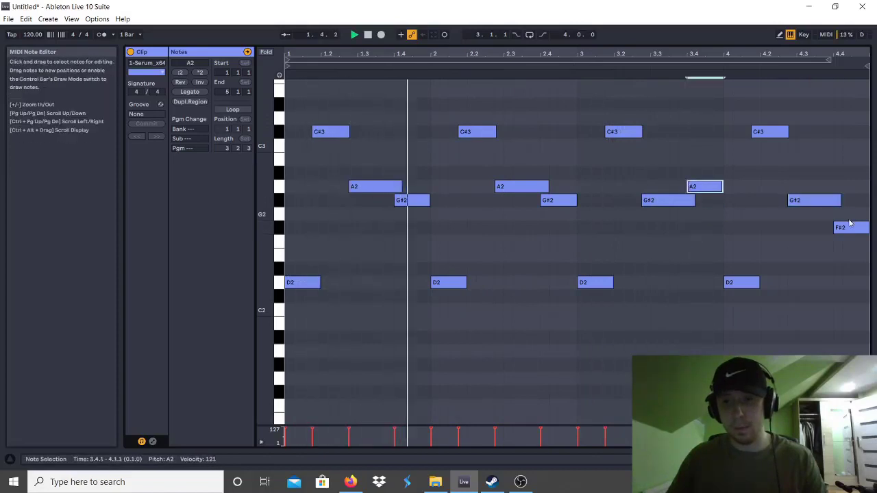
drag(850, 227, 849, 191)
click(833, 222)
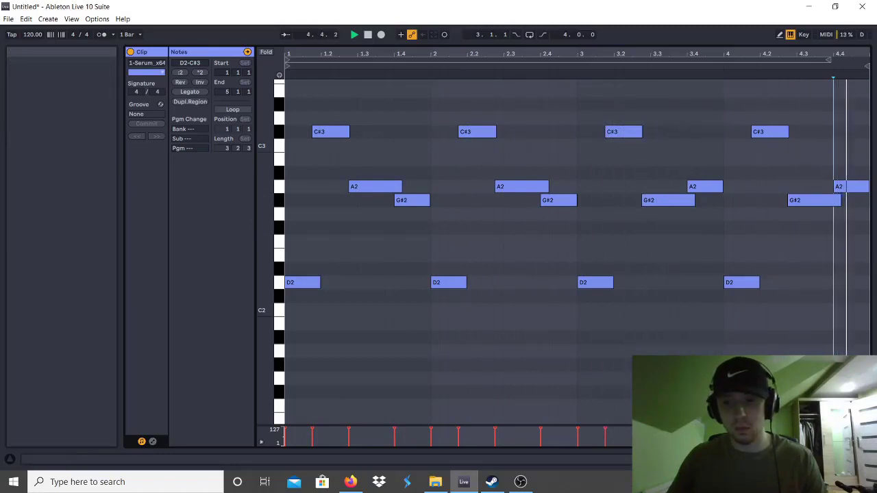
key(space)
Return to the arrangement and duplicate the edited melody clip three times, replacing the empty clips up to bar 17.
key(Tab)
key(ctrl+d)
key(ctrl+d)
key(ctrl+d)
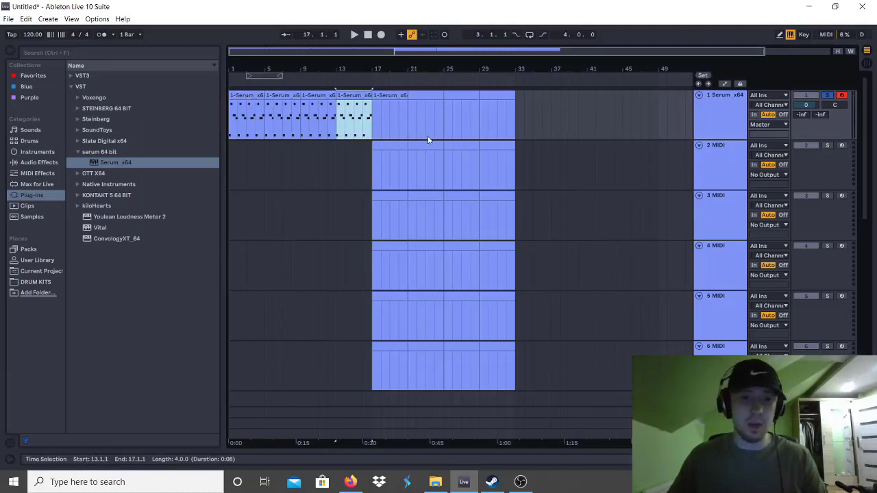
Copy the empty clip at bar 17 of track 2 to bar 1 and duplicate it three times up to bar 17.
click(724, 166)
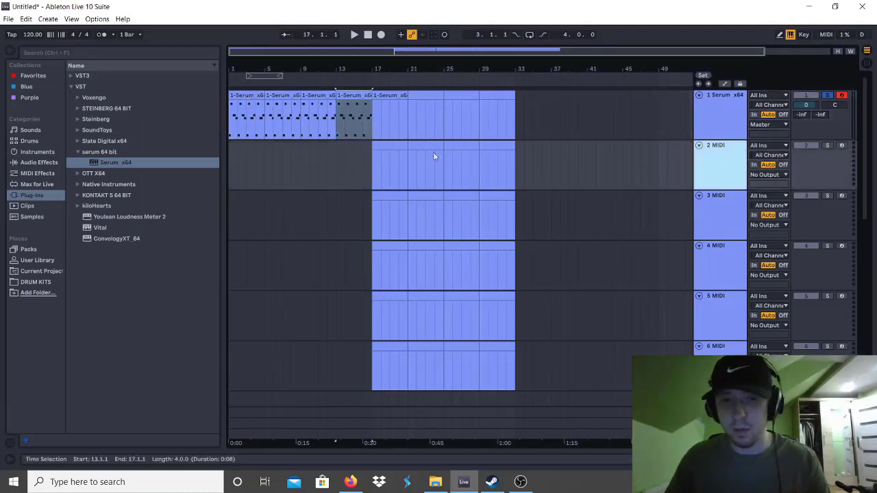
click(382, 148)
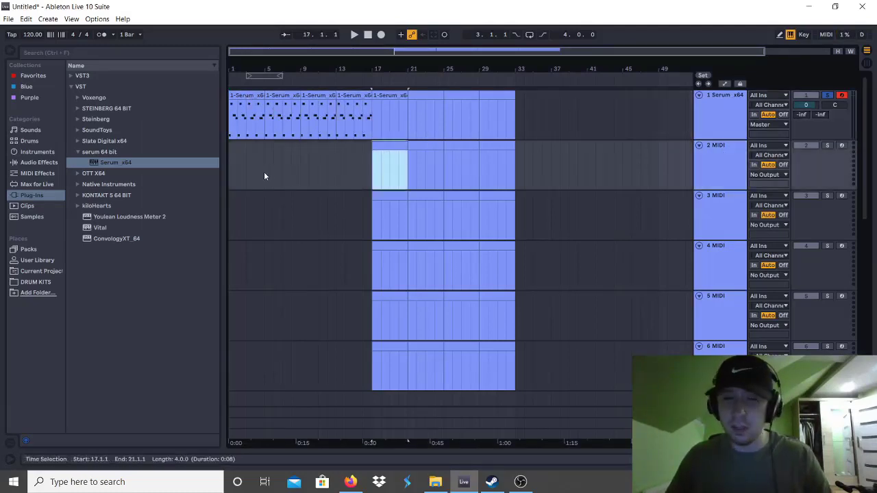
click(230, 169)
key(ctrl+d)
key(ctrl+d)
key(ctrl+d)
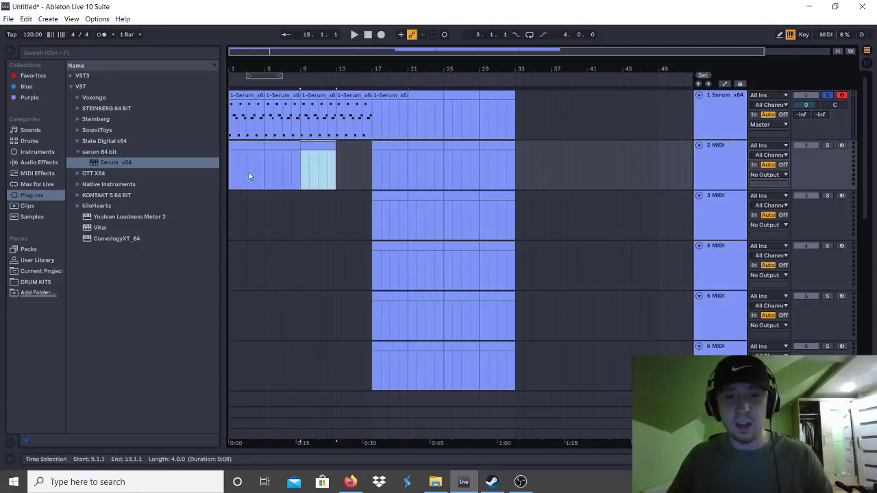
Copy the four empty clips from bars 1 to 17 of track 2 to bar 1 of track 3.
click(730, 156)
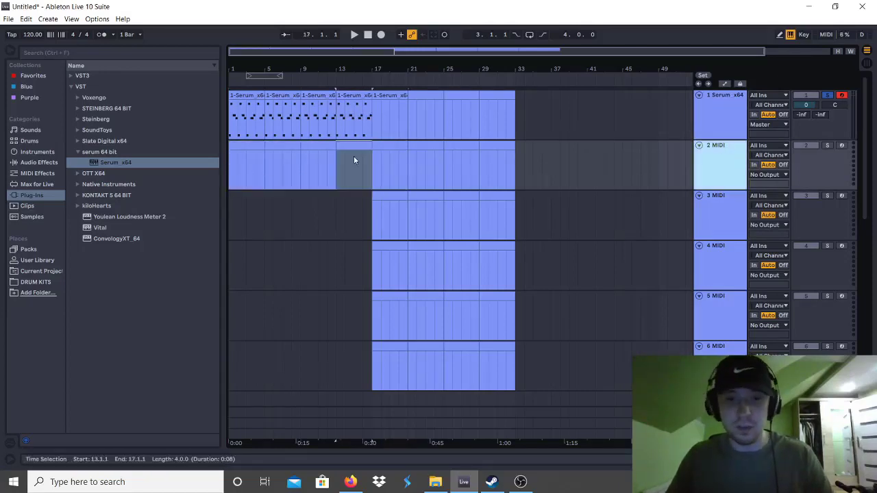
click(241, 145)
click(389, 194)
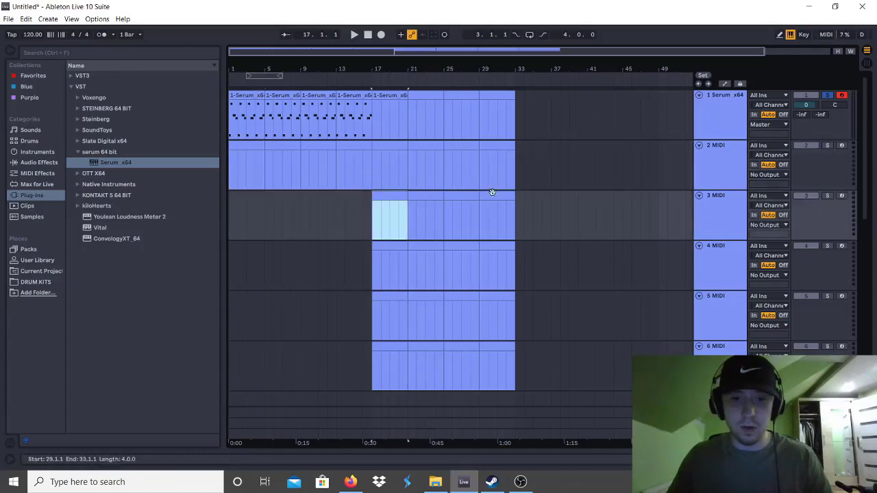
click(231, 213)
key(ctrl+v)
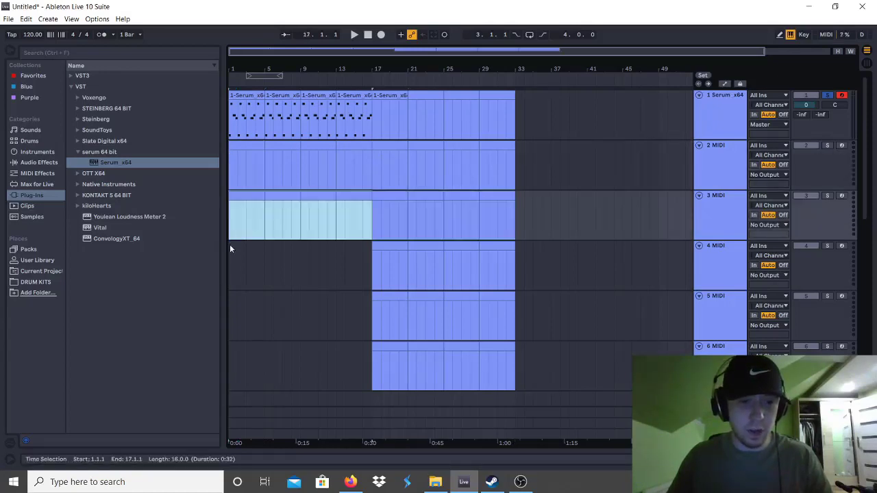
Paste the four empty clips at bar 1 of tracks 4, 5 and 6.
click(231, 255)
key(ctrl+v)
click(230, 305)
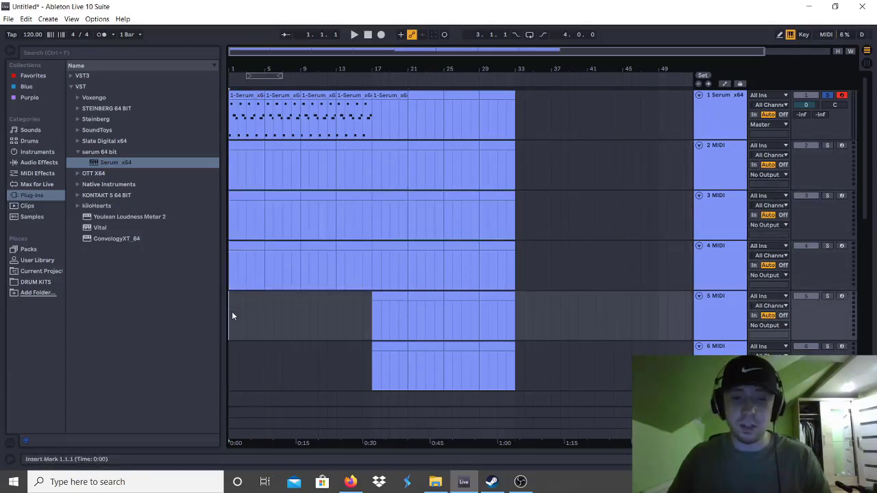
key(ctrl+v)
click(232, 362)
key(ctrl+v)
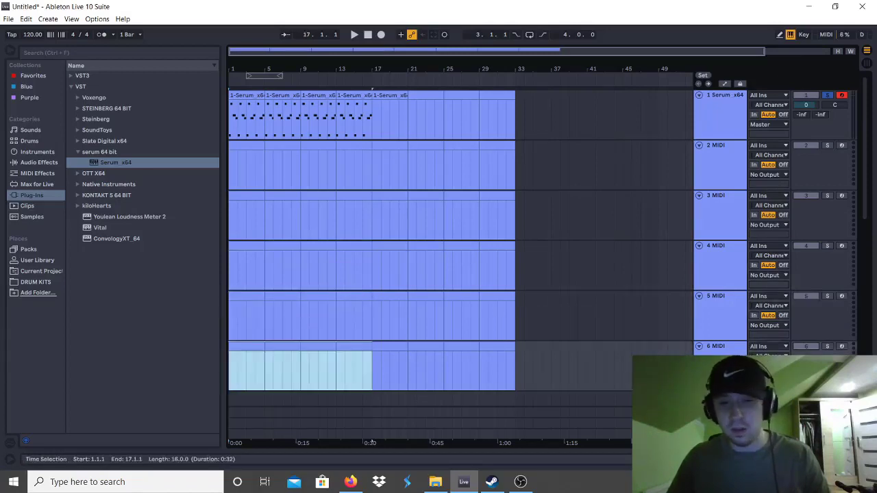
Load Serum_x64 as the instrument on track 2 and reposition its plug-in window.
click(720, 160)
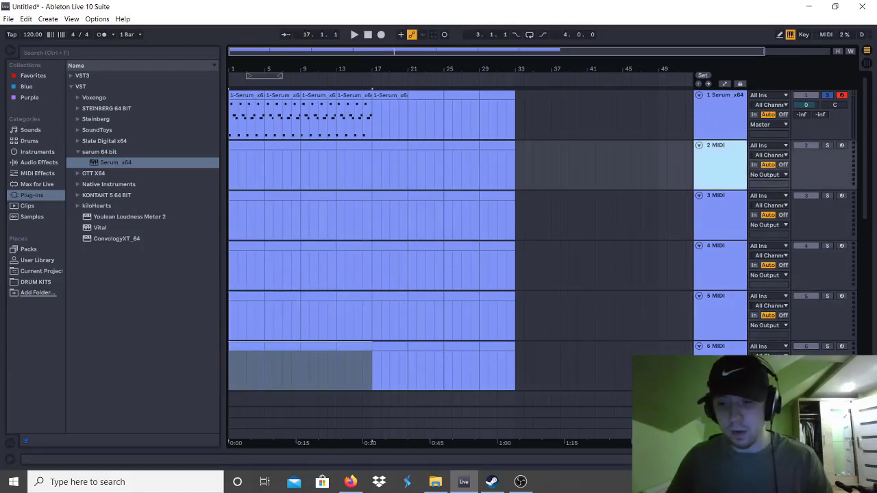
click(801, 459)
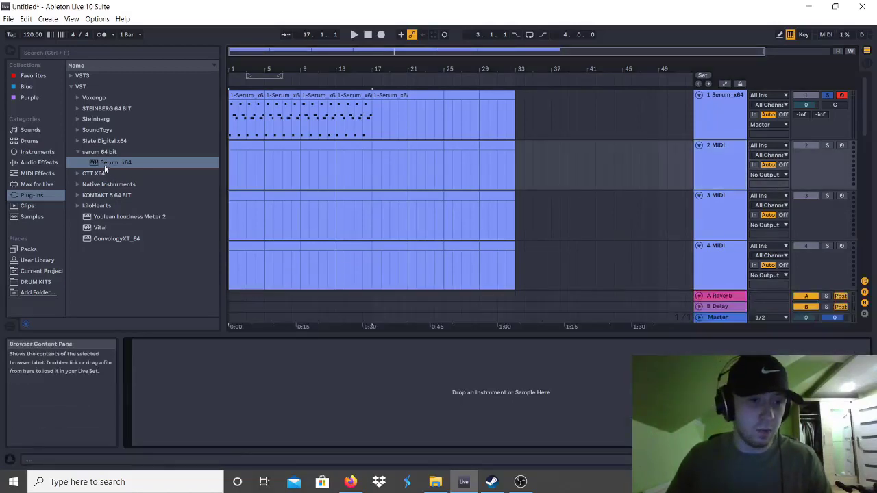
drag(104, 165, 254, 401)
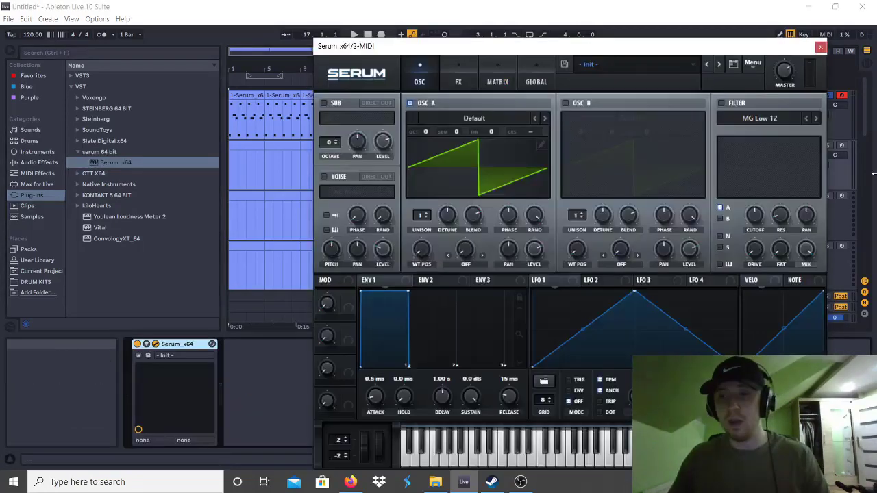
drag(693, 50, 601, 47)
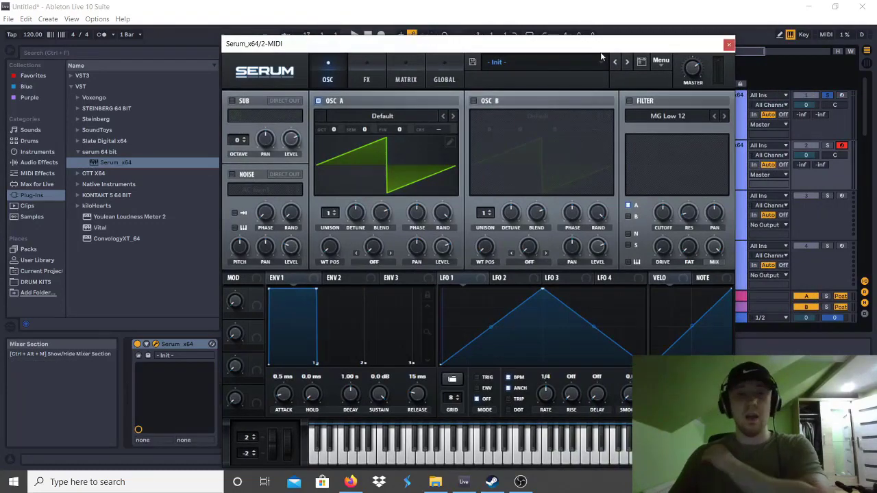
Load the OCTOPOUS - LUNAR PAD preset from the Getter Visceral Future Bass folder and solo track 2.
click(558, 62)
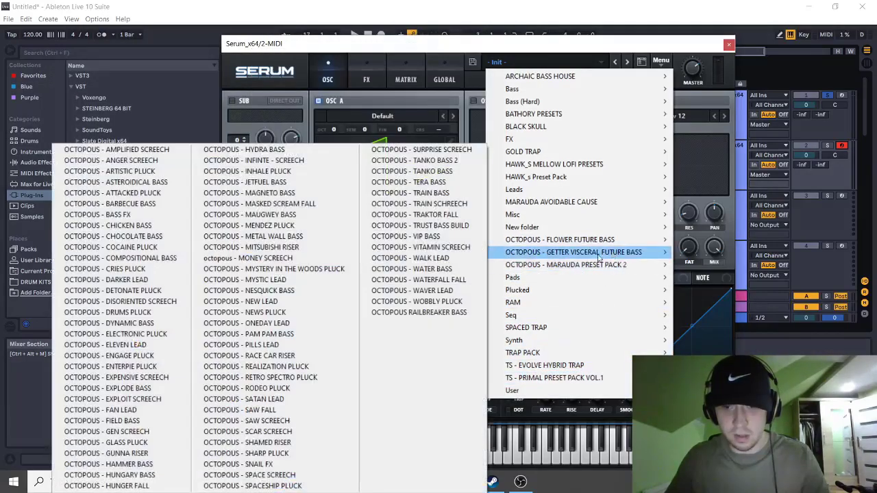
mouse_move(602, 255)
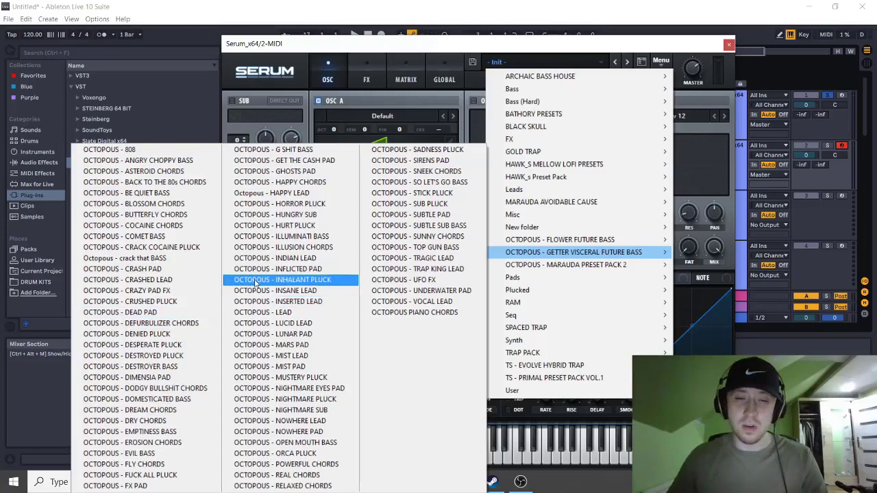
click(281, 333)
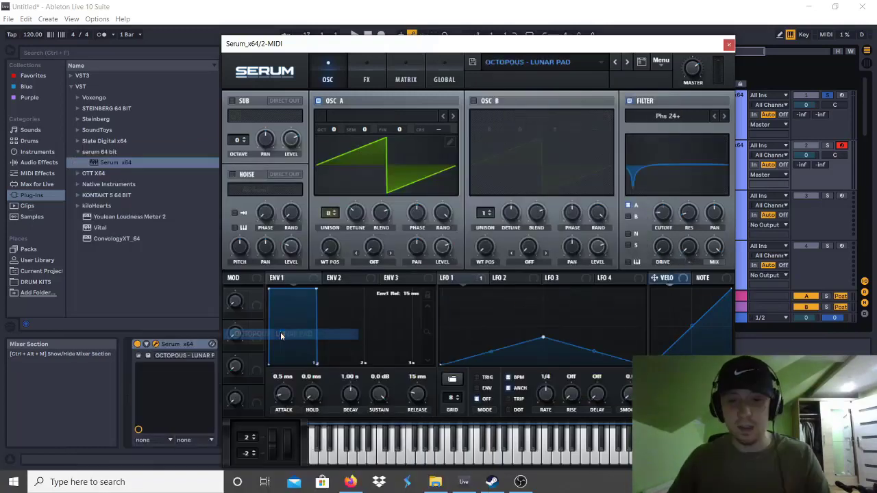
click(828, 146)
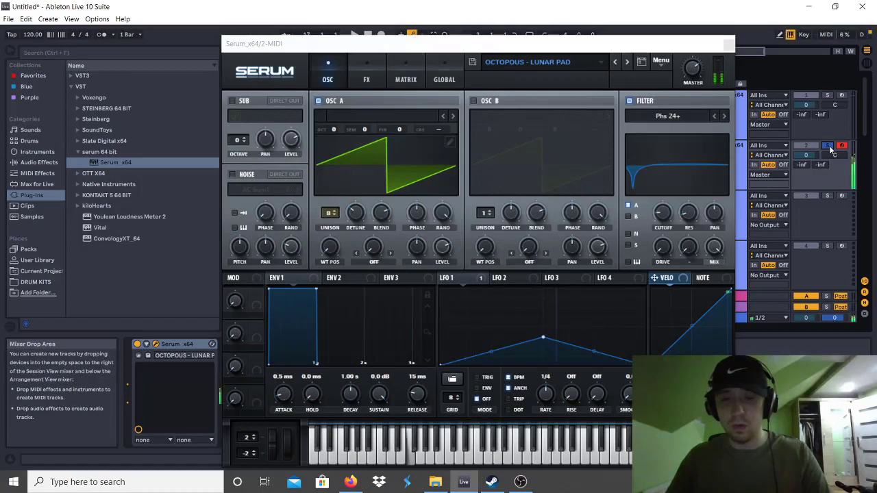
Step through the presets to OCTOPOUS - MIST LEAD, audition it with track 2 unsoloed, and close the Serum window.
click(627, 63)
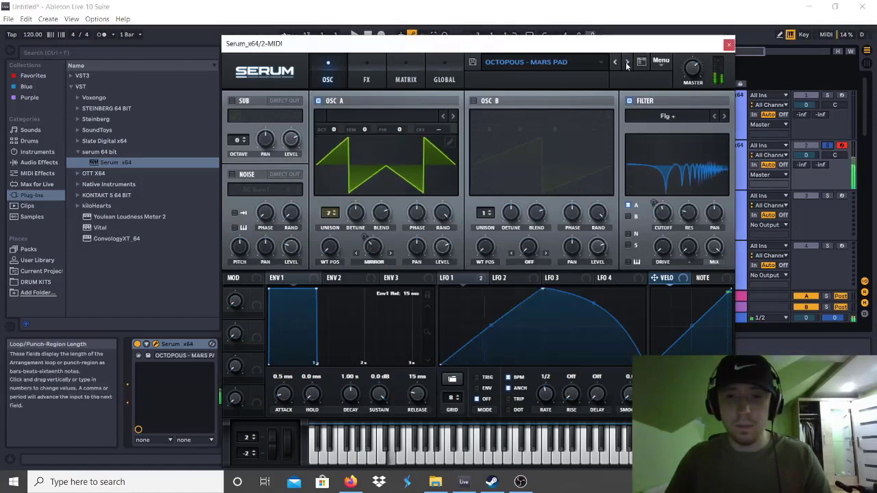
click(627, 62)
click(627, 63)
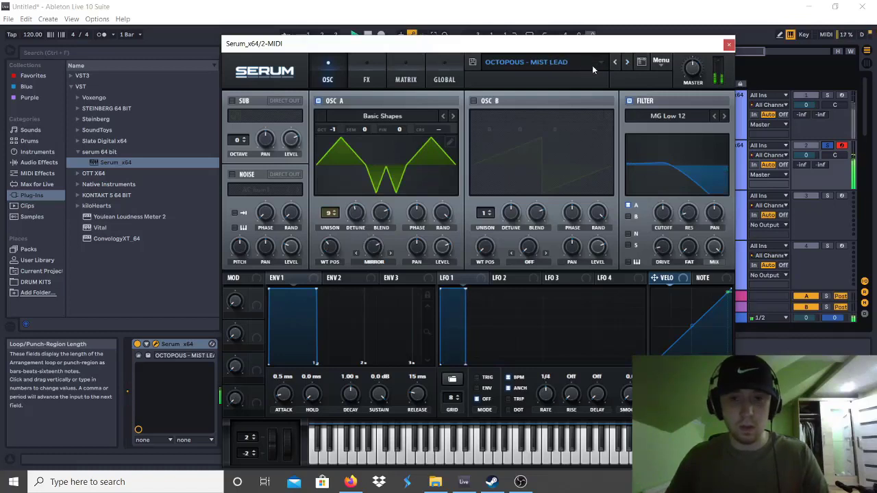
click(369, 34)
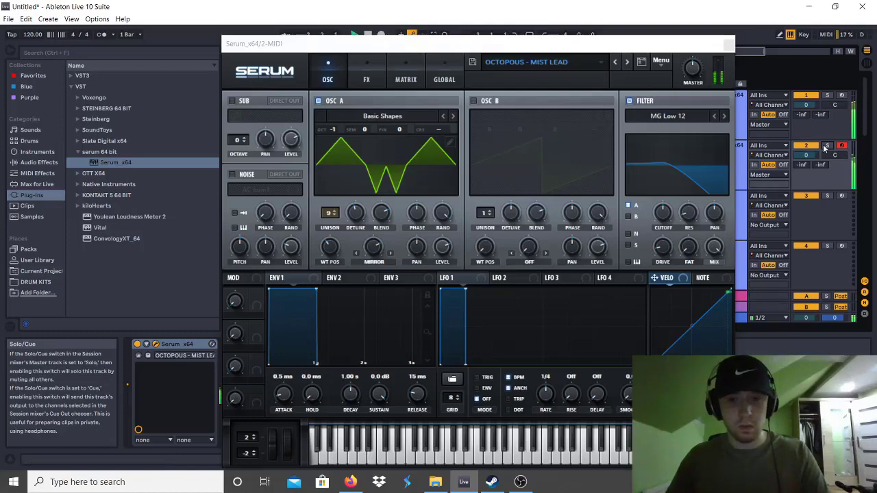
click(729, 44)
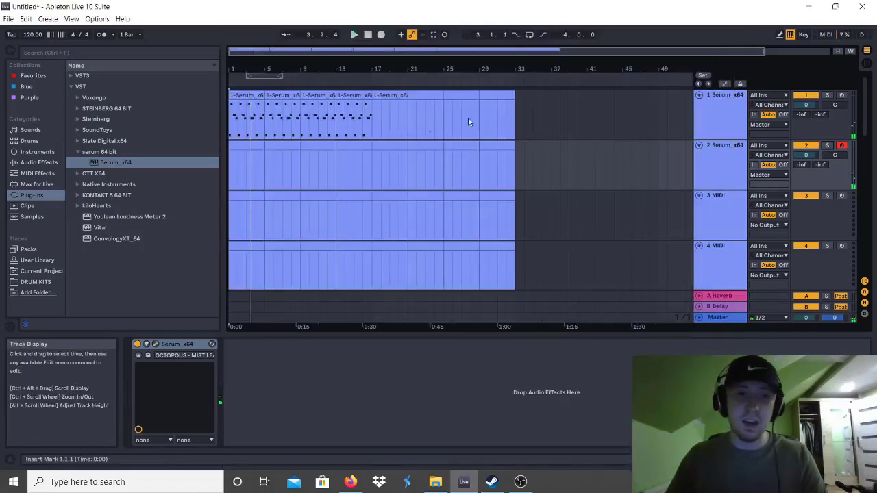
Open track 2's clip at bar 5, add a one-bar E1 note at its start and duplicate it into bar 2.
double_click(287, 144)
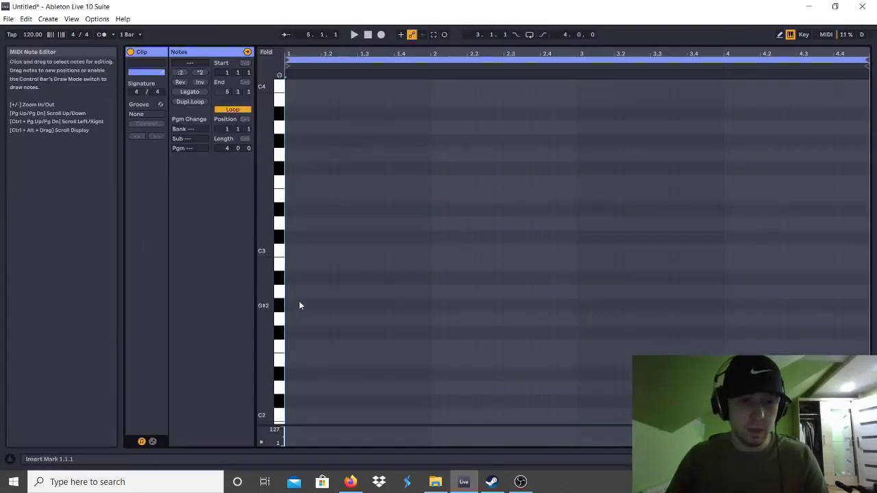
scroll(312, 250, down, 1)
scroll(311, 252, down, 4)
key(space)
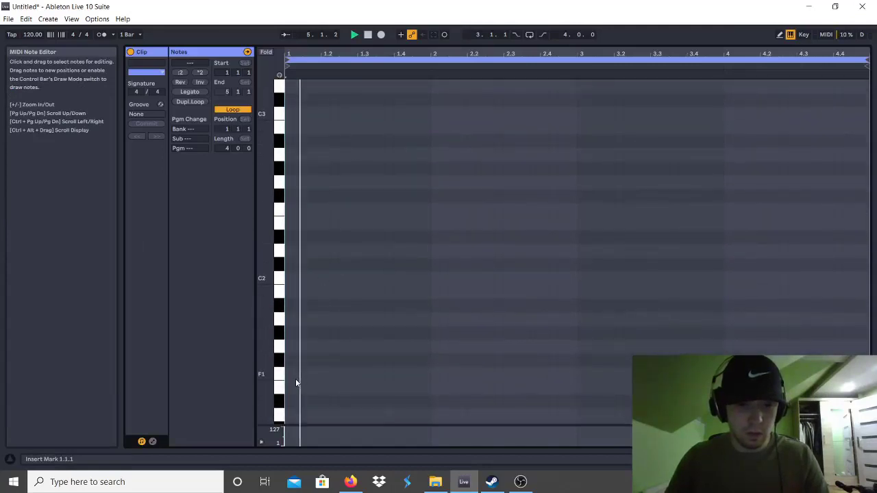
click(293, 380)
mouse_move(294, 377)
mouse_down()
mouse_move(428, 376)
mouse_move(416, 377)
mouse_up()
key(Down)
key(ctrl+d)
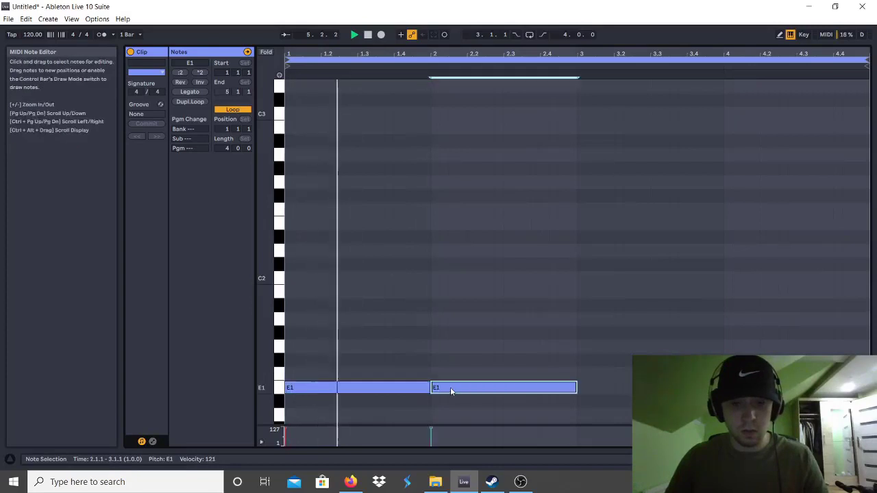
Raise the bar 2 note to G1 and the bar 1 note to A#1 while the clip plays.
key(Up)
key(Up)
key(Up)
key(Up)
key(Up)
key(Up)
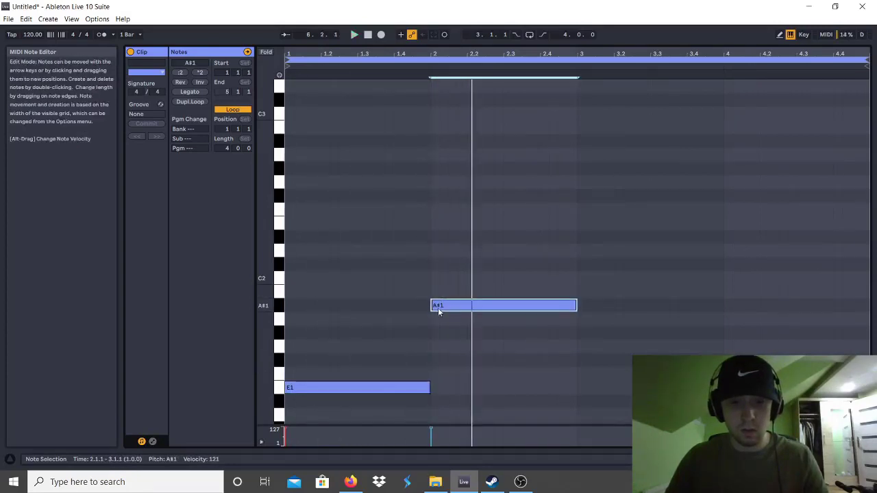
key(Down)
key(Down)
key(Down)
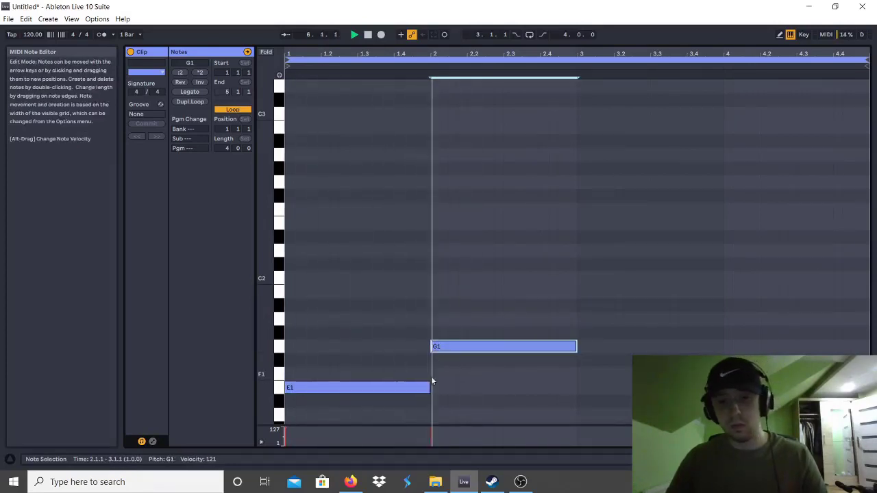
drag(418, 388, 424, 310)
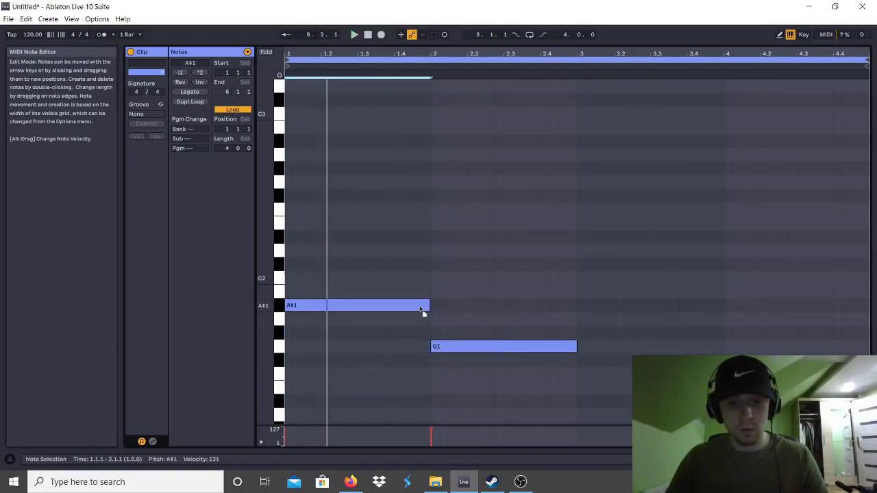
Duplicate the G1 note into bar 3, lower the copy to D#1 and duplicate it into bar 4.
click(448, 347)
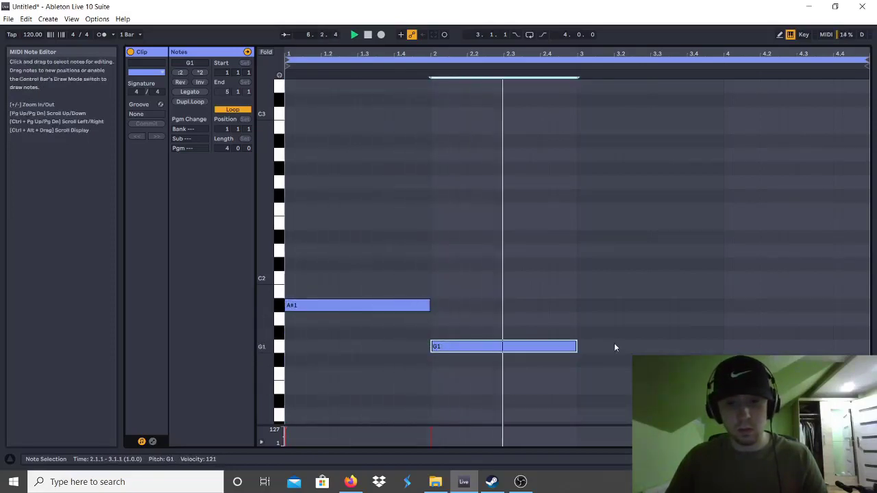
key(ctrl+d)
drag(608, 352, 633, 405)
key(ctrl+d)
click(722, 348)
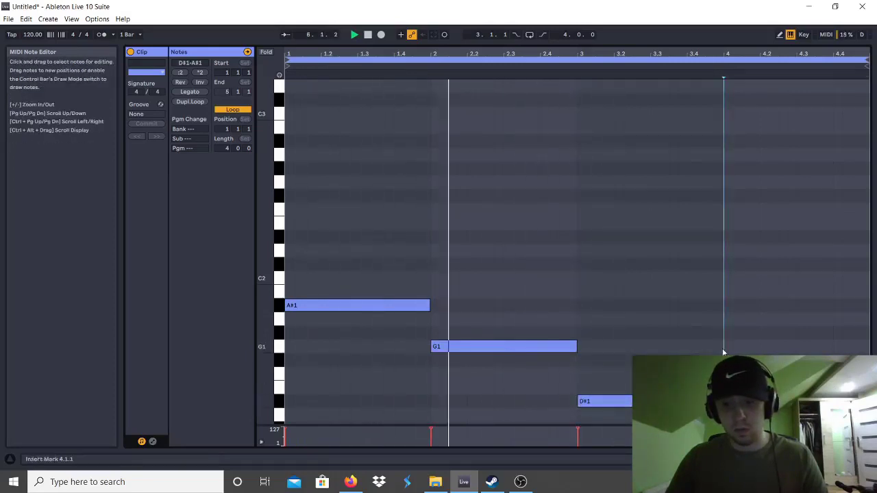
Lower both D#1 notes in bars 3 and 4 to D1 and play the clip back.
scroll(723, 344, down, 3)
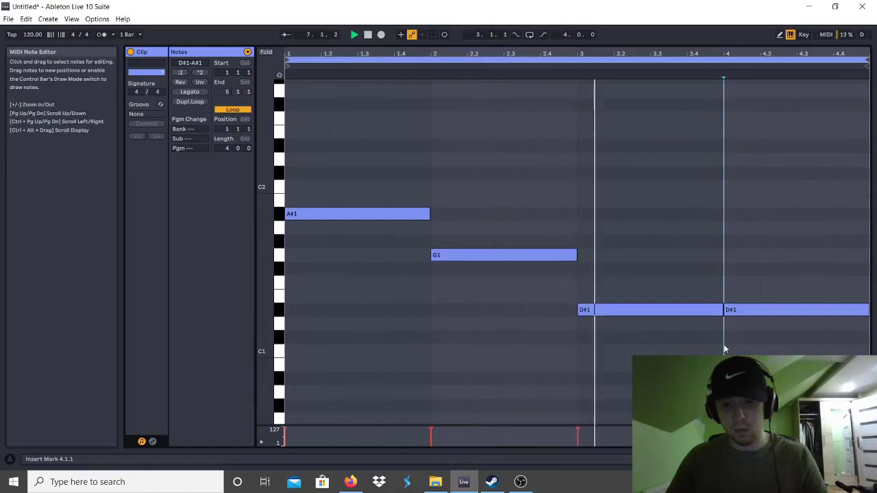
drag(685, 337, 793, 294)
key(space)
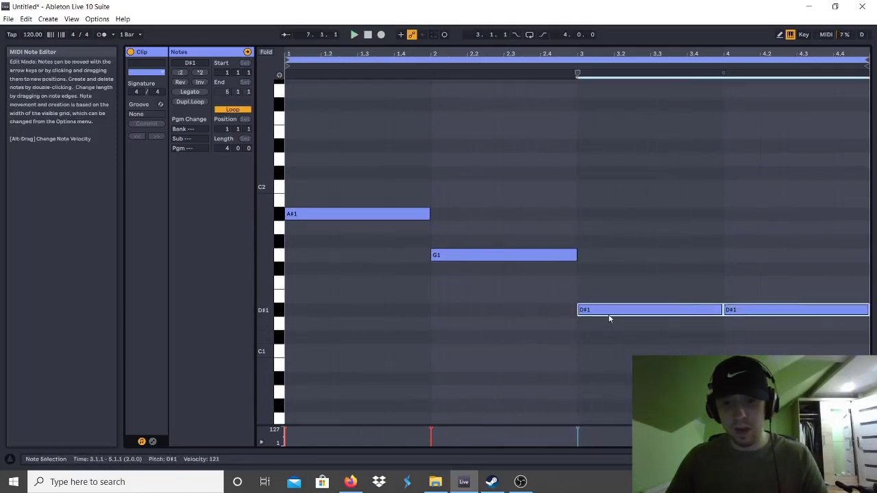
drag(609, 316, 606, 326)
key(space)
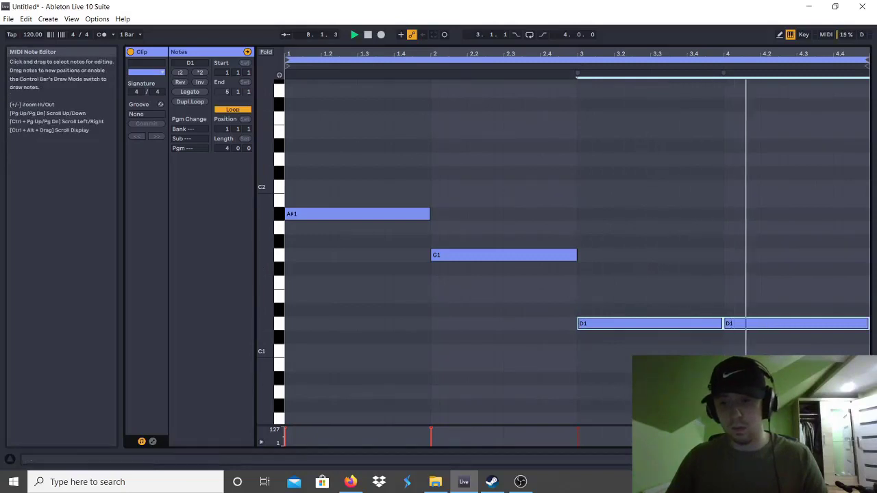
Stop playback, return to the arrangement and duplicate track 2's bar 5 clip twice up to bar 17.
key(Tab)
key(space)
click(284, 95)
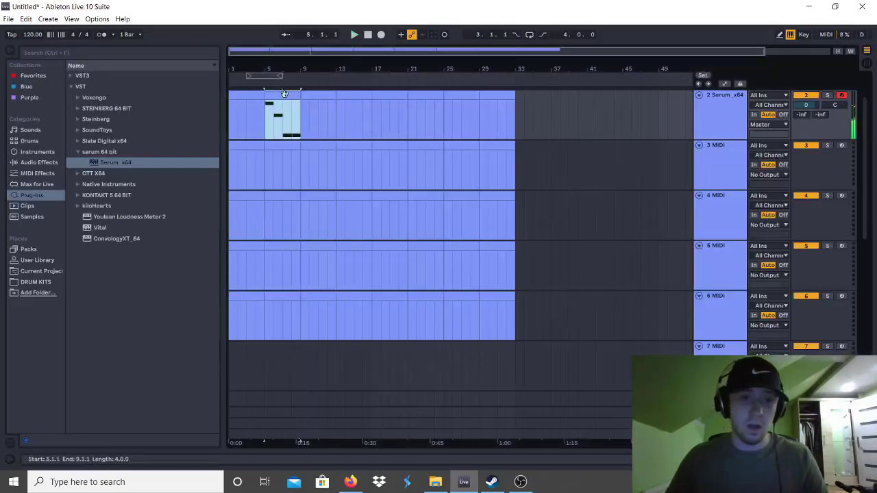
key(ctrl+d)
key(ctrl+d)
Raise the D1 notes in bars 3 and 4 of track 2's bar 5 clip to F1, listen, and return to the arrangement.
double_click(286, 94)
click(723, 332)
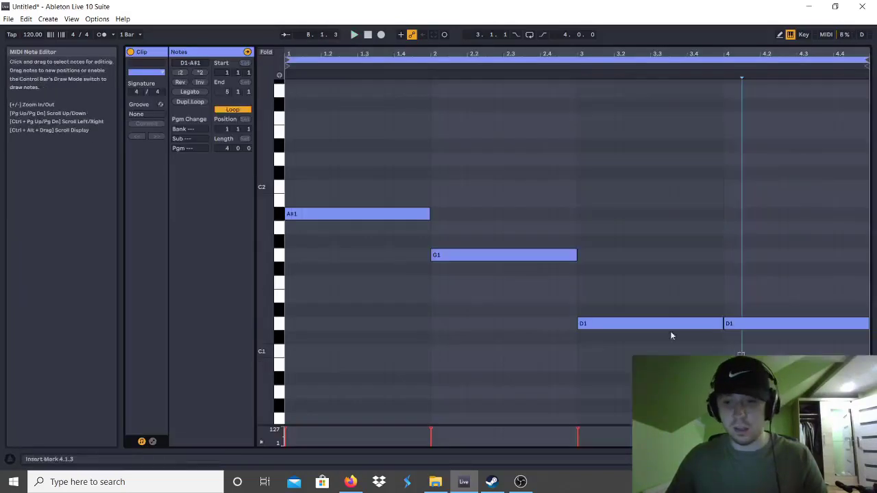
drag(626, 320, 629, 293)
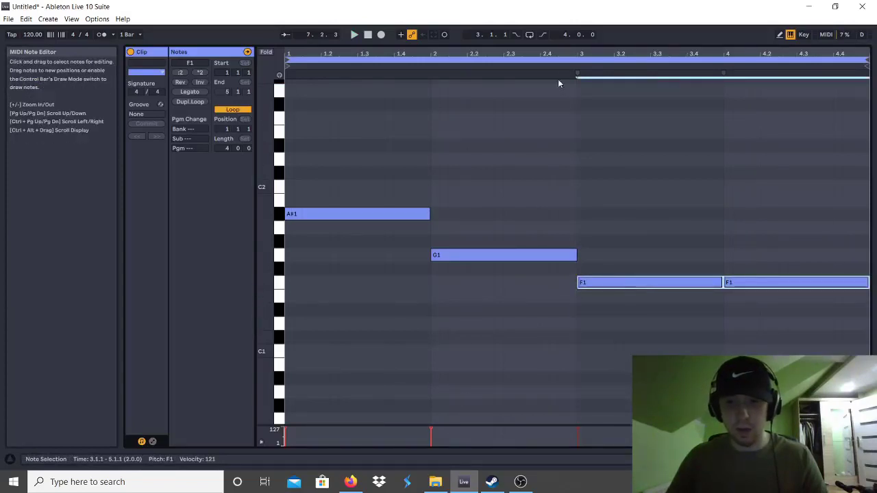
key(space)
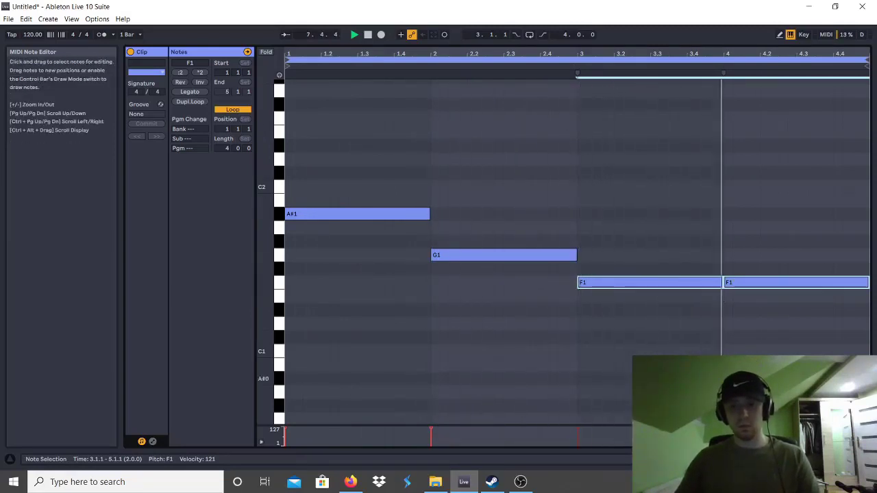
key(ctrl+alt+l)
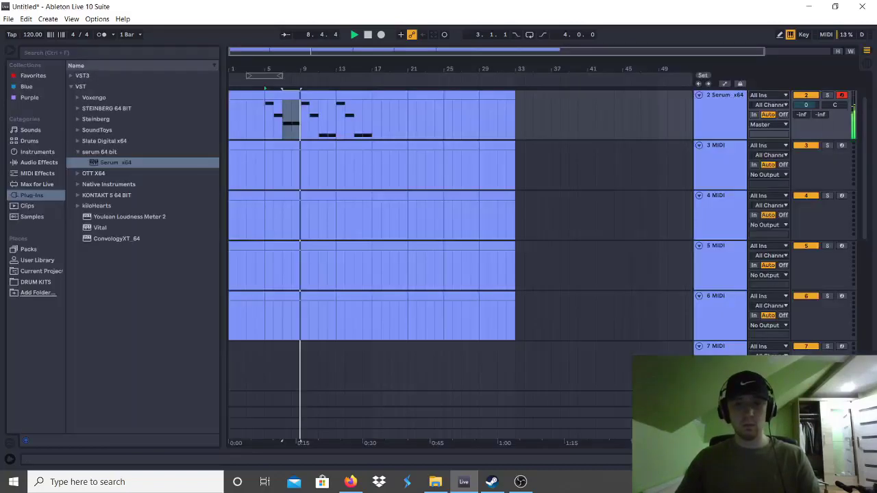
Duplicate track 2's two clips spanning bars 5 to 13 so the copies fill bars 13 to 21.
click(310, 96)
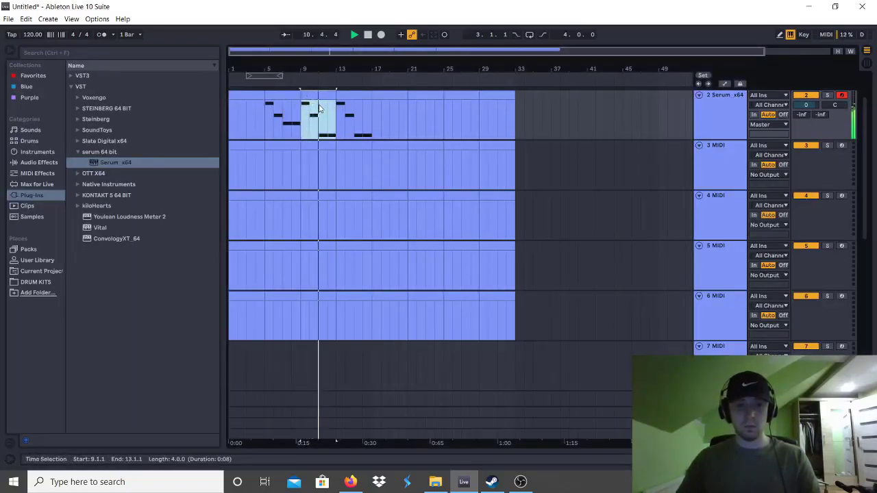
shift+click(286, 93)
key(ctrl+d)
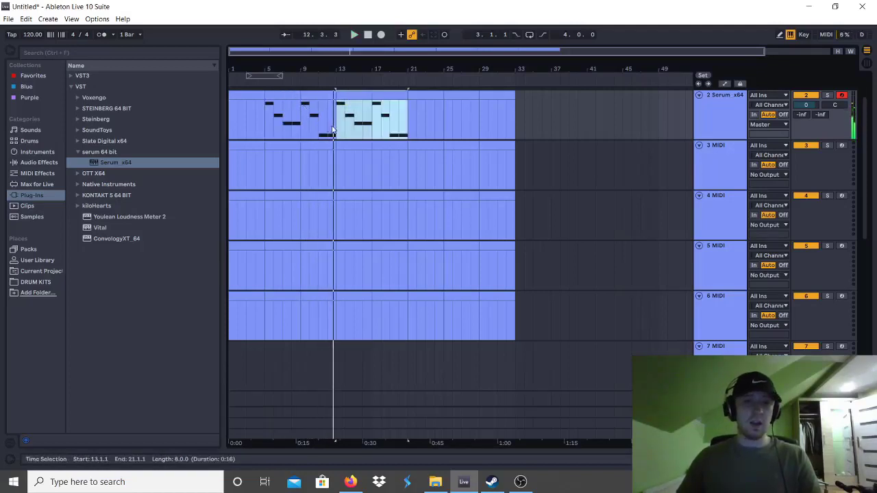
Duplicate the melody clip at bar 5 of track 1 three times up to bar 21.
scroll(405, 183, up, 2)
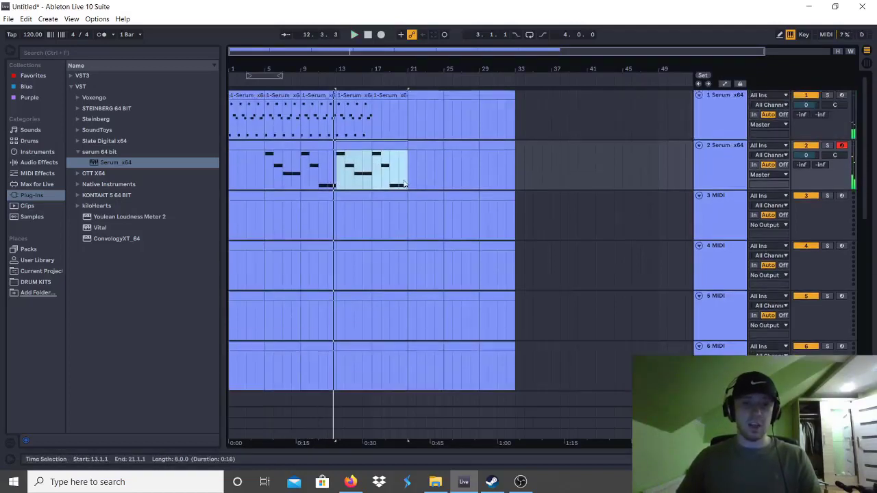
click(352, 95)
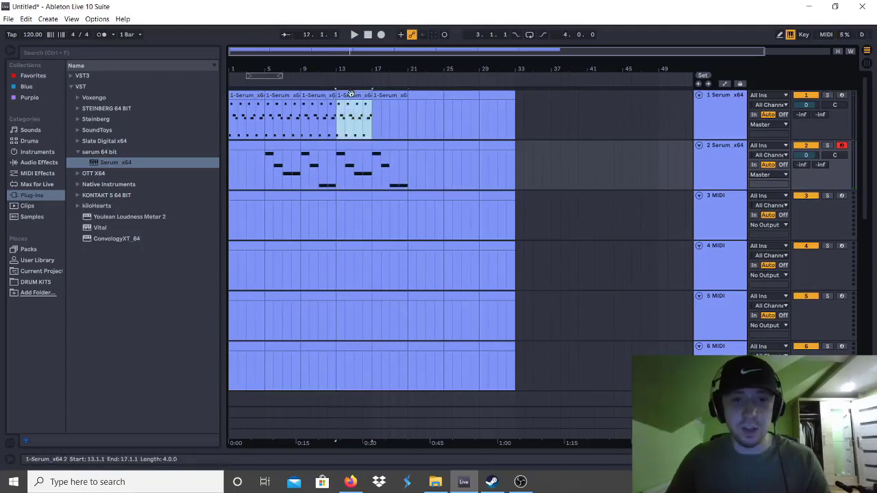
click(292, 94)
key(ctrl+d)
key(ctrl+d)
key(ctrl+d)
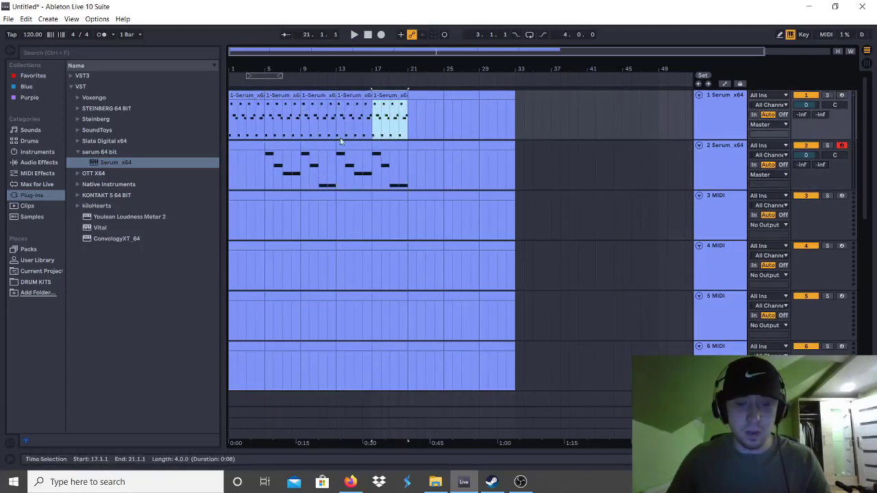
Place the insert marker at bar 5 of track 2 and open its Serum editor, positioned clear of the arrangement's first track.
click(270, 184)
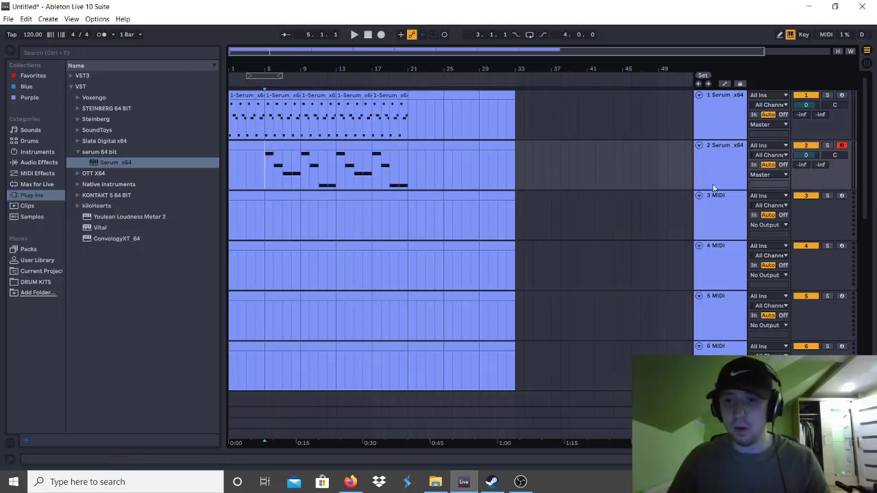
key(shift+Tab)
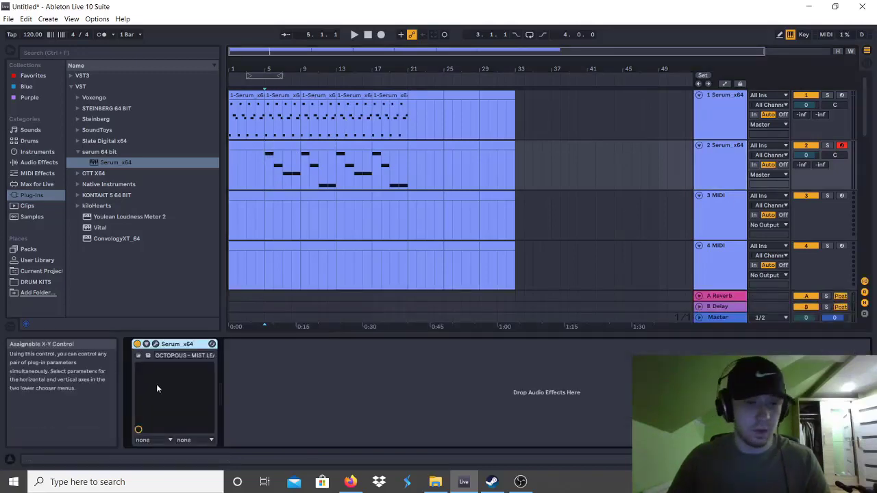
click(157, 347)
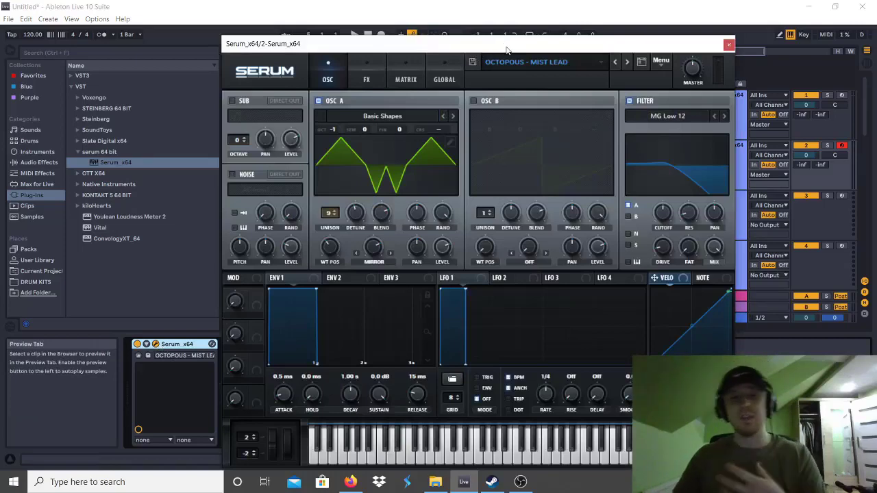
drag(516, 48, 370, 204)
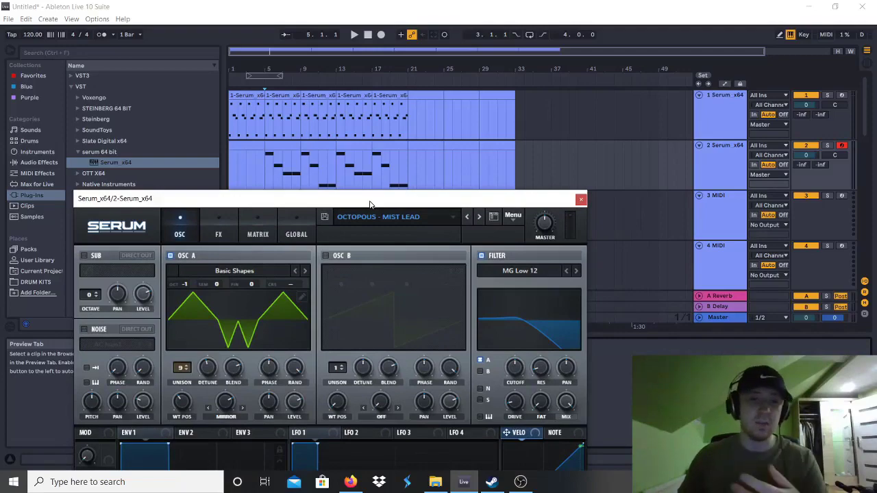
drag(369, 205, 382, 183)
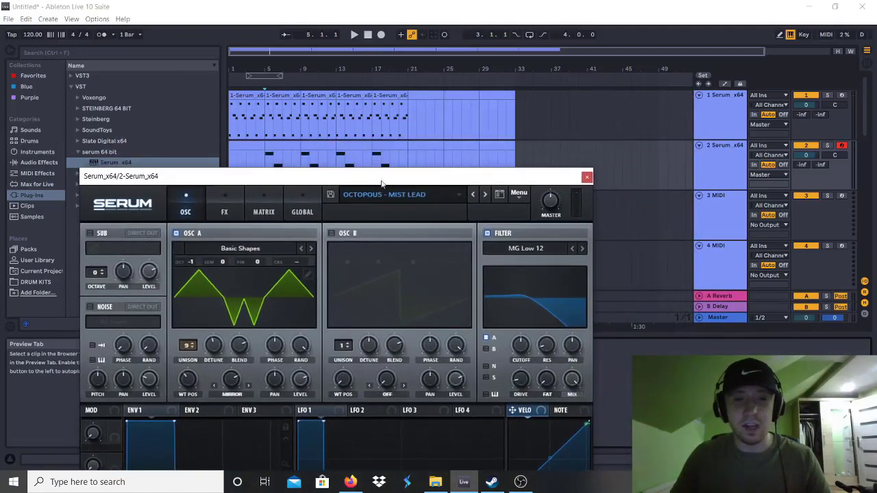
Try the OCTOPOUS - NOWHERE LEAD and NOWHERE PAD presets on track 2's Serum against the melody.
click(434, 196)
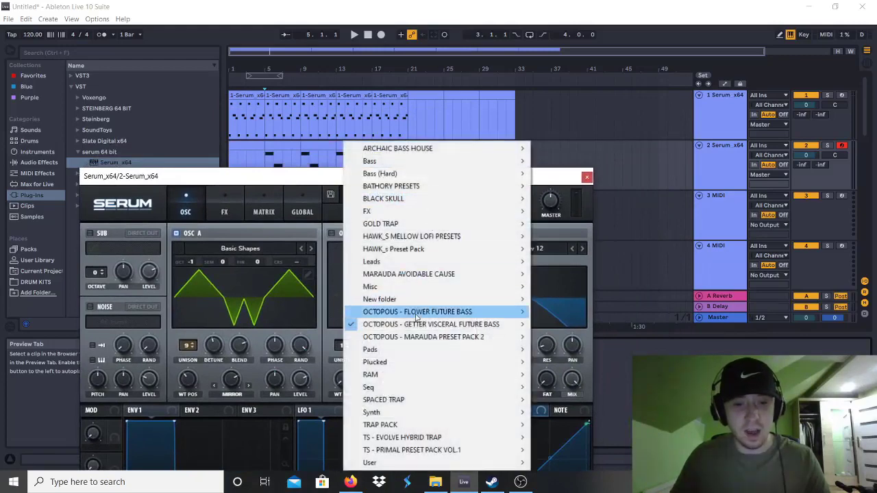
mouse_move(418, 330)
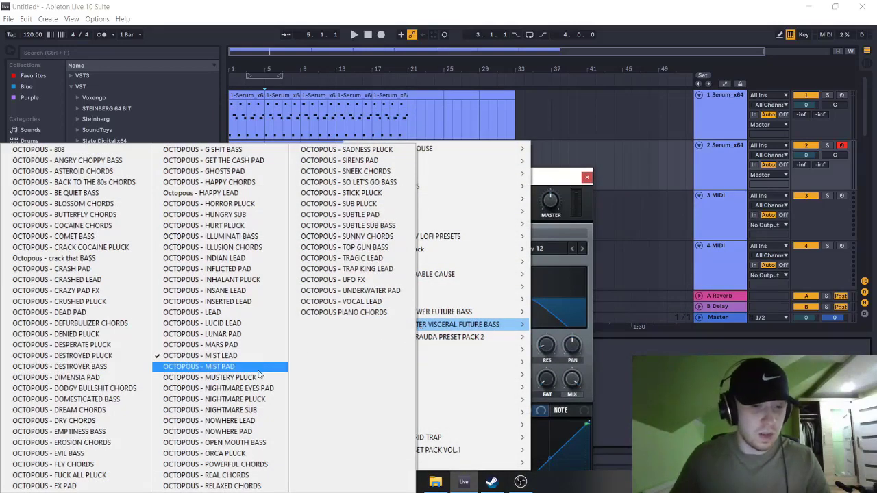
click(250, 421)
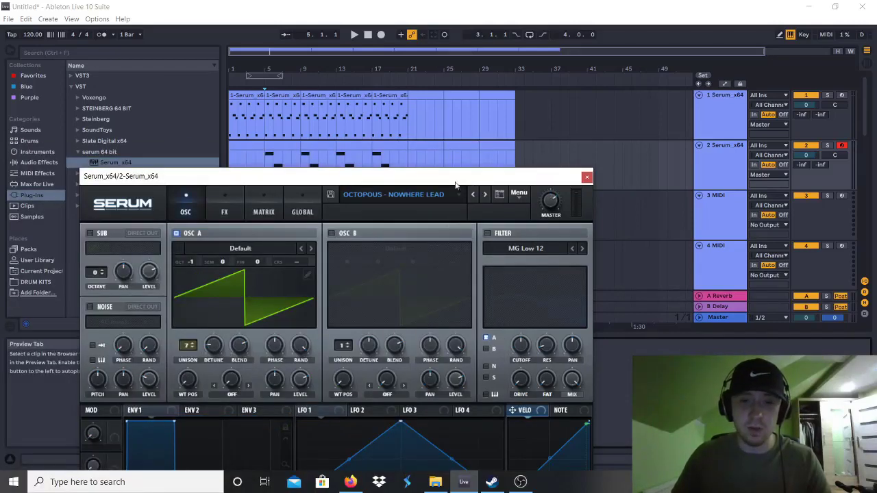
click(485, 195)
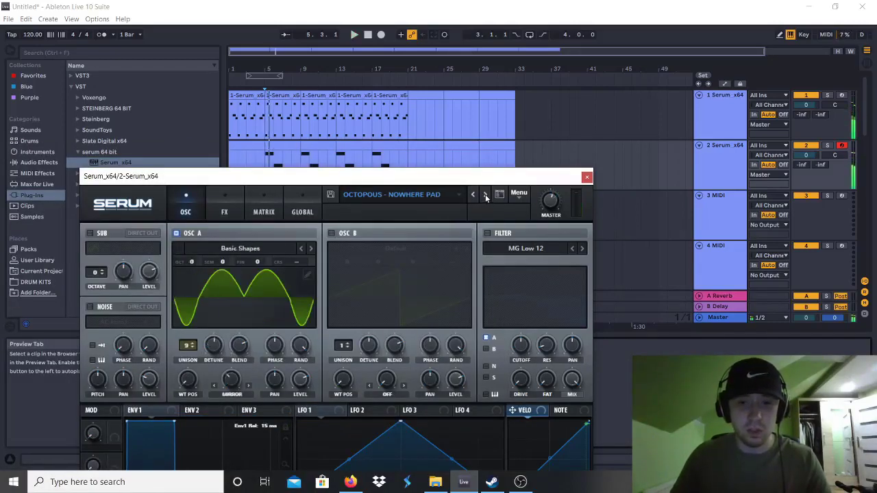
Try the OCTOPOUS - TRAGIC LEAD and CRUSHED PLUCK presets on track 2's Serum.
click(426, 195)
mouse_move(399, 326)
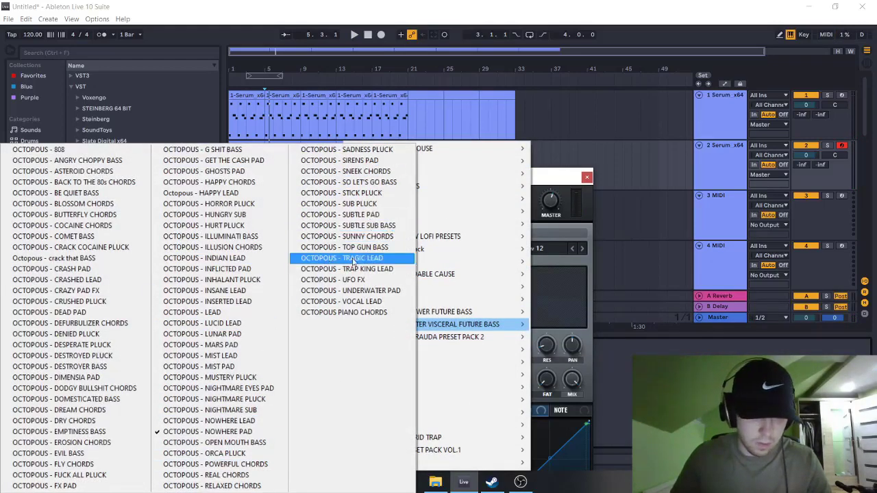
click(374, 248)
click(484, 195)
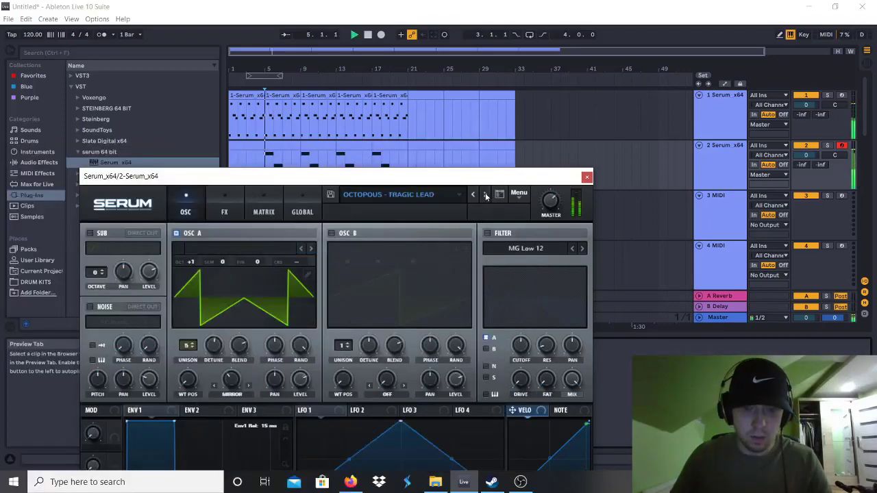
click(459, 195)
mouse_move(466, 324)
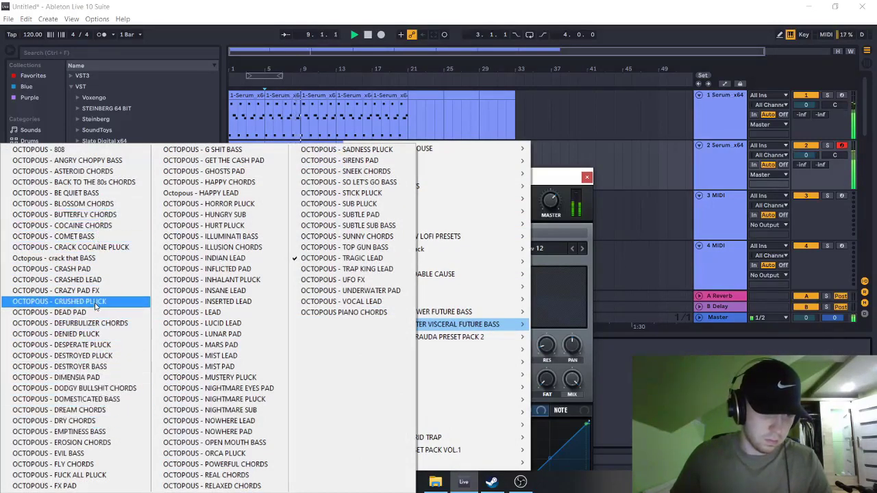
click(96, 301)
Audition presets on track 2's Serum from OCTOPOUS - LUCID LEAD onward to MIST LEAD, then close Serum and stop playback.
click(426, 193)
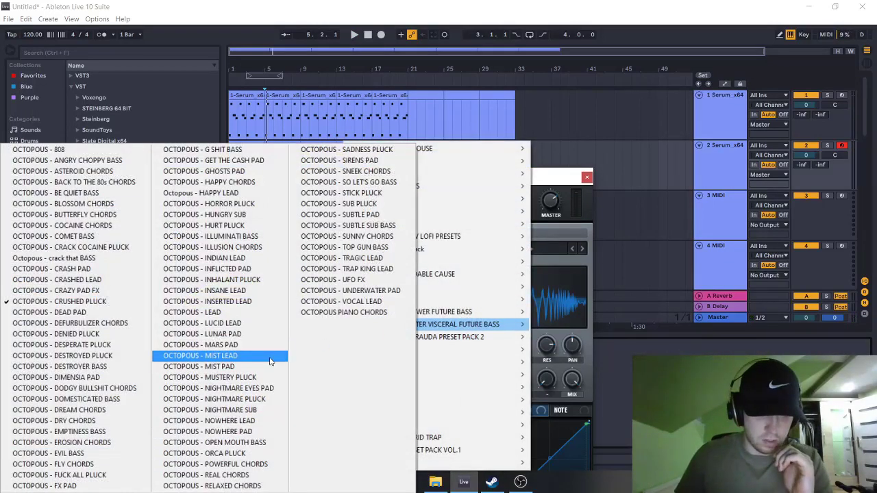
click(254, 322)
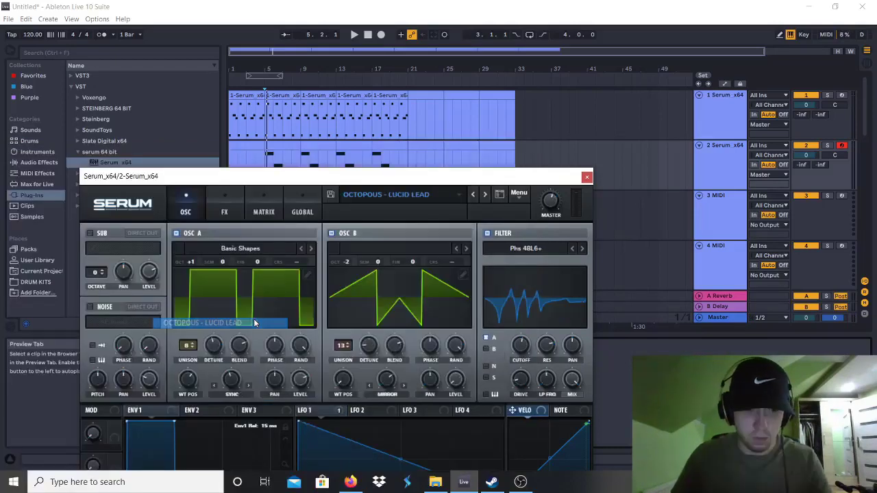
key(space)
click(486, 195)
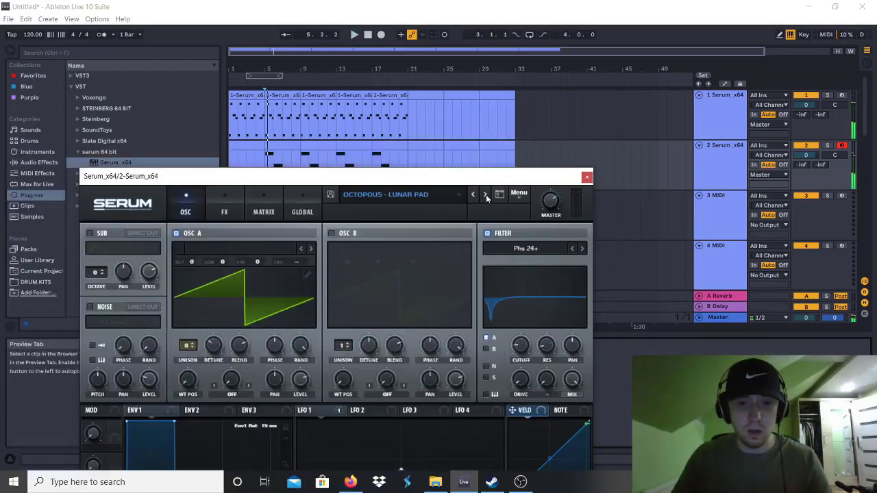
click(485, 194)
click(486, 195)
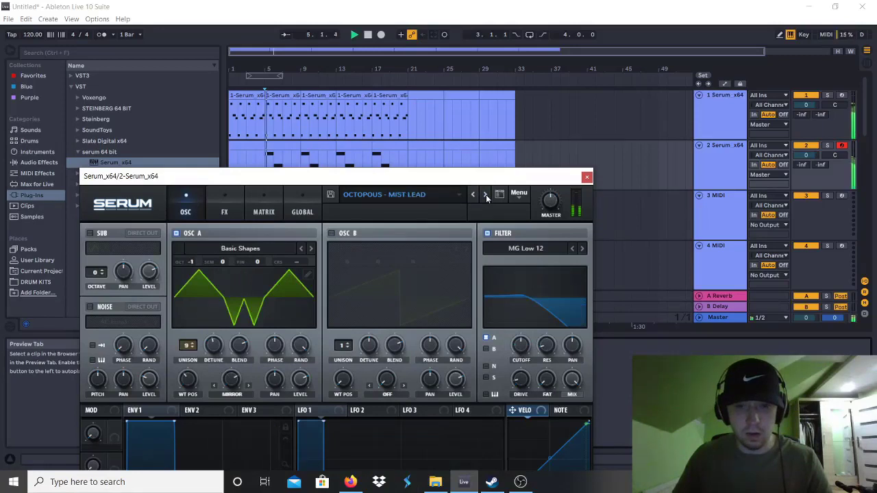
click(586, 177)
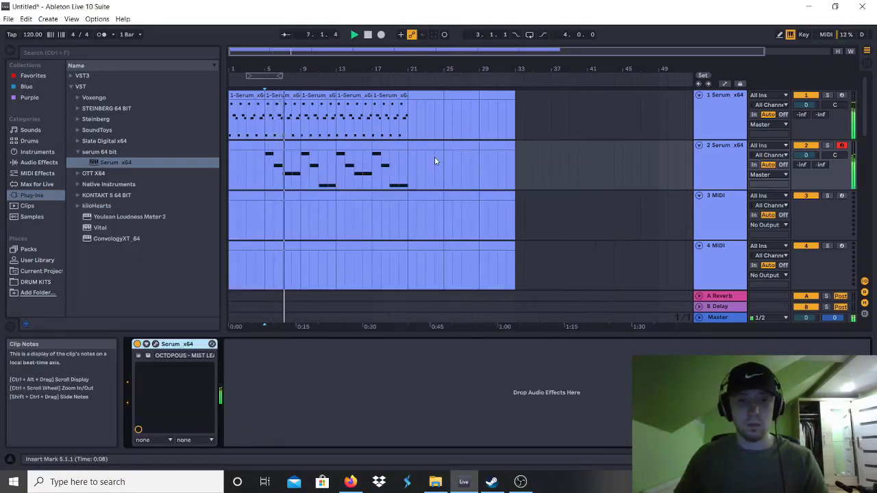
key(space)
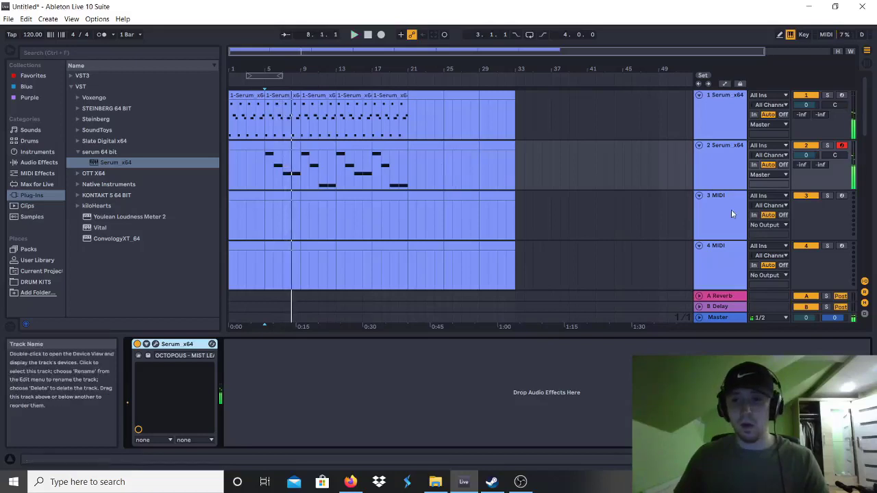
Load an empty Drum Rack onto MIDI track 3.
click(731, 210)
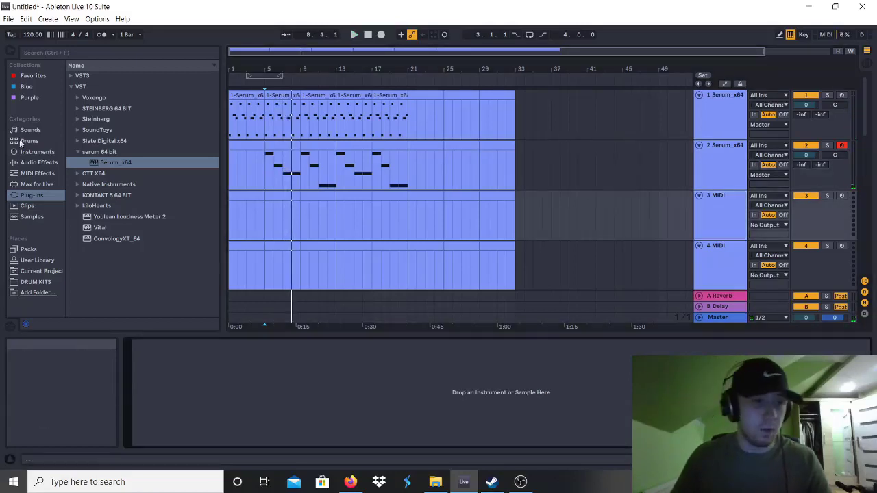
click(30, 130)
click(29, 141)
drag(120, 85, 128, 133)
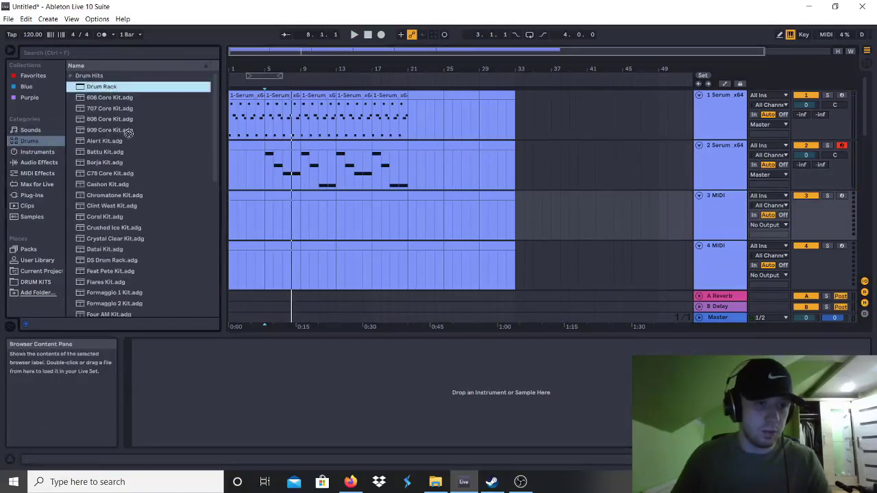
click(724, 220)
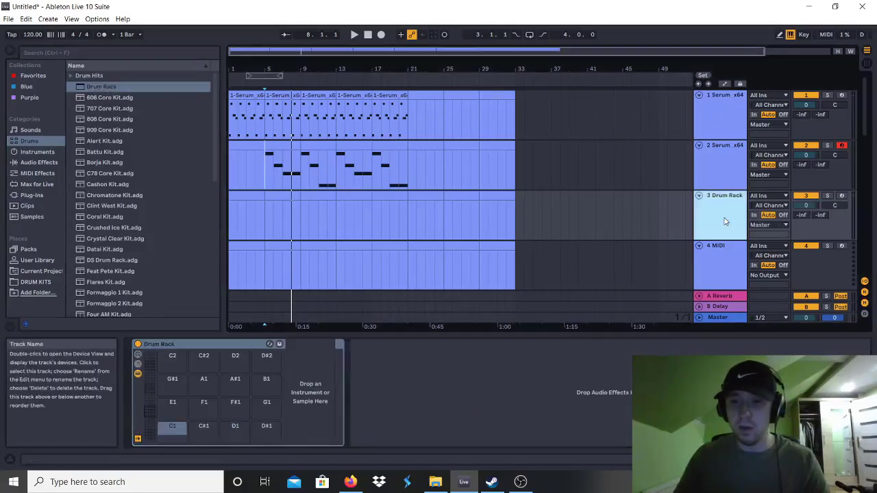
Duplicate the Drum Rack track 3 to create a second Drum Rack track below it.
scroll(718, 219, down, 1)
scroll(718, 223, down, 1)
click(718, 205)
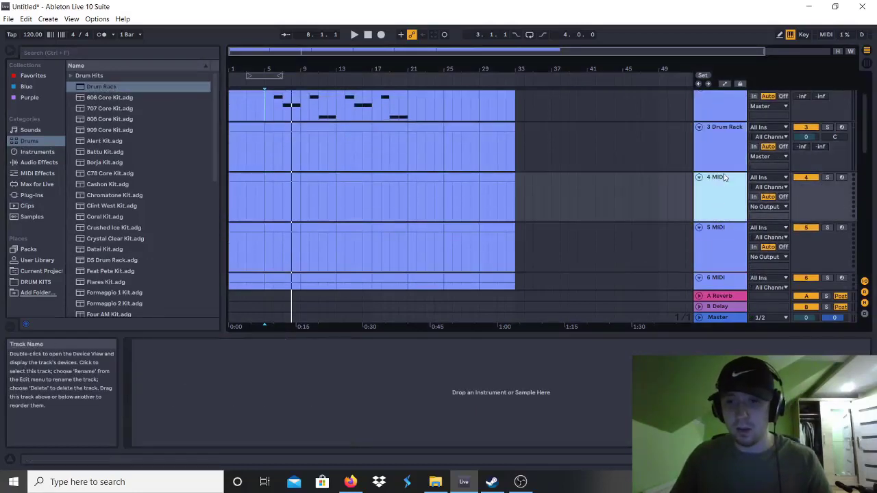
click(727, 149)
key(ctrl+d)
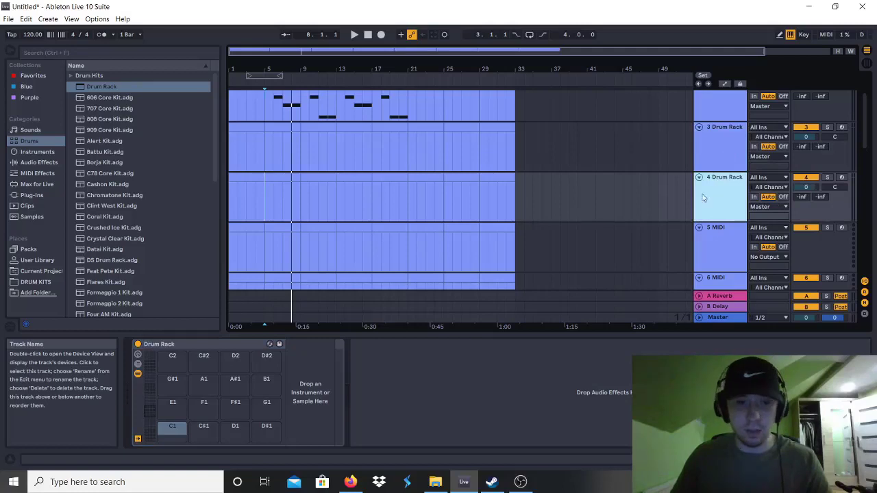
Open the DRUM KITS folder and collapse the Sweep Ups and KSHMR - Sounds of KSHMR VOL 2 folders.
click(34, 281)
click(107, 209)
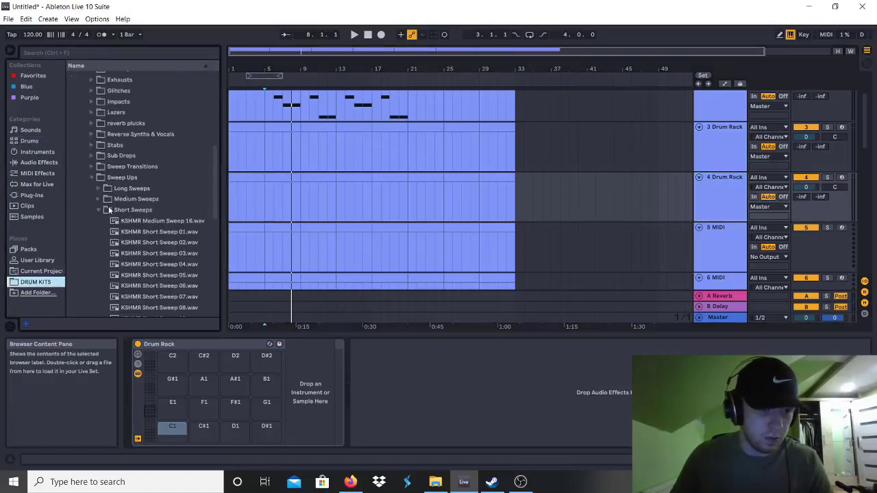
click(93, 178)
scroll(111, 210, up, 5)
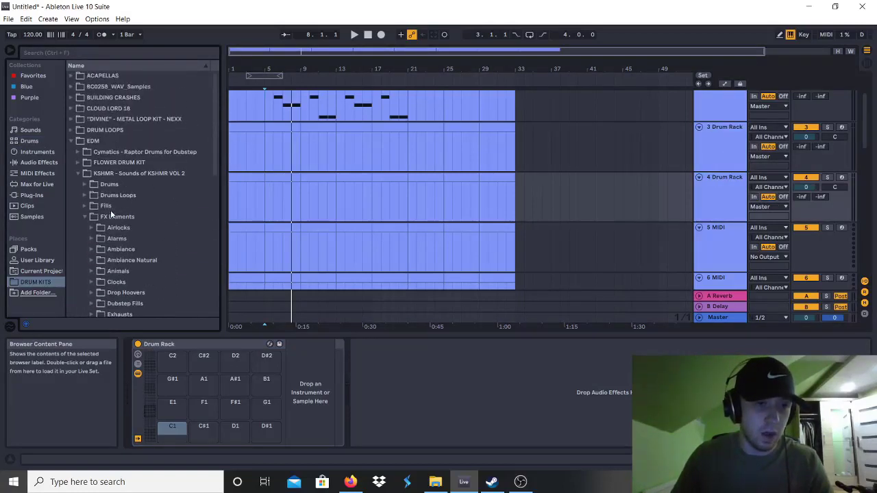
click(77, 174)
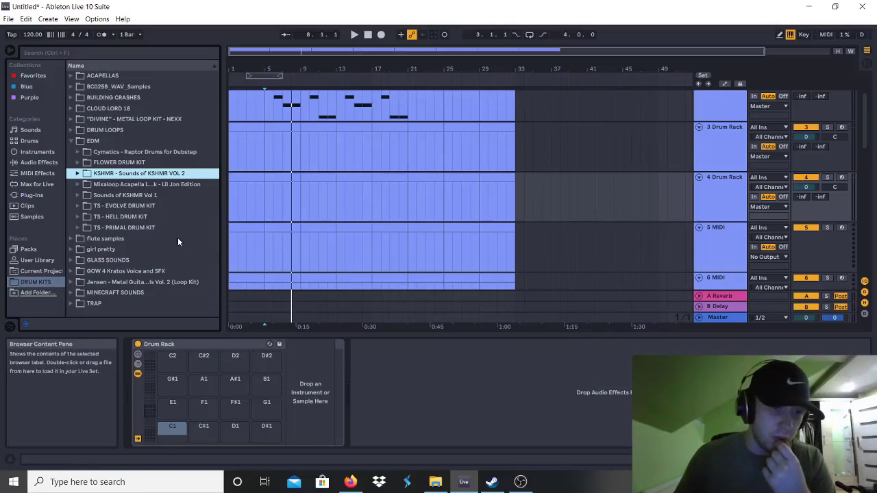
Look through the EDM drum kits and expand the TS - EVOLVE DRUM KIT folder.
click(112, 163)
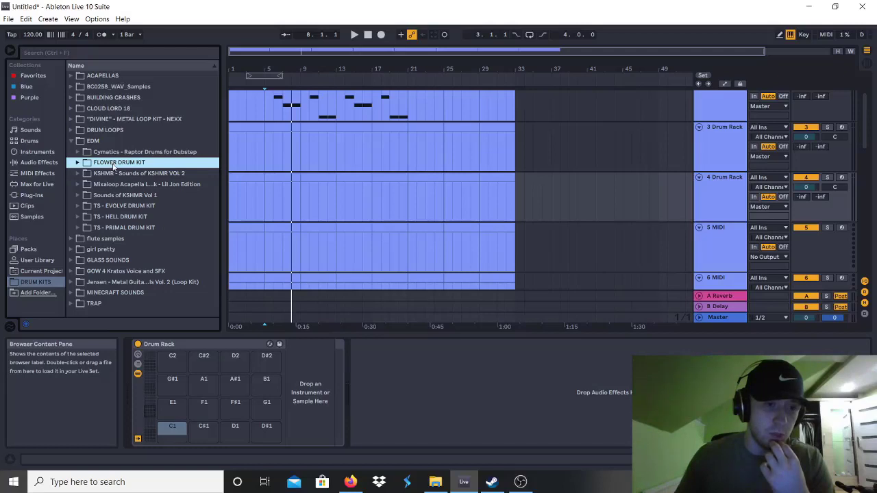
click(128, 207)
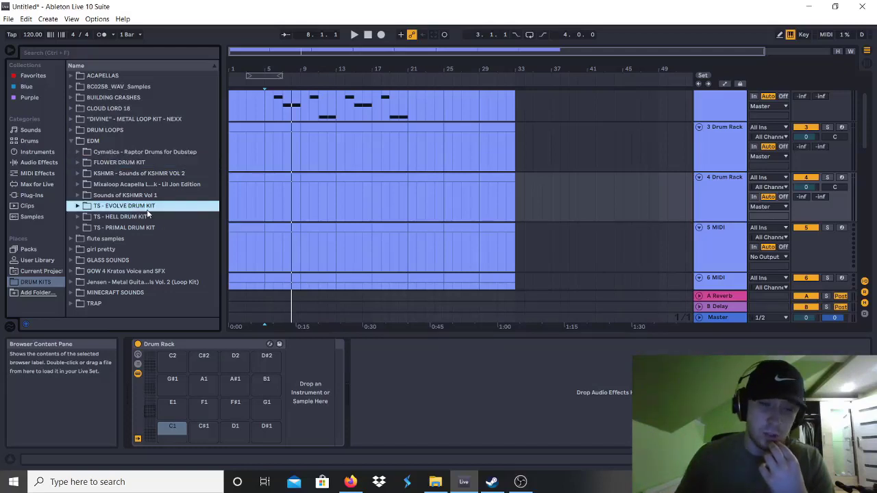
click(124, 228)
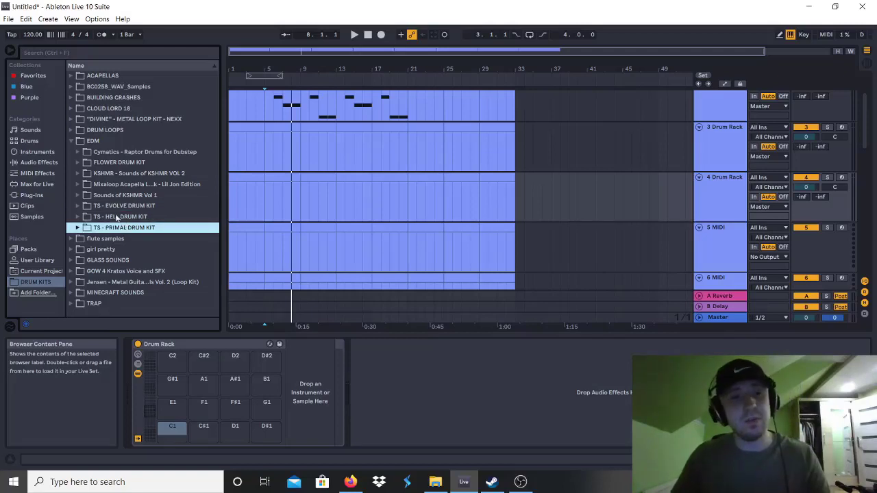
click(115, 206)
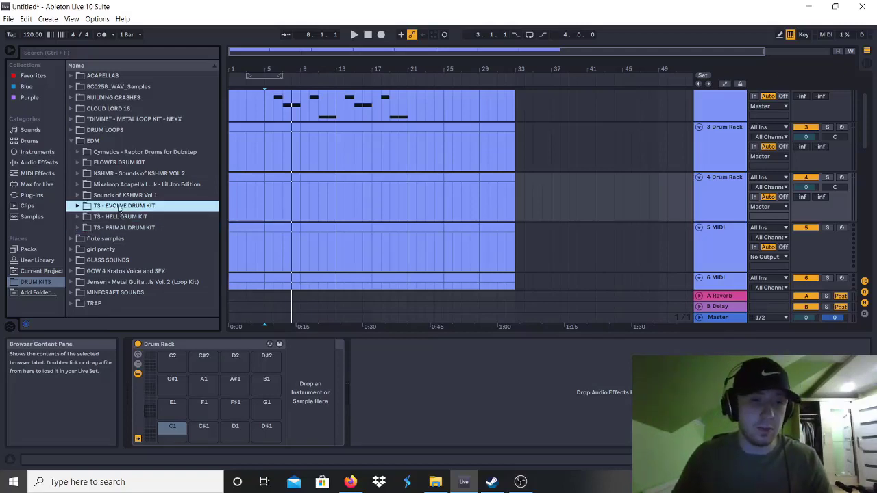
double_click(118, 208)
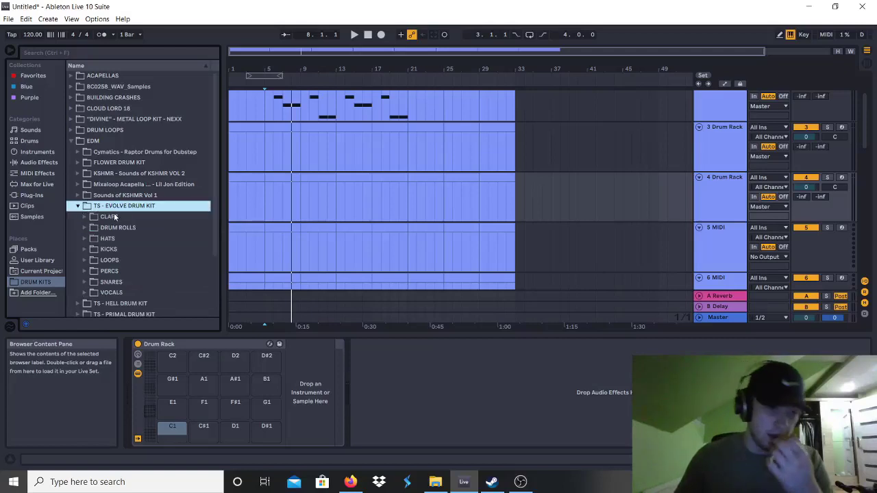
Audition snares from the TS - EVOLVE DRUM KIT, including SNARE 9 BOX, SNARE 13 SKY, SNARE 3, SNARE 2 and SNARE 1.
click(117, 284)
scroll(128, 267, down, 3)
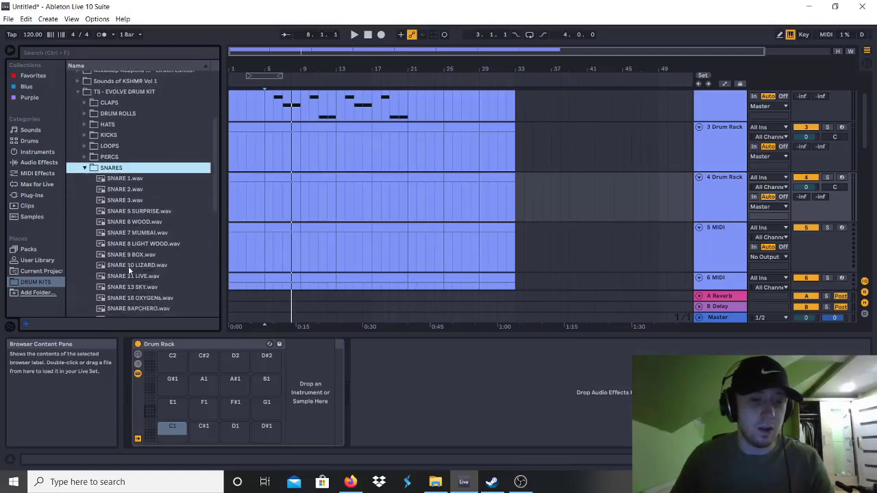
click(142, 255)
click(141, 288)
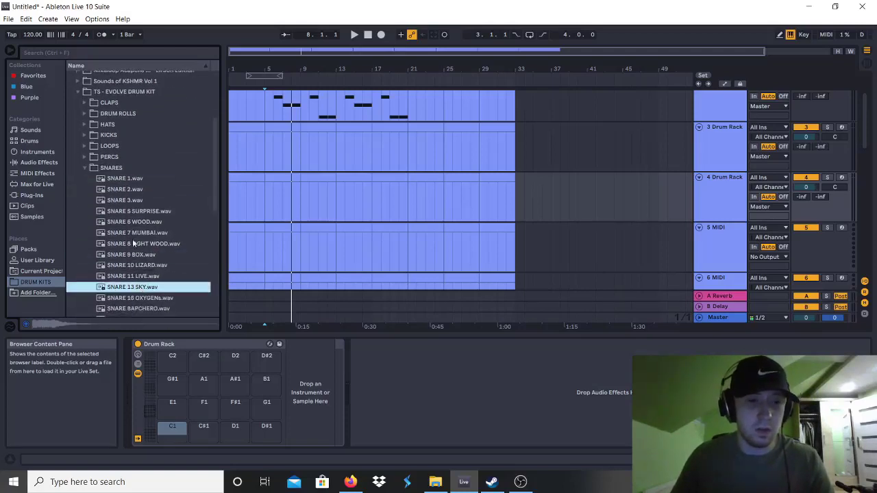
click(125, 200)
click(124, 189)
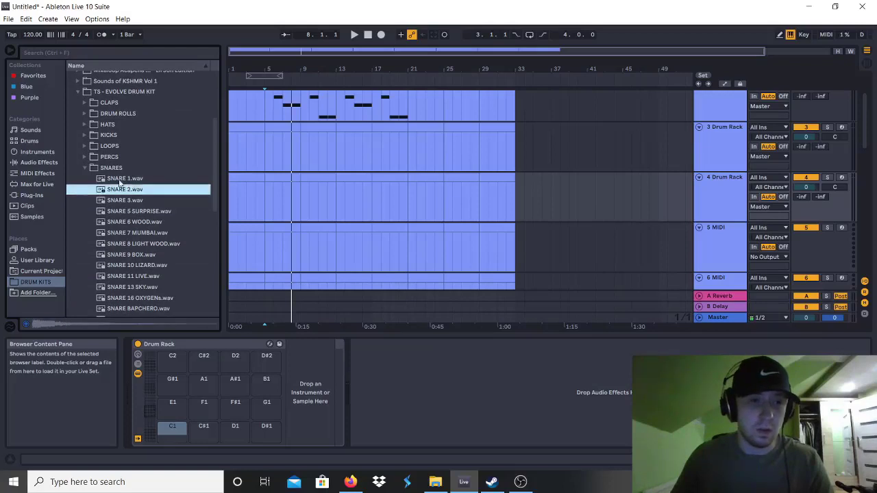
click(120, 179)
scroll(117, 210, up, 2)
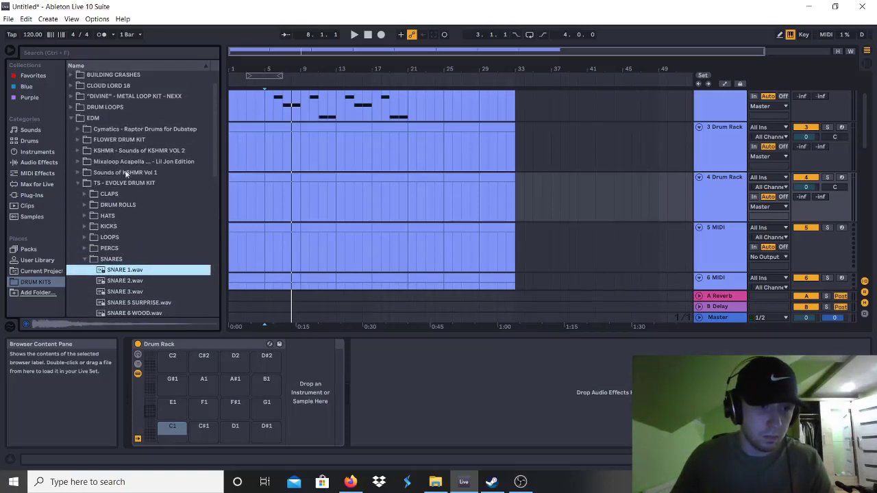
Expand the FLOWER DRUM KIT folder and its SNARES subfolder.
click(118, 136)
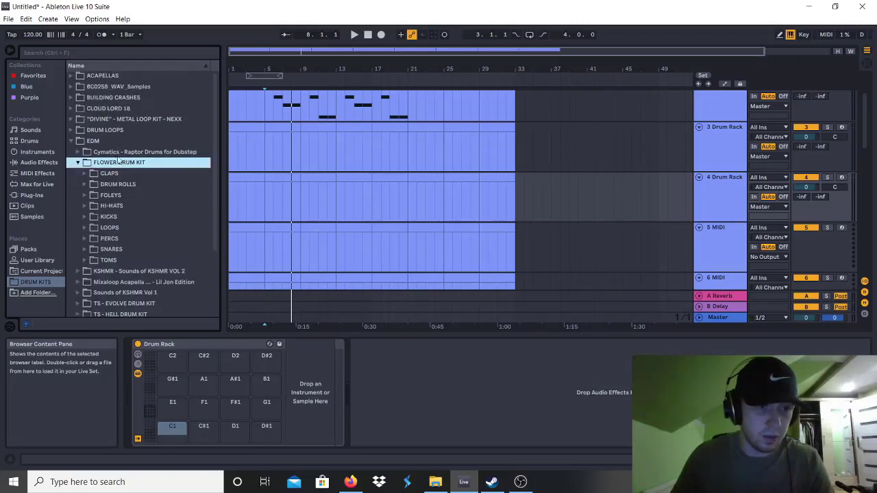
double_click(112, 250)
scroll(115, 250, down, 3)
Audition the FLOWER DRUM KIT snares and load SNARE 7 onto the C#2 pad of track 4's Drum Rack.
click(116, 246)
click(111, 211)
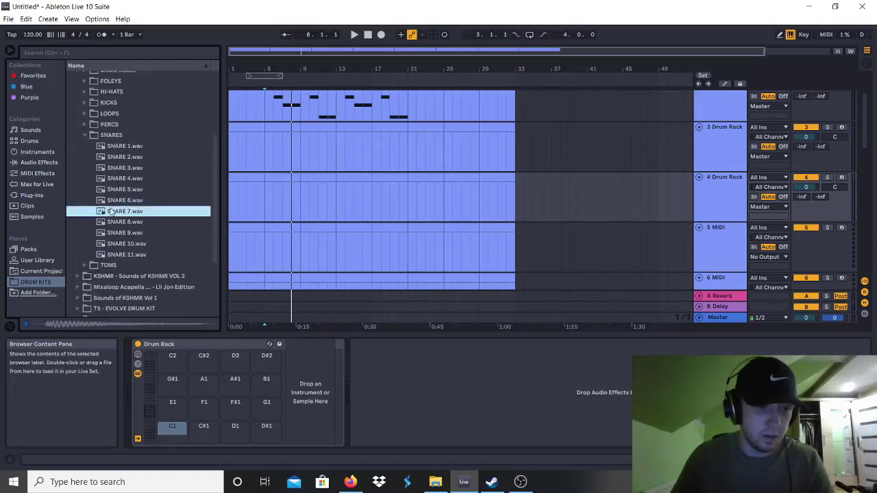
click(114, 181)
click(116, 200)
click(120, 213)
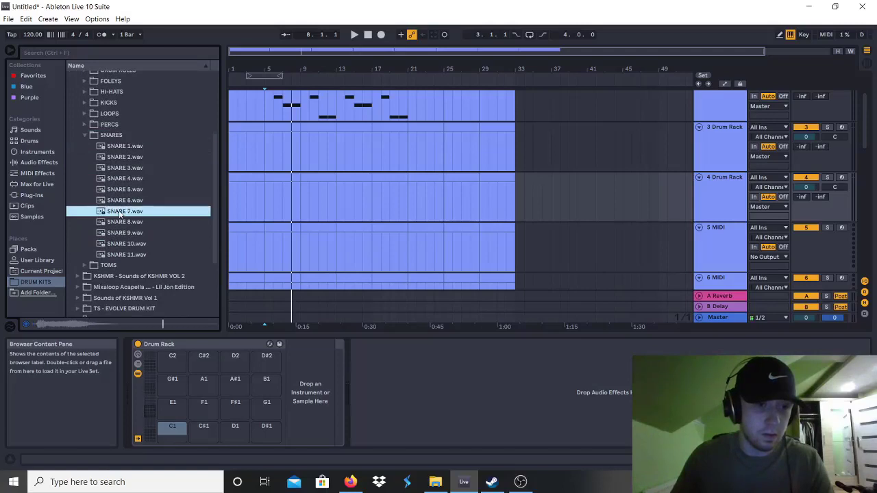
drag(163, 286, 209, 363)
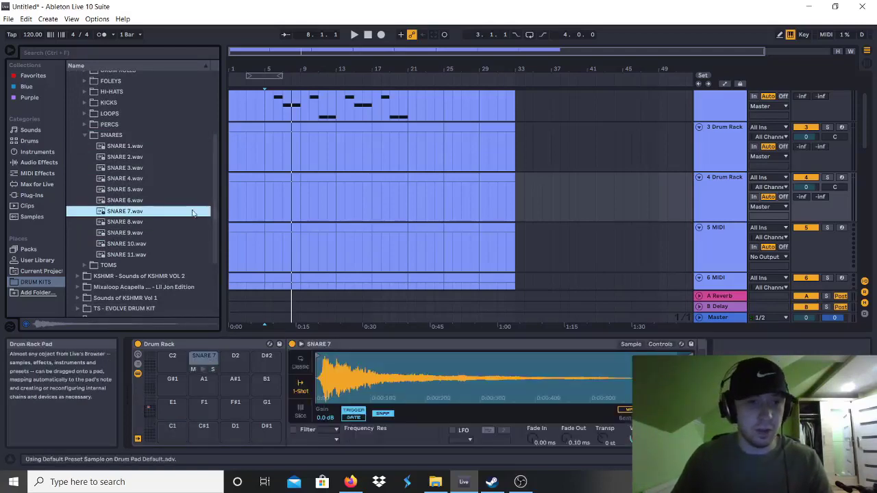
scroll(141, 176, up, 3)
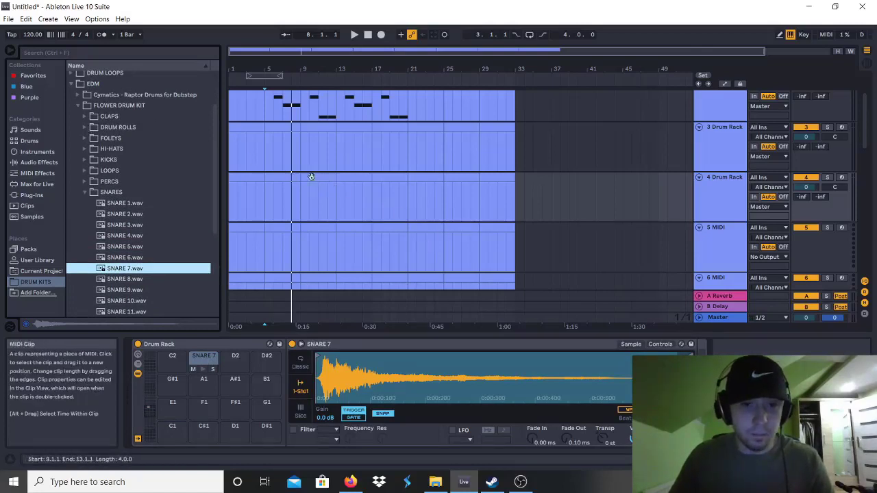
In track 4's clip at bar 5, add a SNARE 7 note on beat 1.3 and repeat it in clip bars 2 to 4.
double_click(282, 178)
double_click(372, 84)
key(space)
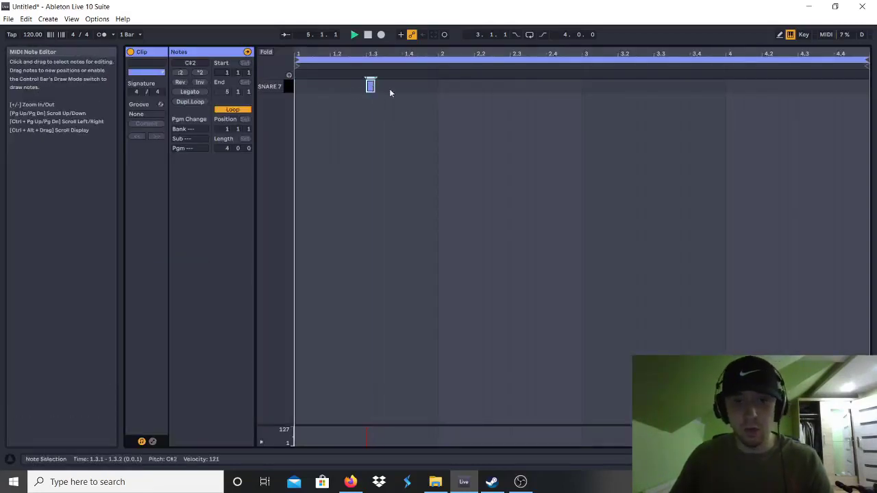
drag(438, 83, 285, 84)
key(ctrl+d)
key(ctrl+d)
key(ctrl+d)
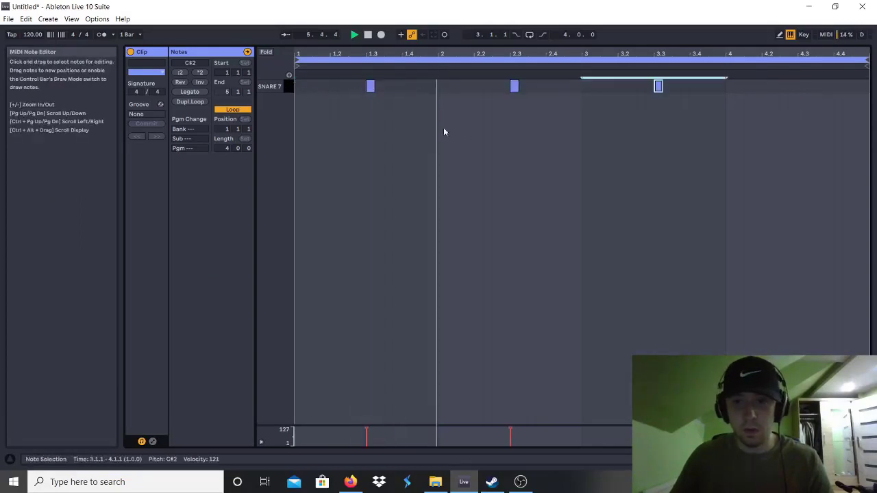
key(shift+Tab)
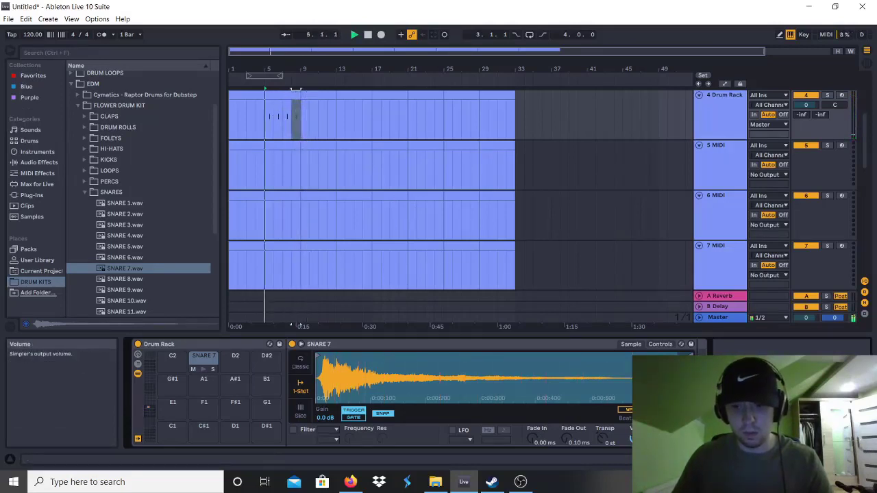
Duplicate track 4's snare clip at bar 5 three times so the pattern runs up to bar 21.
click(289, 102)
key(ctrl+d)
key(ctrl+d)
key(ctrl+d)
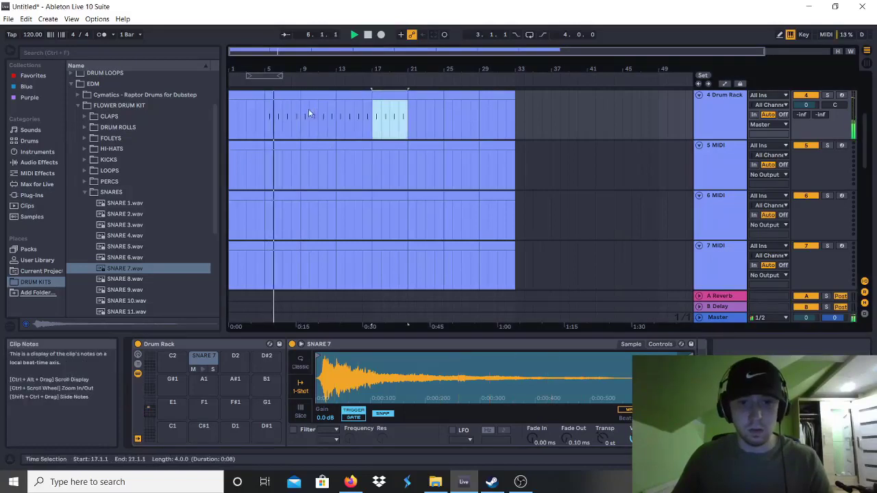
Show track 3's Drum Rack and expand the KICKS folder of the FLOWER DRUM KIT.
key(ctrl+alt+l)
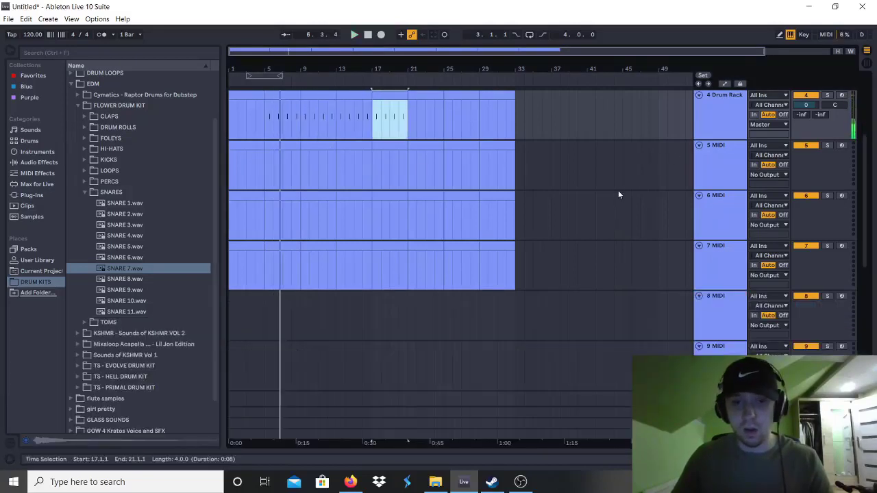
scroll(618, 190, up, 3)
click(709, 185)
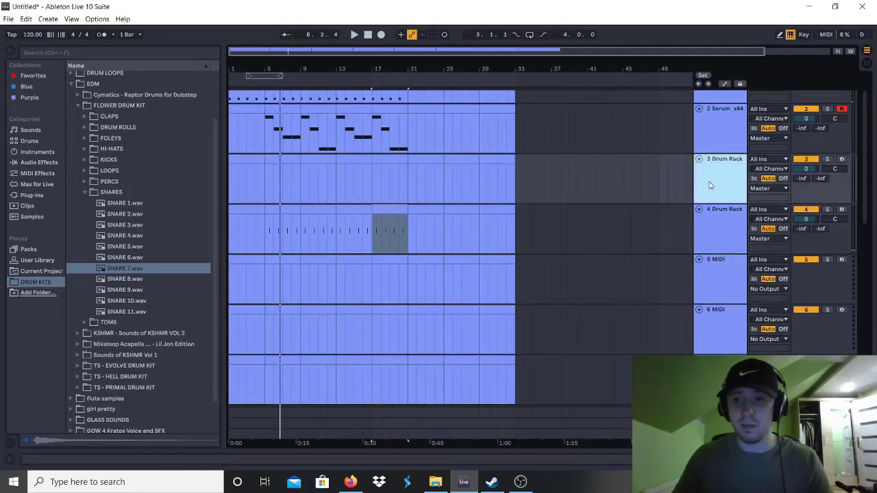
key(ctrl+alt+l)
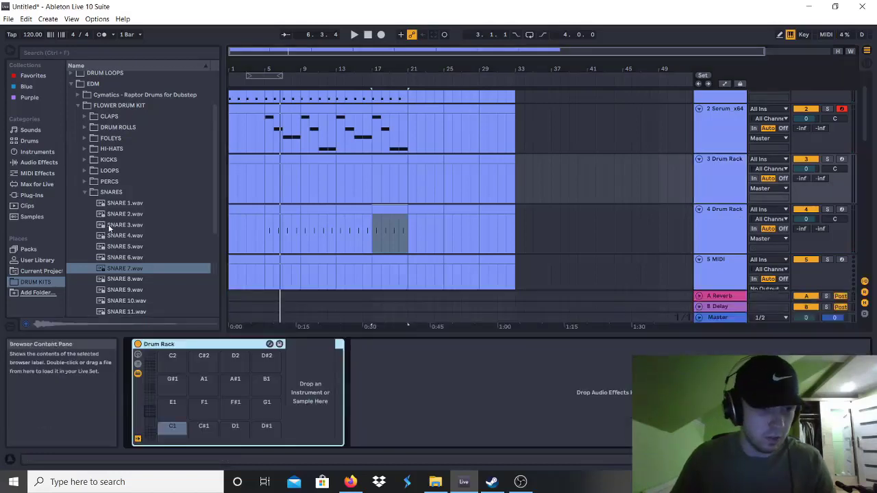
scroll(107, 218, up, 1)
double_click(102, 194)
scroll(143, 224, down, 3)
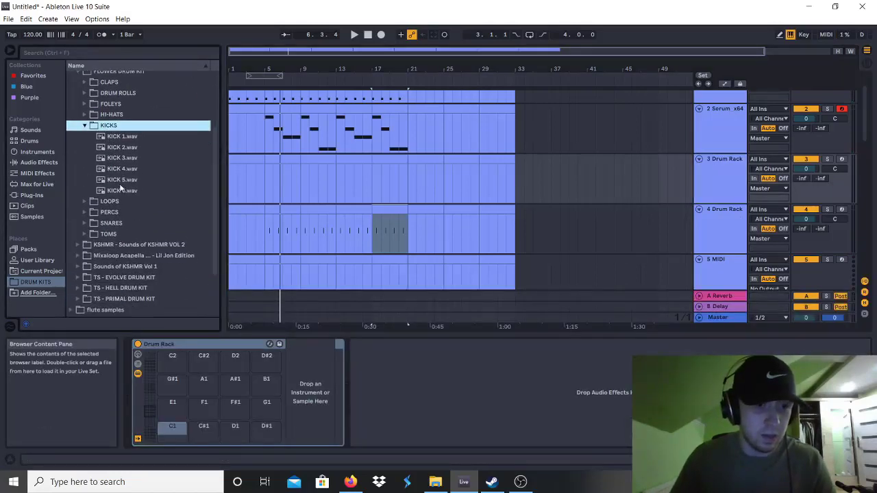
Audition kicks from the FLOWER DRUM KIT and load KICK 4 onto the C2 pad of track 3's Drum Rack.
click(122, 179)
key(Up)
click(122, 179)
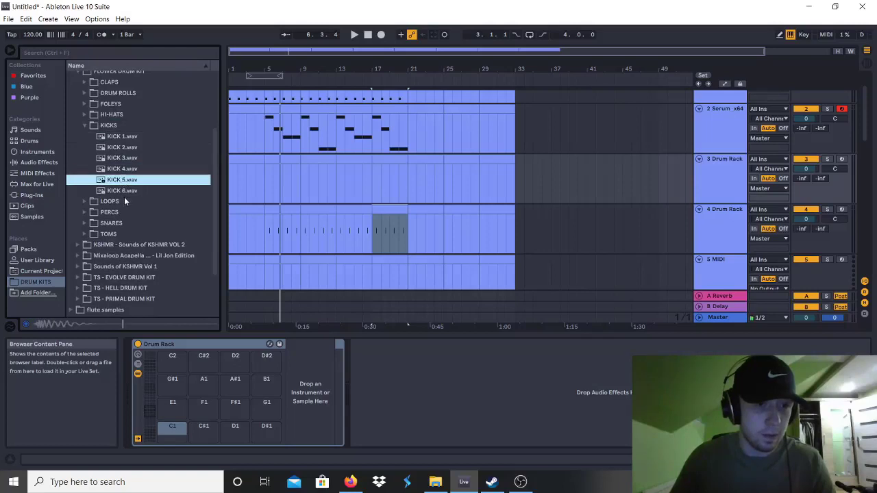
click(122, 169)
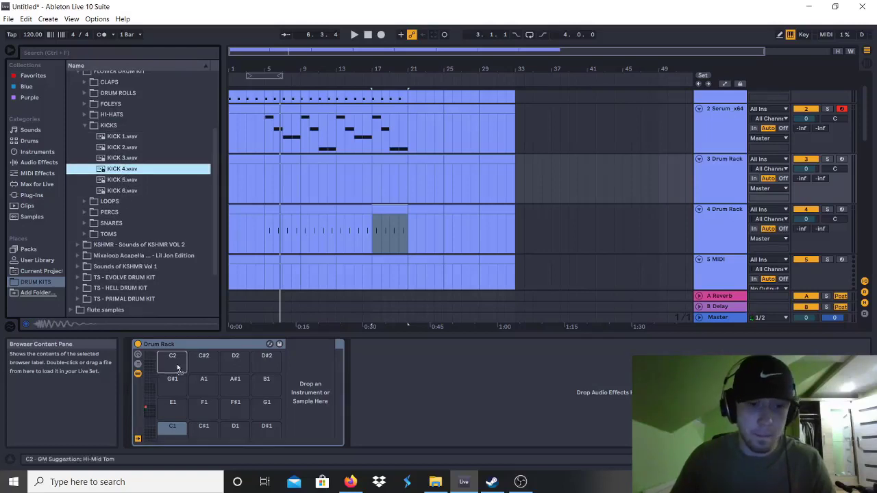
drag(176, 364, 177, 364)
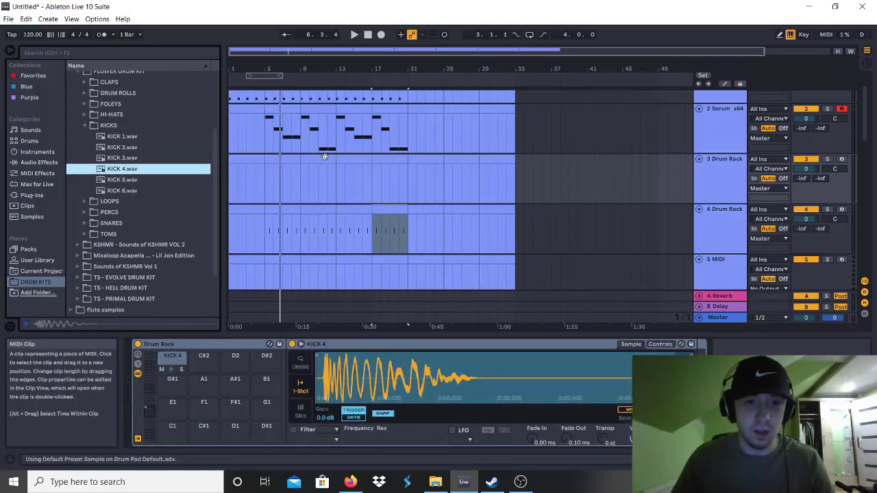
In track 3's clip at bar 13, add kick notes at 1.1.1 and 1.2.3 and play them back.
double_click(357, 163)
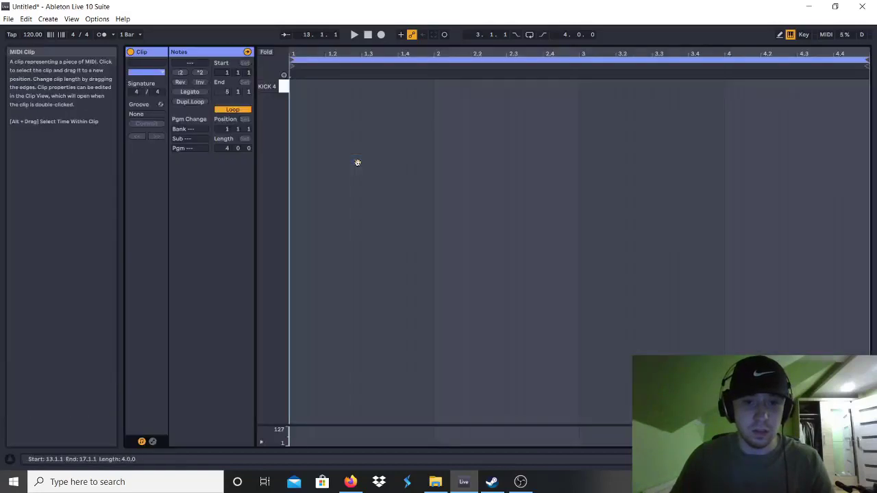
double_click(295, 87)
key(space)
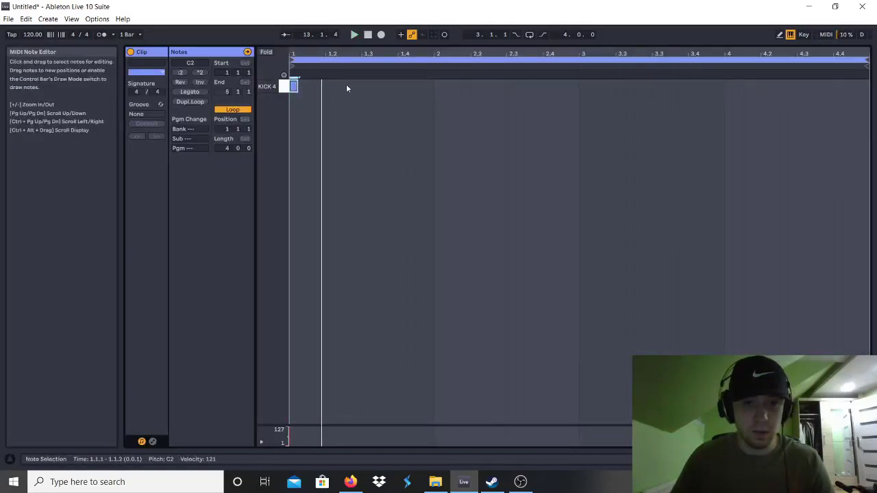
double_click(346, 85)
click(358, 108)
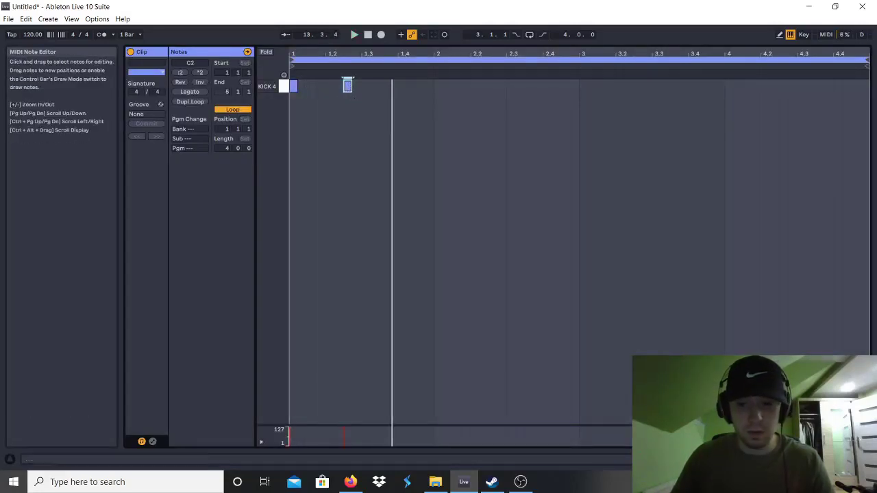
key(space)
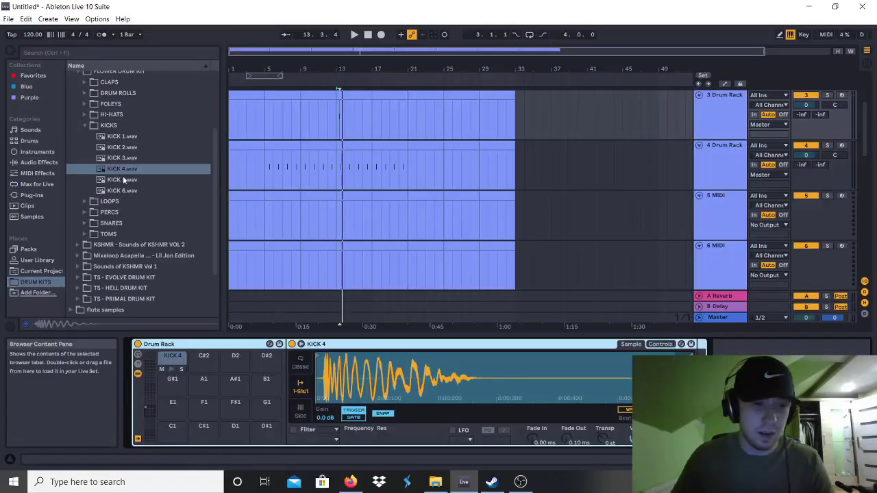
Audition KICK 5, KICK 6 and KICK 3, and replace the sample on track 3's C2 pad with KICK 5.
click(124, 179)
click(124, 190)
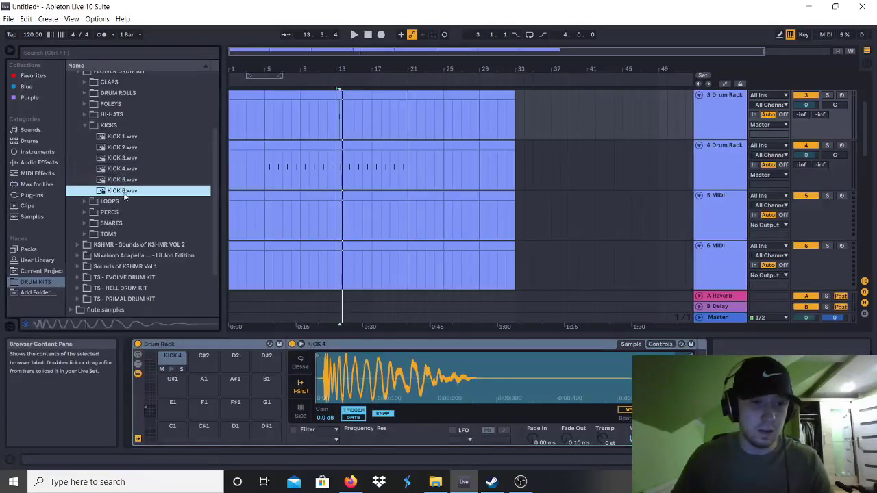
click(121, 158)
click(116, 180)
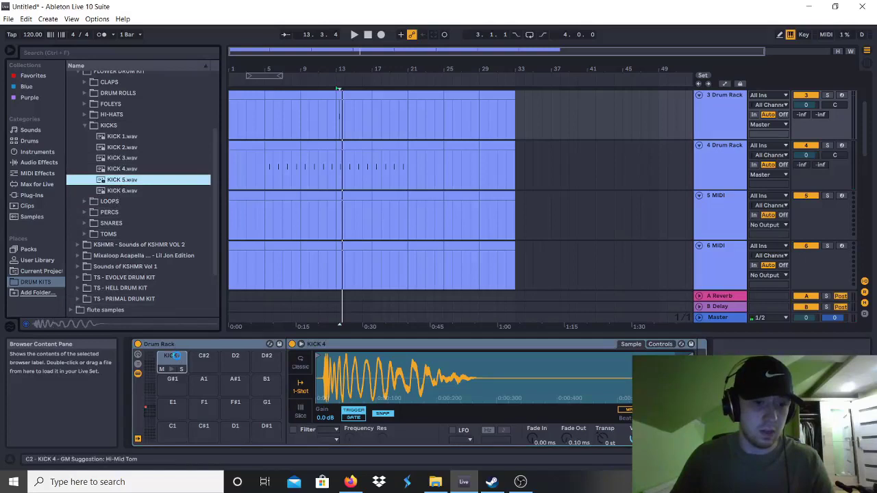
drag(175, 355, 175, 356)
scroll(380, 152, up, 2)
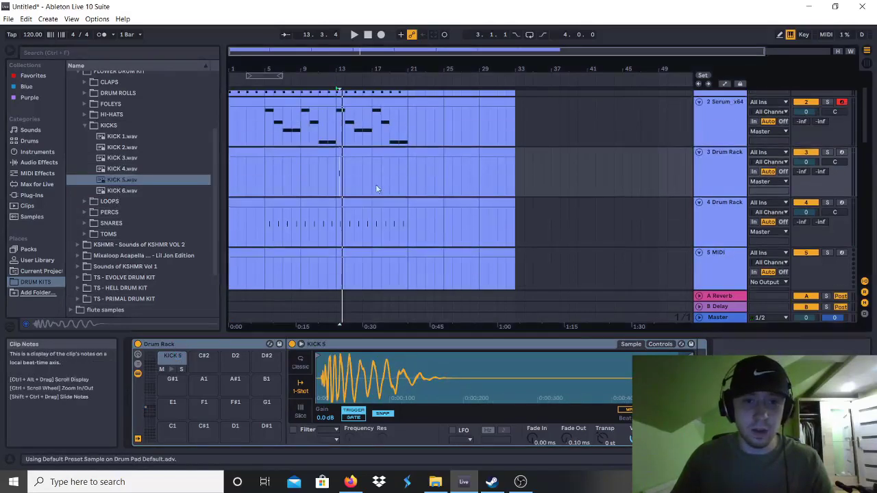
Add a third kick note at 1.4.1 in track 3's bar 13 clip and show the KICK 5 Simpler's Controls view.
double_click(353, 152)
click(347, 86)
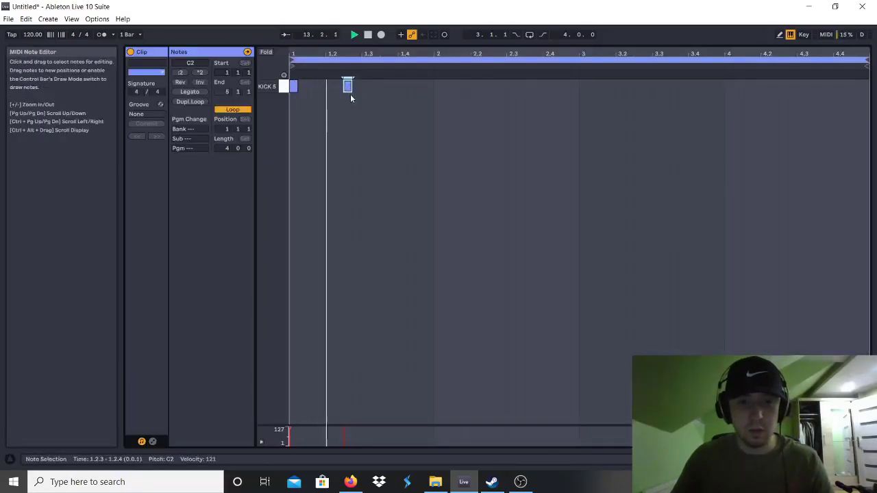
double_click(320, 87)
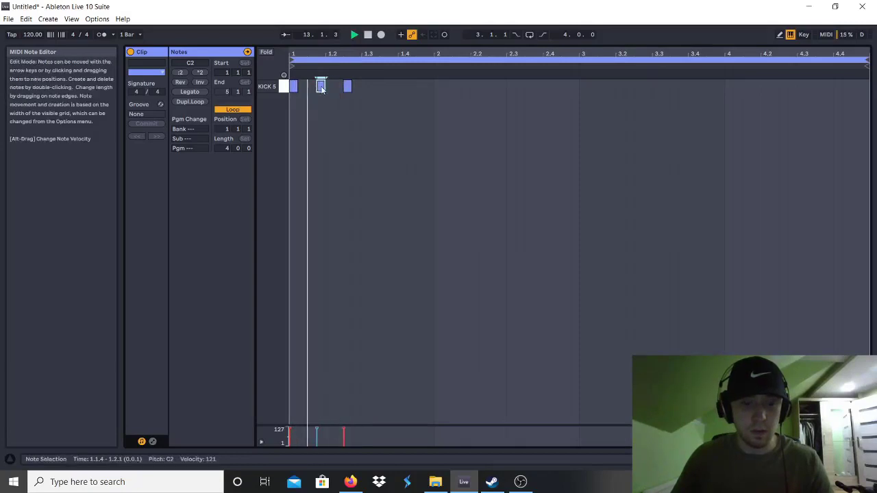
drag(320, 88, 403, 87)
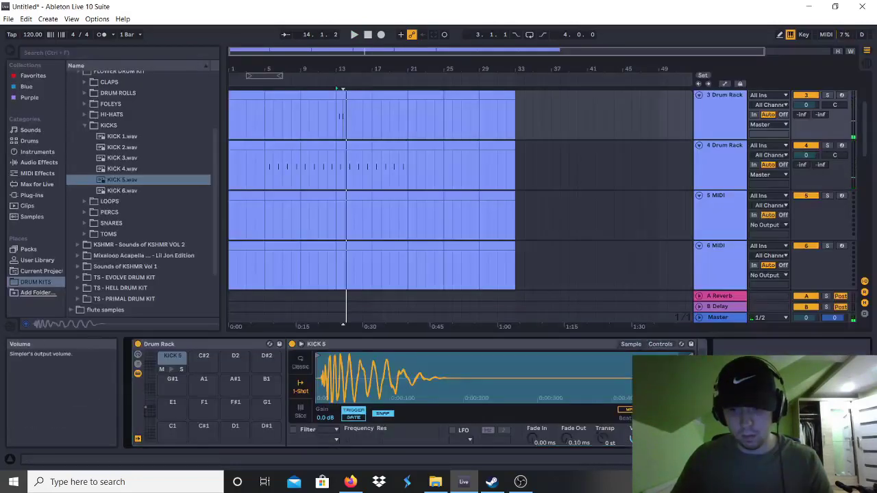
click(661, 344)
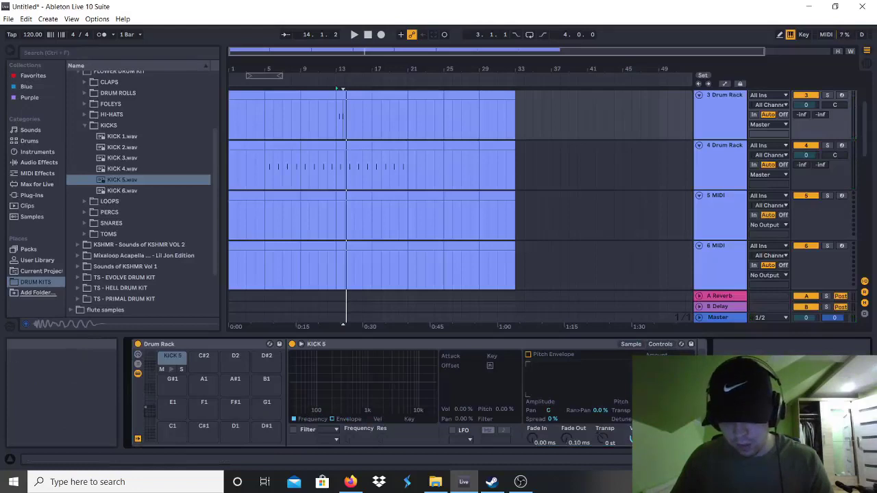
key(space)
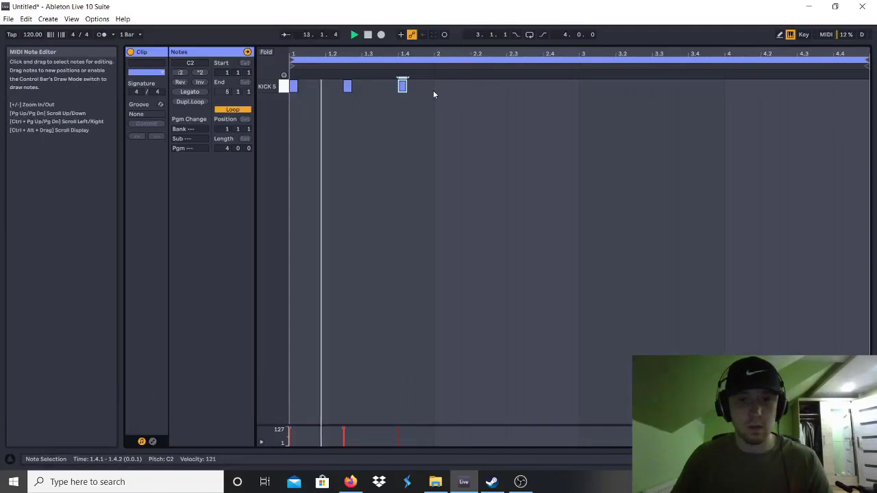
Duplicate the first bar of kick notes into clip bar 2 and delete the kick on bar 2's first beat.
drag(433, 91, 266, 92)
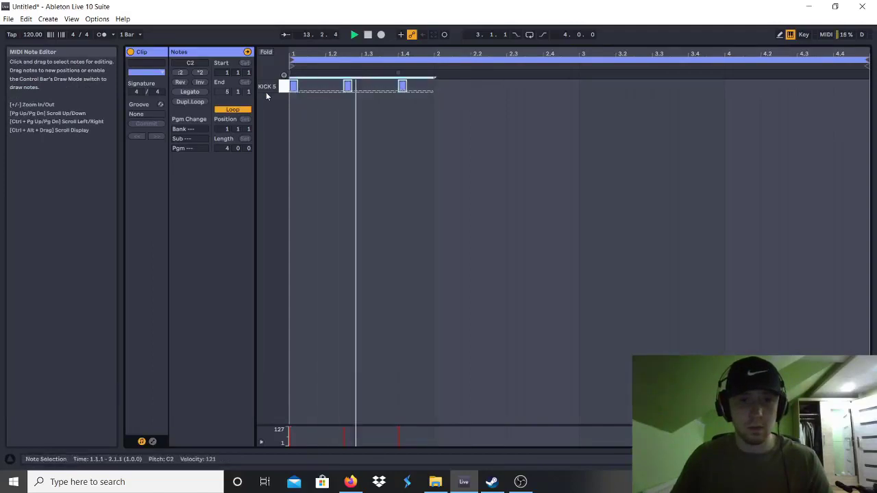
key(ctrl+d)
drag(405, 96, 445, 89)
key(Delete)
key(ctrl+z)
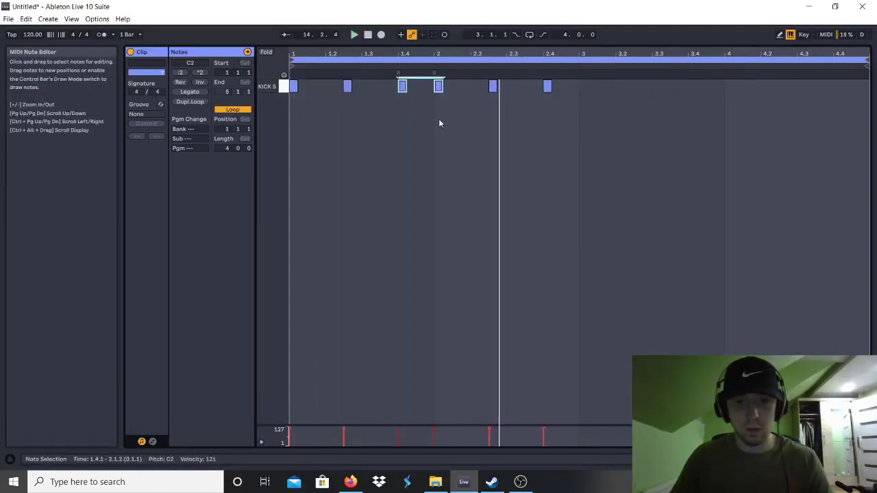
drag(438, 119, 438, 84)
key(Delete)
click(491, 88)
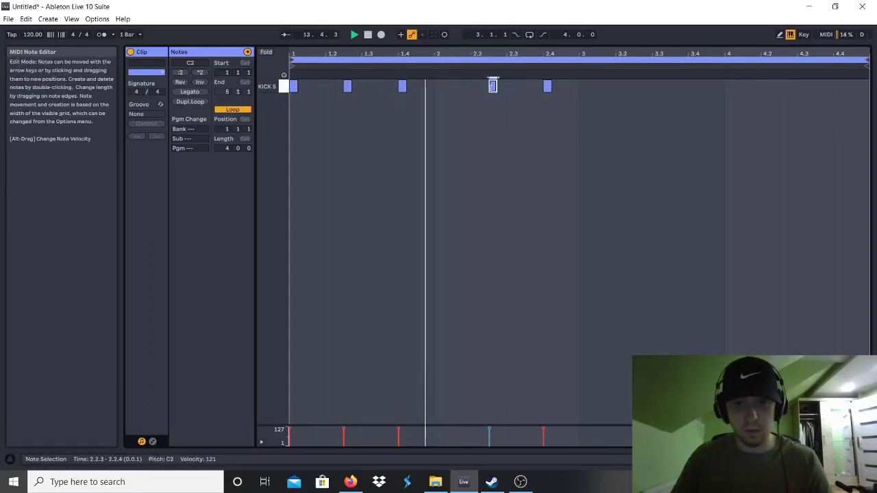
Duplicate the two-bar kick pattern into clip bars 3 and 4, and repeat the kick from 3.1.1 at 3.1.3.
click(575, 87)
key(ctrl+a)
key(ctrl+d)
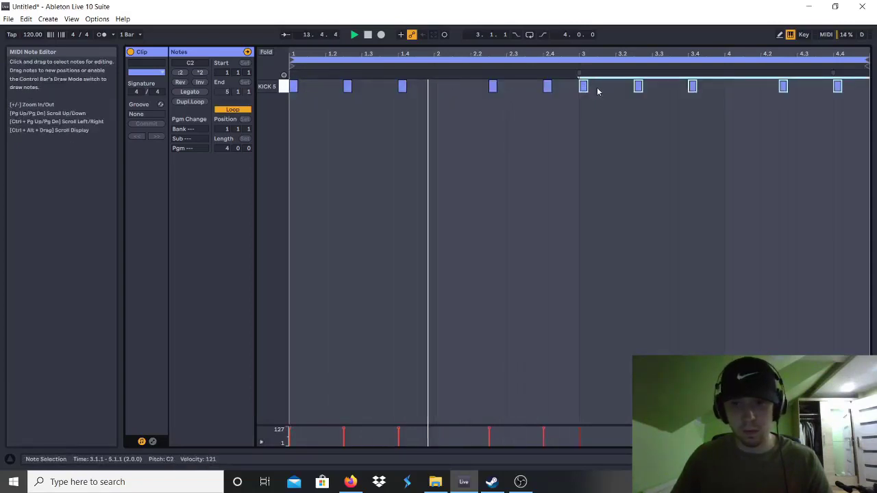
click(583, 87)
key(ctrl+d)
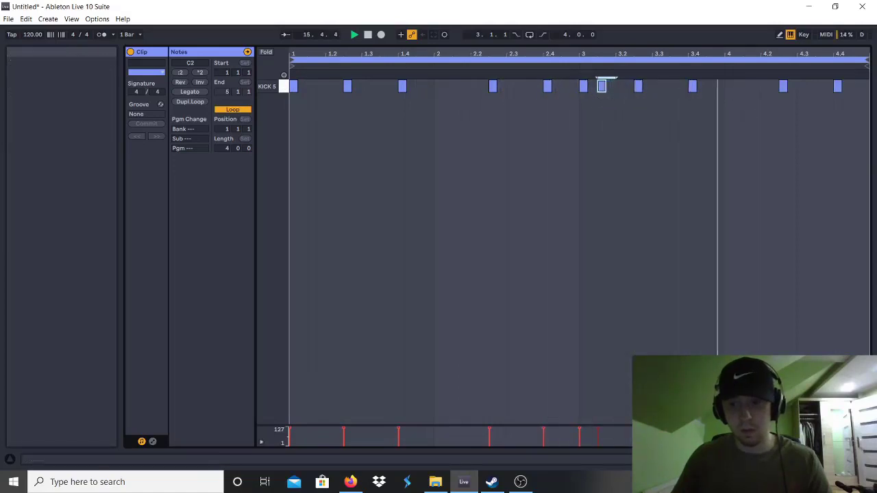
Duplicate track 3's kick clip from bar 13 to bar 17 and place the playback start at bar 13.
click(865, 459)
click(353, 94)
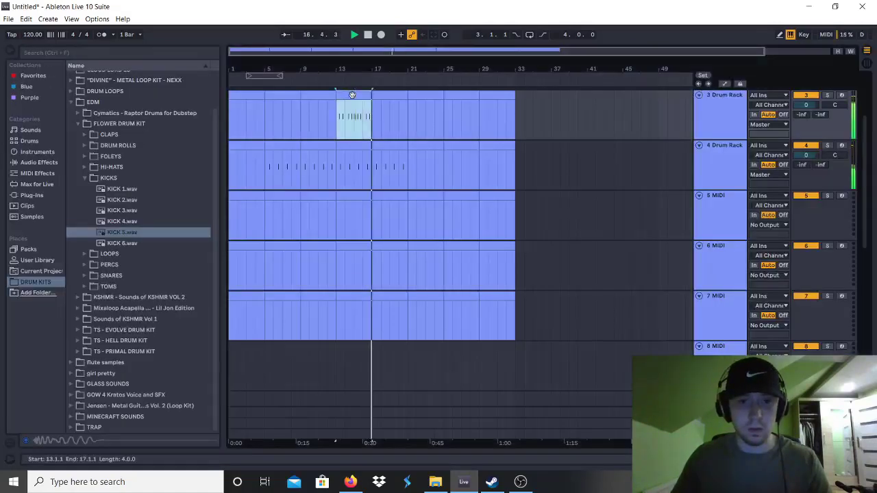
key(ctrl+d)
click(335, 131)
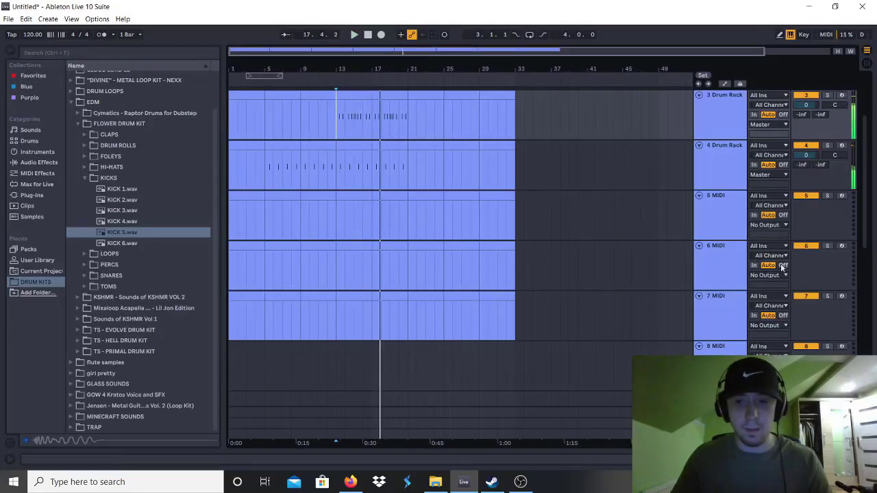
Lower the Master track's volume to -1.6 dB in the Session View mixer and return to the arrangement.
key(space)
click(709, 218)
key(ctrl+alt+l)
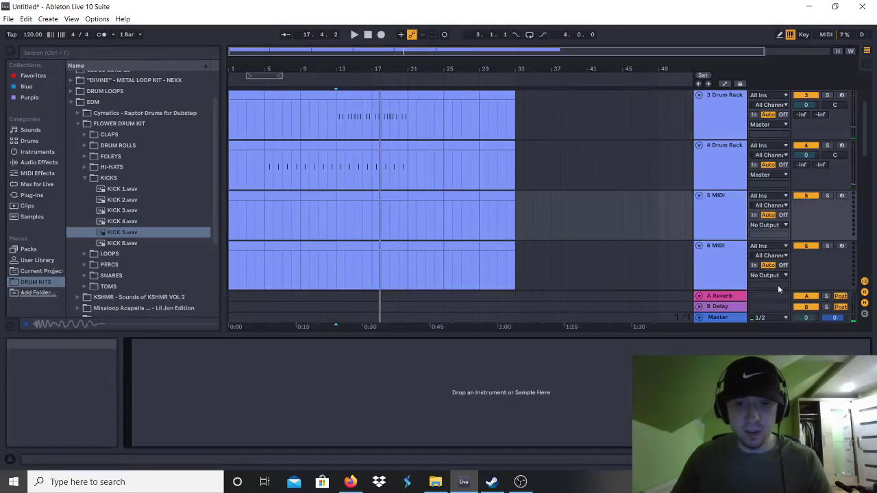
key(space)
key(Tab)
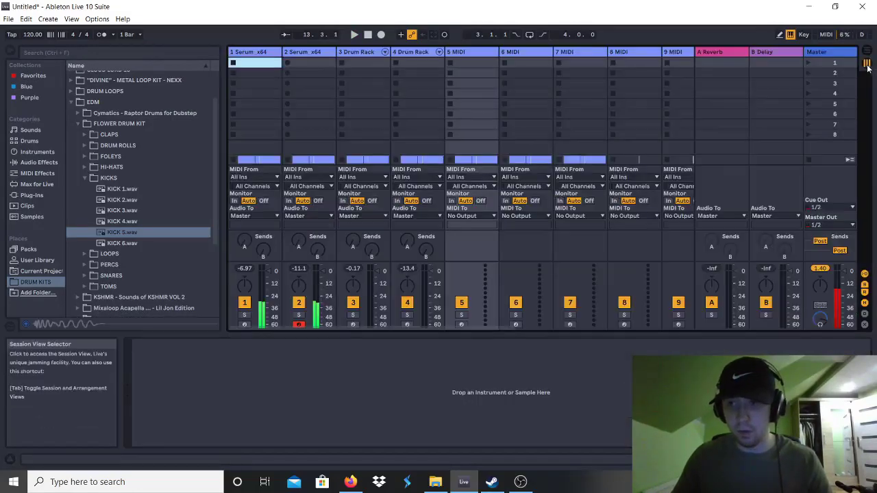
key(space)
drag(839, 276, 839, 278)
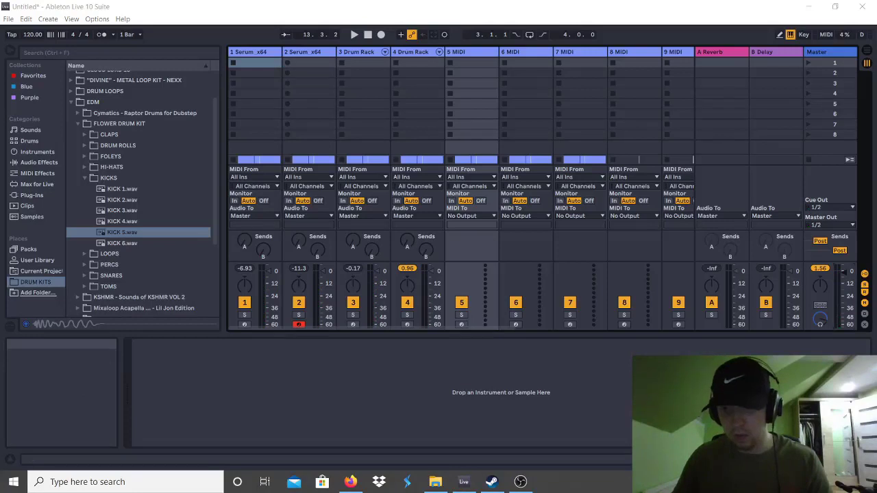
click(866, 51)
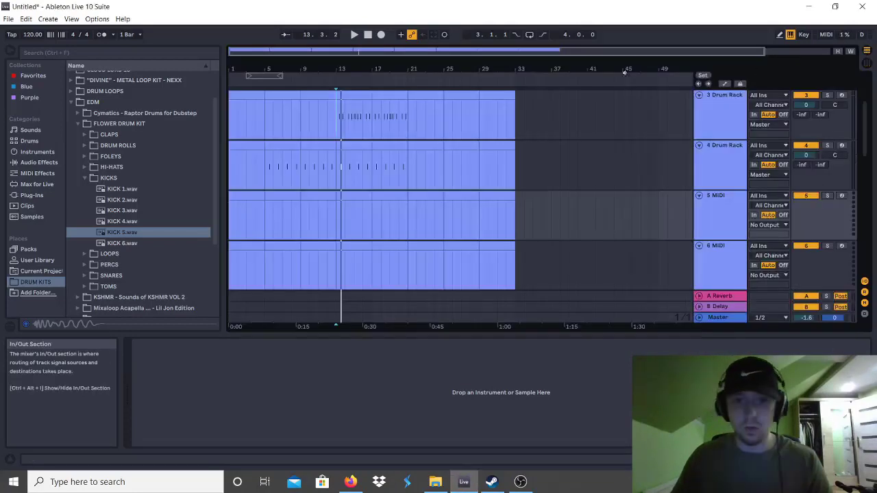
Play the arrangement from bar 13 and check the track and Master levels in the Session View mixer.
click(338, 171)
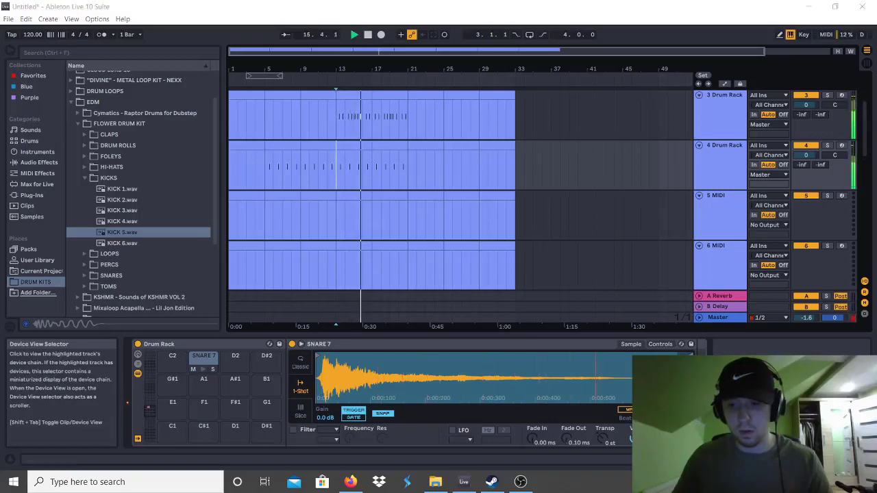
click(866, 51)
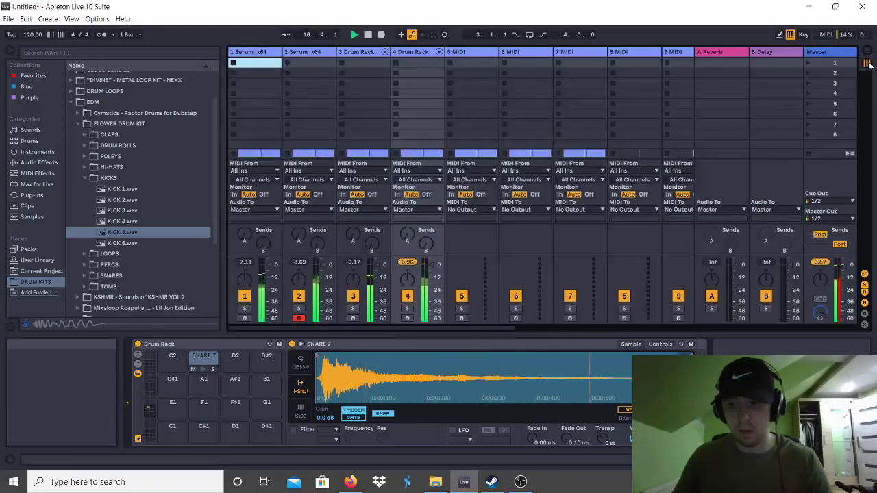
click(866, 51)
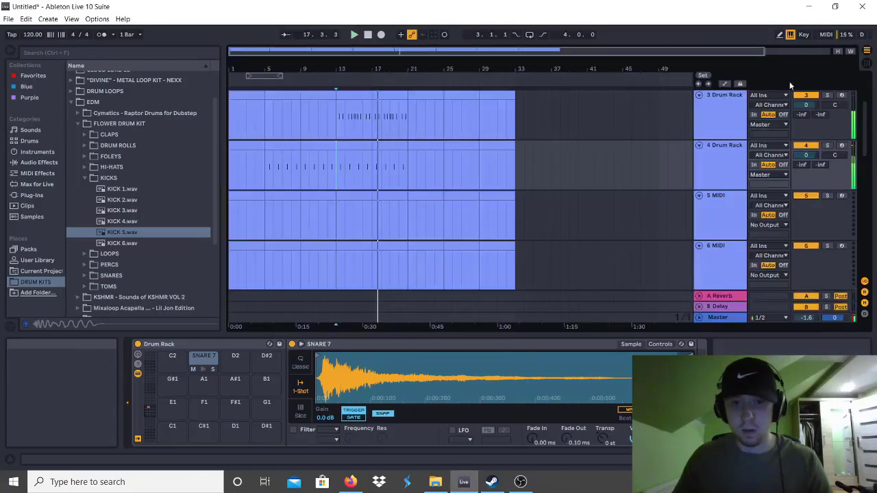
Group the two Serum tracks.
scroll(716, 213, up, 1)
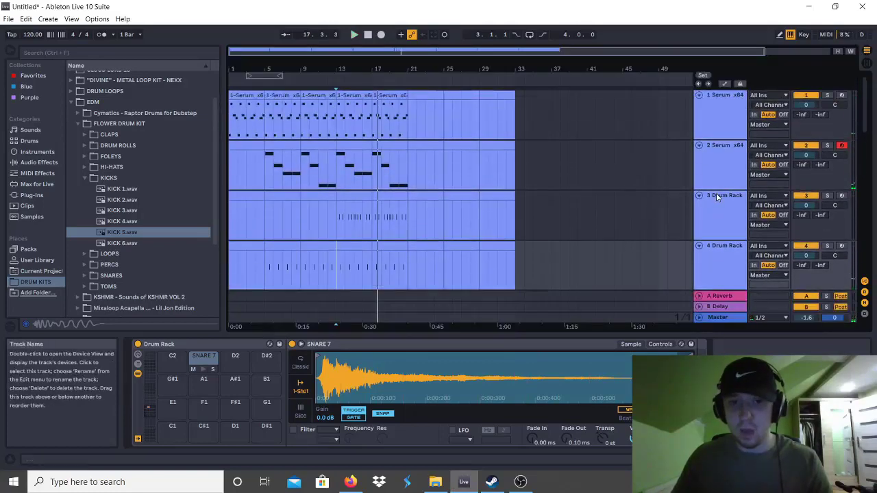
click(713, 180)
shift+click(713, 120)
right_click(712, 117)
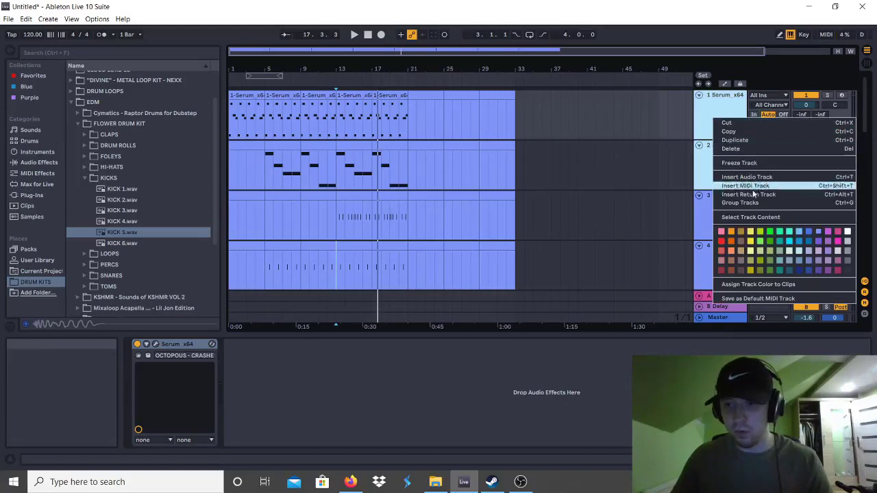
click(747, 205)
key(ctrl+g)
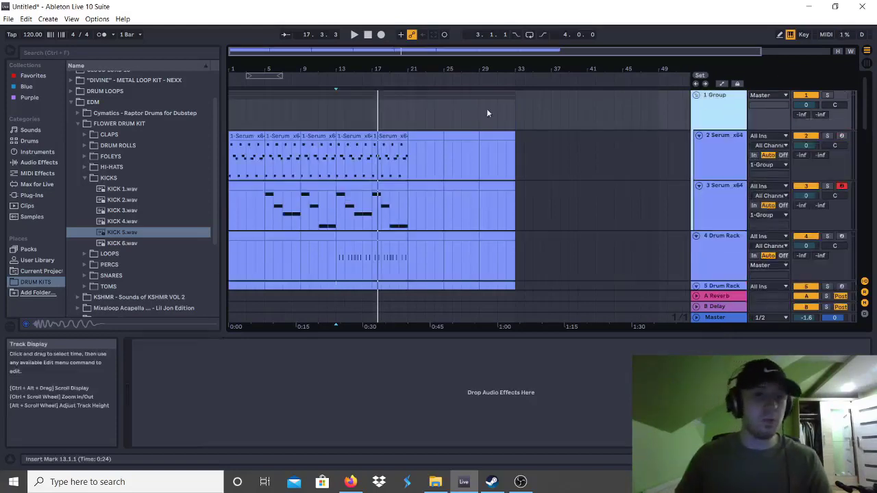
Add a Compressor to the Serum group and enable its sidechain with 0.01 ms attack, 24.8 ms release and a -16.0 dB threshold.
click(37, 151)
click(38, 163)
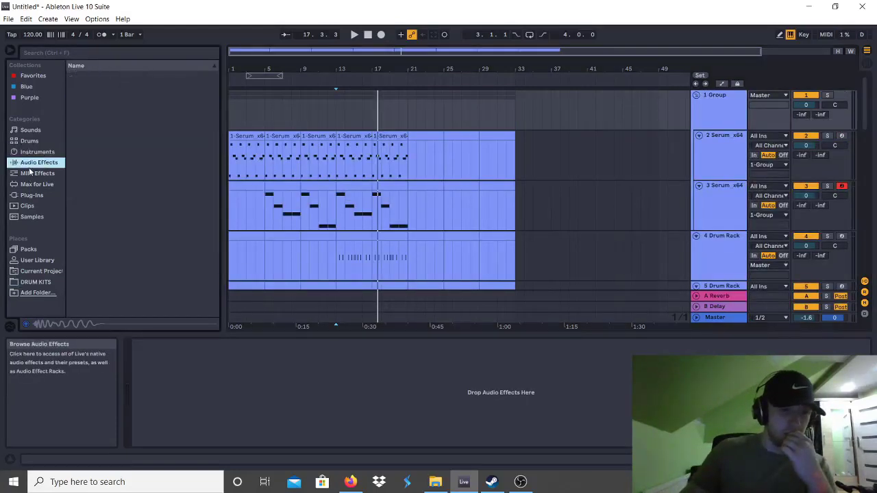
scroll(114, 198, up, 3)
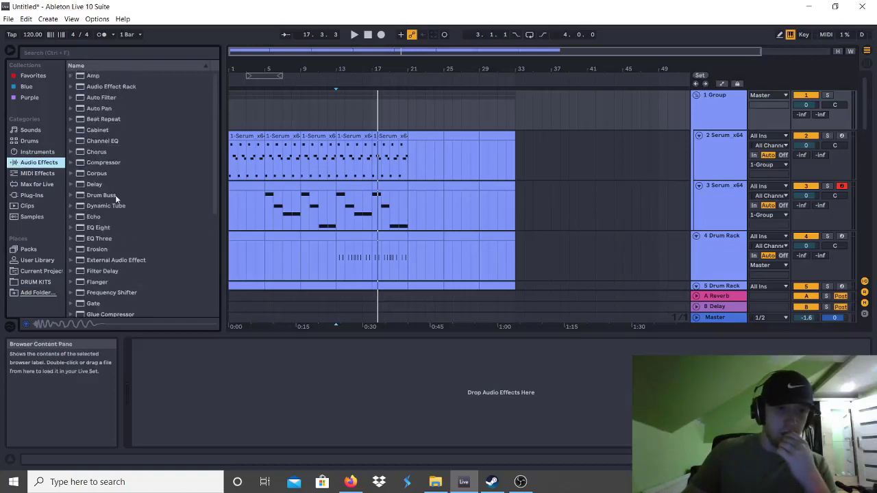
click(98, 164)
drag(212, 389, 212, 389)
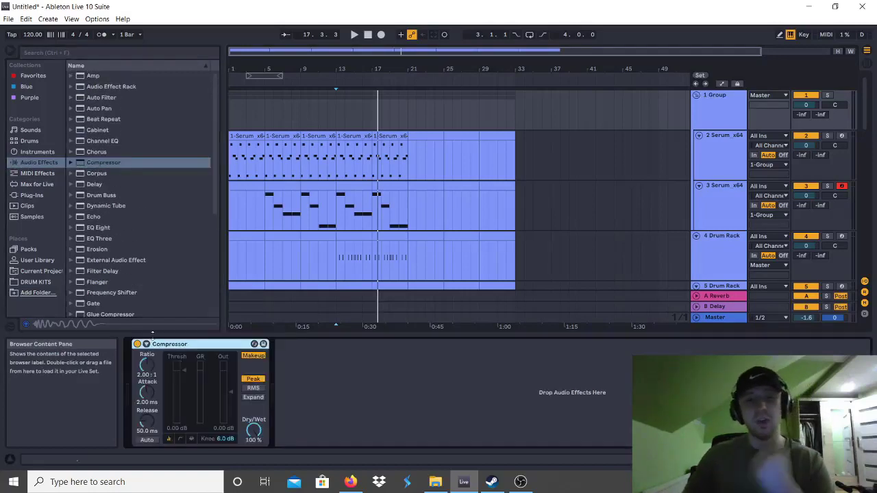
click(156, 355)
click(156, 355)
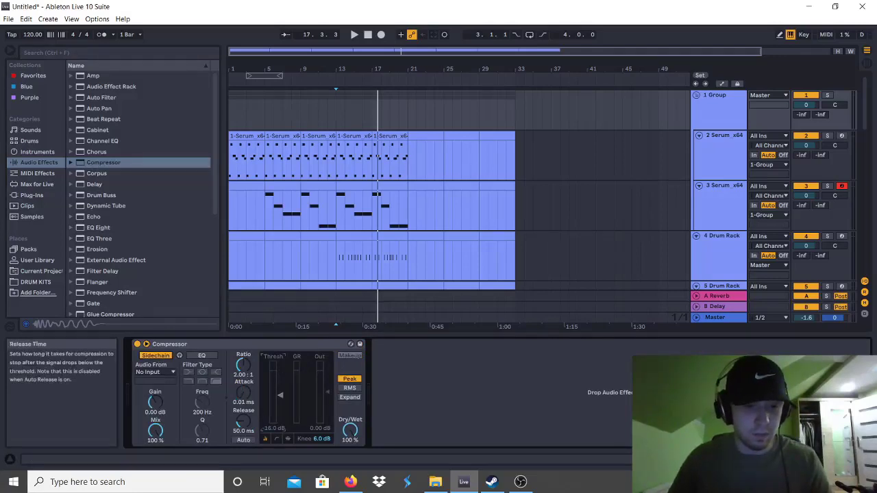
Play from bar 13 with Drum Rack track 4 selected to check which track carries the kick.
scroll(370, 235, down, 2)
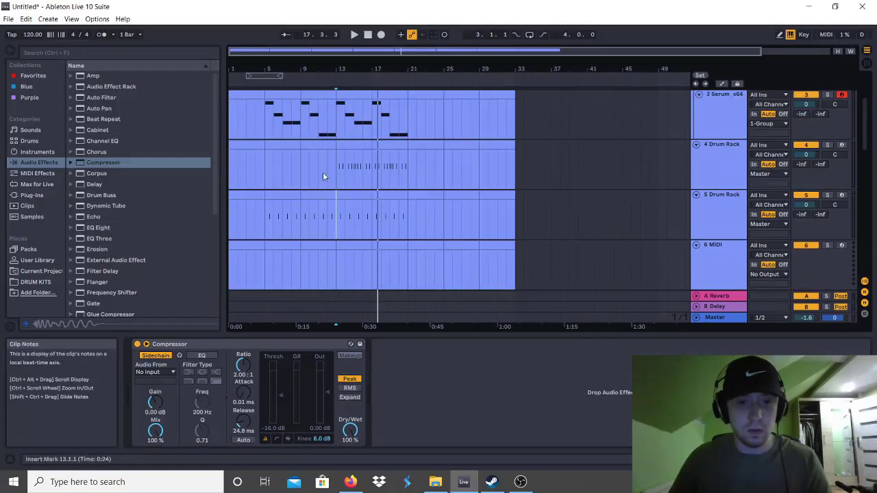
click(336, 177)
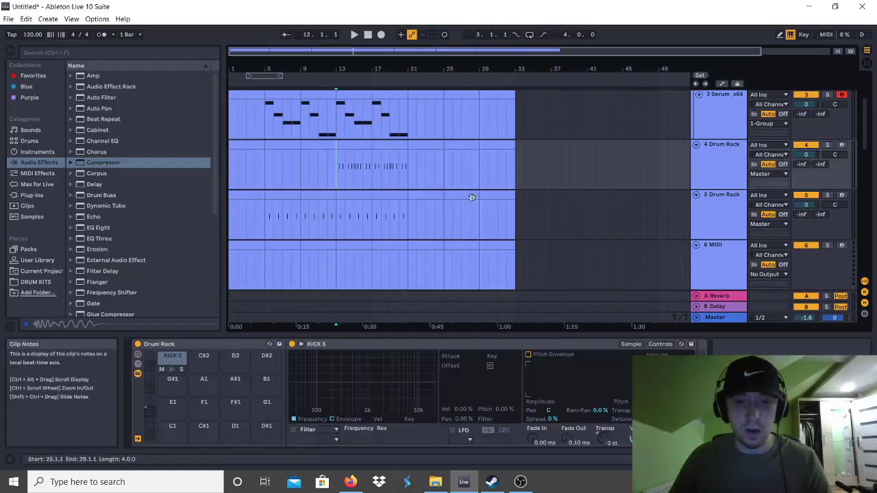
scroll(334, 179, up, 2)
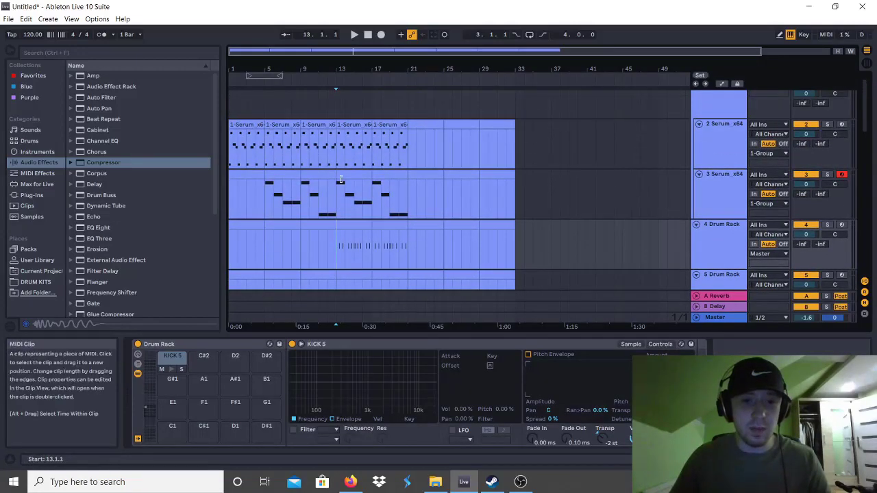
scroll(378, 181, down, 1)
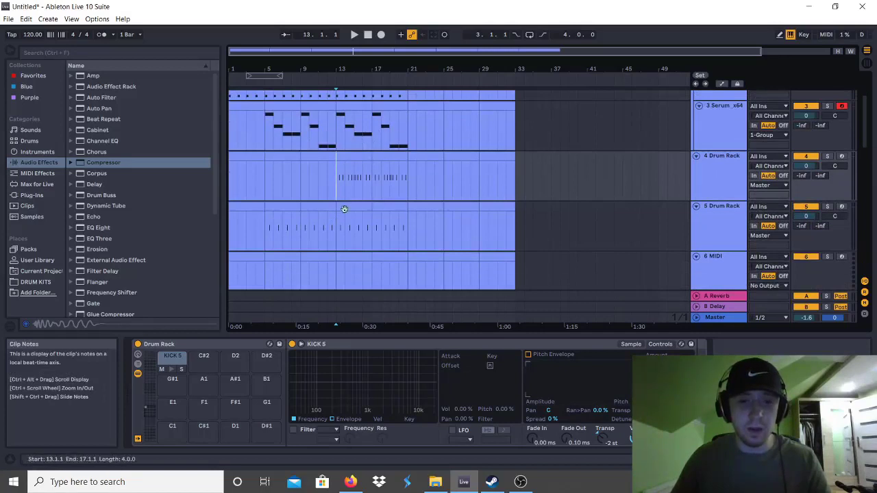
key(space)
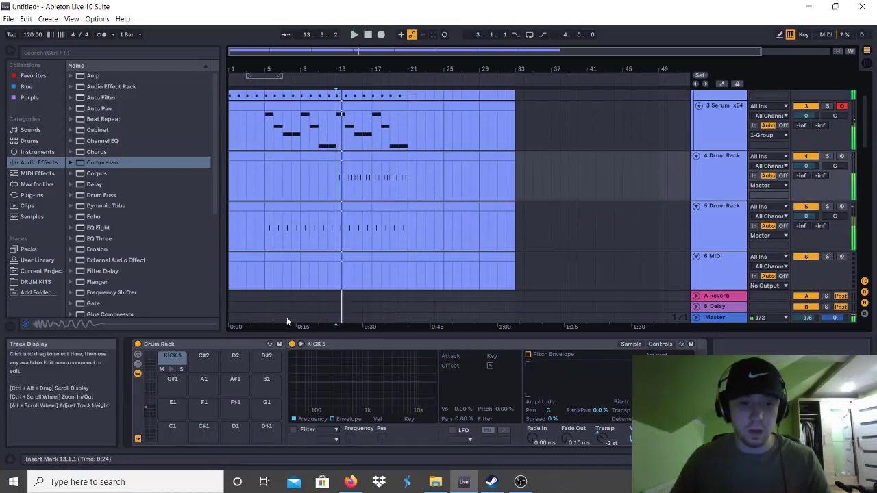
Set the group Compressor's sidechain source to 4-Drum Rack and lower its threshold to -17.9 dB during playback.
scroll(699, 159, up, 2)
click(713, 96)
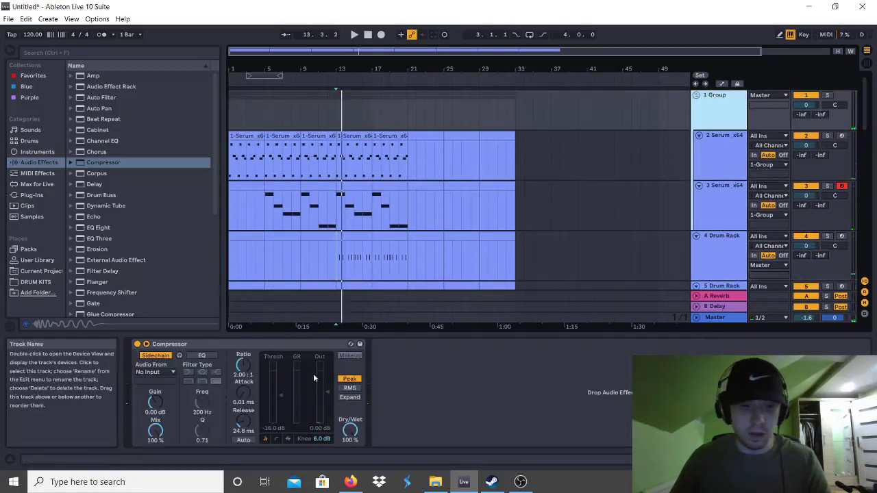
click(164, 371)
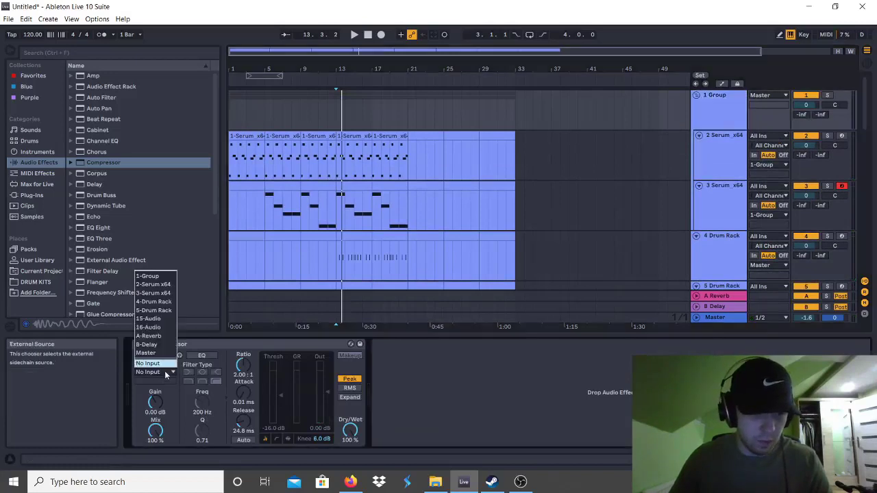
click(155, 304)
key(space)
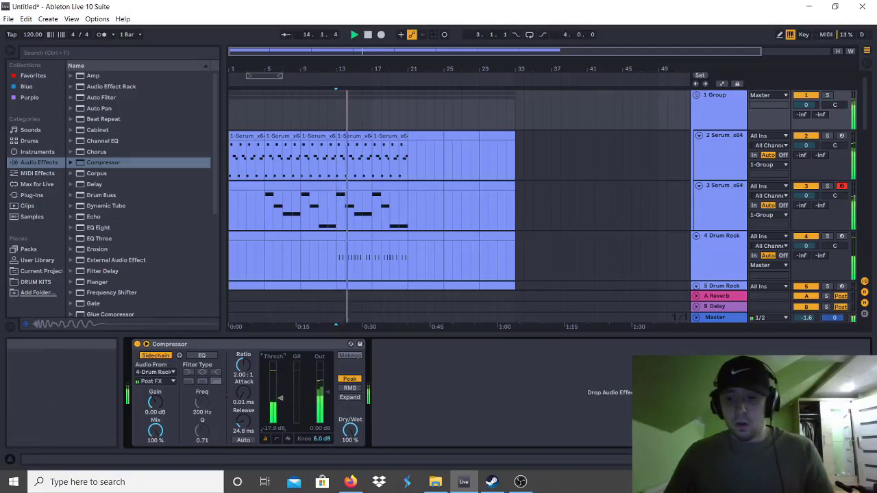
Listen to the sidechained mix with the device view hidden, and stop playback in bar 18.
click(865, 459)
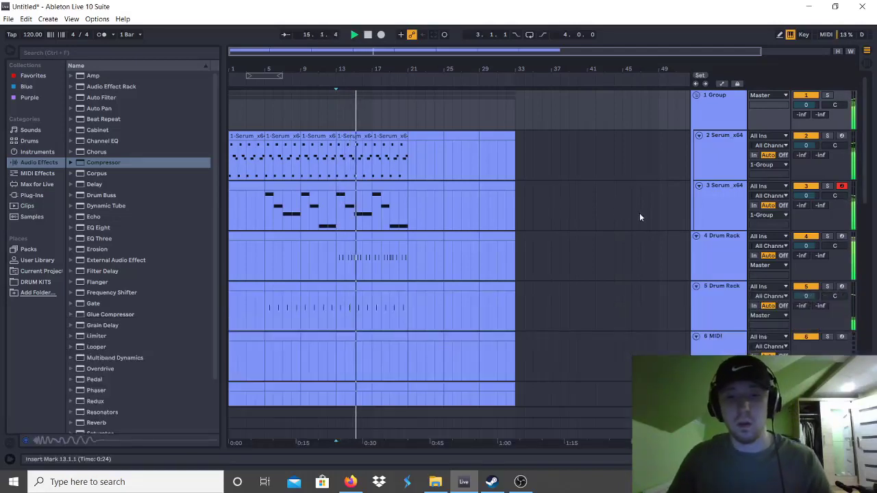
scroll(660, 262, down, 2)
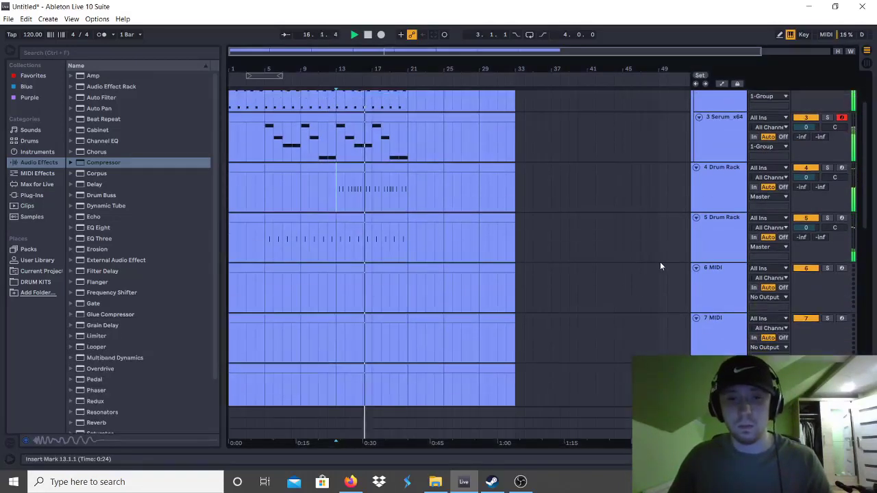
click(724, 265)
right_click(715, 270)
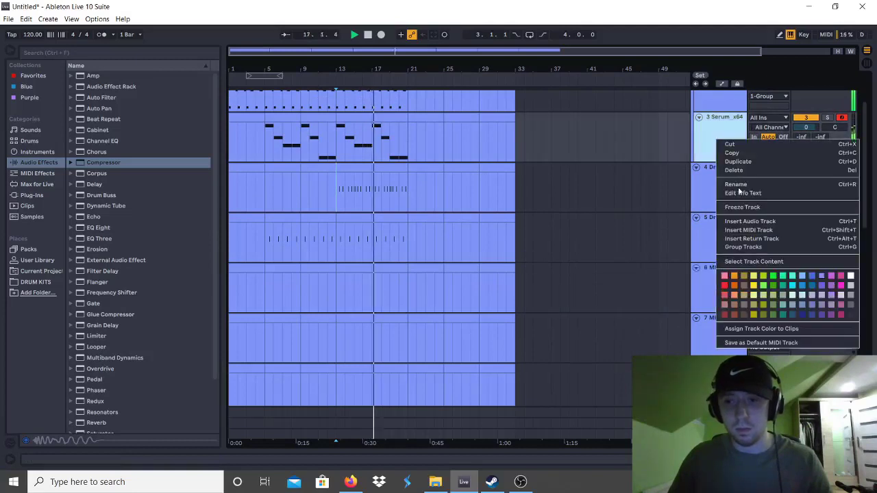
click(696, 326)
key(space)
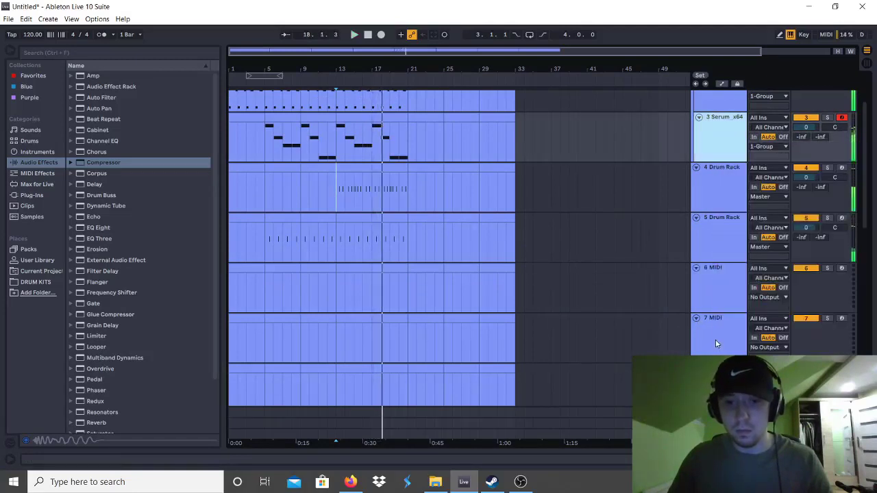
Load HI-HAT 6.wav from FLOWER DRUM KIT's HI-HATS folder onto MIDI track 6.
click(717, 343)
click(711, 284)
click(808, 459)
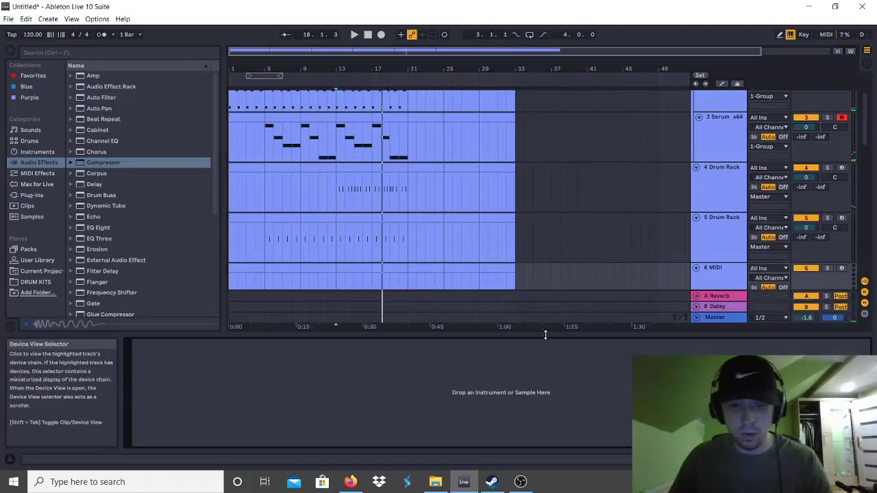
click(27, 281)
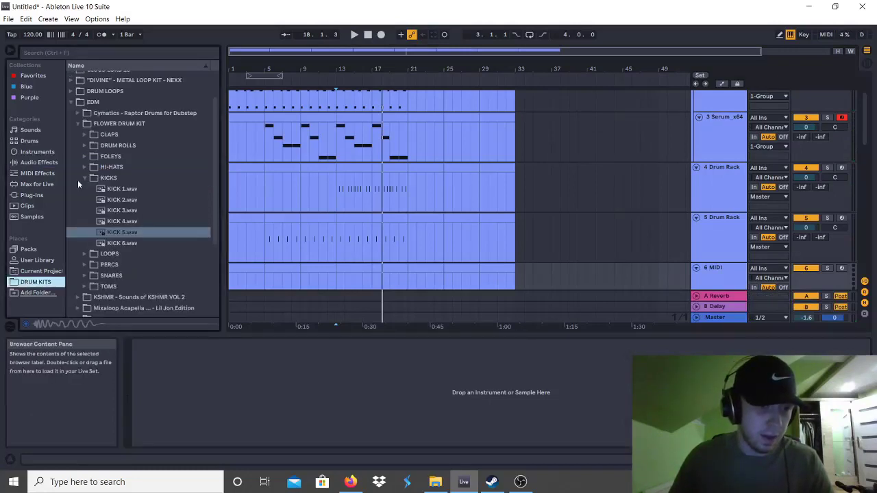
click(103, 167)
click(117, 201)
click(118, 211)
click(122, 232)
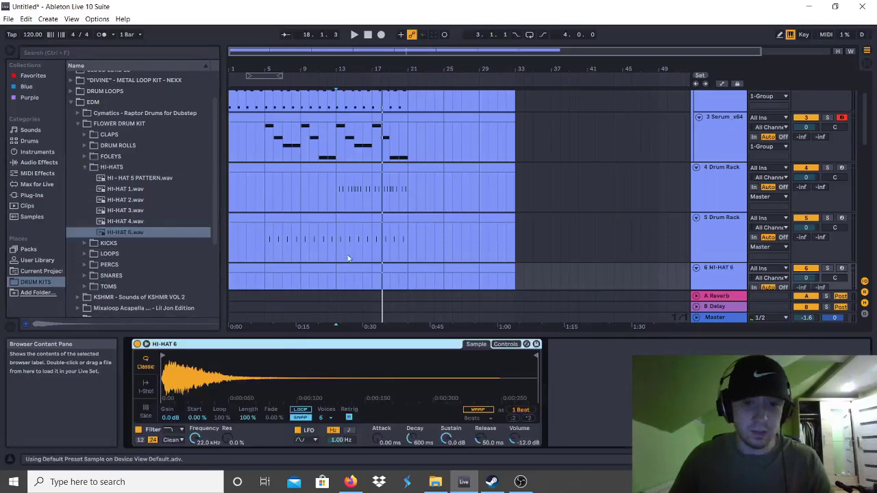
Open track 6's clip at bar 13 and fill its first bar with C3 hi-hat notes on every eighth, starting playback.
scroll(360, 217, down, 2)
double_click(359, 219)
double_click(354, 233)
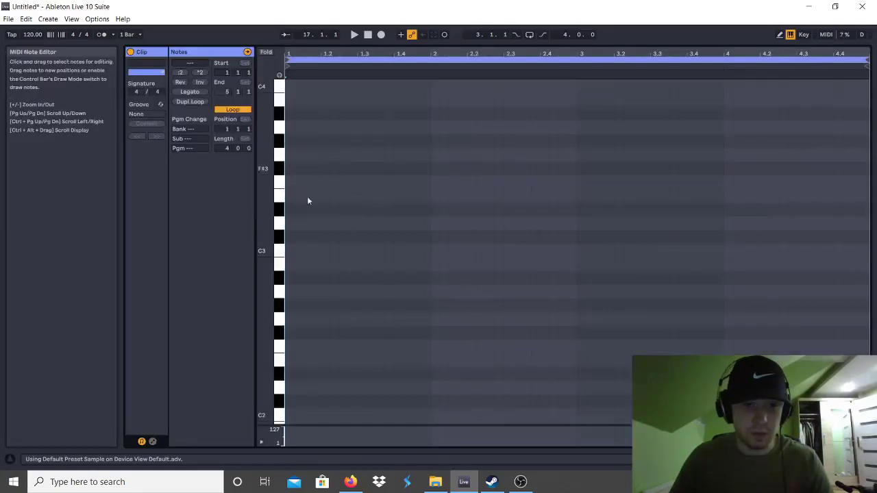
double_click(291, 250)
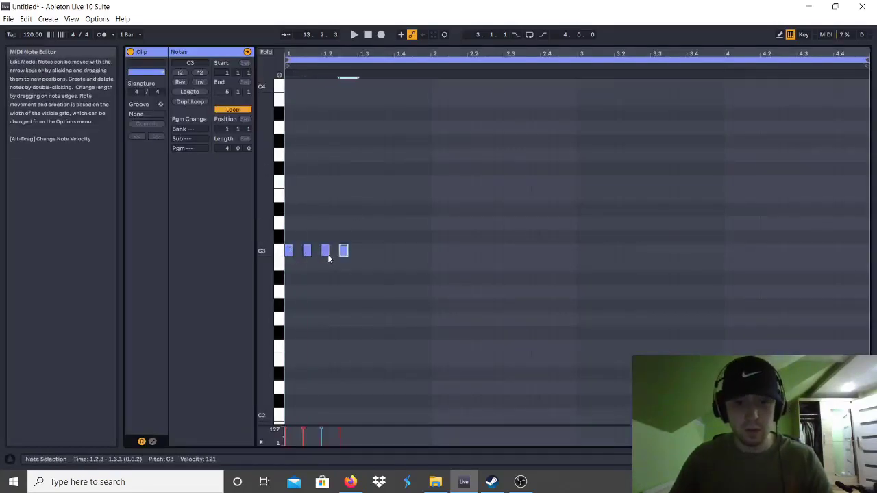
key(ctrl+d)
key(space)
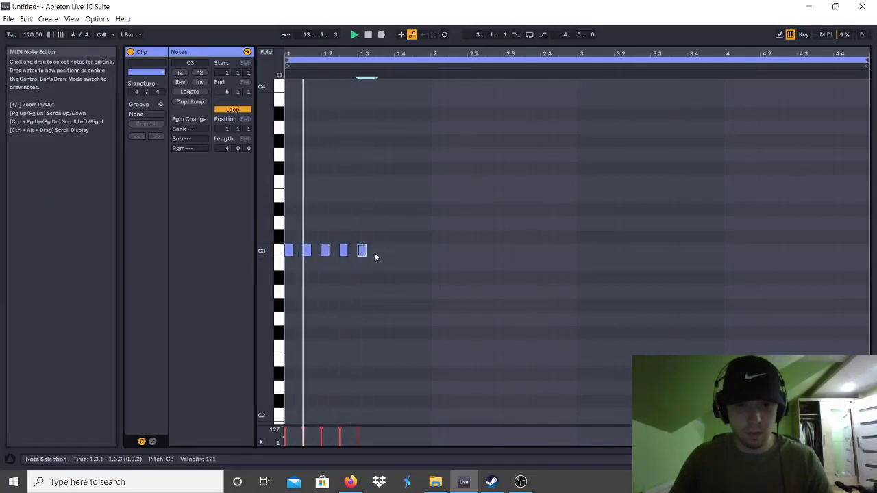
key(ctrl+d)
key(ctrl+d)
key(ctrl+d)
key(ctrl+d)
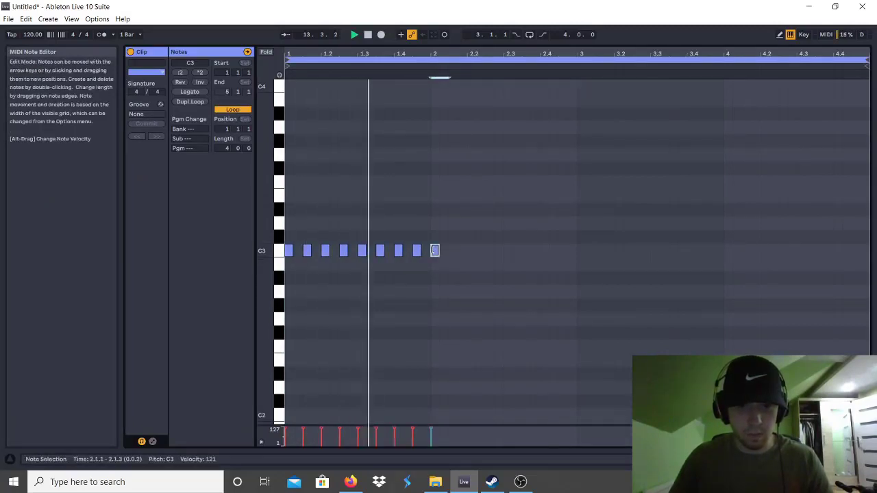
Duplicate the first bar of hi-hat notes into clip bars 2, 3 and 4.
key(ctrl+a)
key(ctrl+d)
key(ctrl+d)
key(ctrl+d)
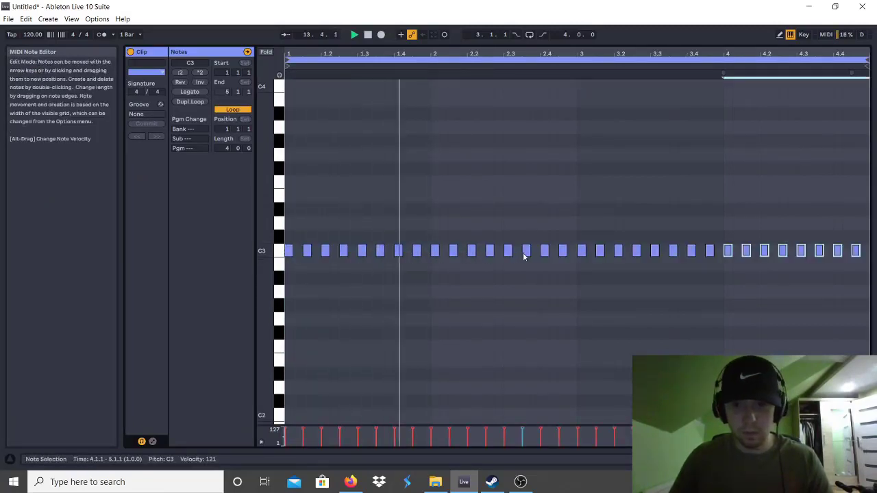
Transpose all the hi-hat notes down three semitones to A2.
key(ctrl+a)
key(Down)
key(Down)
key(Down)
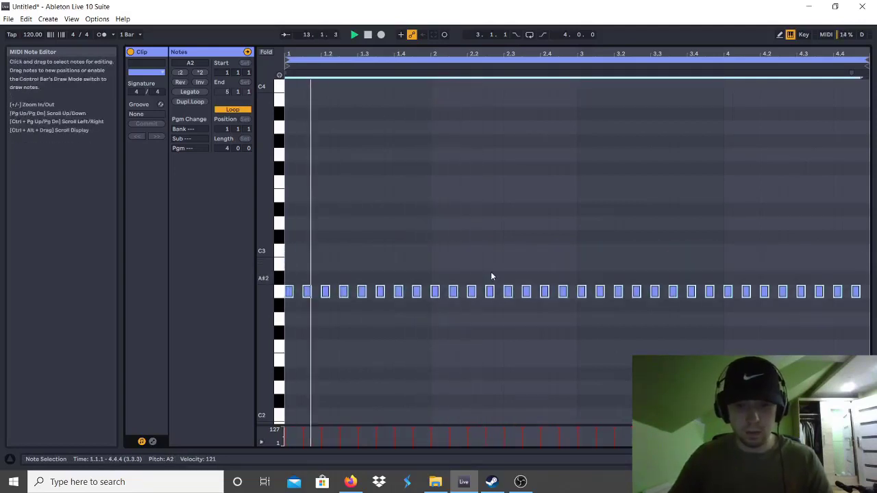
Audition the hi-hat pattern at pitches up to E3 and set all its notes to C3.
key(Up)
key(Up)
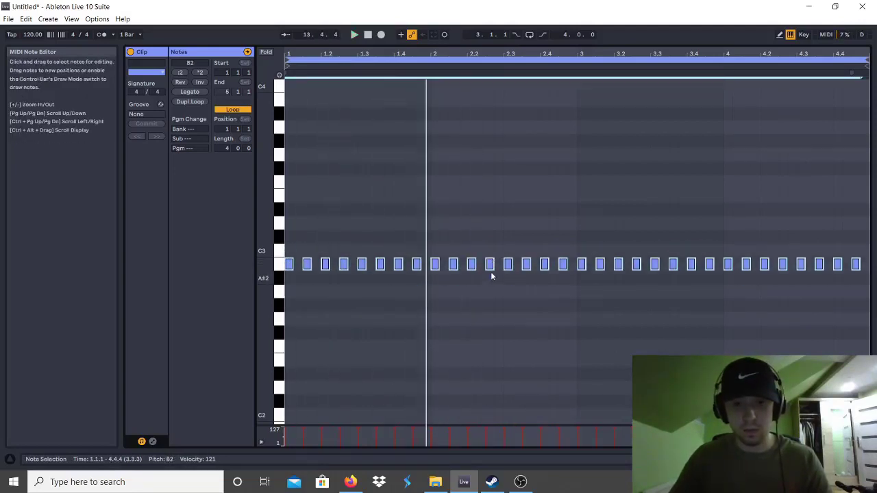
key(Up)
key(Up)
key(Up)
key(Up)
key(Up)
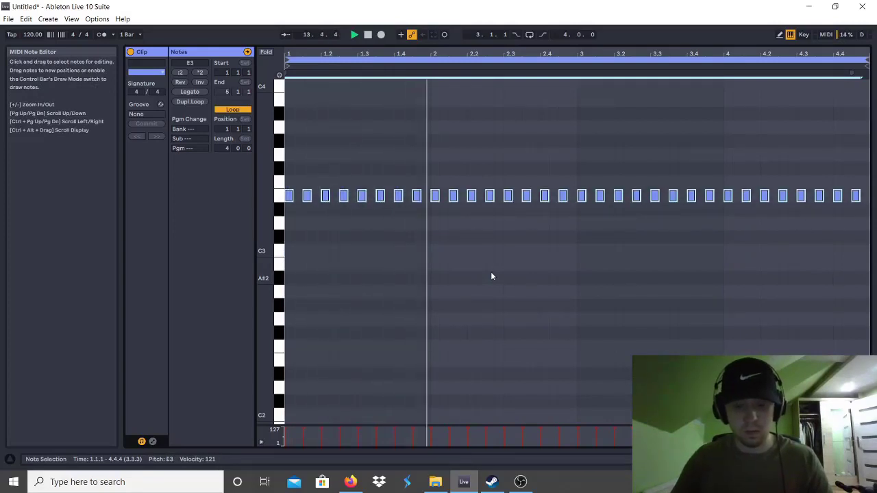
key(Down)
key(Down)
key(Down)
key(Down)
key(Up)
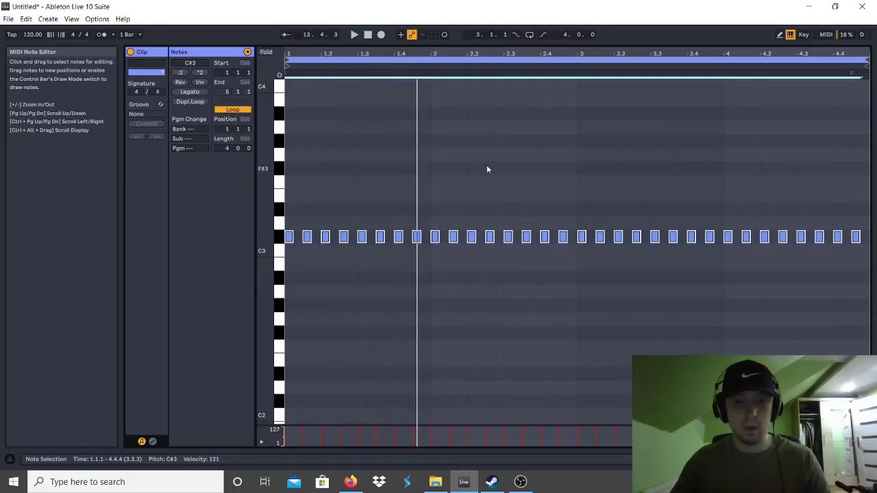
key(Down)
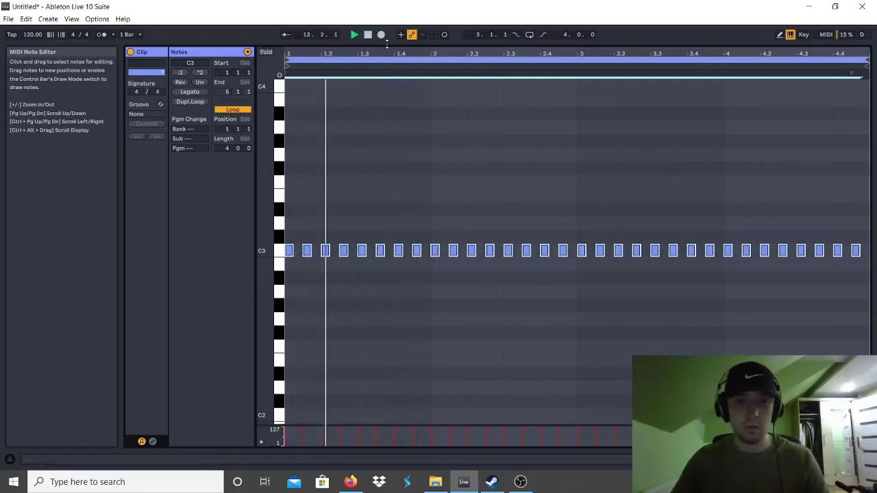
Shorten bar 1's last hi-hat note and duplicate it three times to form a fast roll leading into bar 2.
drag(399, 53, 637, 211)
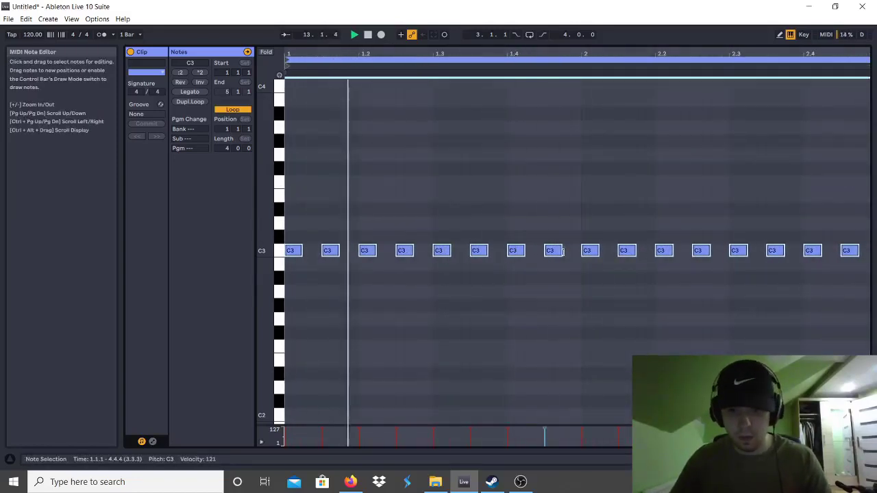
drag(561, 251, 553, 253)
key(ctrl+d)
key(ctrl+d)
key(ctrl+d)
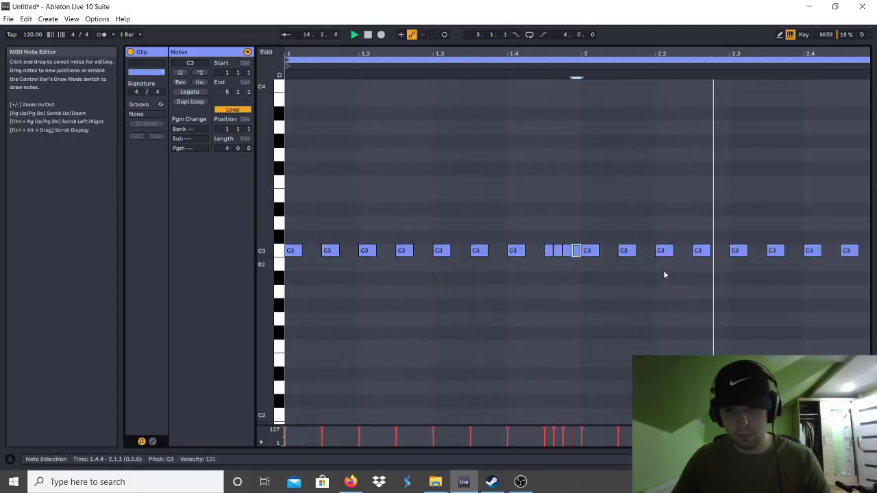
Add B2 hi-hat notes below the main pattern at 1.4.4, 2.1.1 and 2.1.3.
drag(749, 54, 521, 27)
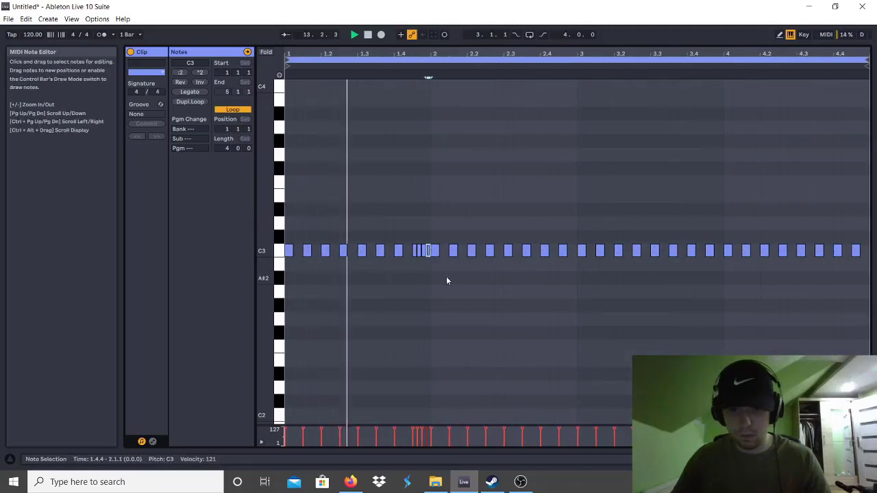
double_click(424, 267)
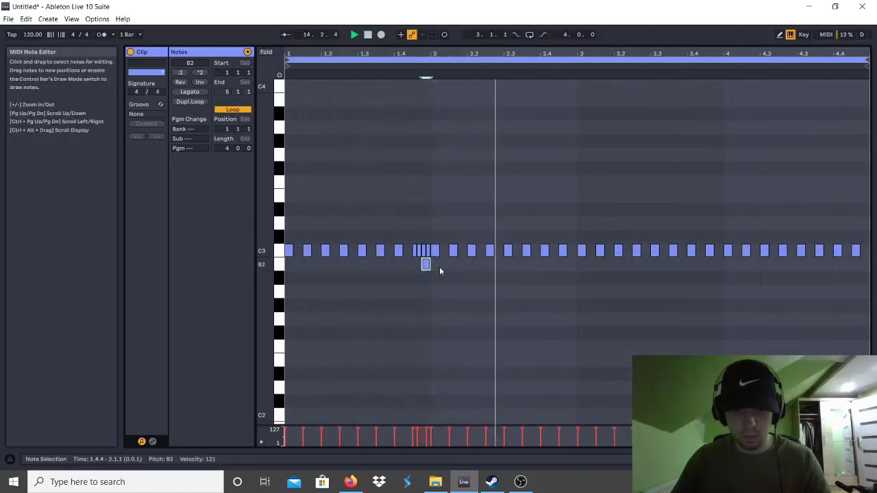
key(ctrl+d)
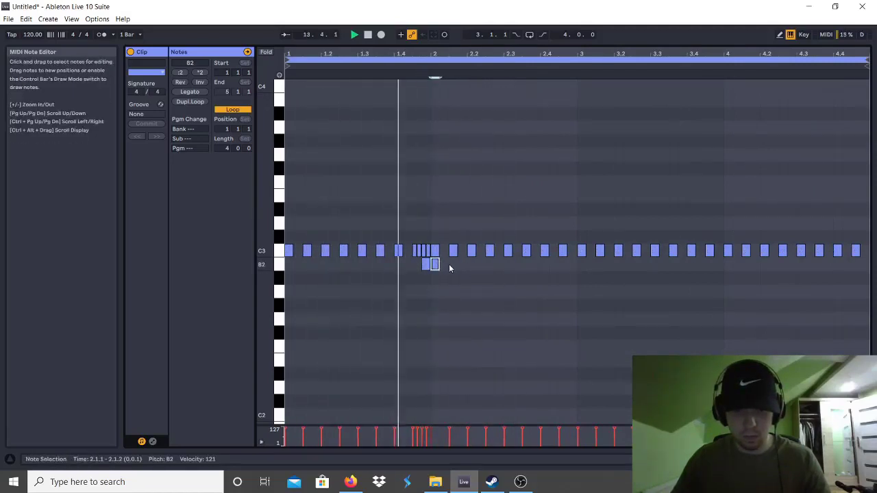
key(ctrl+d)
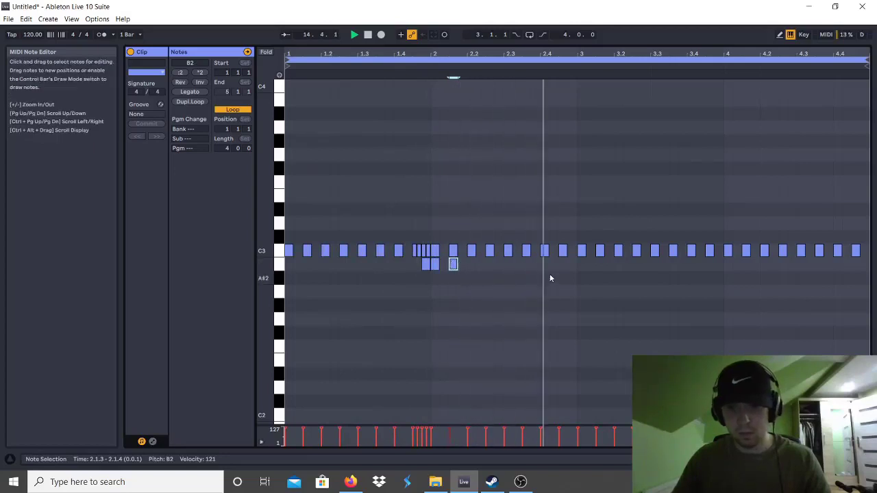
Replace the hi-hat notes in clip bars 3 and 4 with a duplicate of the first two bars.
drag(577, 272, 862, 216)
key(Delete)
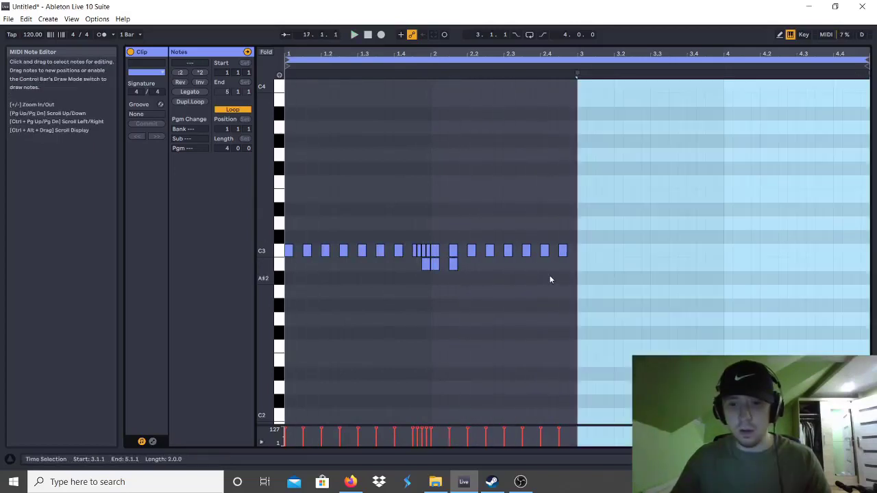
drag(579, 280, 284, 219)
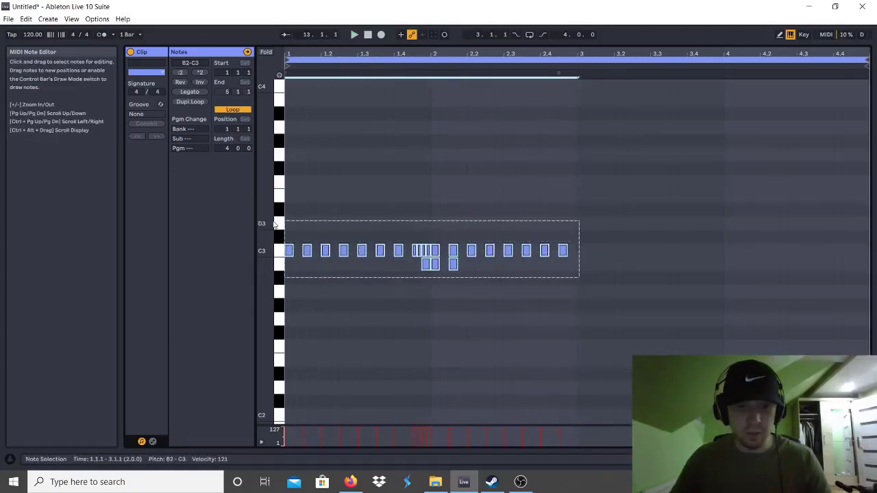
key(ctrl+d)
Transpose the three B2 notes around the start of bar 2 down an octave to B1 and play the clip.
drag(487, 271, 385, 262)
key(shift+Down)
key(space)
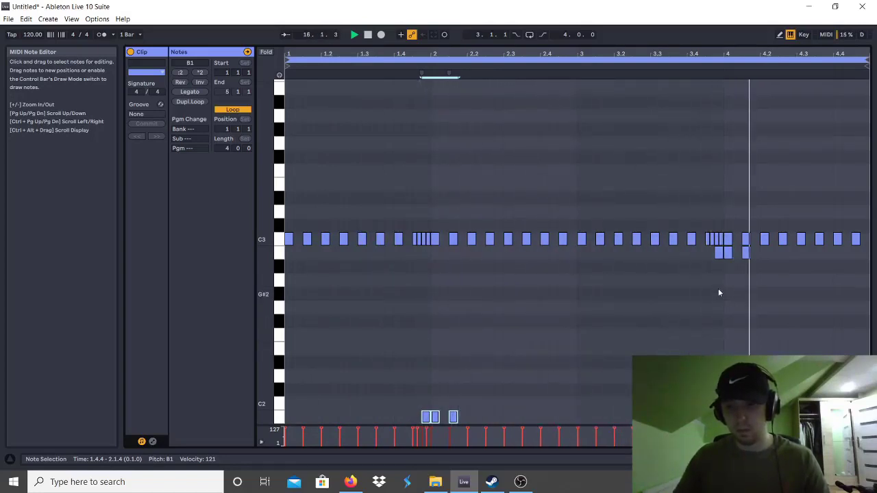
Transpose the three B2 notes around the start of bar 4 down six semitones to F2 and listen to the pattern.
drag(706, 259, 780, 256)
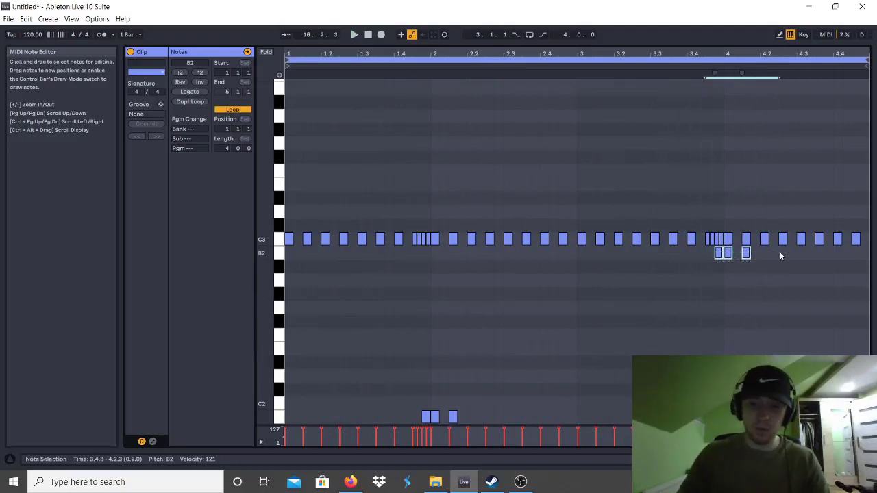
key(Down)
key(Down)
key(Down)
key(Down)
key(Down)
key(Down)
key(space)
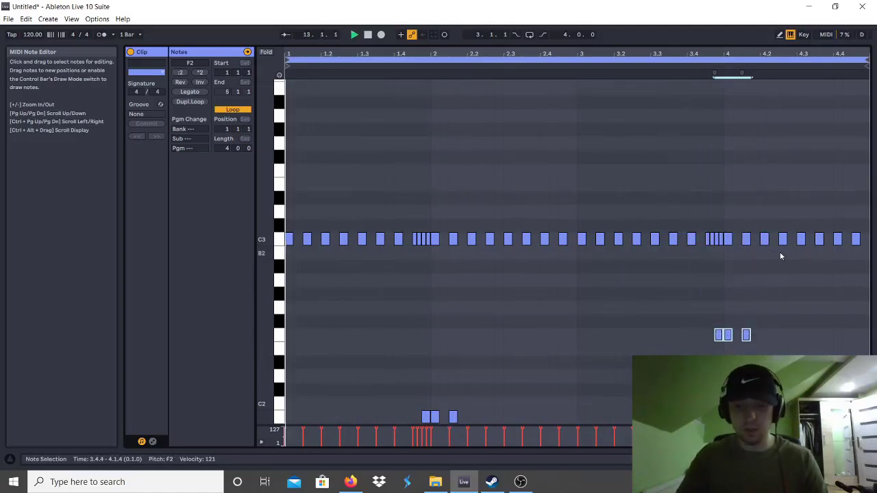
key(space)
key(space)
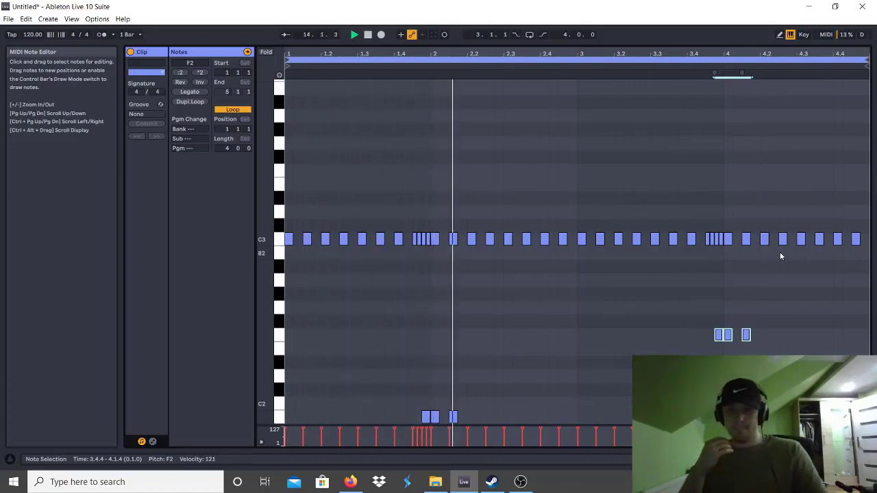
click(759, 318)
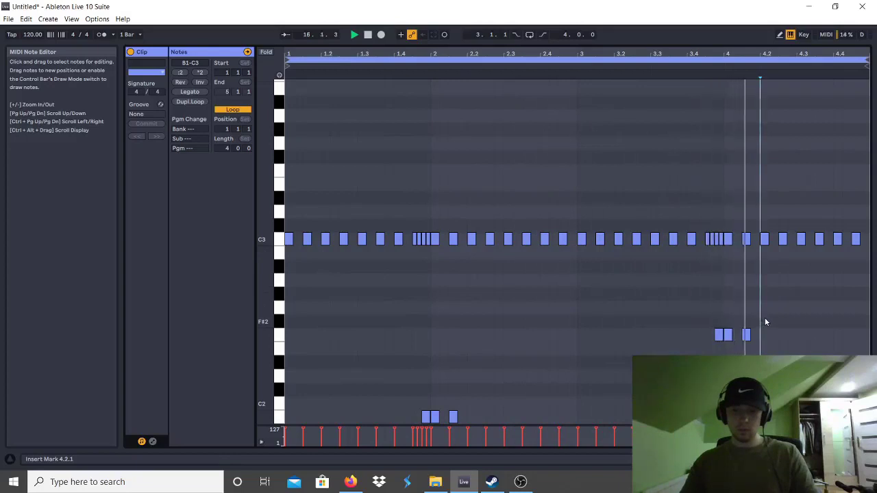
Return to the arrangement and repeat the four-bar hi-hat clip from bar 13 once, filling bars 17 to 20.
key(ctrl+alt+l)
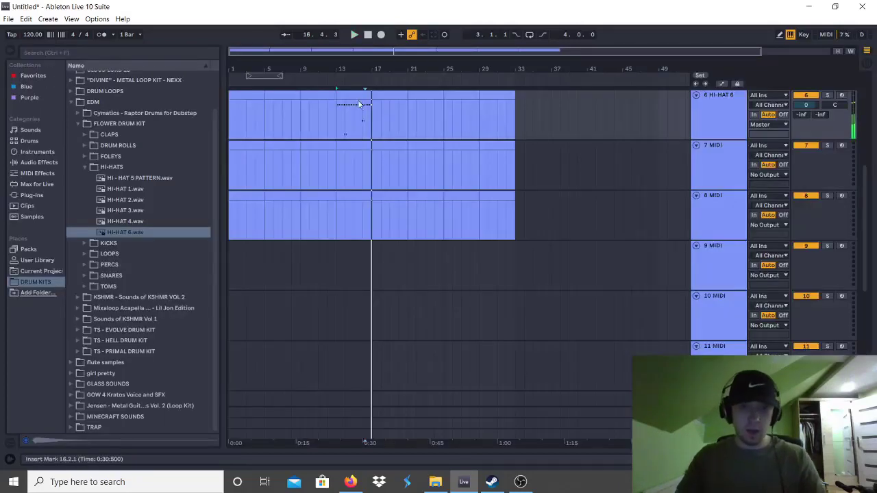
click(352, 94)
key(space)
key(ctrl+d)
key(ctrl+d)
key(ctrl+d)
scroll(424, 186, up, 3)
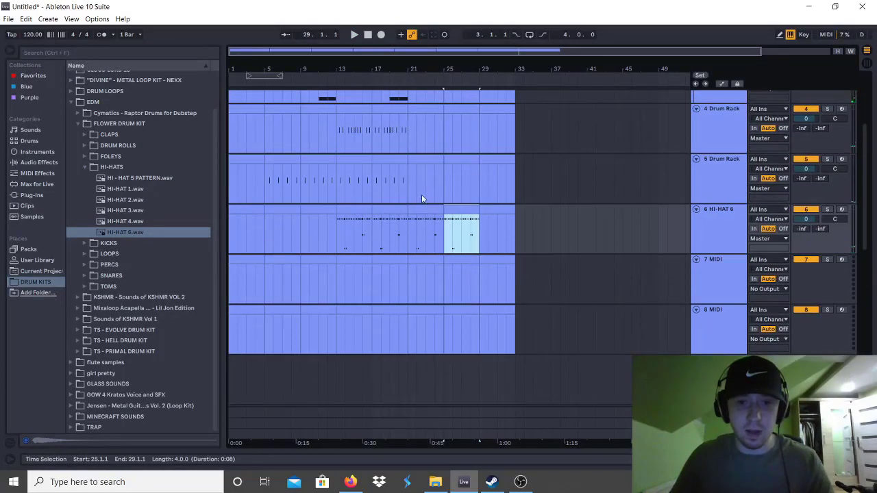
key(ctrl+d)
key(ctrl+z)
key(ctrl+z)
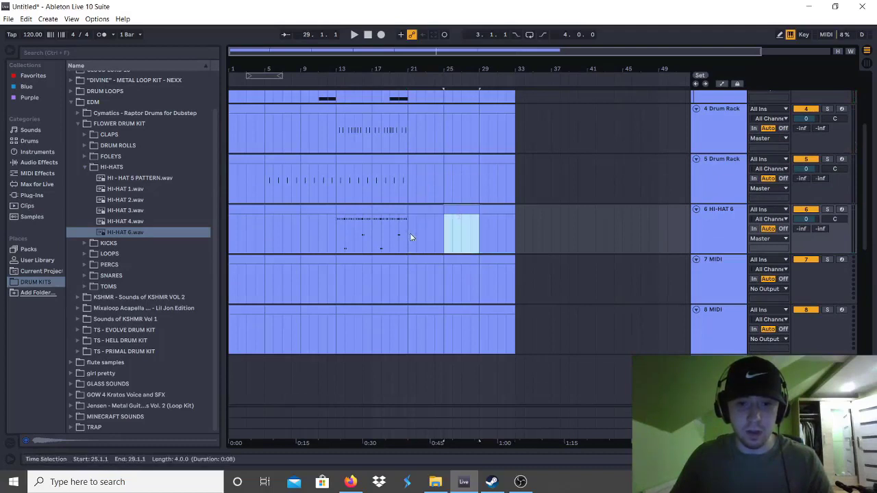
click(337, 241)
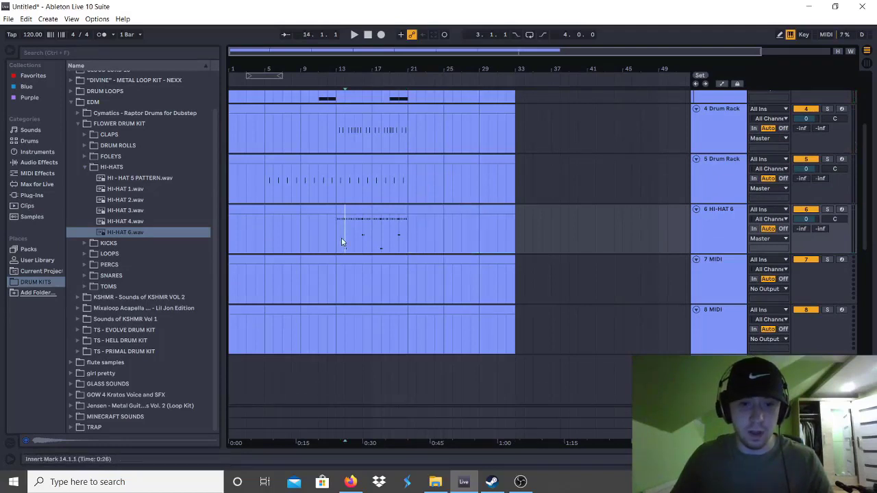
Open FLOWER DRUM KIT's FOLEYS folder and preview samples such as CHARCOAL.wav and MINECRAFT DOOR.wav.
click(718, 264)
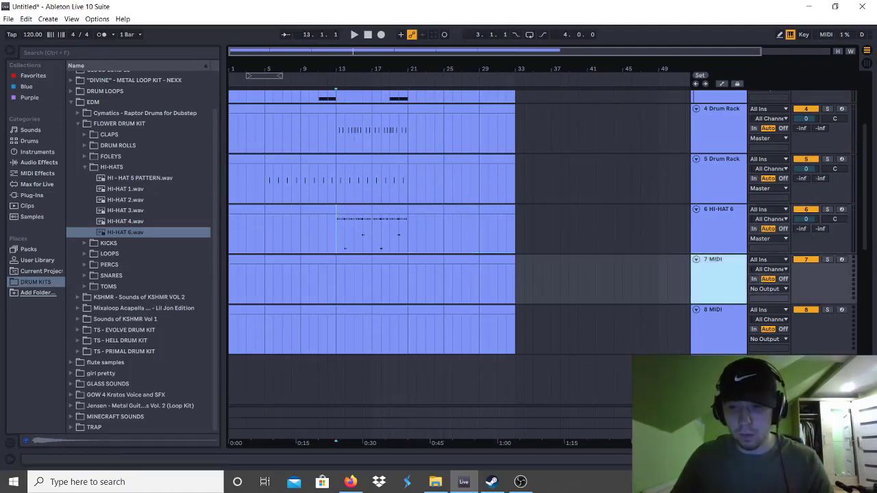
key(shift+Tab)
double_click(98, 156)
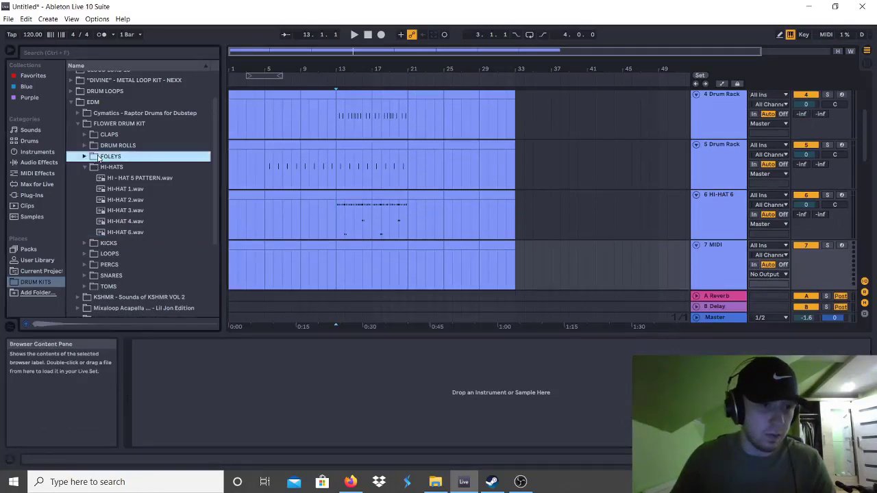
click(121, 192)
click(140, 244)
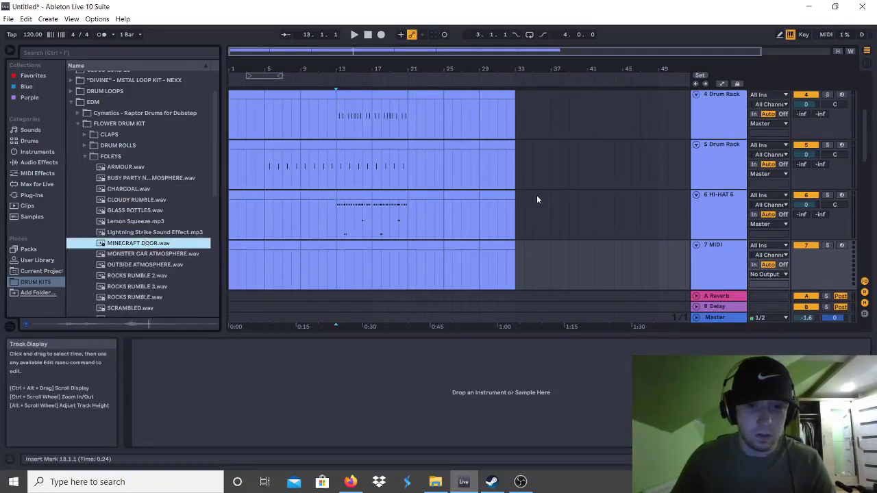
Insert an audio track below the HI-HAT 6 track and give it the same blue-violet colour as the other tracks.
scroll(537, 195, down, 3)
right_click(698, 126)
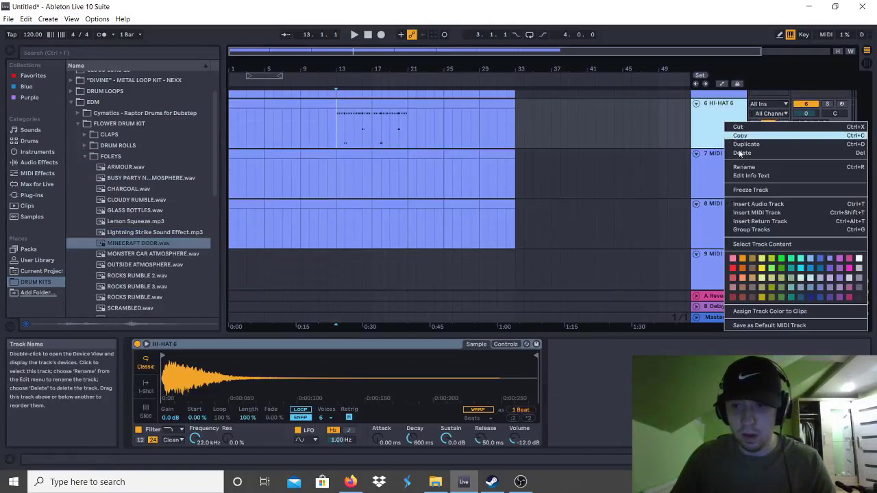
click(768, 207)
right_click(697, 178)
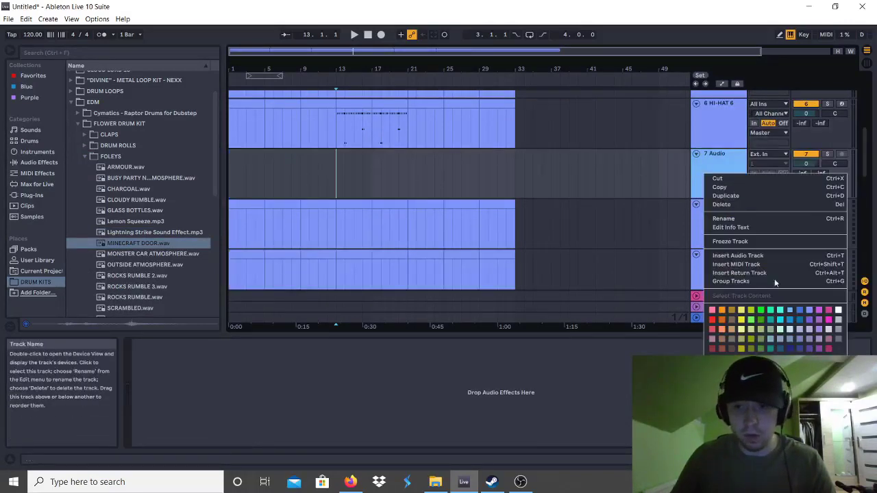
click(809, 313)
Preview foley samples from OUTSIDE ATMOSPHERE.wav up to ARMOUR.wav and compare ARMOUR.wav with CHARCOAL.wav.
click(128, 266)
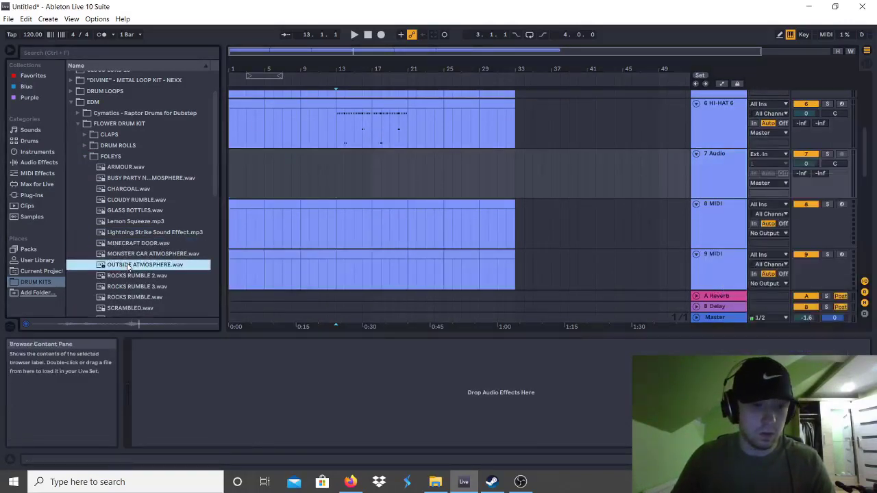
click(128, 200)
click(127, 188)
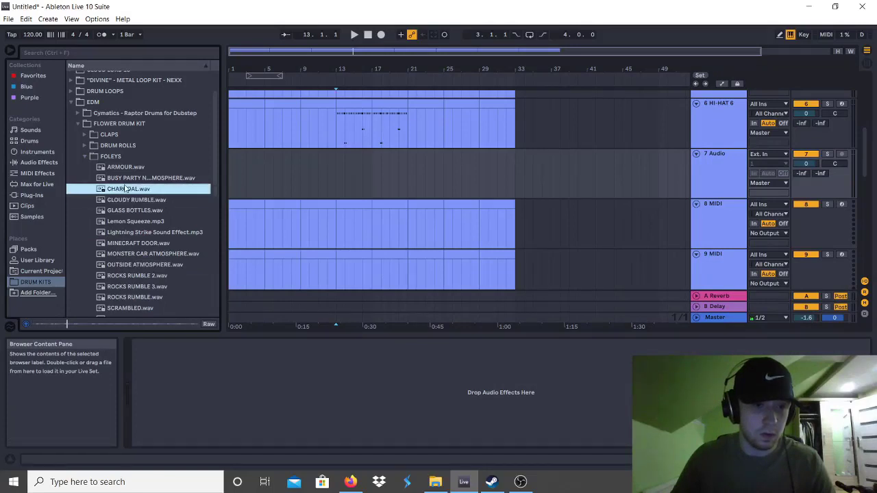
click(125, 178)
click(117, 167)
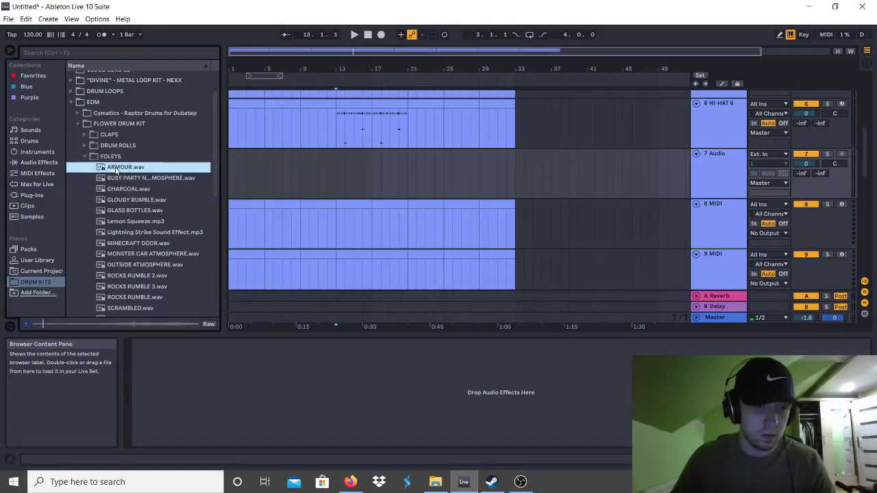
click(124, 191)
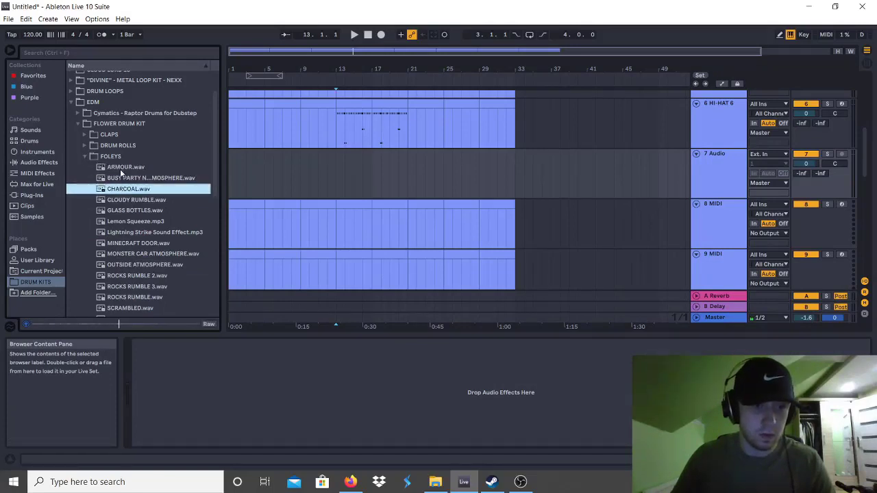
Try ARMOUR.wav on audio track 7 at bar 13 against the beat, and remove the clip.
click(121, 169)
click(331, 170)
mouse_move(329, 170)
mouse_down()
mouse_move(334, 178)
mouse_move(337, 169)
mouse_up()
click(334, 178)
key(space)
key(space)
key(Delete)
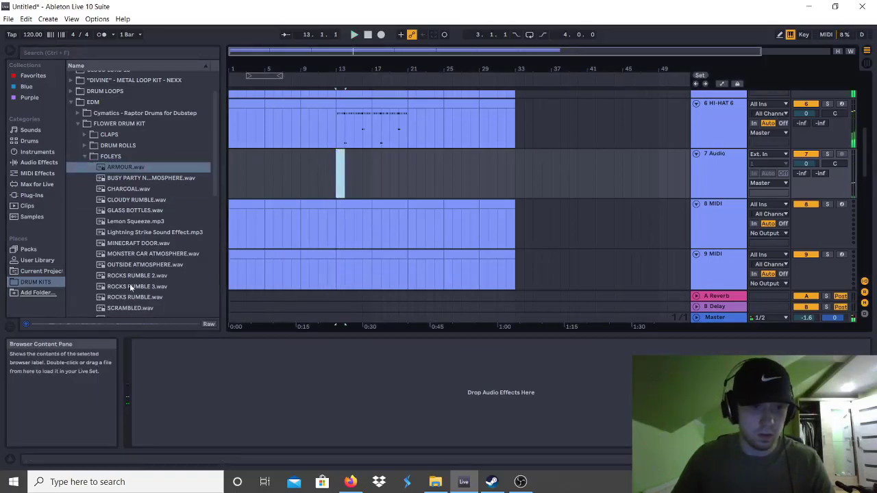
Preview more foleys, including the rocks, space, sticks and sink water samples.
click(133, 286)
scroll(139, 272, down, 2)
click(133, 272)
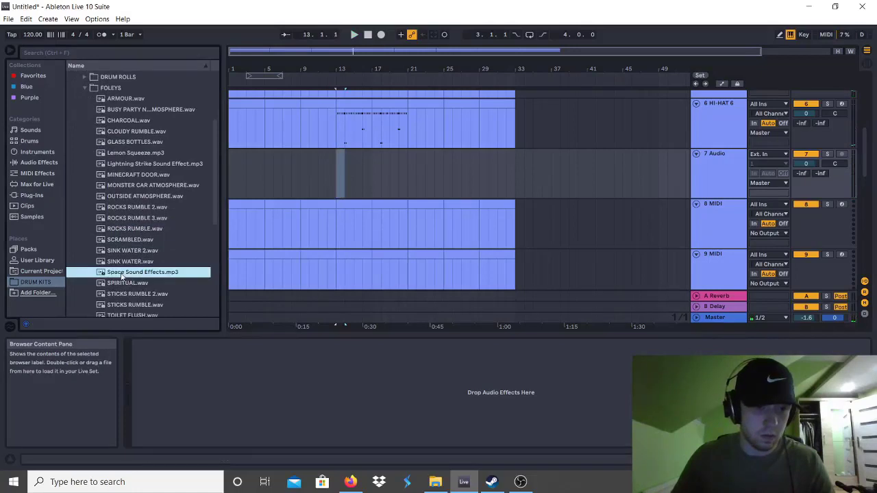
click(133, 294)
click(125, 261)
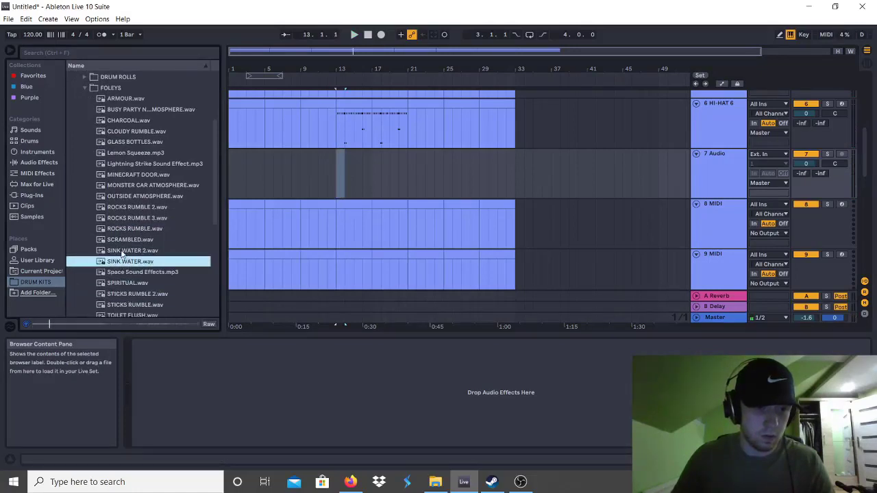
click(123, 250)
Place SINK WATER 2.wav on audio track 7 at bar 13 and raise the track's volume to 4.6 dB during playback.
drag(116, 252, 340, 176)
key(space)
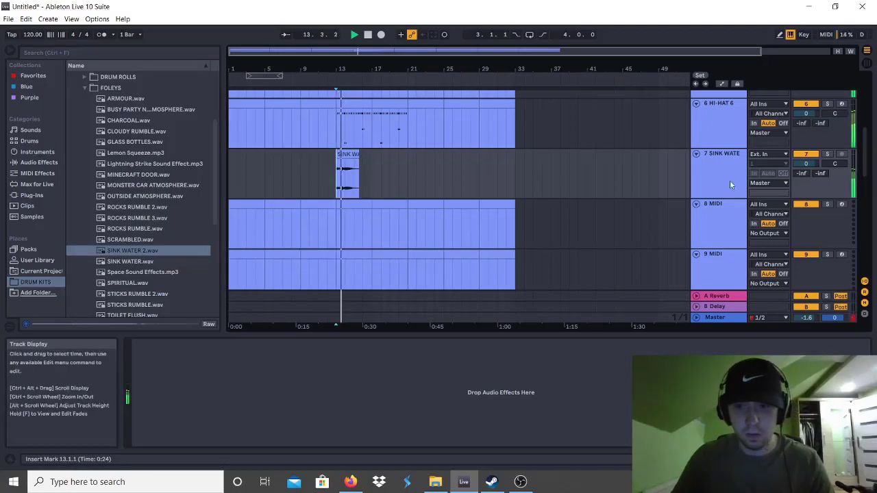
drag(810, 164, 809, 154)
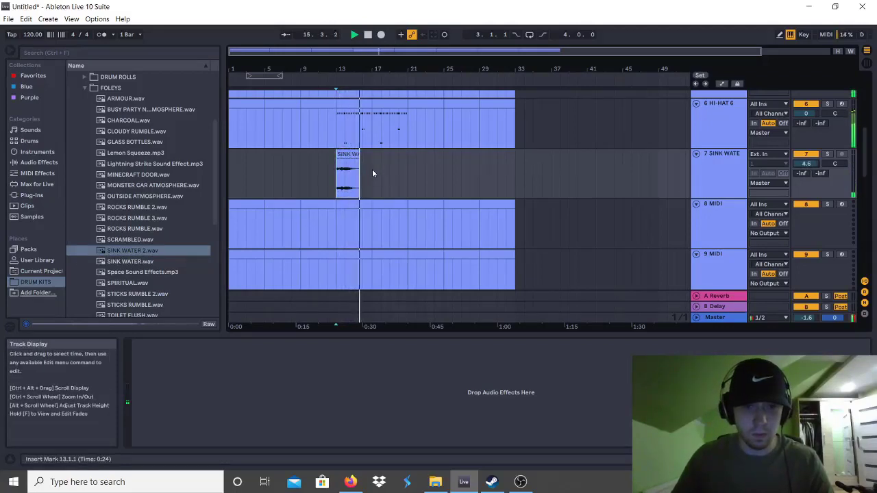
Duplicate the SINK WATER 2 clip from bar 13 so it repeats at bar 17.
click(335, 175)
key(ctrl+d)
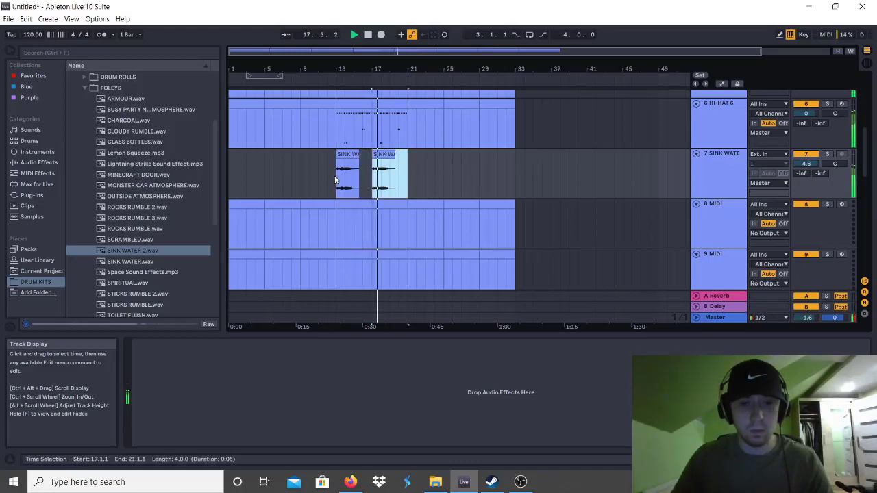
Duplicate the Serum melody clip on track 2 twice to extend it from bar 21 to bar 29, and stop playback.
scroll(349, 206, up, 3)
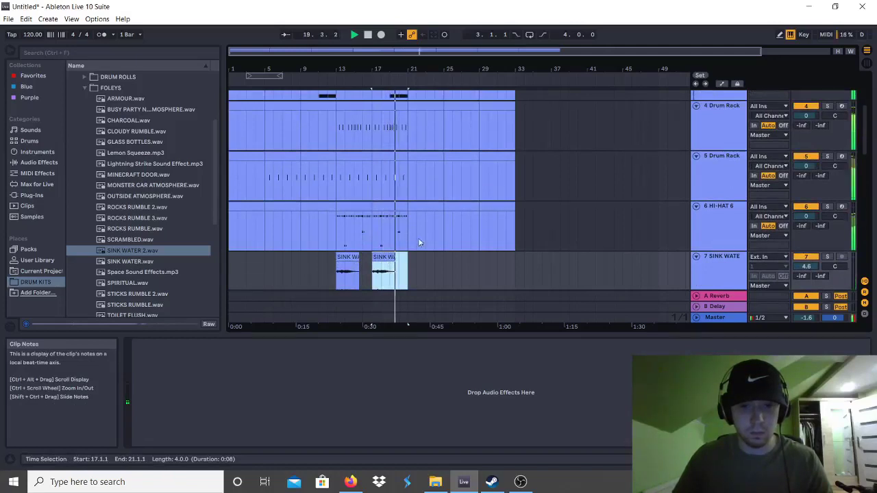
scroll(422, 246, up, 3)
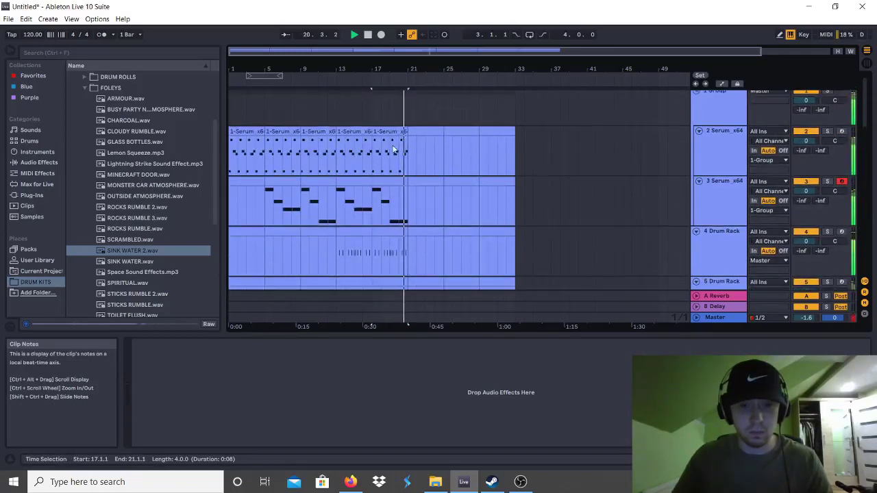
click(404, 161)
key(ctrl+d)
key(ctrl+d)
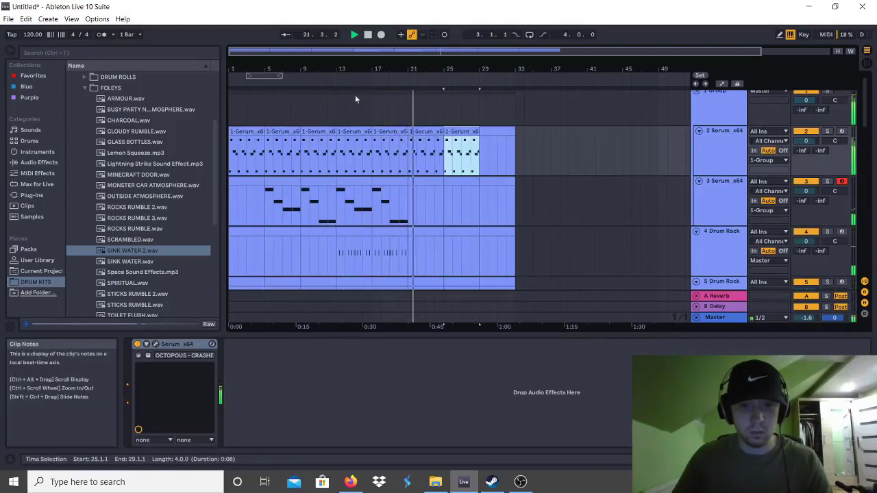
double_click(368, 35)
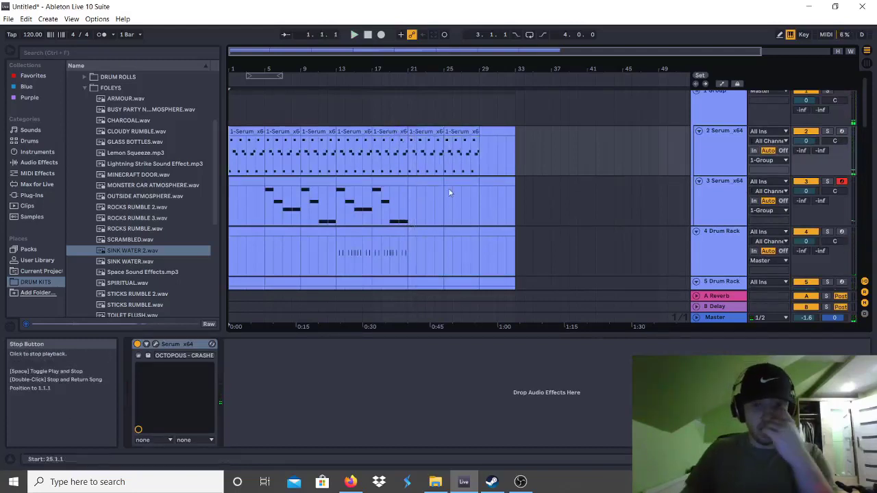
Insert a MIDI track below track 3 and fill it with empty four-bar clips from bar 1 to bar 33.
right_click(723, 197)
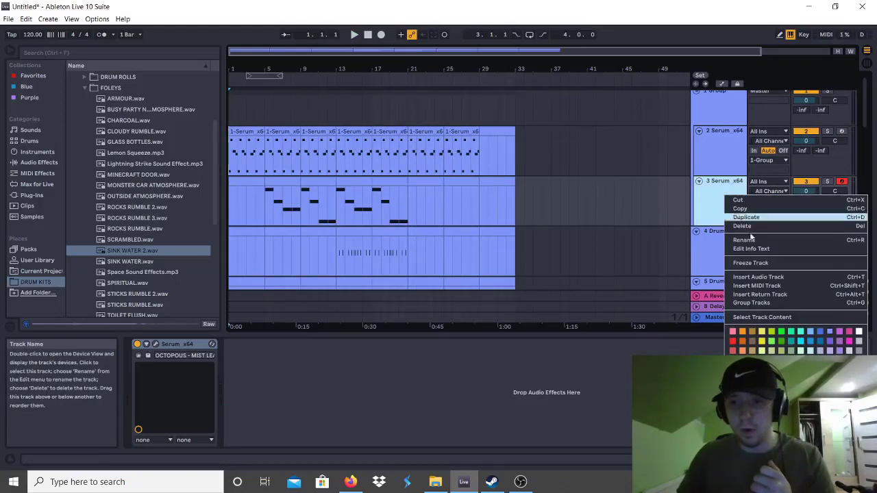
click(744, 288)
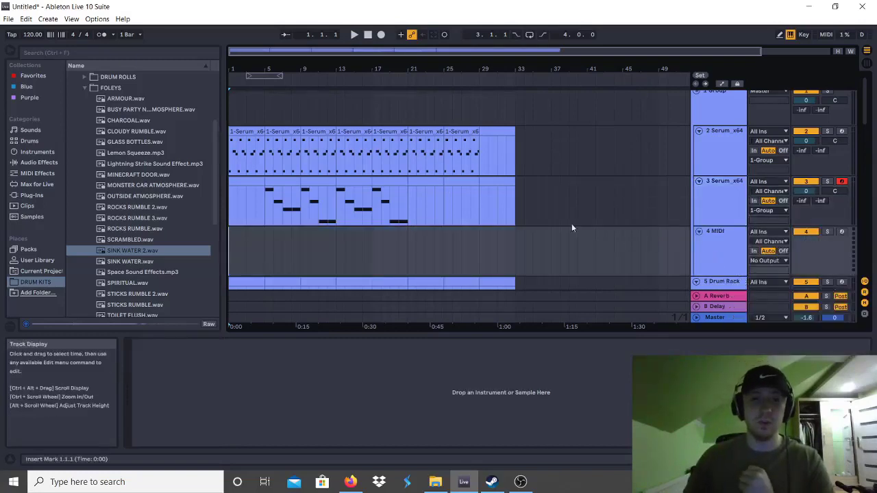
drag(230, 191, 266, 190)
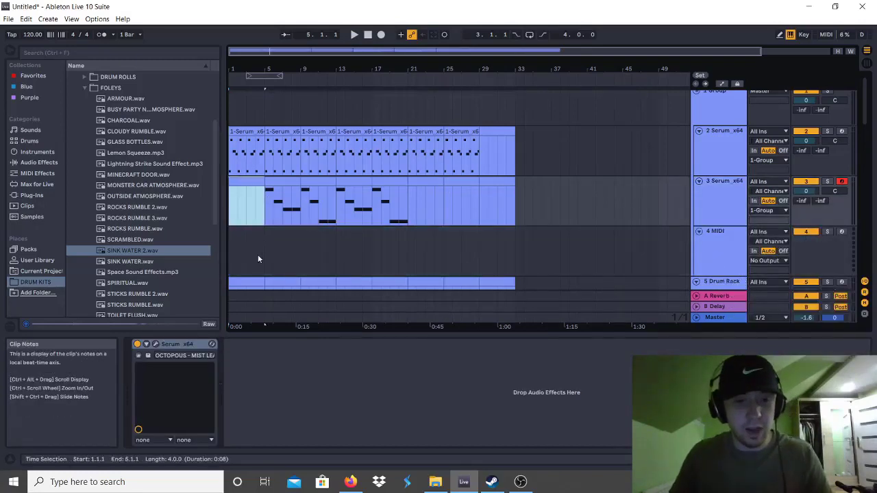
click(230, 259)
key(ctrl+v)
key(ctrl+v)
key(ctrl+v)
key(ctrl+d)
key(ctrl+d)
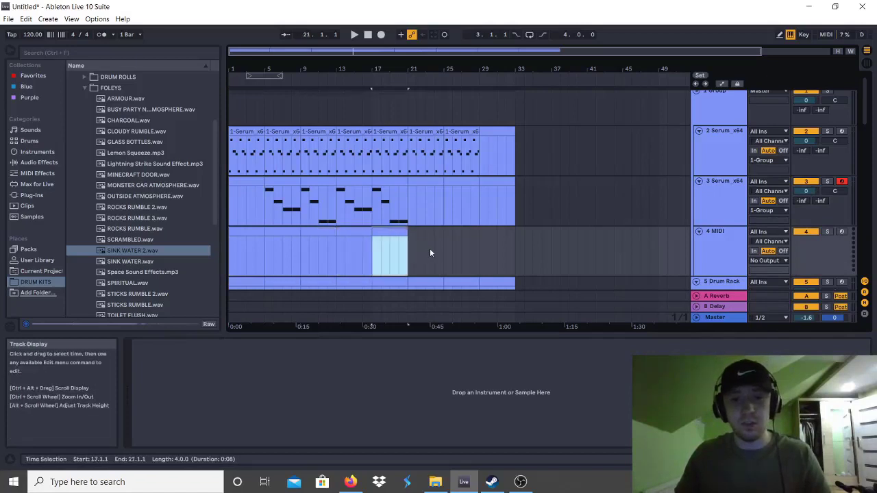
key(ctrl+d)
key(ctrl+d)
key(ctrl+d)
Duplicate the new MIDI track 4 with its empty clips as track 5.
click(711, 250)
key(ctrl+d)
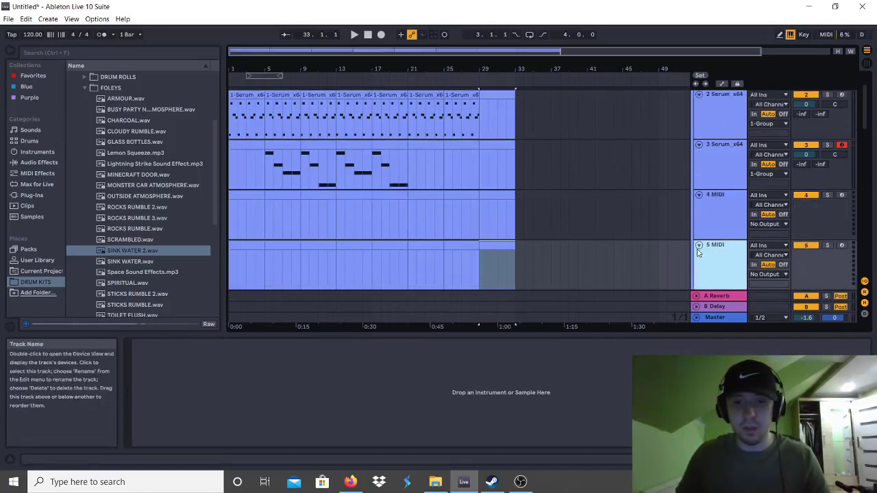
Load the Serum_x64 plug-in onto track 4 and arm the track.
click(729, 214)
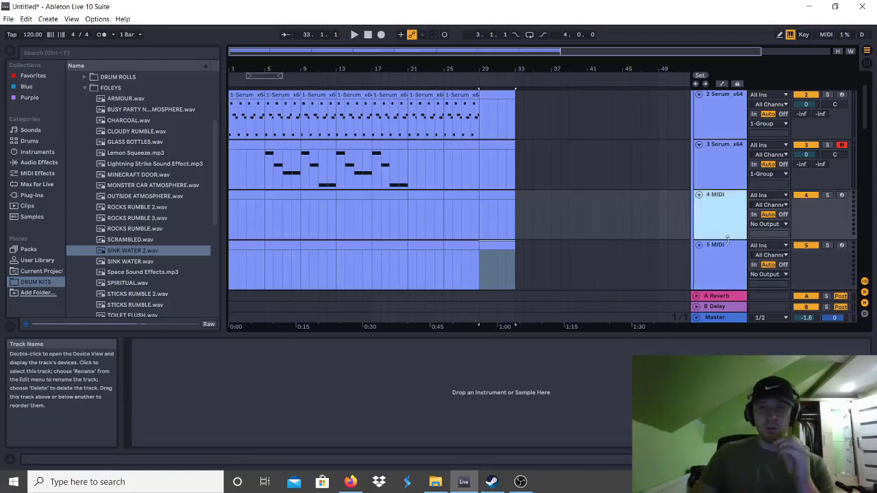
click(32, 195)
click(118, 165)
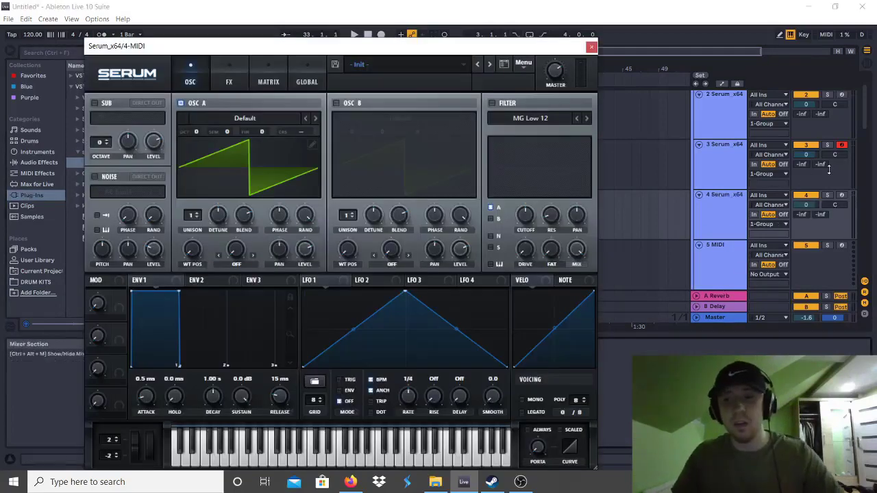
click(842, 195)
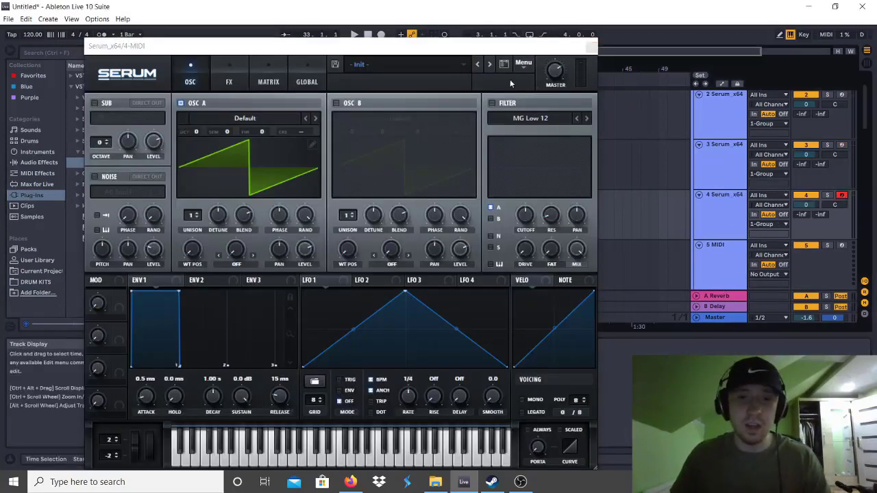
Load the OCTOPOUS - DENIED PLUCK preset from the GETTER VISCERAL FUTURE BASS bank and try it against playback.
click(394, 65)
mouse_move(403, 385)
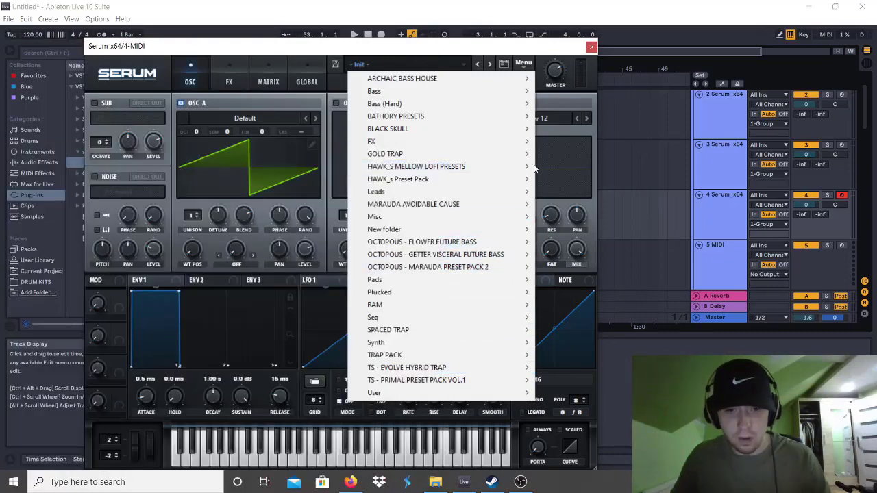
mouse_move(480, 254)
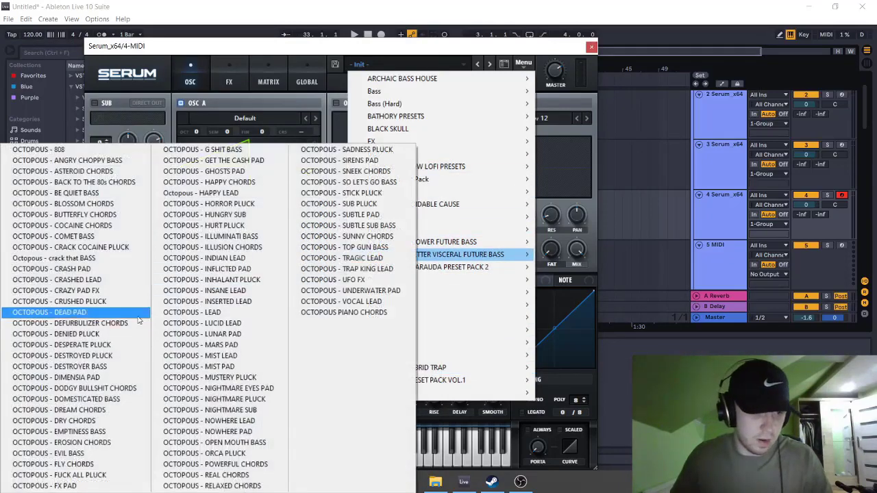
click(82, 335)
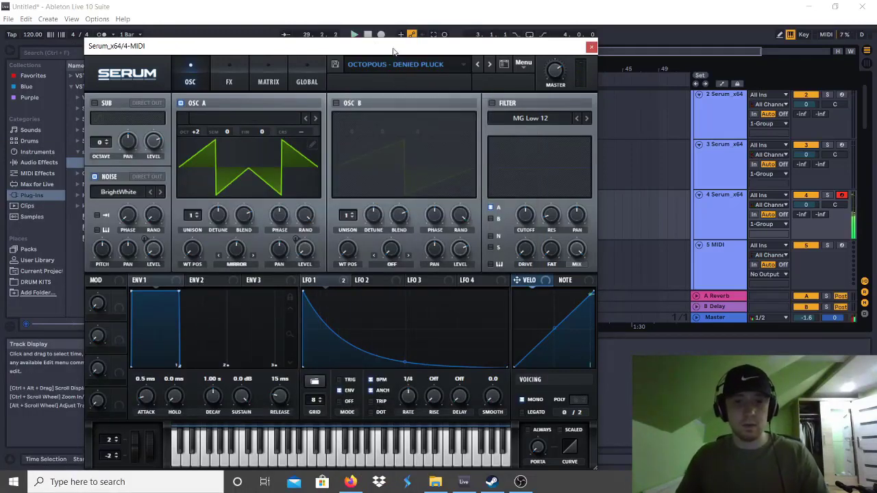
click(368, 34)
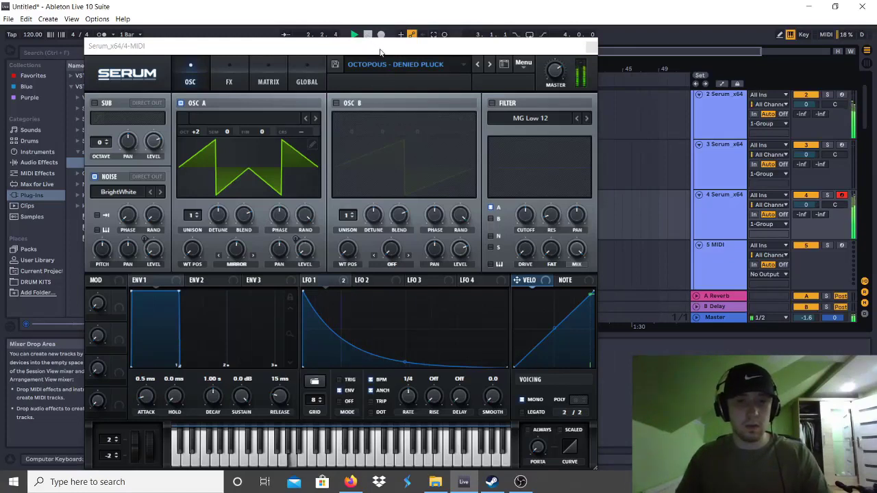
Audition the following Serum presets from DESPERATE PLUCK onward, keep OCTOPOUS - EMPTINESS BASS, and close the plug-in window.
click(490, 64)
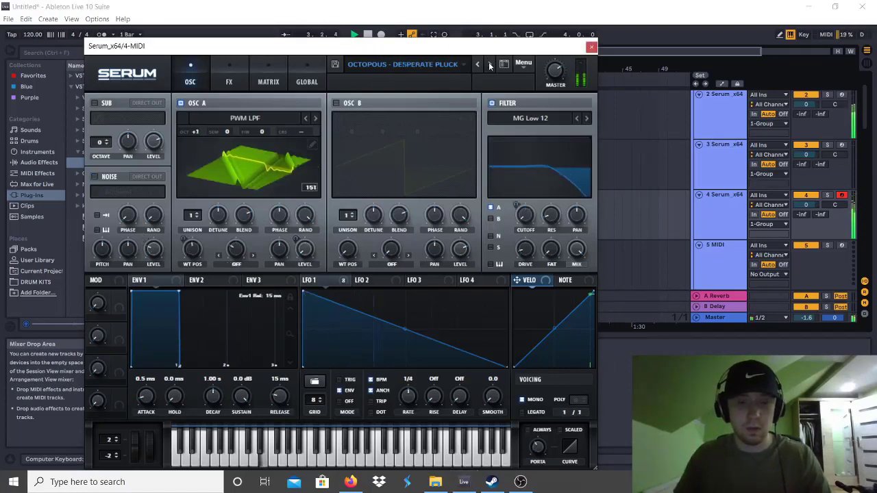
click(489, 63)
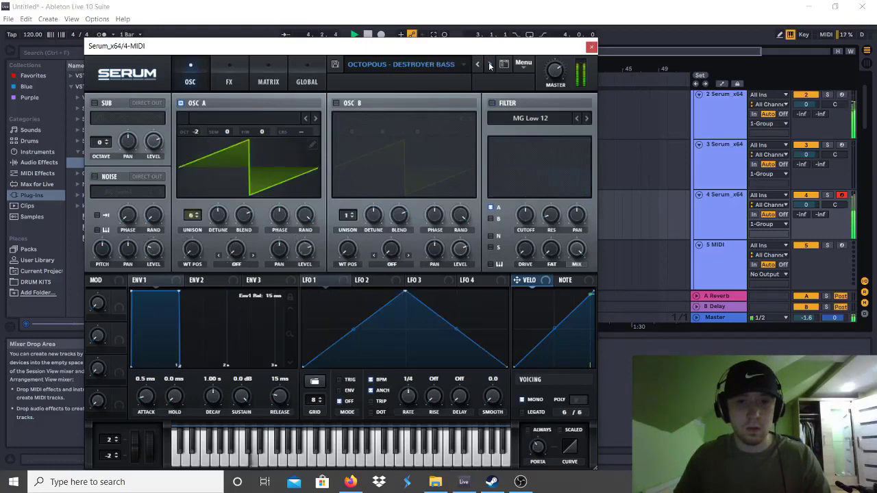
click(489, 63)
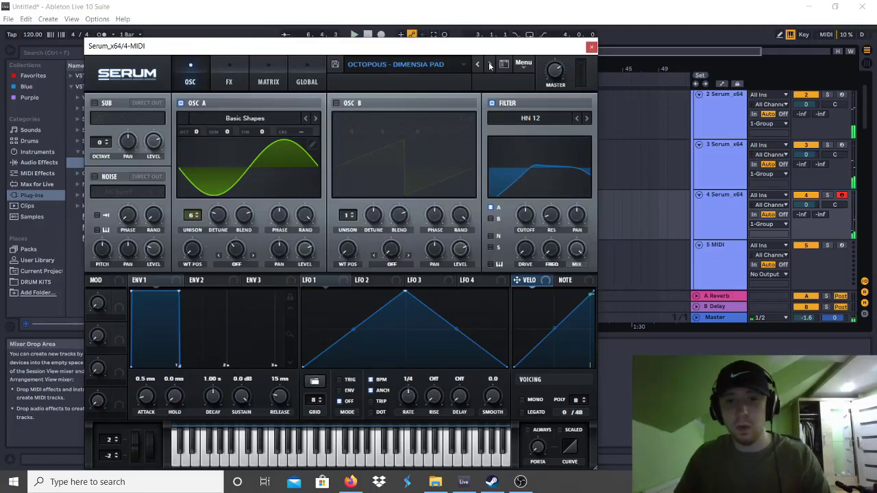
click(489, 64)
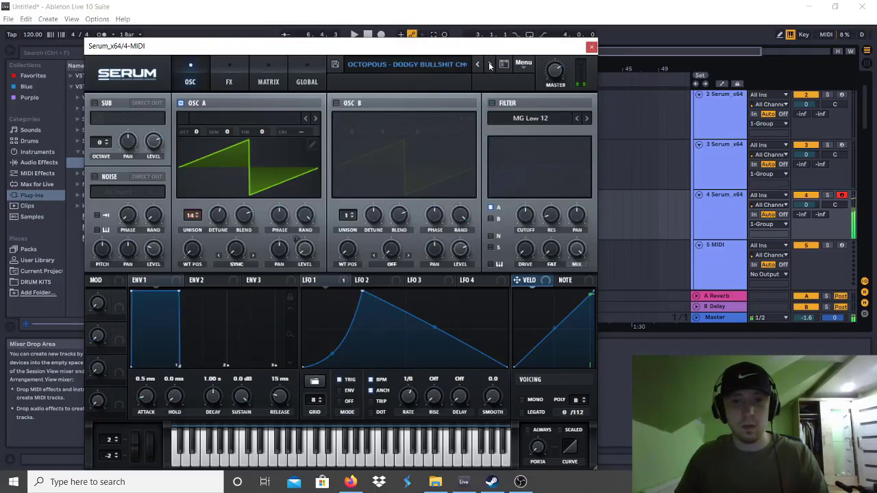
click(489, 64)
click(489, 64)
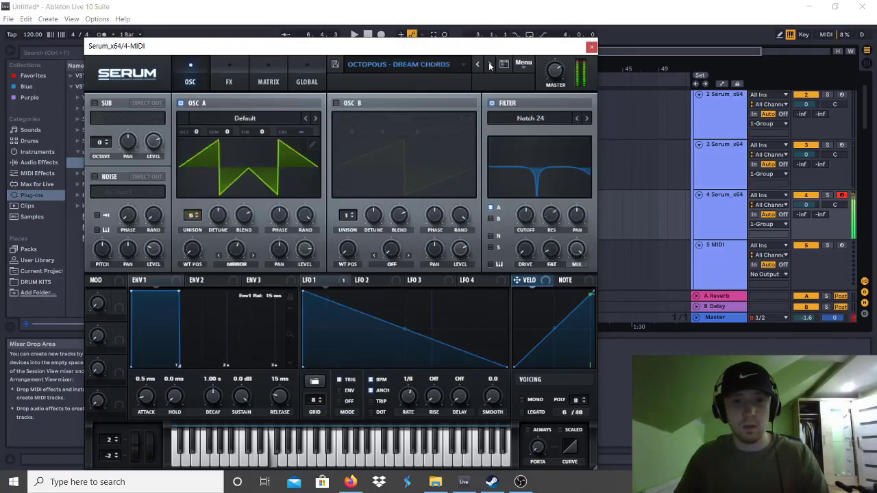
click(489, 63)
click(489, 63)
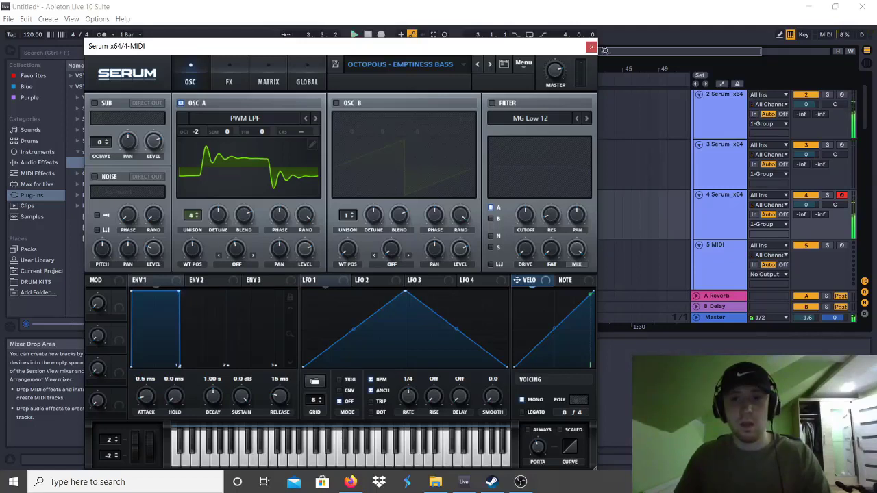
click(591, 46)
Copy the Serum note clips on track 3 from bar 5 to bar 21 onto the same bars of track 4.
click(293, 145)
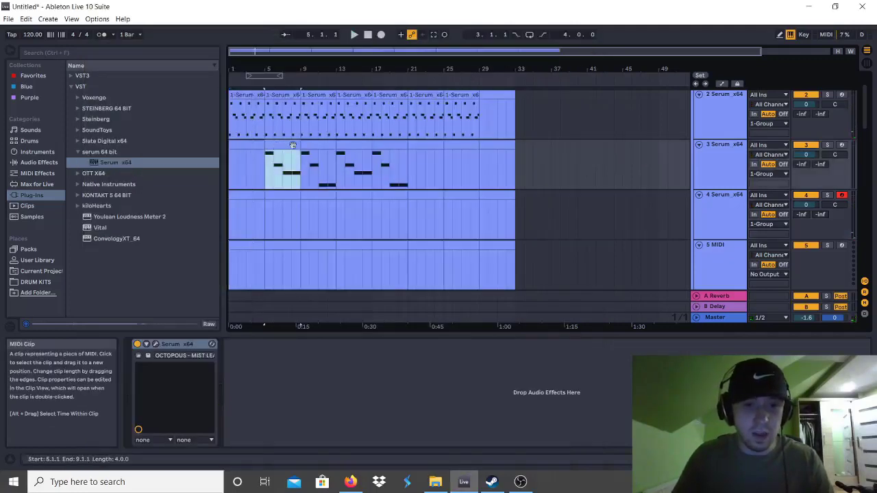
shift+click(389, 146)
key(ctrl+c)
click(265, 224)
key(ctrl+v)
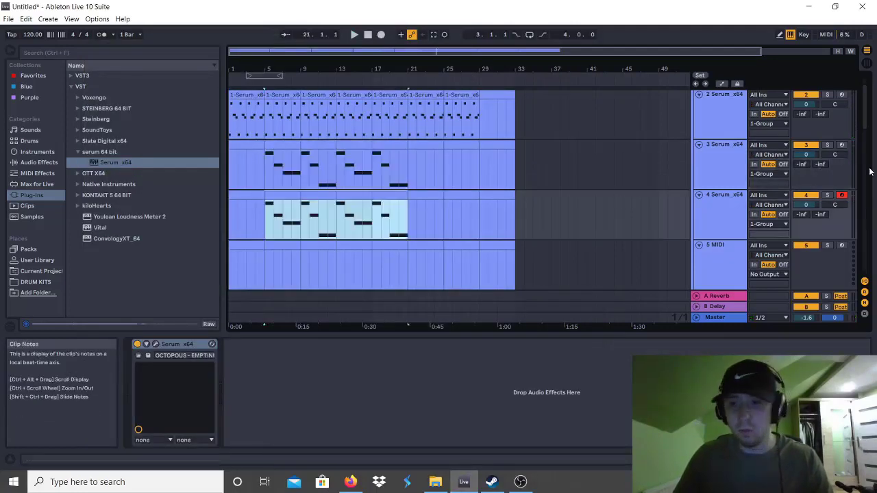
Solo track 4 and listen to its copied notes from bar 5.
click(827, 196)
key(space)
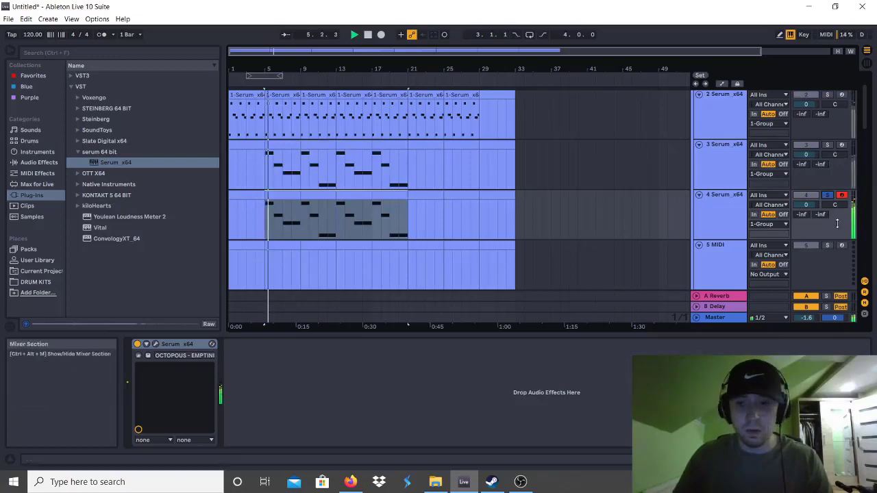
key(space)
Transpose all notes in the clips at bars 5 and 9 on track 4 up one octave.
double_click(270, 205)
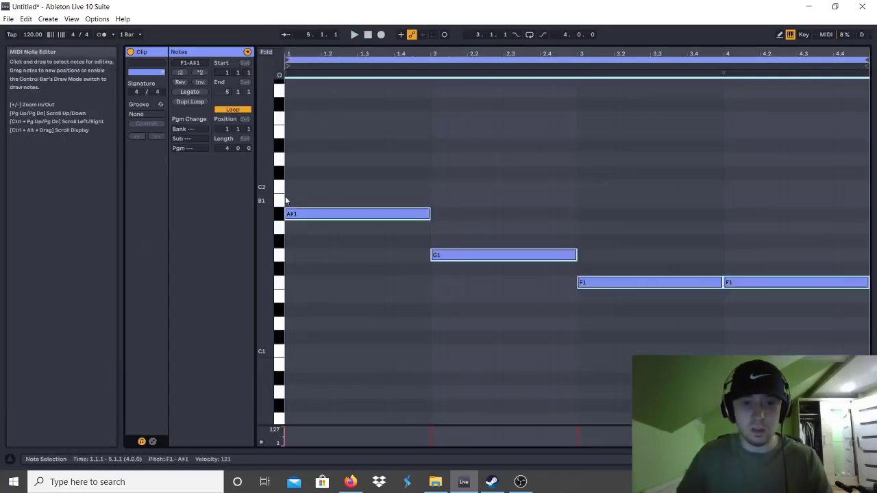
key(shift+Up)
key(space)
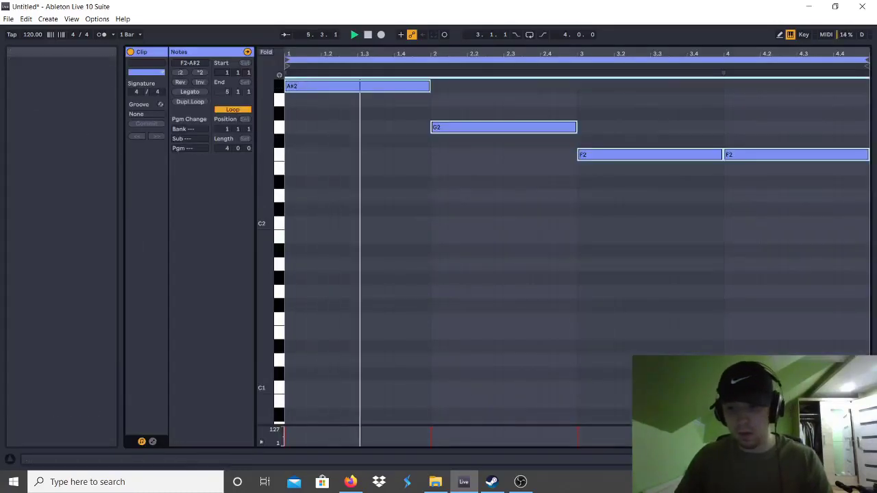
key(space)
key(ctrl+alt+l)
key(shift+Tab)
key(ctrl+a)
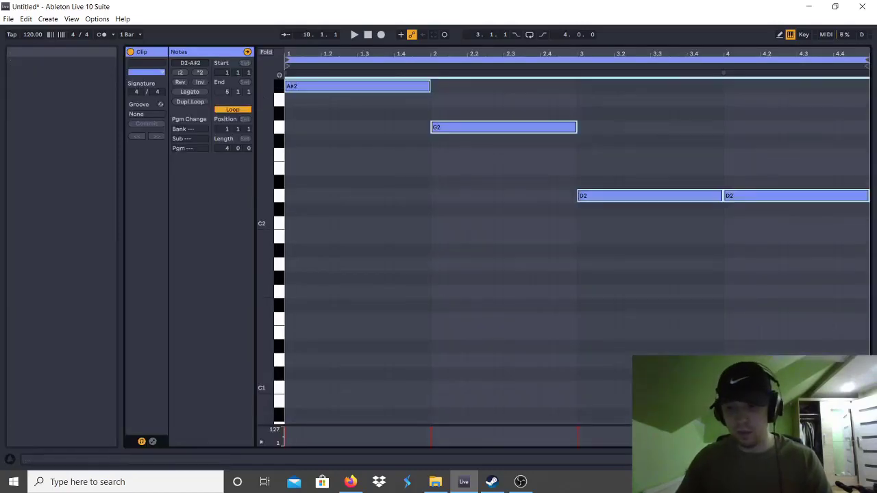
Duplicate the two transposed clips on track 4 so they replace the ones from bar 13 to bar 21.
key(ctrl+alt+l)
scroll(570, 243, up, 2)
click(313, 190)
shift+click(282, 187)
key(ctrl+d)
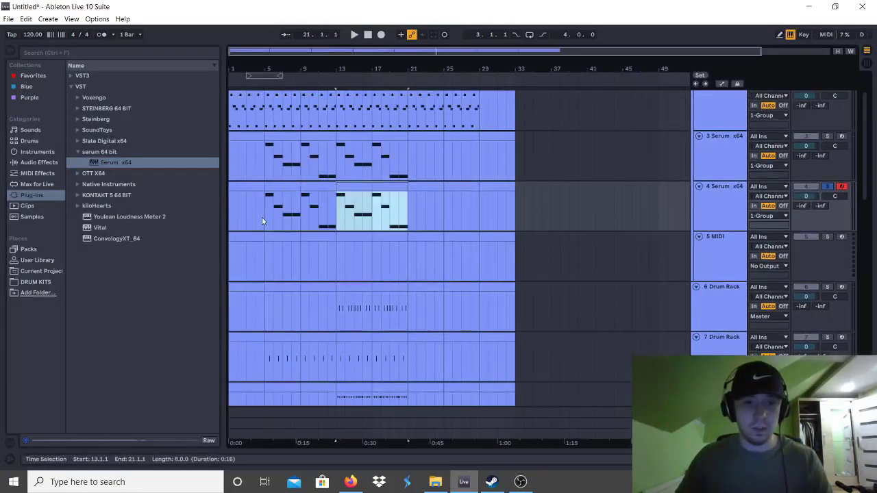
Play from bar 5 with track 4 unsoloed and track 3 muted, and lower track 4's volume to -3.4 dB.
click(261, 218)
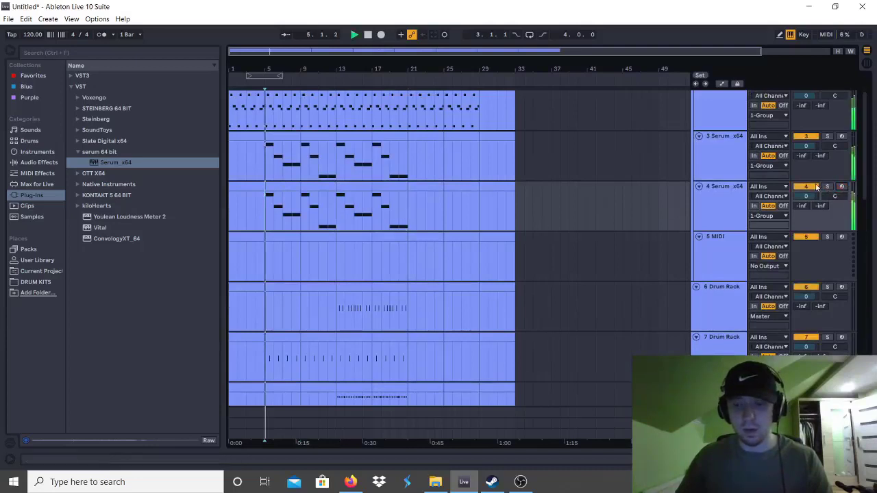
click(811, 136)
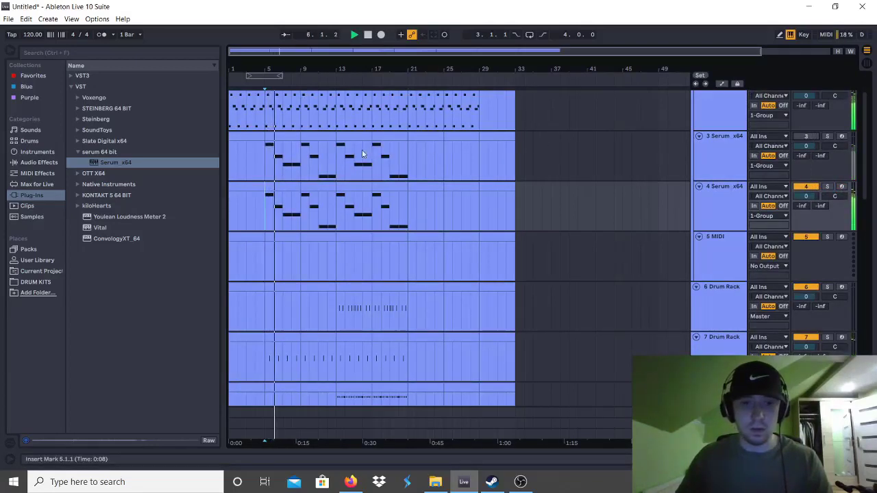
click(721, 252)
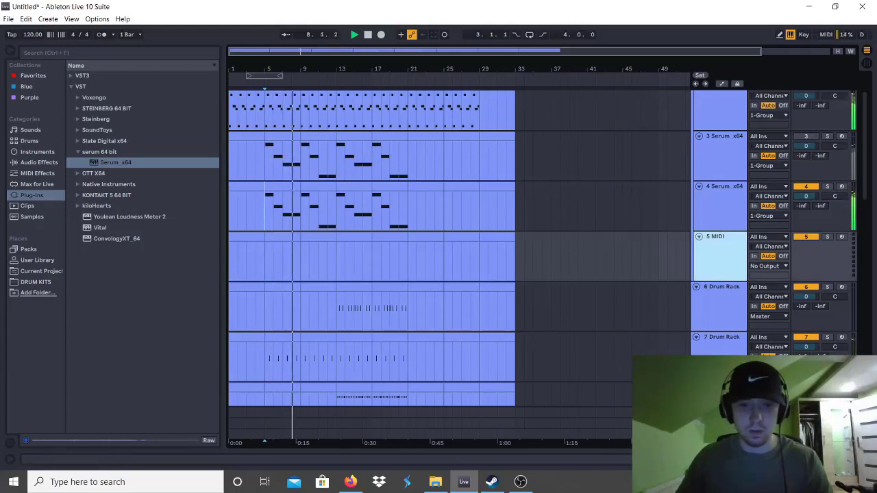
drag(805, 196, 805, 203)
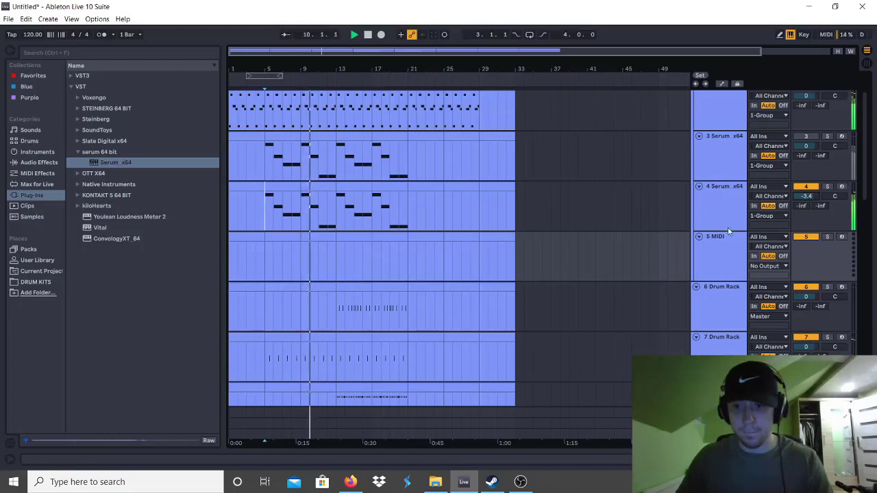
Add the Serum_x64 instrument to the empty MIDI track 5.
click(721, 249)
click(815, 459)
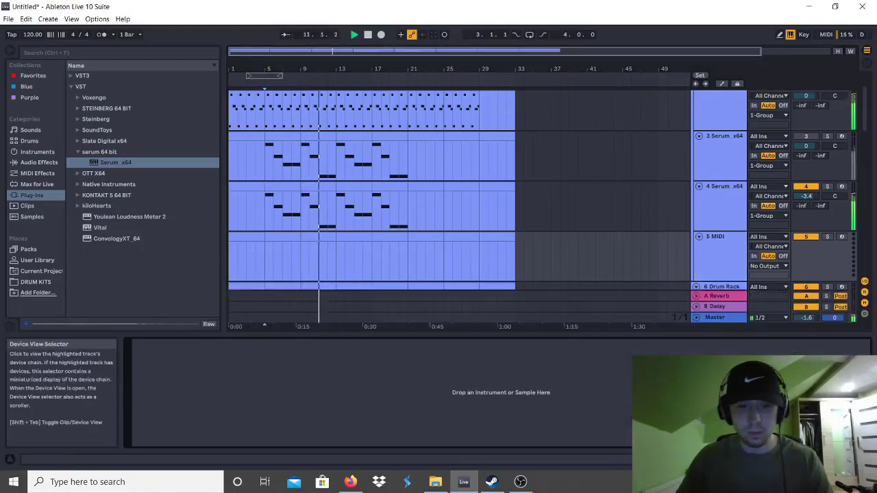
drag(105, 162, 237, 408)
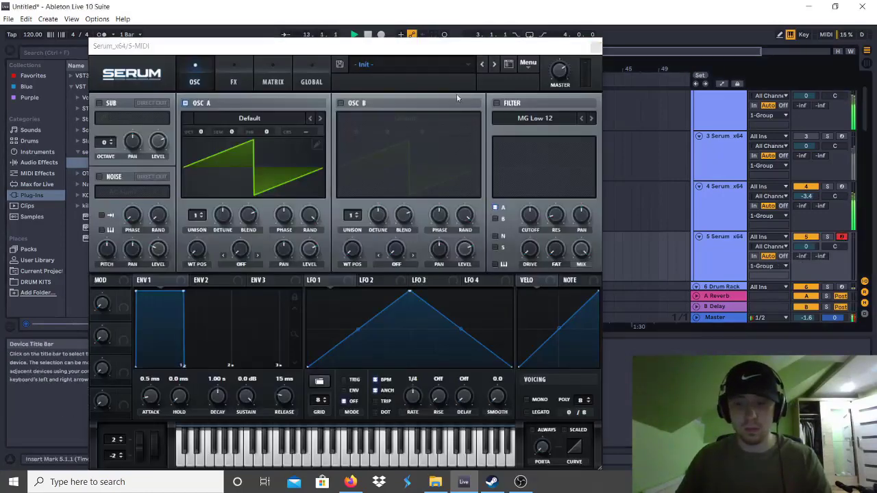
Try the OCTOPOUS - LUCID LEAD preset on track 5's Serum and settle on OCTOPOUS - LUNAR PAD.
click(387, 67)
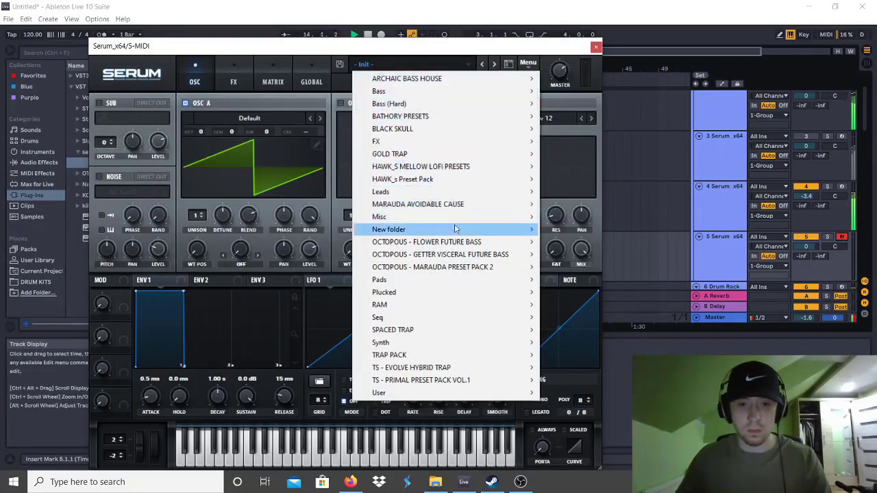
mouse_move(500, 255)
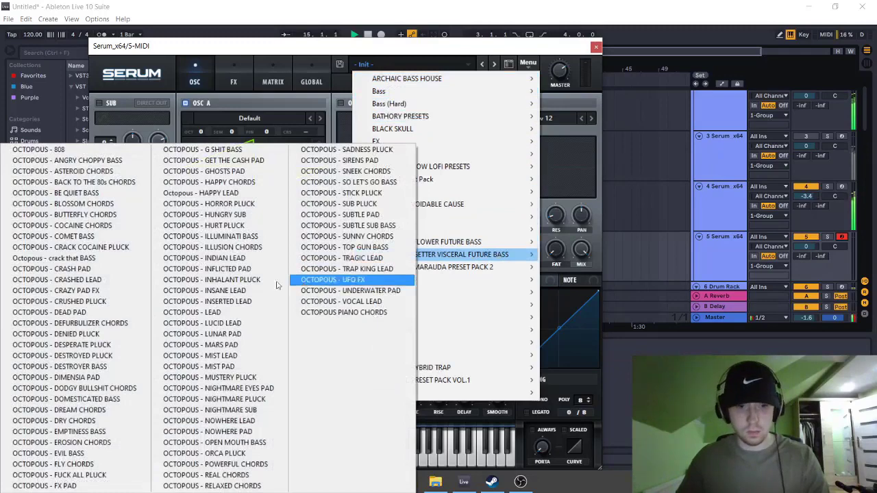
click(243, 324)
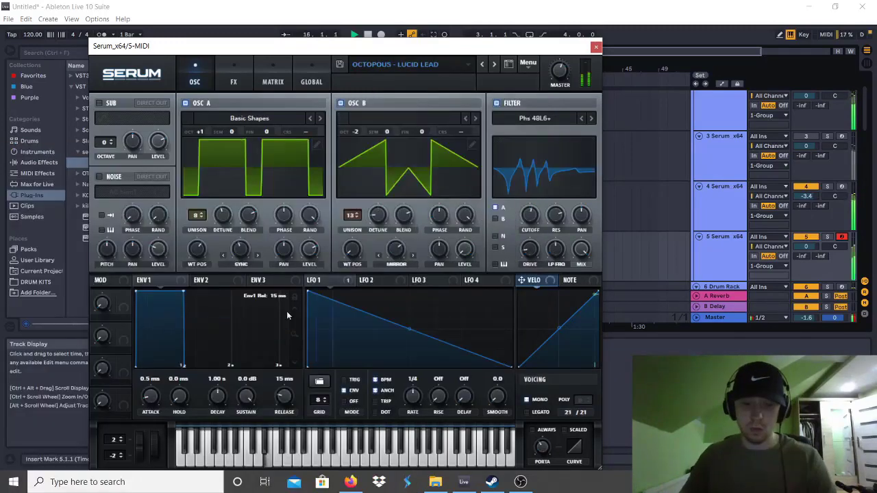
click(495, 63)
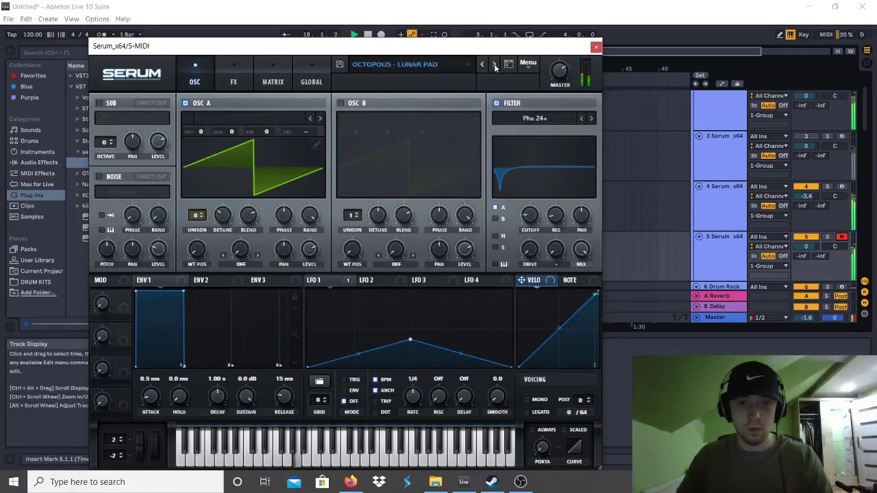
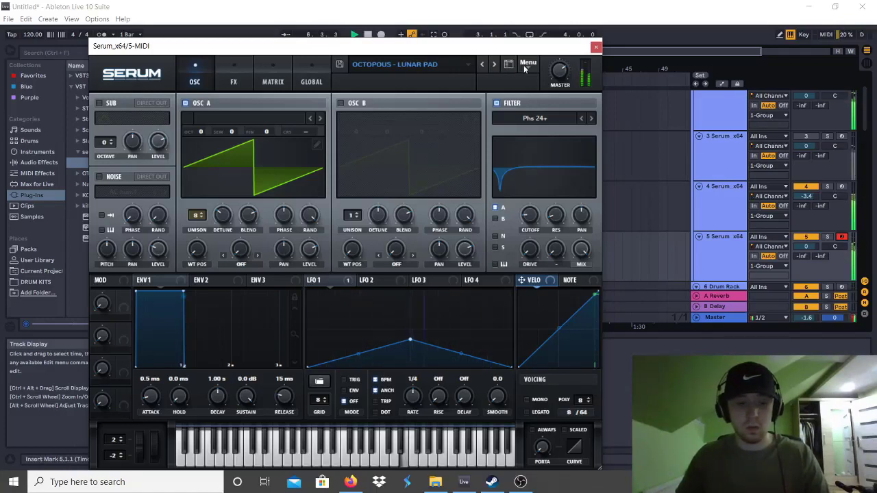
click(596, 48)
Open the empty four-bar clip at bar 5 on track 5 and draw an F4 note from 1.1.1 to 1.2.2.
double_click(288, 241)
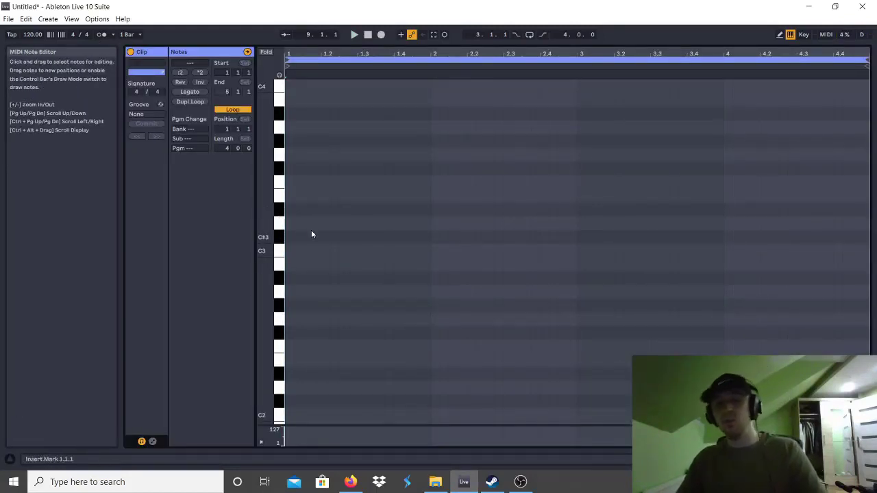
scroll(311, 234, up, 8)
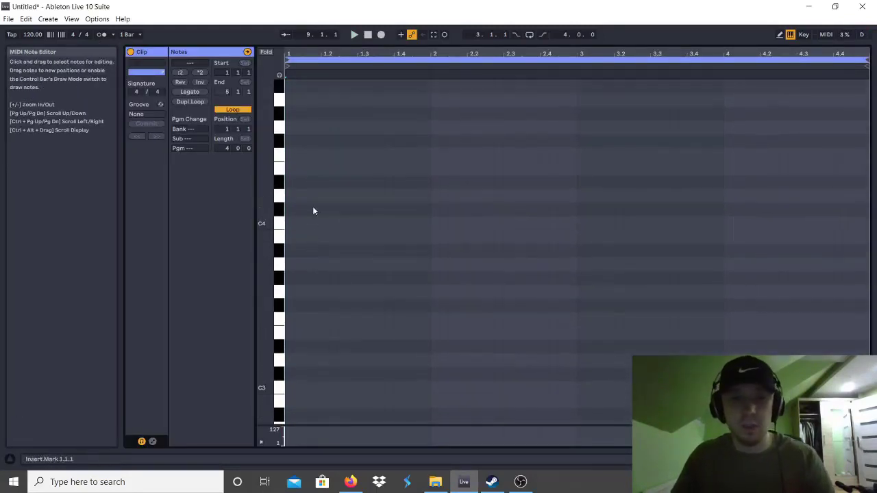
double_click(291, 245)
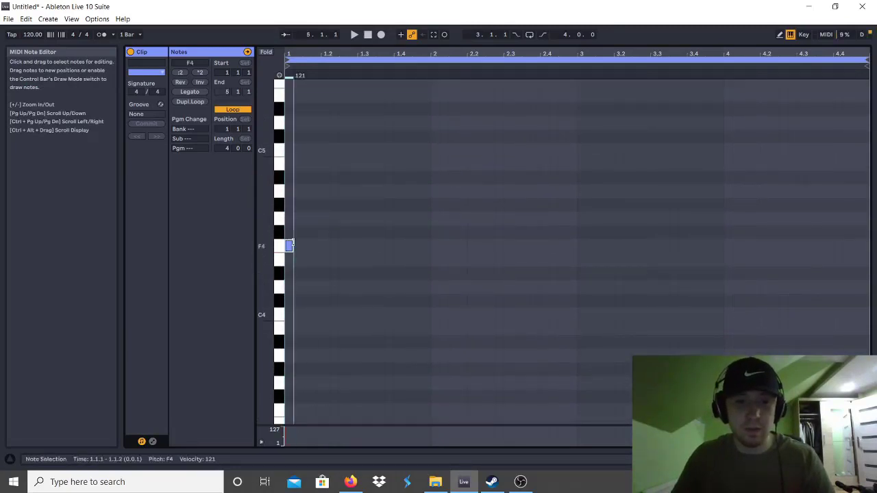
drag(325, 245, 329, 248)
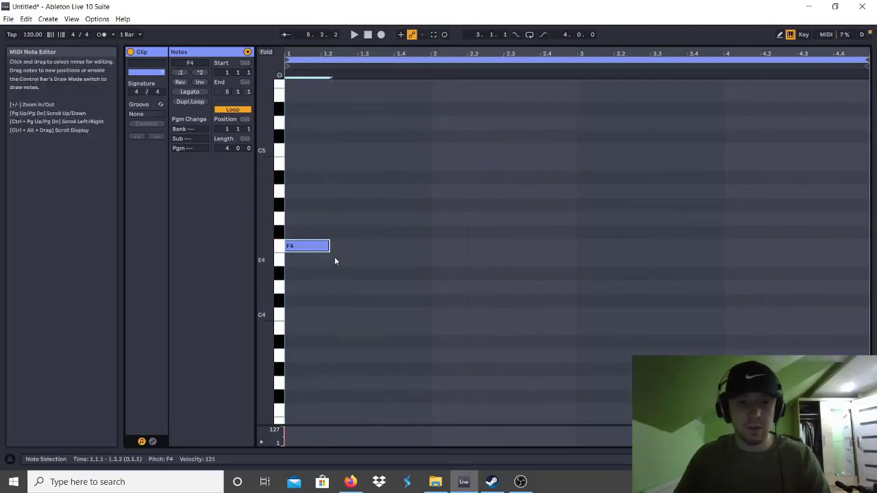
During playback, add an E4 note from about 1.4.3 to 2.3.1 and extend the F4 note to 1.4.4.
key(space)
double_click(363, 261)
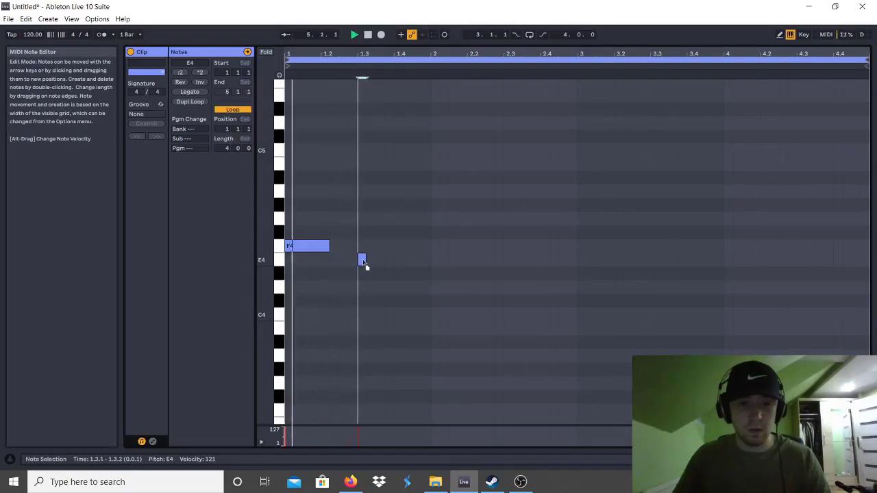
drag(364, 264, 390, 263)
drag(328, 247, 484, 263)
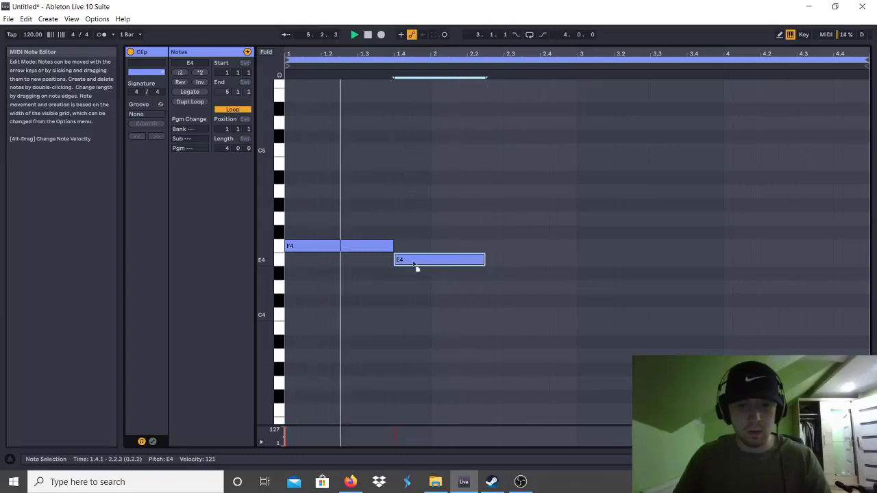
drag(415, 266, 421, 248)
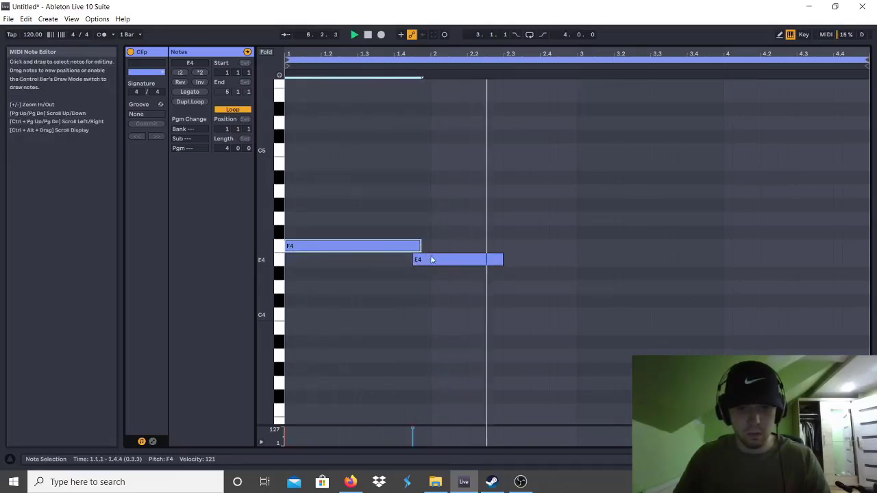
click(505, 261)
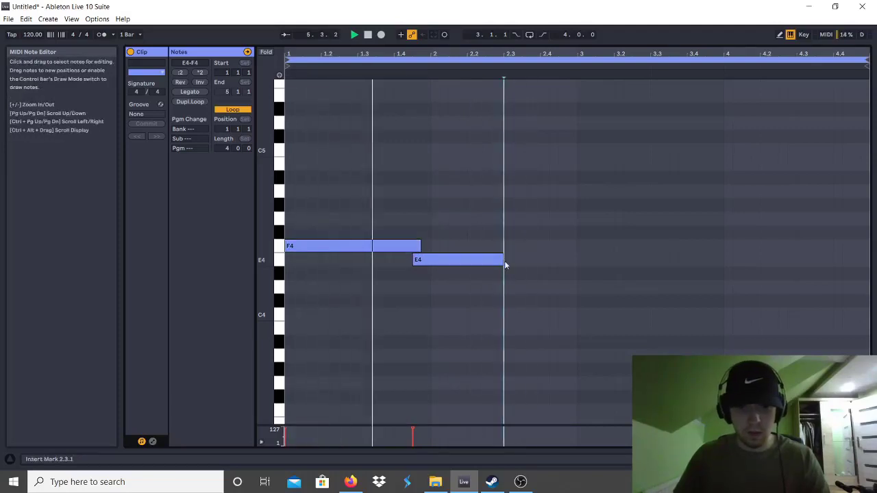
Audition both notes one octave higher and one octave lower, and return them to F4 and E4.
key(ctrl+a)
key(shift+Up)
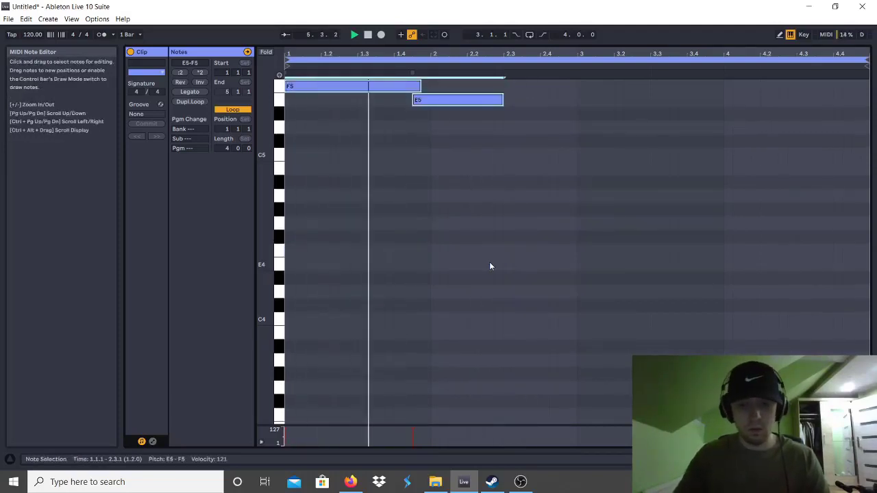
key(shift+Down)
key(shift+Down)
scroll(490, 266, down, 3)
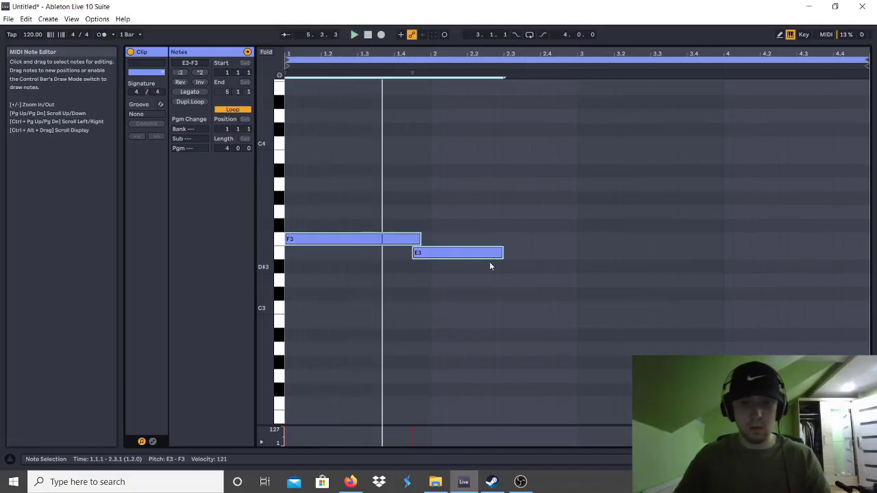
key(shift+Up)
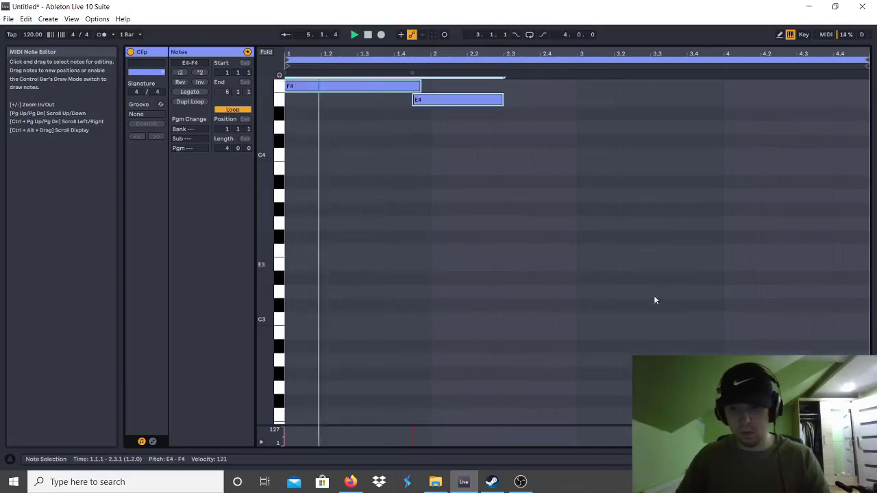
Show track 5's device chain and open its Serum plug-in window.
key(shift+Tab)
click(155, 345)
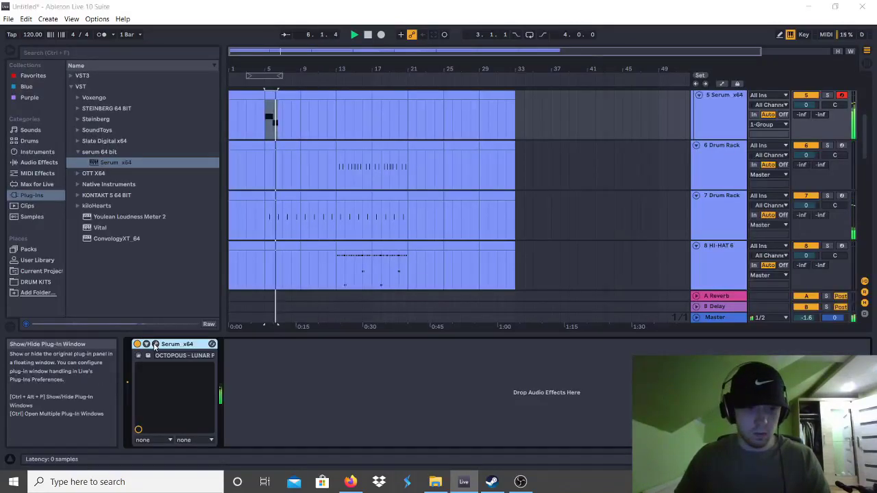
Audition the OCEAN PAD and UNDERWATER OCEAN PAD presets from the OCTOPOUS - FLOWER FUTURE BASS bank in track 5's Serum.
click(155, 345)
click(432, 64)
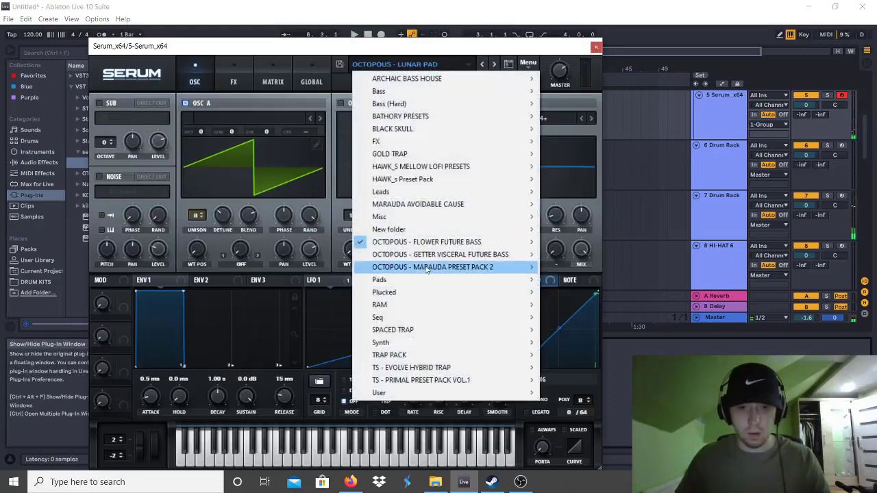
mouse_move(480, 242)
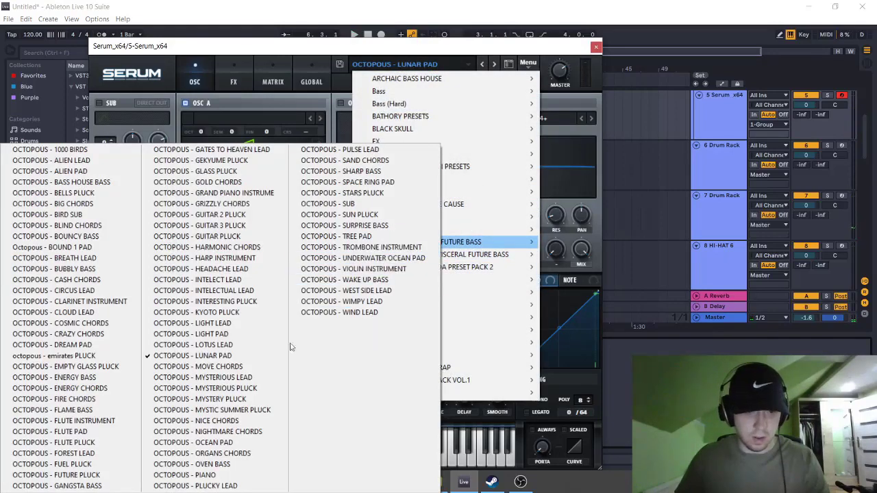
click(226, 443)
drag(479, 48, 440, 56)
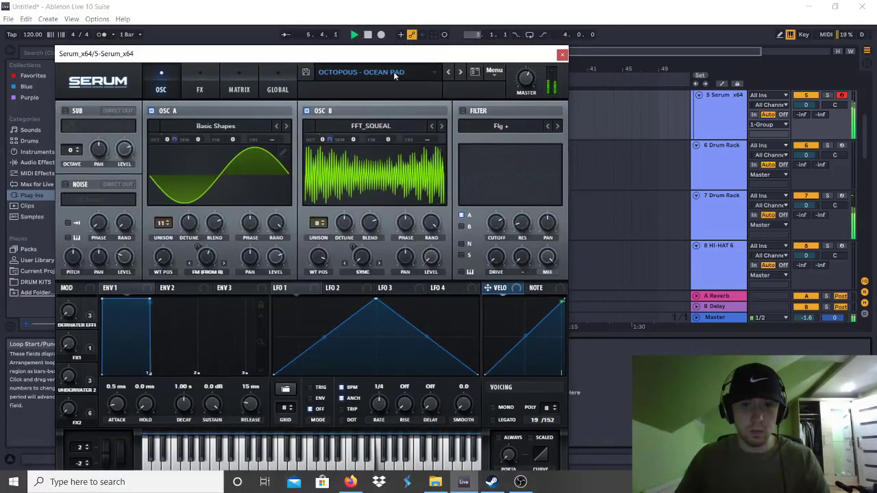
click(396, 72)
click(371, 260)
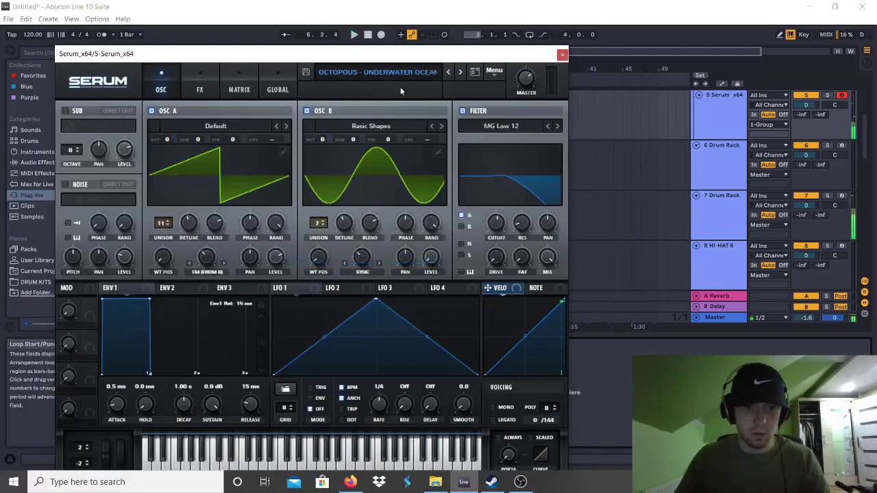
Load the SUBTLE PAD preset from the OCTOPOUS - GETTER VISCERAL FUTURE BASS bank, then solo track 5 briefly and unsolo it.
click(384, 71)
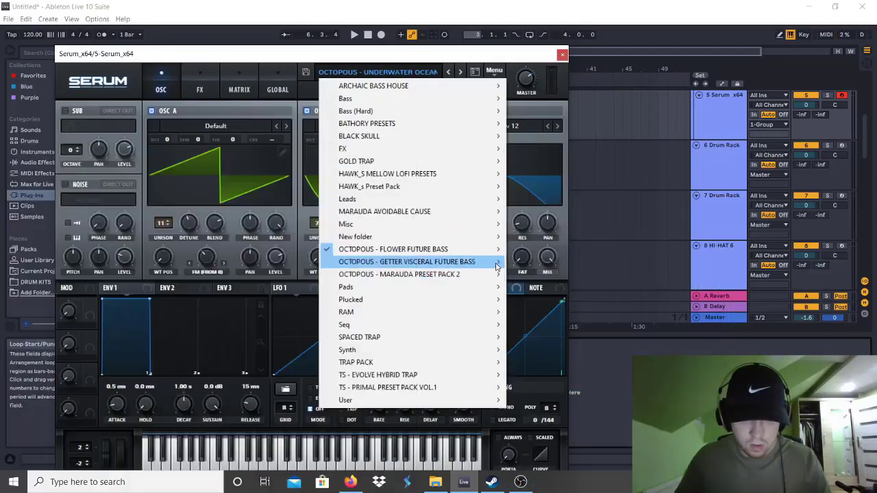
mouse_move(497, 267)
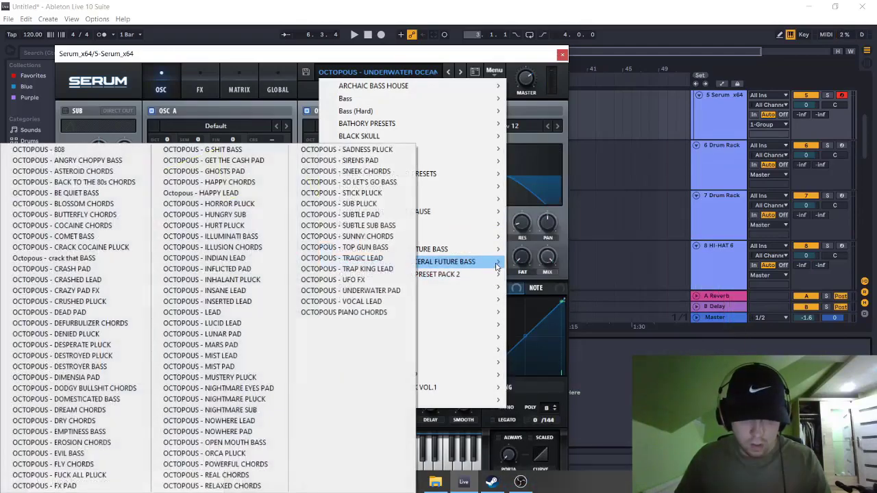
click(367, 214)
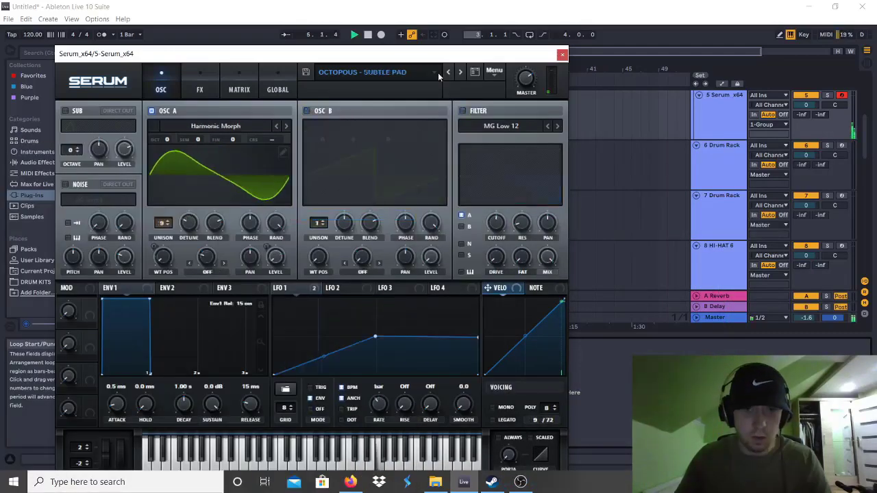
drag(438, 53, 418, 251)
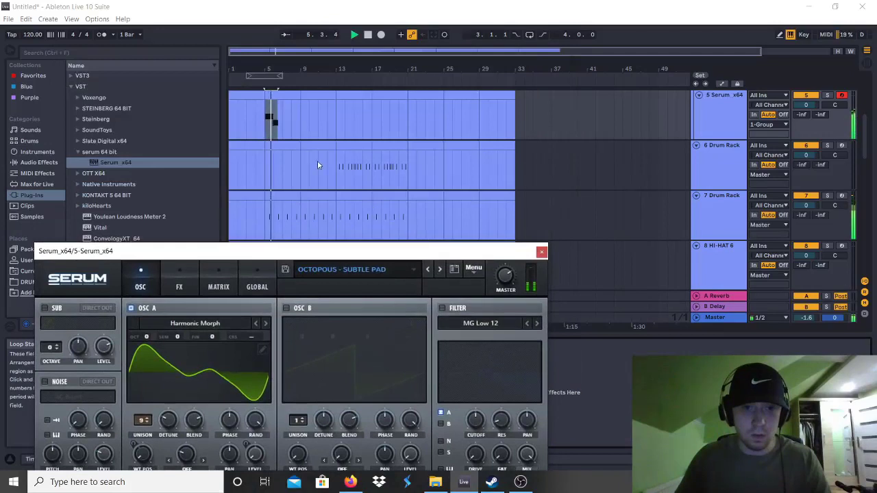
click(827, 95)
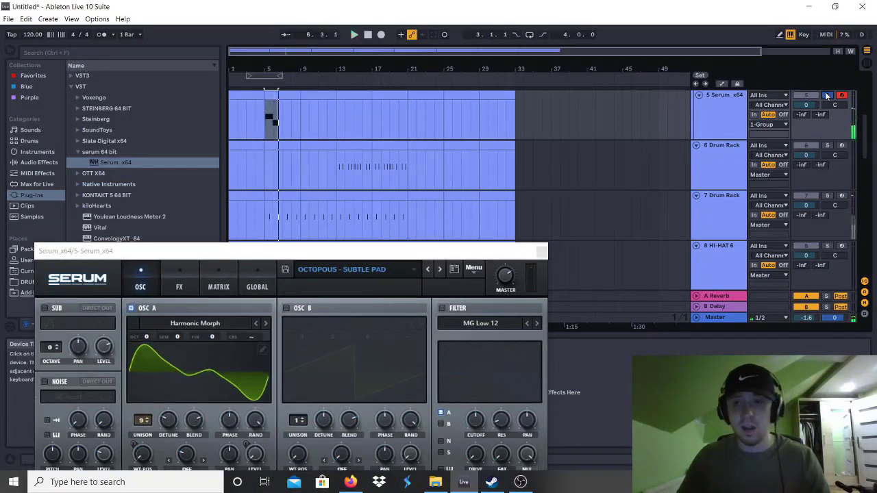
click(826, 95)
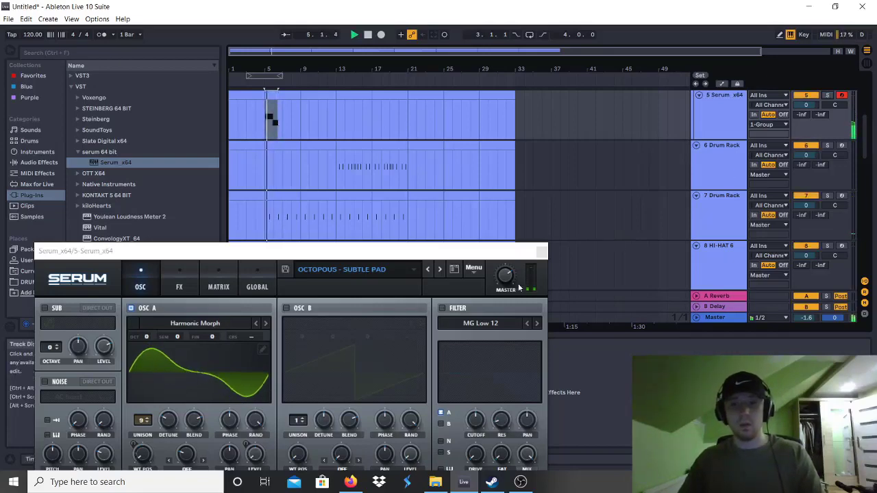
In track 5's MIDI clip, lower the second note an octave to E3 at 2.1.1, extend it to 3.1.1 and close the synth window.
mouse_move(510, 274)
drag(411, 251, 705, 150)
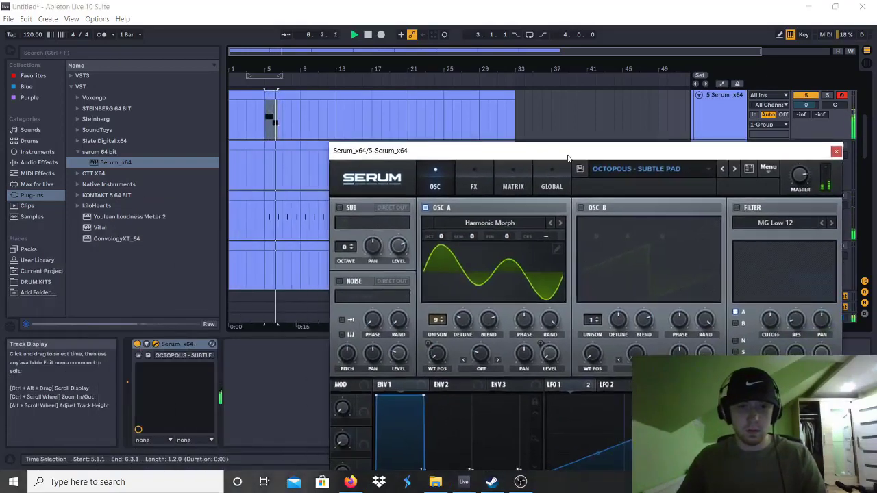
double_click(272, 118)
drag(446, 154, 356, 294)
drag(430, 104, 459, 106)
key(Left)
key(shift+Down)
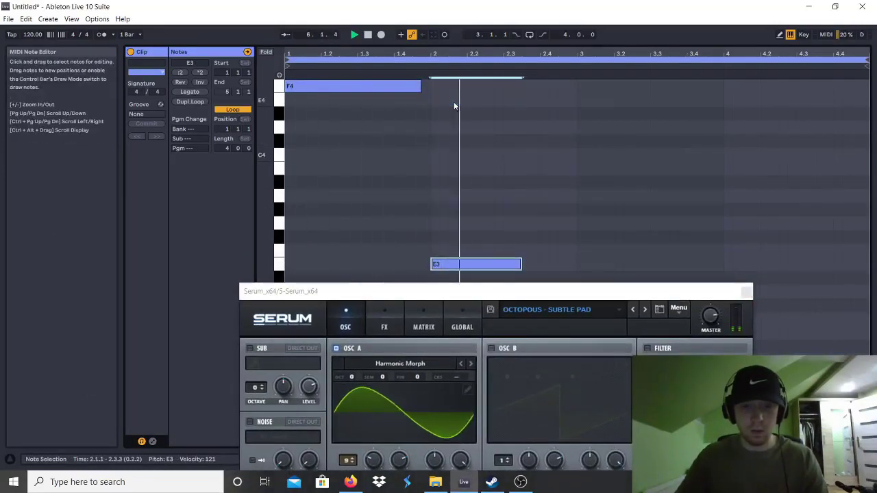
drag(520, 264, 573, 259)
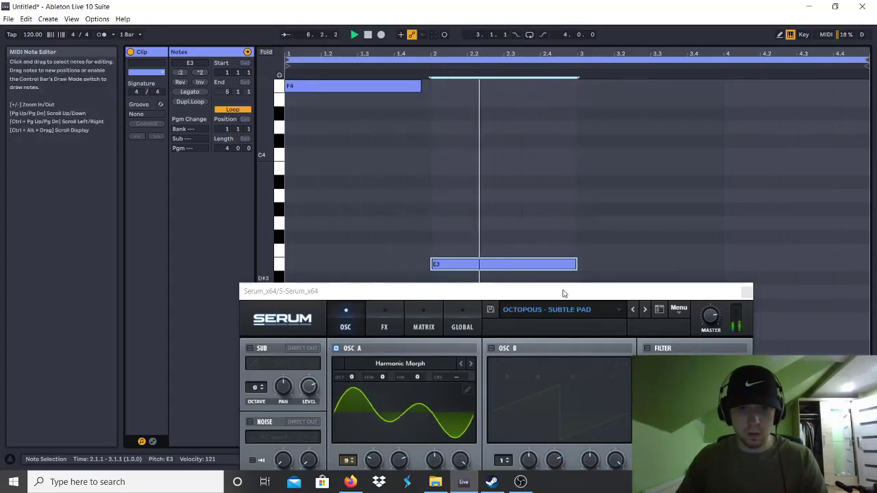
click(746, 294)
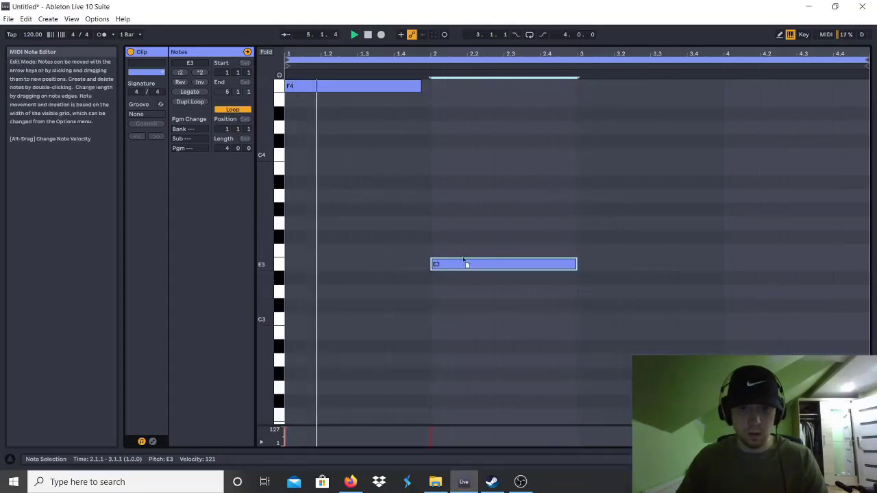
Move the second note up to C#4, then step it by semitones through D4 and D#4 and one semitone higher.
drag(464, 265, 461, 141)
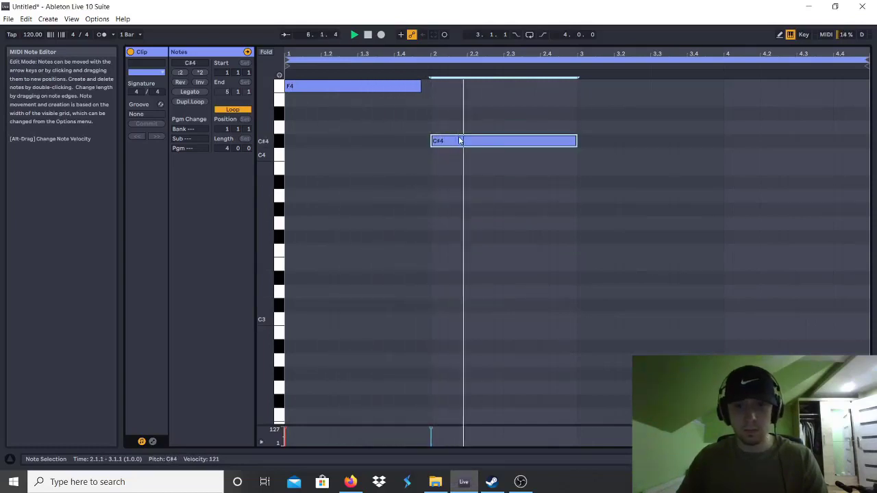
mouse_move(505, 141)
mouse_down()
mouse_move(505, 114)
mouse_move(507, 128)
mouse_up()
scroll(543, 163, up, 3)
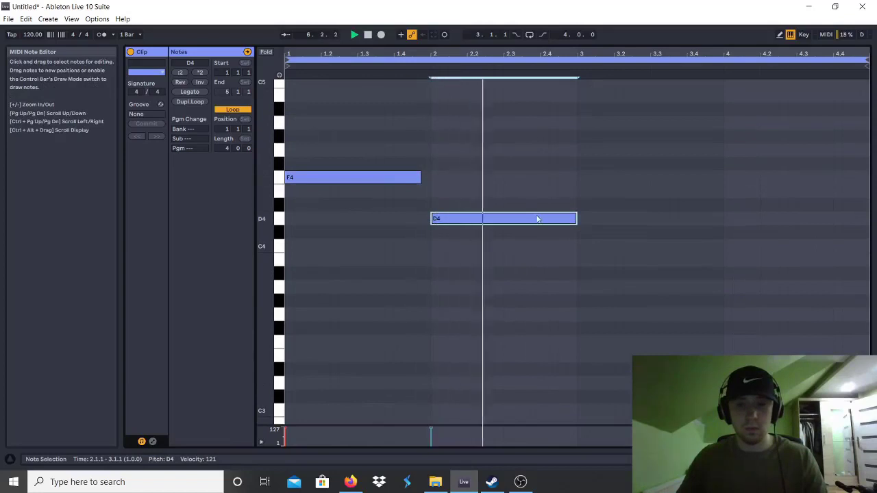
mouse_move(472, 218)
mouse_down()
mouse_move(472, 194)
mouse_move(474, 205)
mouse_up()
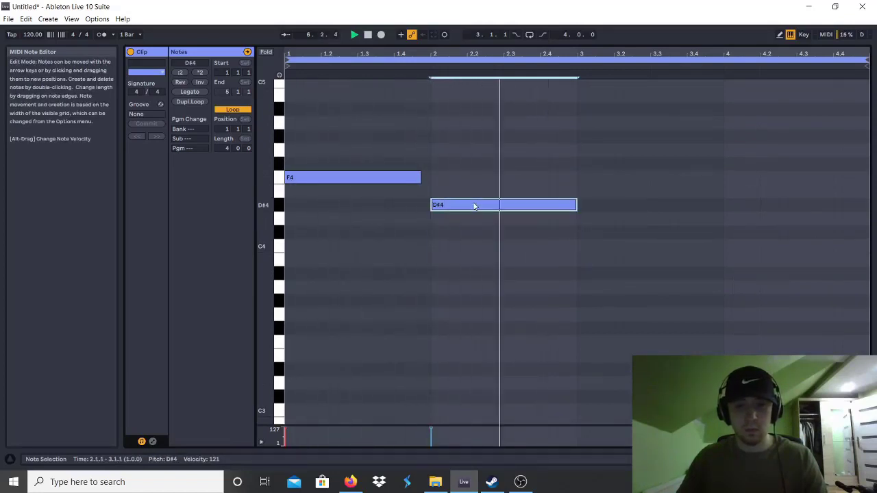
drag(441, 208, 441, 193)
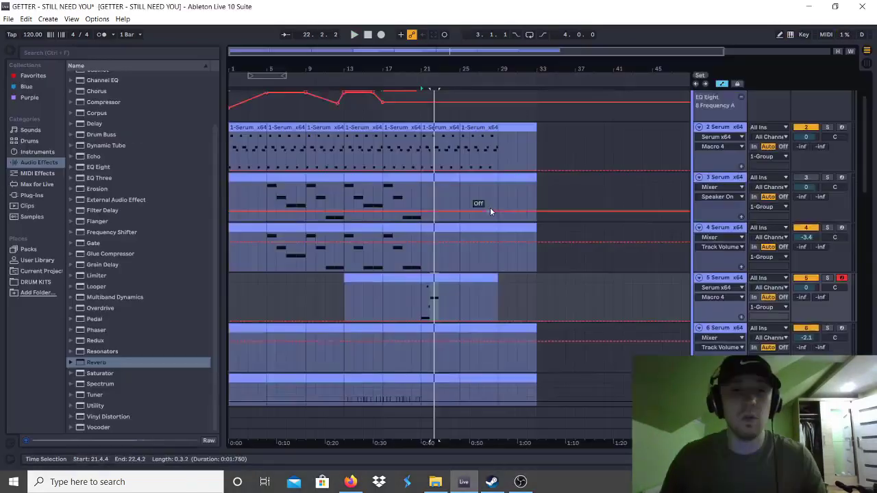
Look over the GETTER - STILL NEED YOU tracks and group automation, playing the arrangement from the start, bar 16 and bar 20.
scroll(487, 208, up, 2)
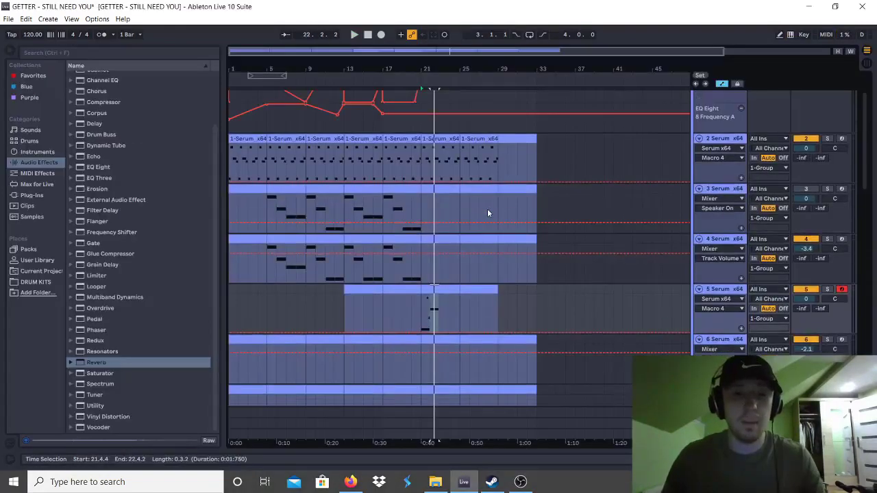
scroll(473, 216, down, 3)
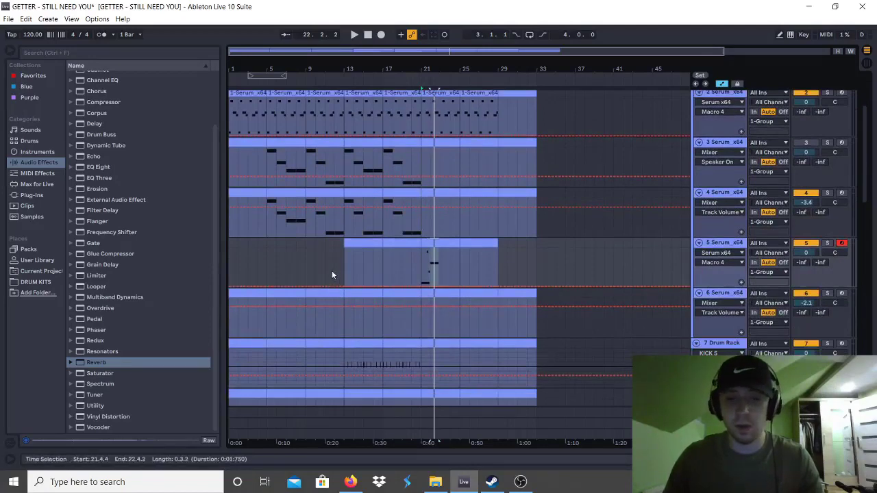
scroll(337, 273, up, 3)
scroll(341, 274, up, 1)
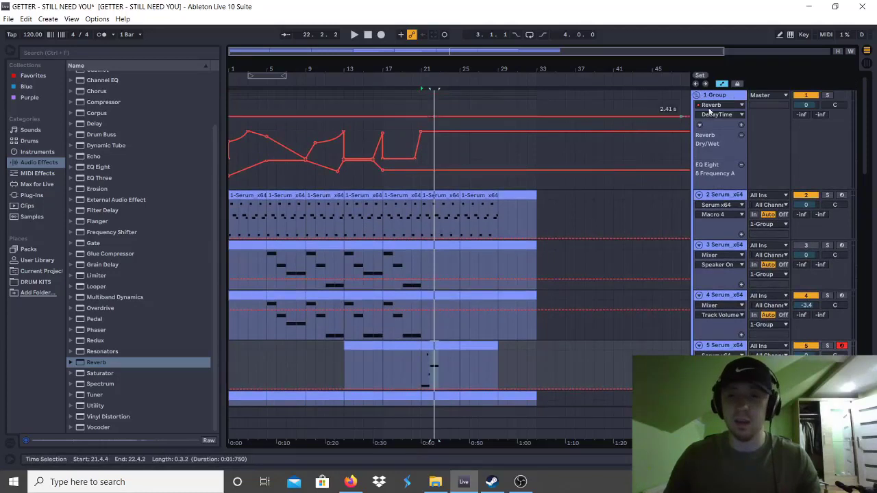
click(232, 95)
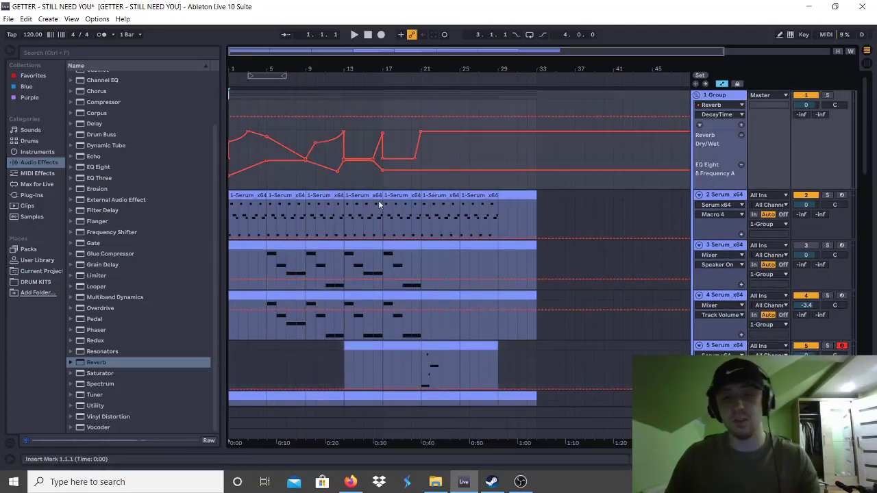
key(space)
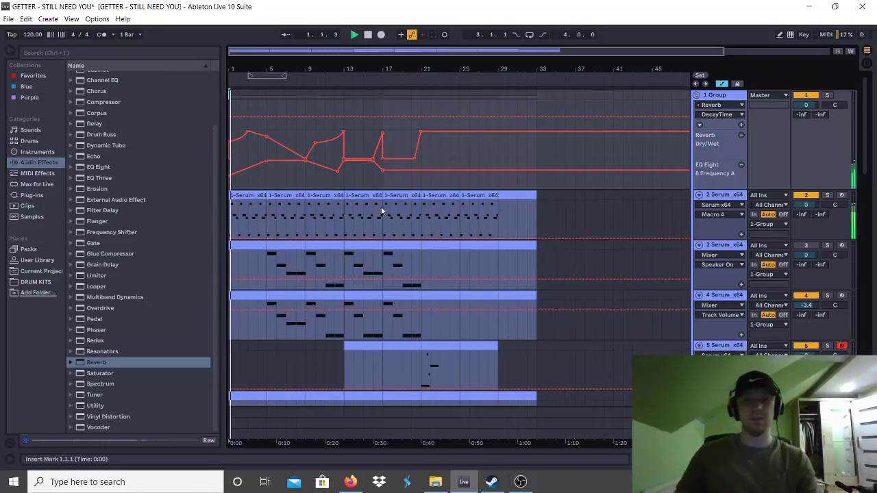
click(312, 137)
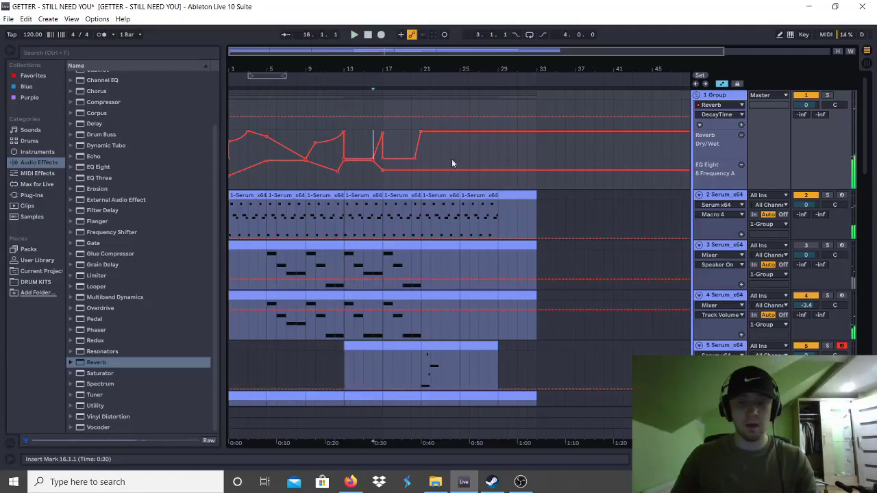
click(411, 217)
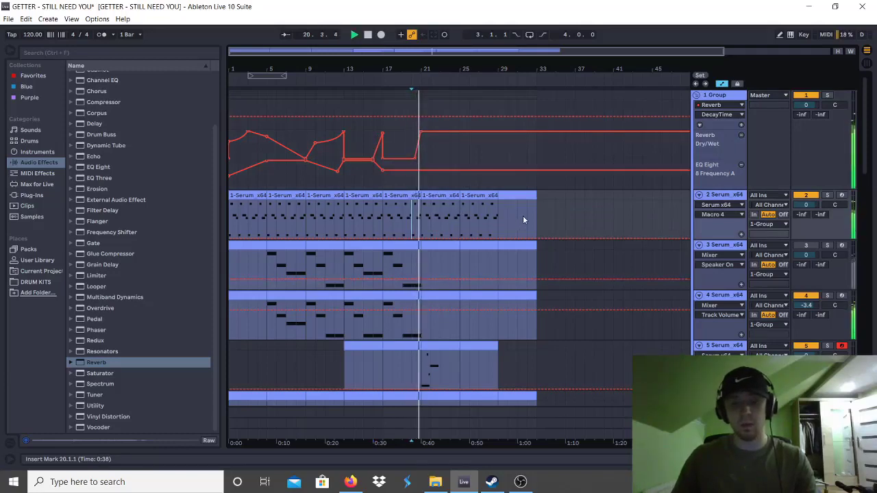
Open track 5's MIDI clip at bar 21 and raise its short C#4 note to F#4.
scroll(507, 233, down, 3)
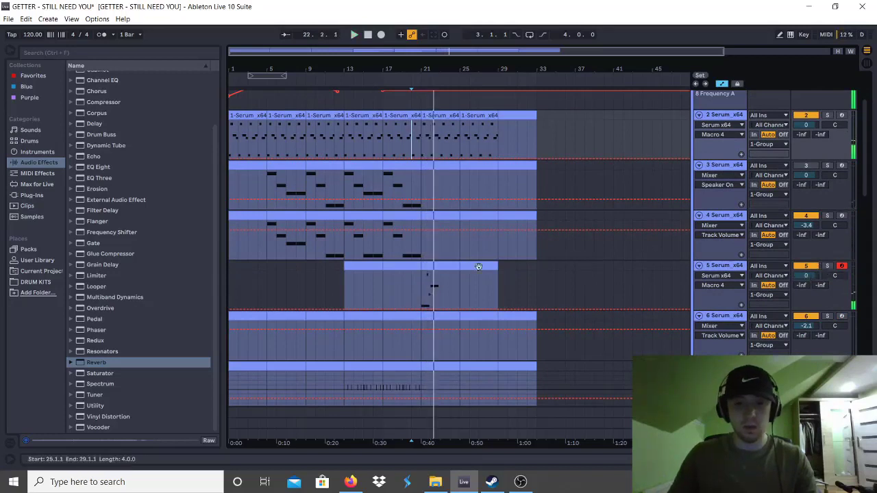
double_click(436, 265)
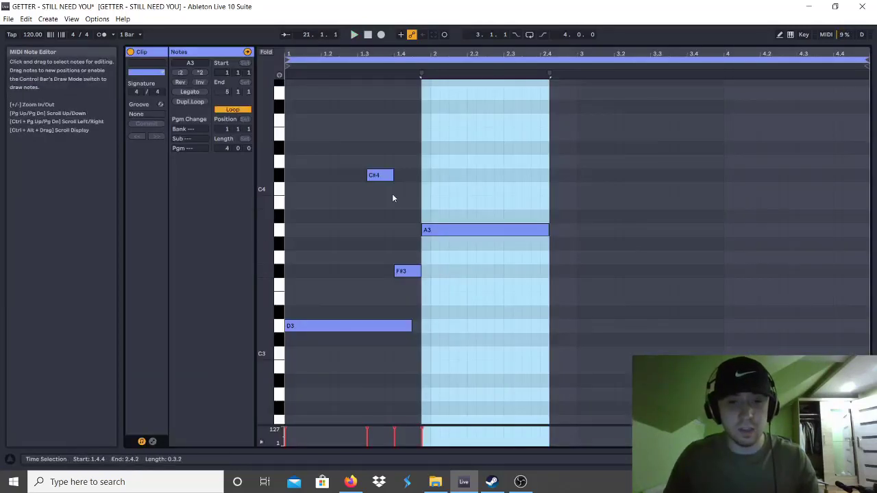
click(378, 177)
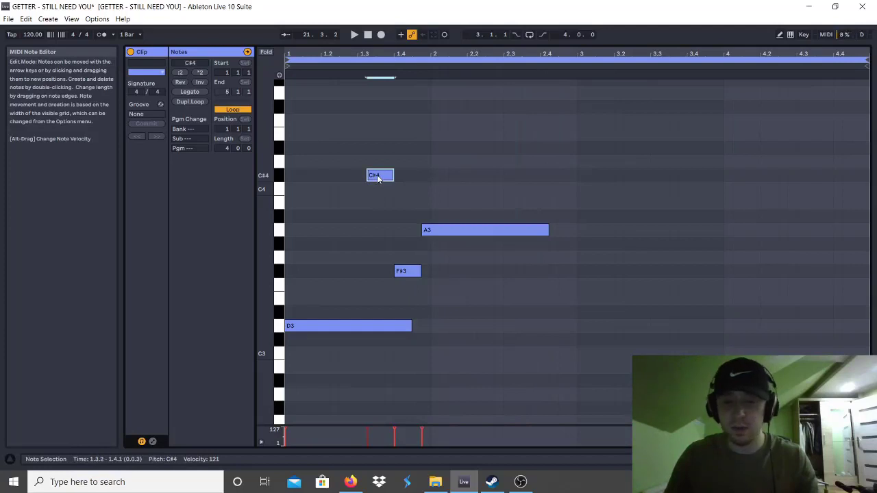
drag(377, 177, 381, 198)
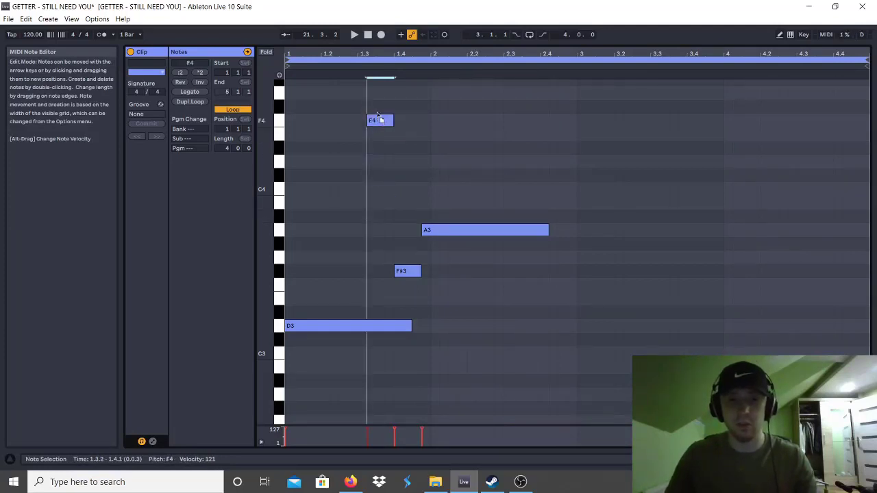
Add a C#3 note beneath the D3 note, running from 1.2.1 to 1.3.4.
mouse_move(327, 327)
mouse_down()
mouse_move(331, 249)
mouse_move(329, 347)
mouse_move(327, 333)
mouse_up()
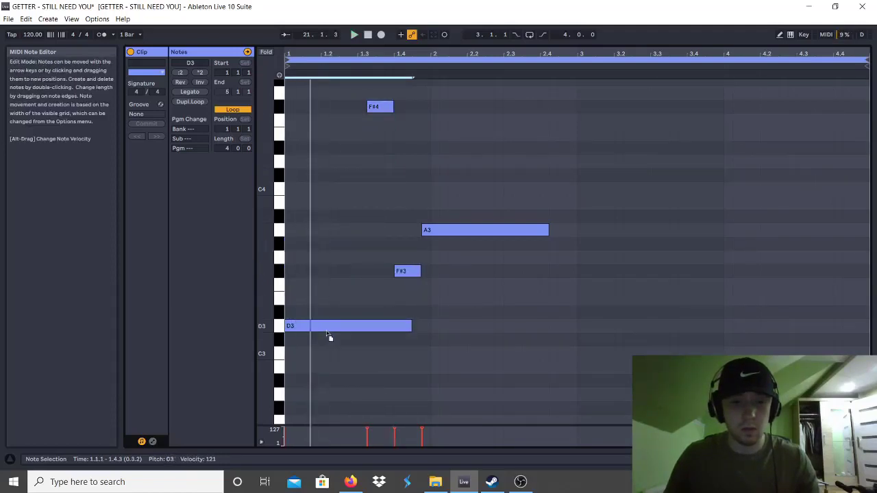
double_click(326, 340)
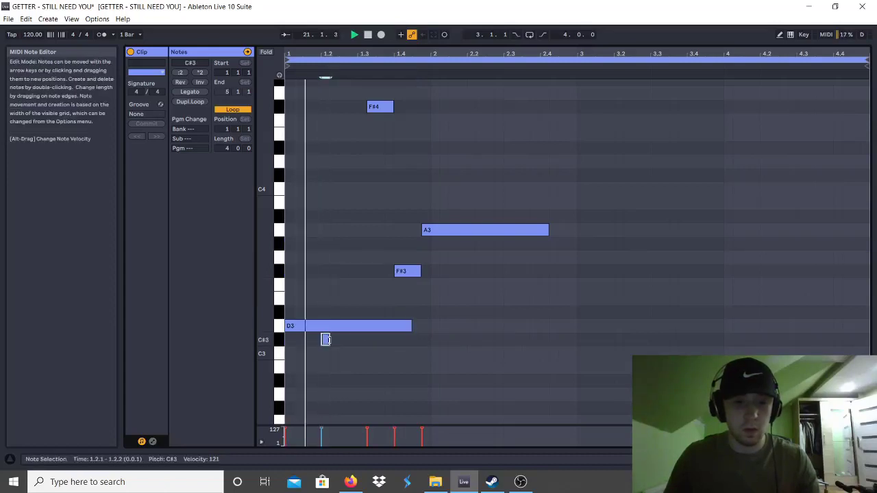
drag(326, 340, 393, 340)
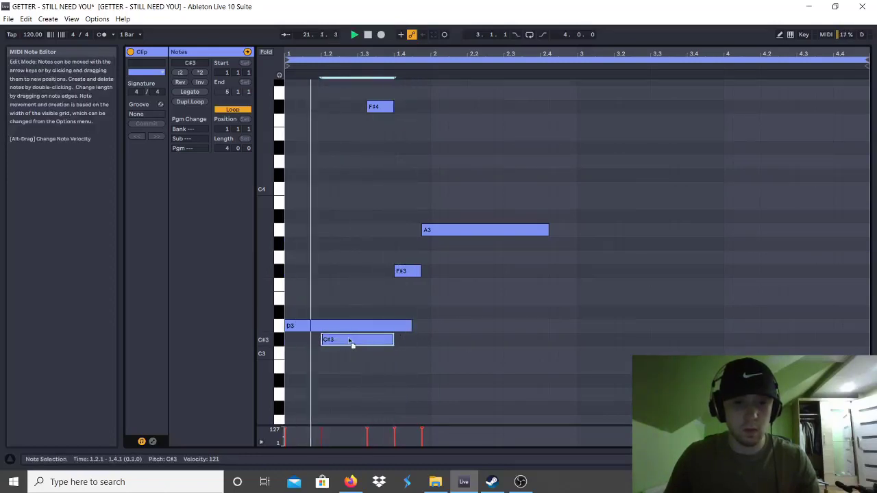
key(Right)
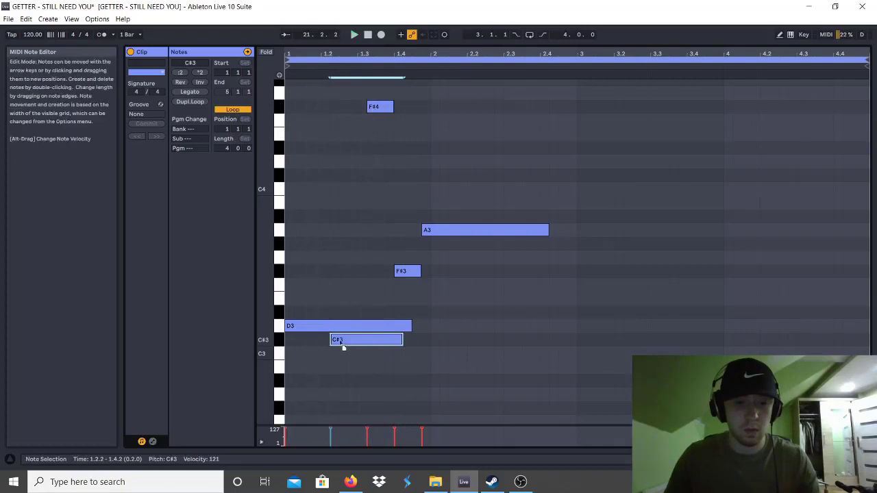
key(Left)
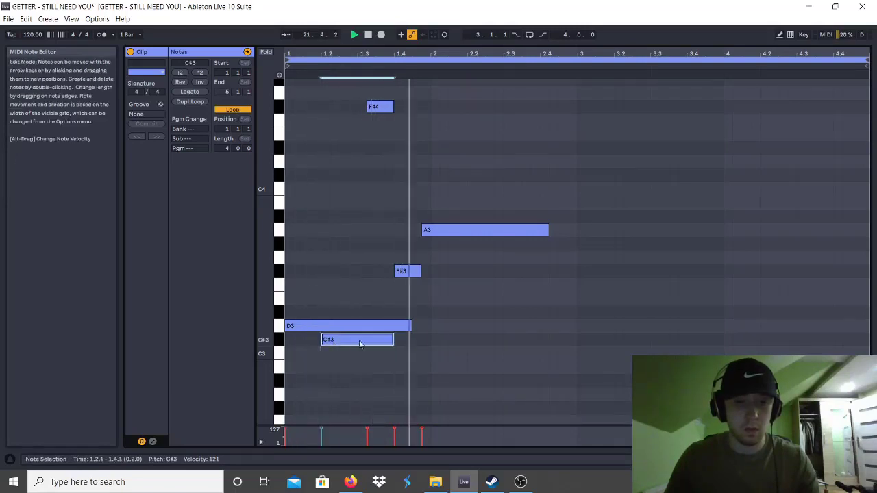
drag(393, 340, 384, 340)
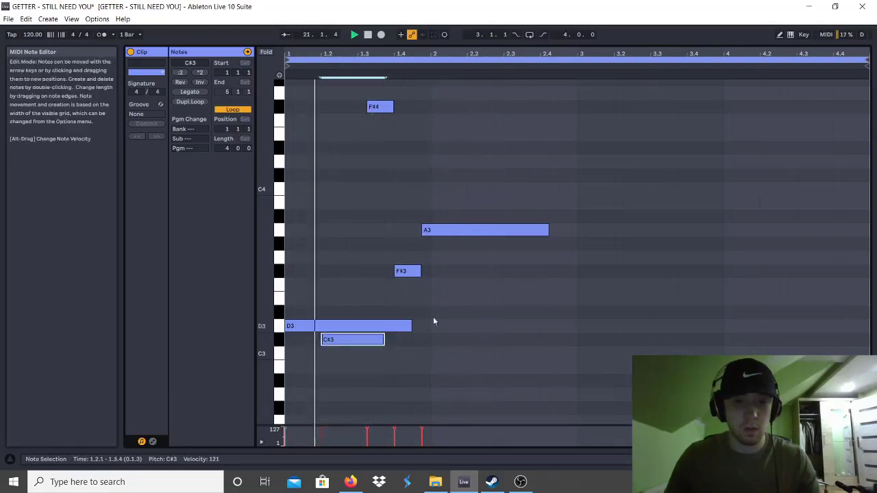
Shorten the long A3 note to run from 1.4.4 to 2.1.4 and add a C#4 note above it starting at 2.1.3.
drag(547, 231, 480, 177)
double_click(463, 217)
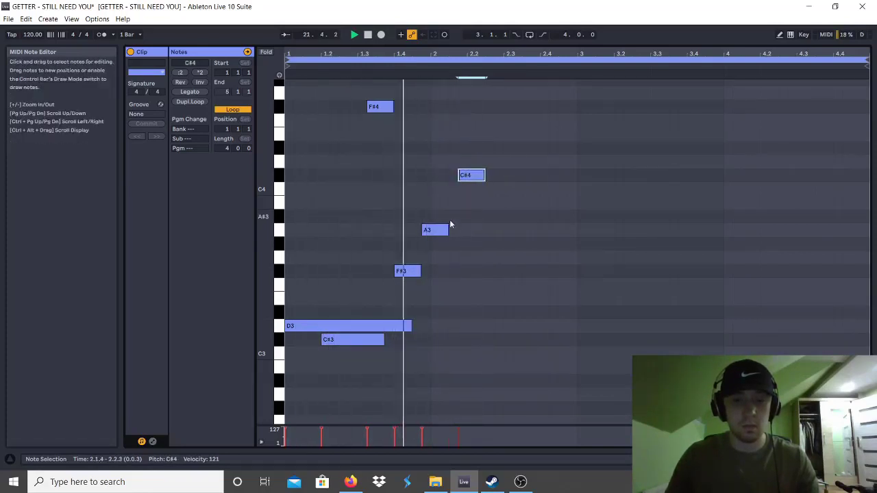
drag(448, 230, 457, 230)
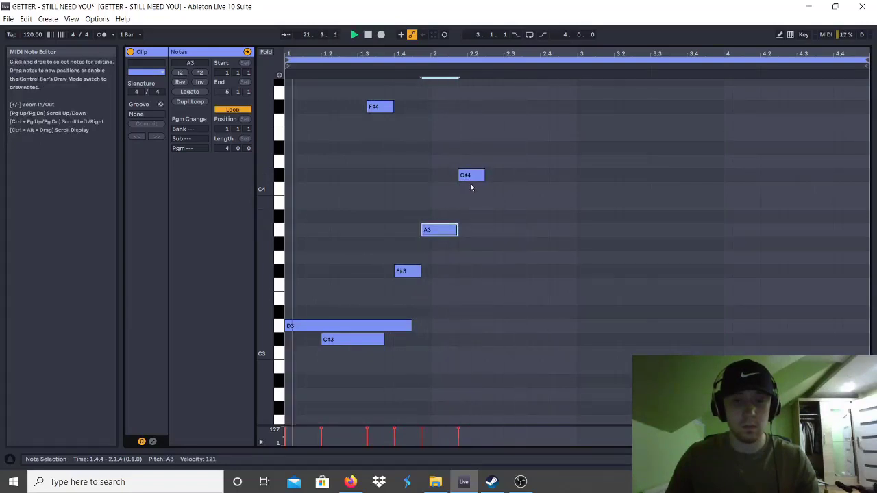
drag(470, 177, 480, 177)
drag(457, 230, 468, 230)
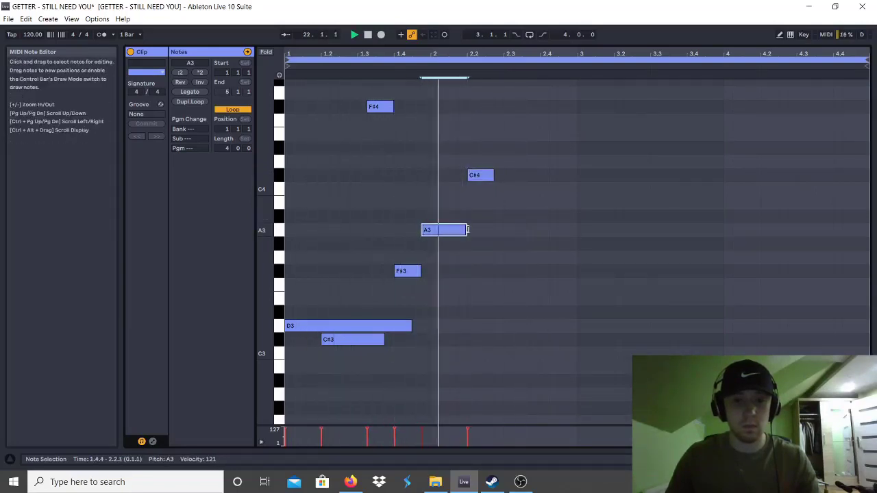
drag(486, 179, 466, 182)
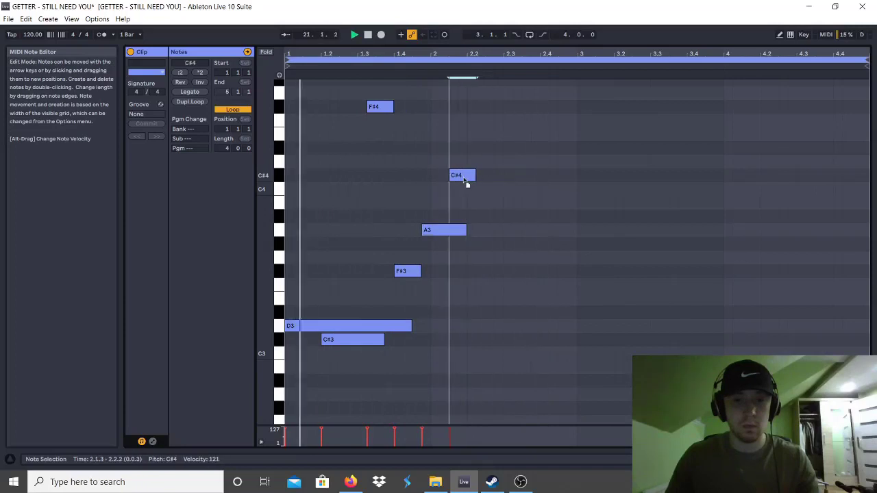
drag(466, 230, 456, 233)
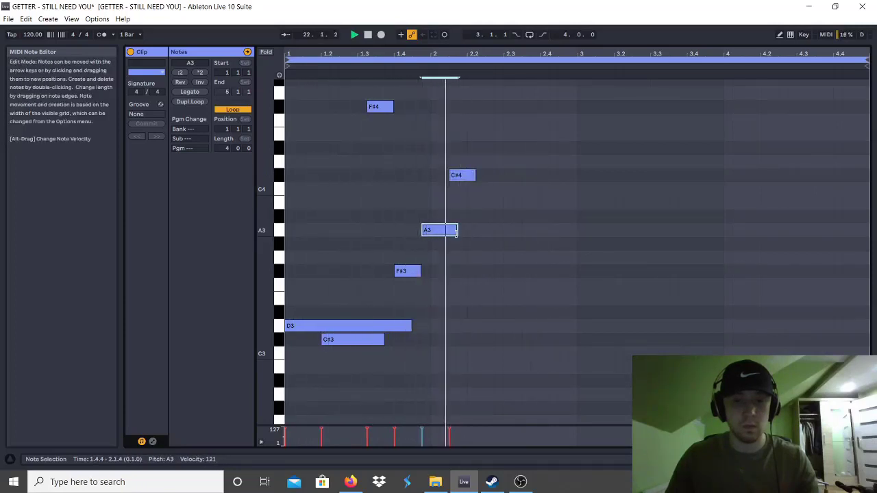
Lengthen the C#4 to 2.3.1 and follow it with a G#3 from 2.3.1 to 2.4.1 and a short A3.
drag(474, 180, 523, 196)
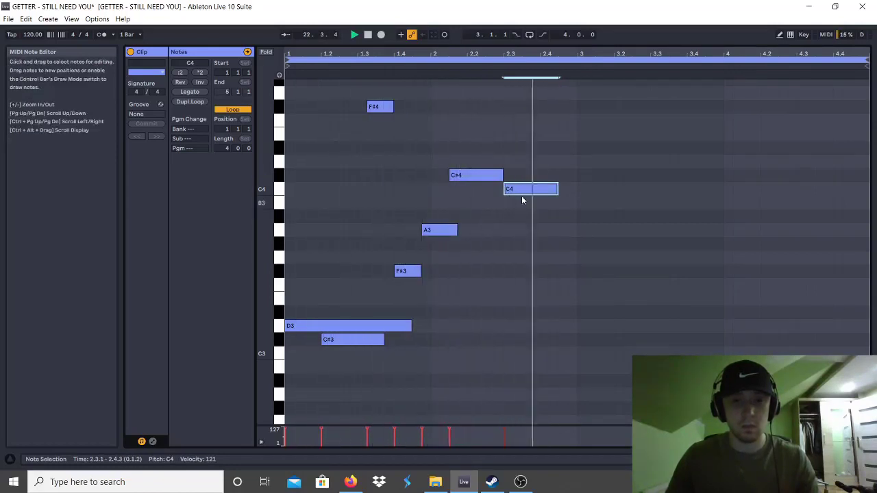
drag(519, 196, 514, 248)
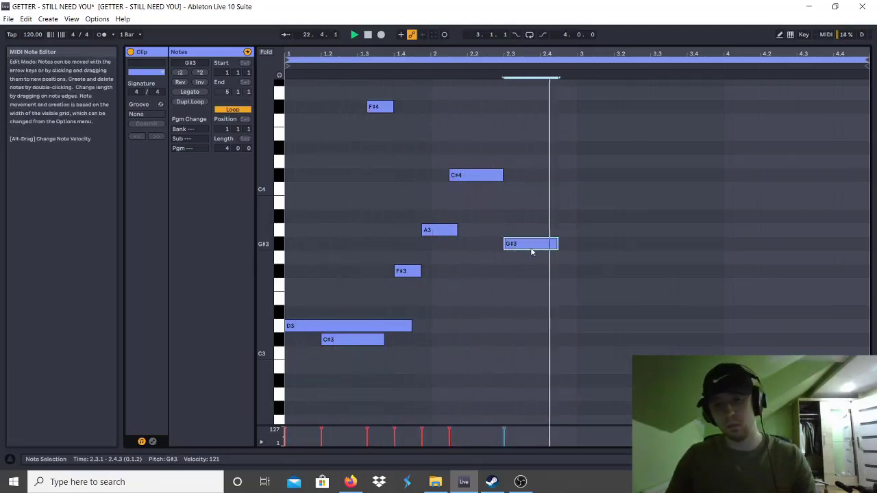
key(ctrl+d)
drag(568, 243, 539, 244)
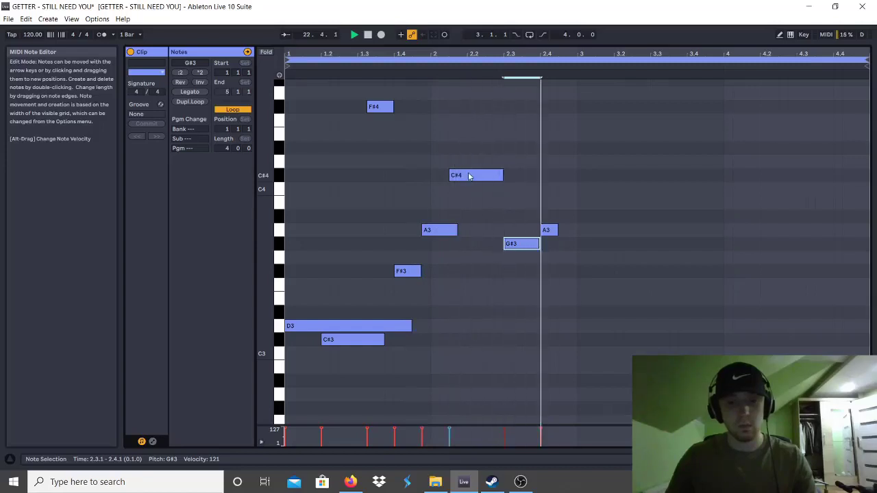
Copy the long D3 note into bar 3 as an E3 at 3.1.1 and a G#3 at 3.2.1.
ctrl+drag(389, 328, 611, 384)
ctrl+drag(611, 384, 658, 243)
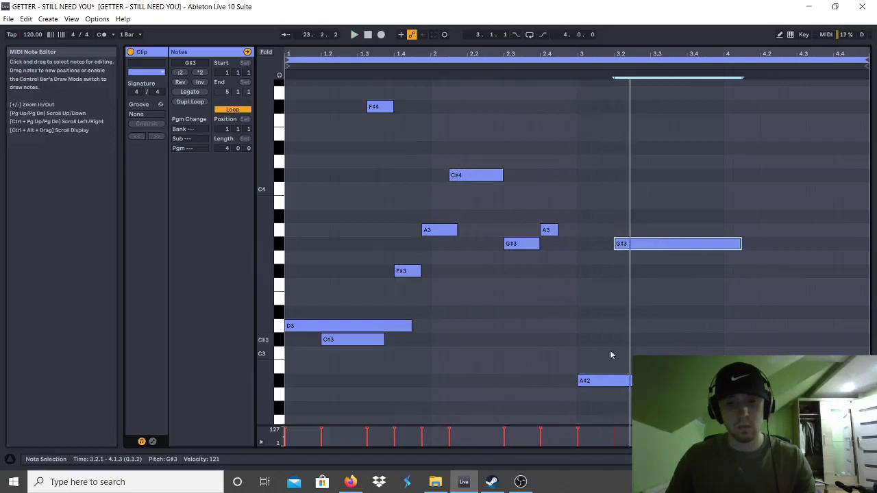
drag(601, 380, 604, 299)
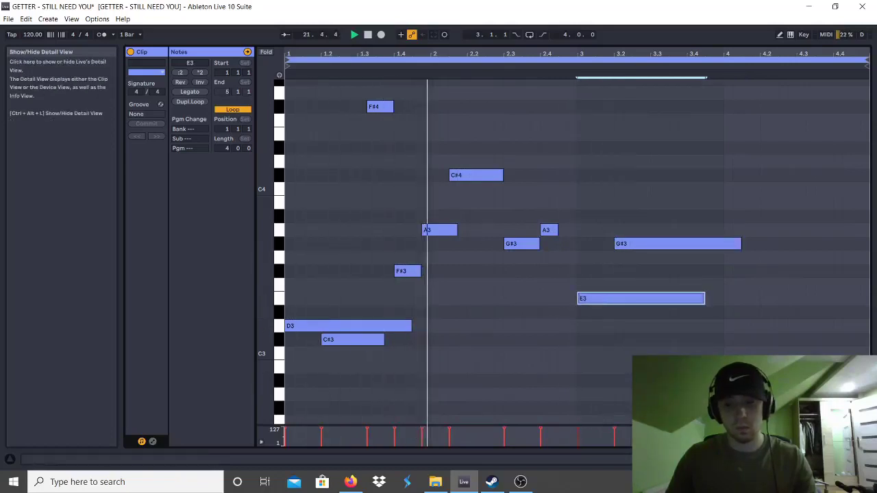
Return to the arrangement, delete track 2's Serum clip between bars 21 and 25, and play from bar 20.
key(Tab)
scroll(502, 161, up, 3)
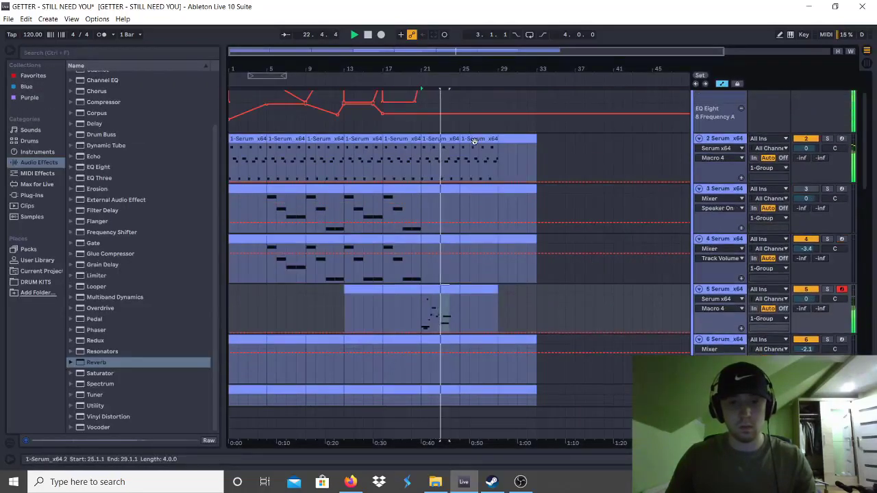
key(space)
click(437, 140)
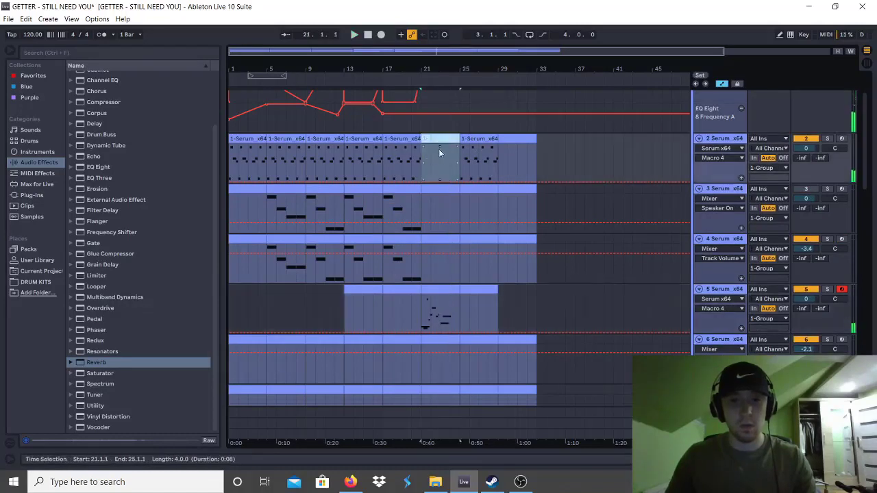
key(Delete)
click(407, 168)
key(space)
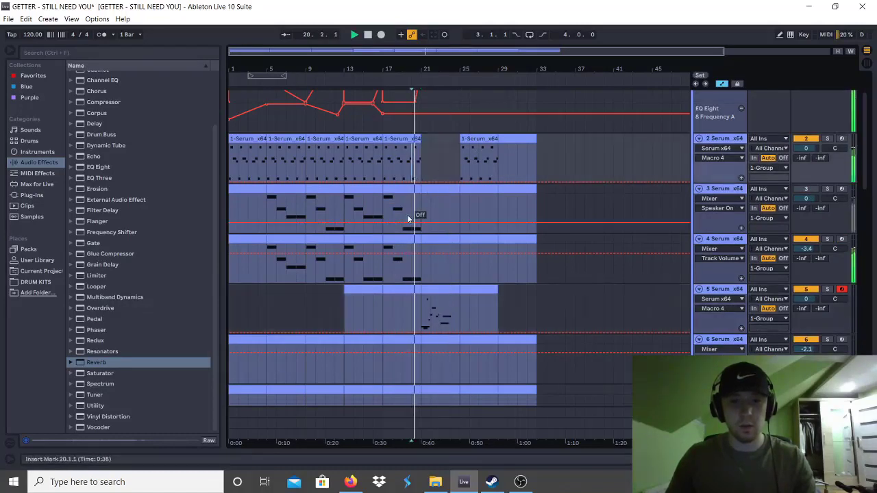
click(411, 241)
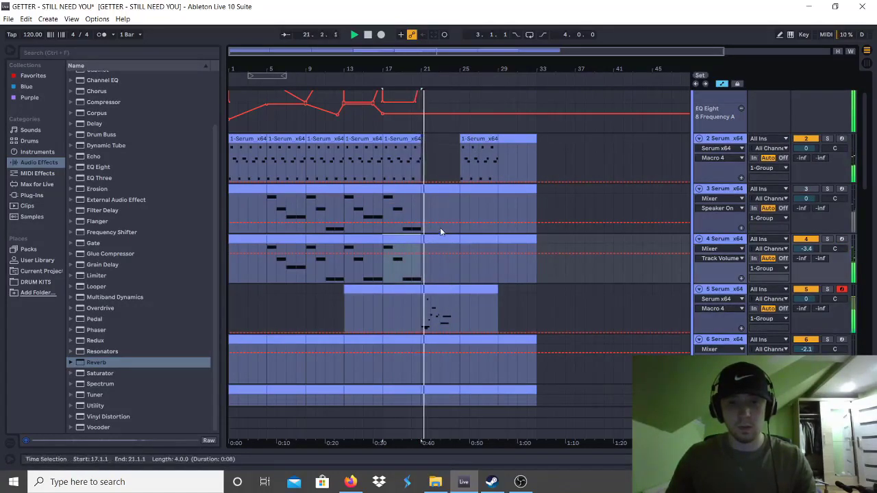
key(Up)
key(ctrl+d)
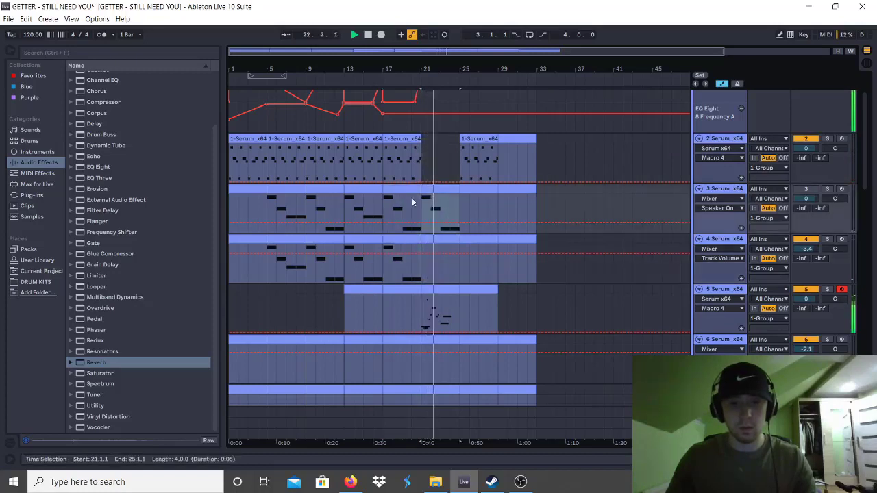
click(423, 212)
key(ctrl+z)
Duplicate track 4's clip from bar 17 to bar 21 and play from bar 21.
click(411, 240)
key(ctrl+d)
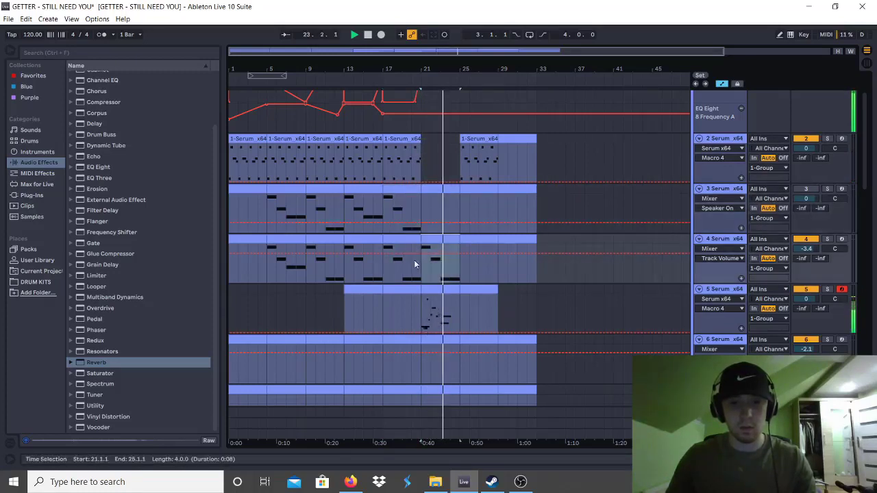
click(421, 274)
key(space)
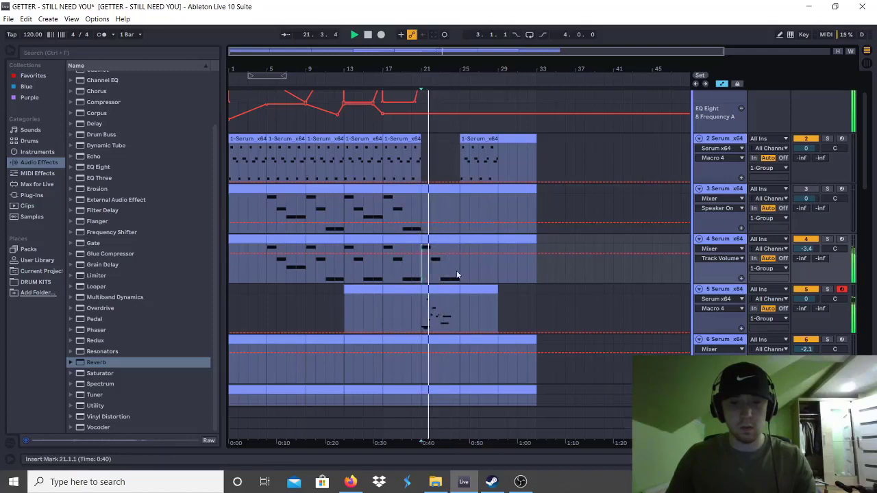
Duplicate track 4's four-bar clip at bar 21 once more and restart playback from bar 21.
click(316, 239)
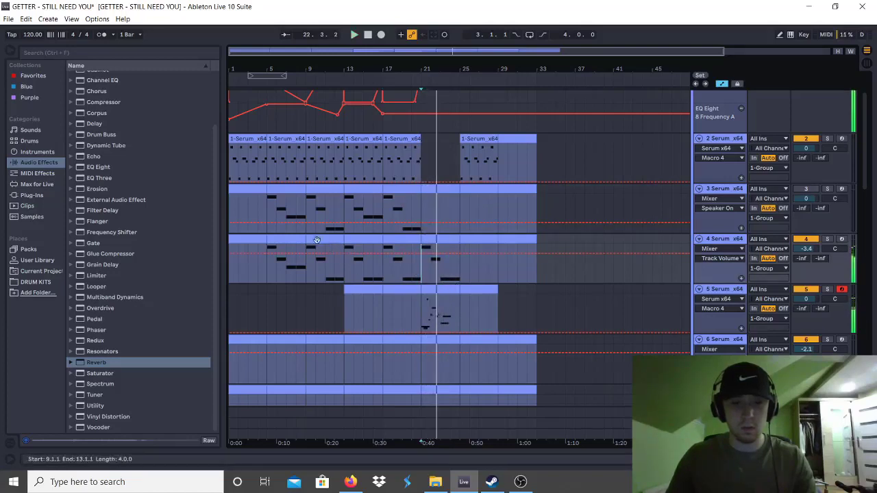
click(440, 239)
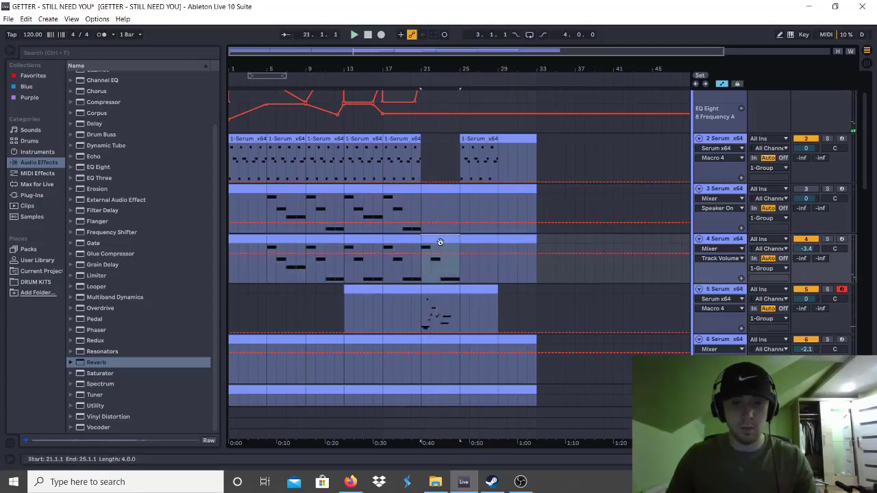
key(ctrl+d)
click(420, 274)
key(space)
Reopen track 5's MIDI clip and lower its bar 3 notes to B2 at 3.1.1 and C#3 at 3.2.1.
double_click(431, 290)
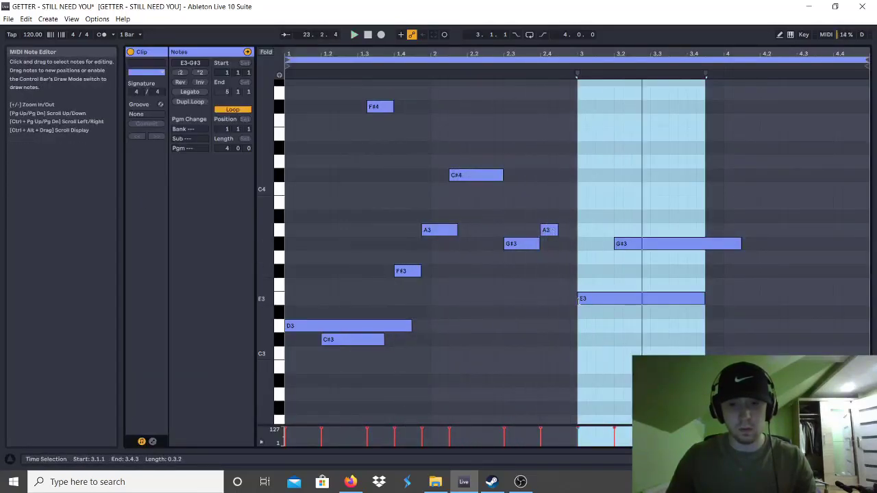
drag(592, 305, 592, 314)
click(528, 72)
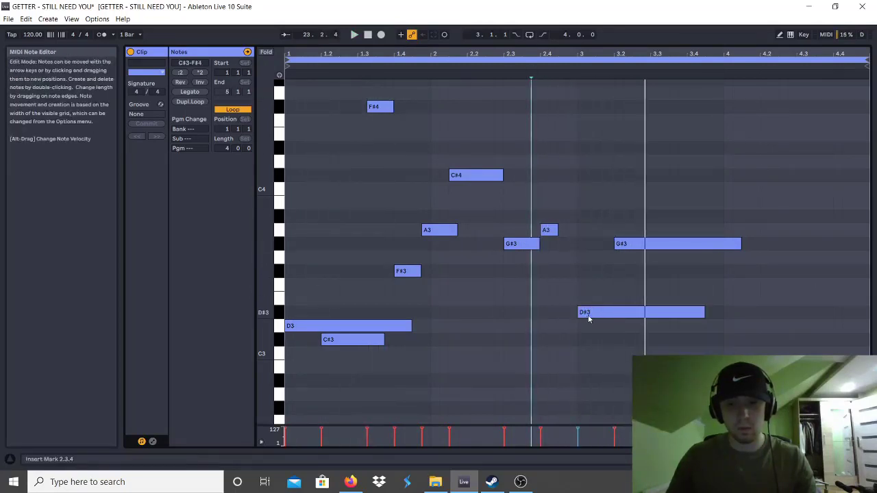
drag(588, 317, 595, 372)
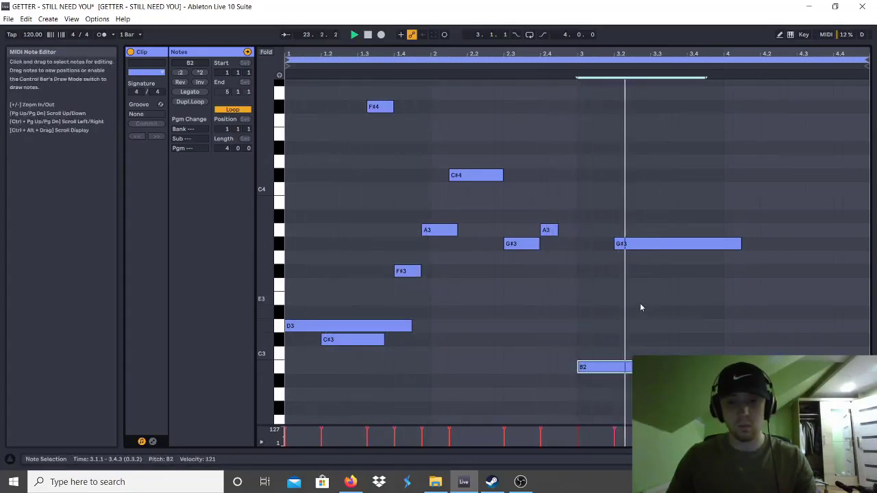
drag(630, 245, 630, 330)
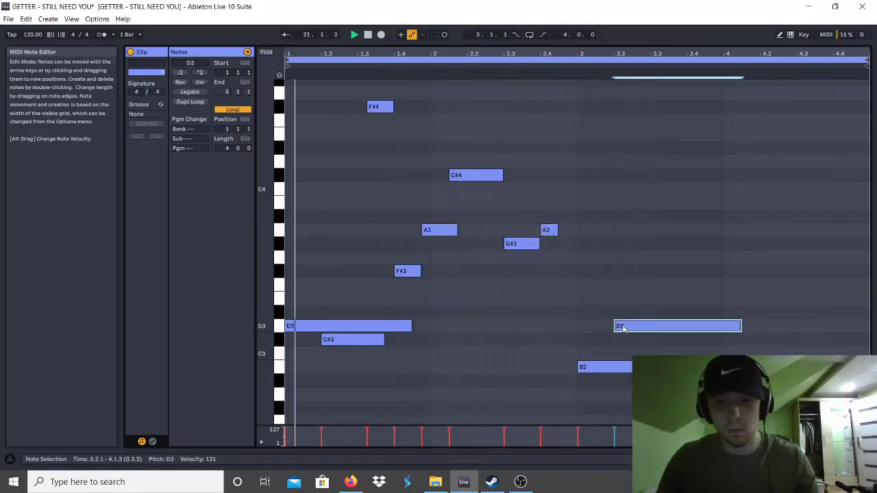
drag(629, 330, 622, 350)
Extend the melody with a long G#3 at 3.4, short F#4 and C#4 notes, and D3, F#3 and G#3 from 4.3.1 to 5.1.2.
key(ctrl+d)
drag(781, 337, 677, 231)
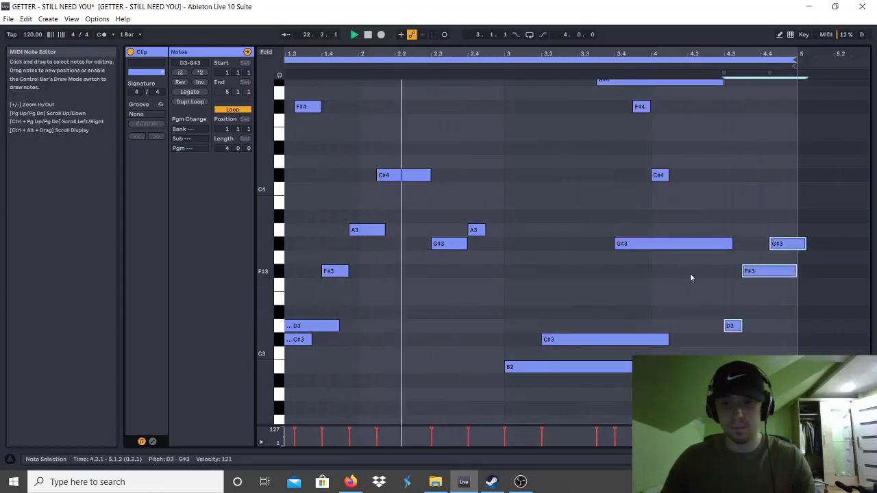
Add a short F#3 note in bar 4, shift it to run from 4.2.3 to 4.3.2, and raise it to F#4.
double_click(691, 274)
drag(694, 273, 710, 273)
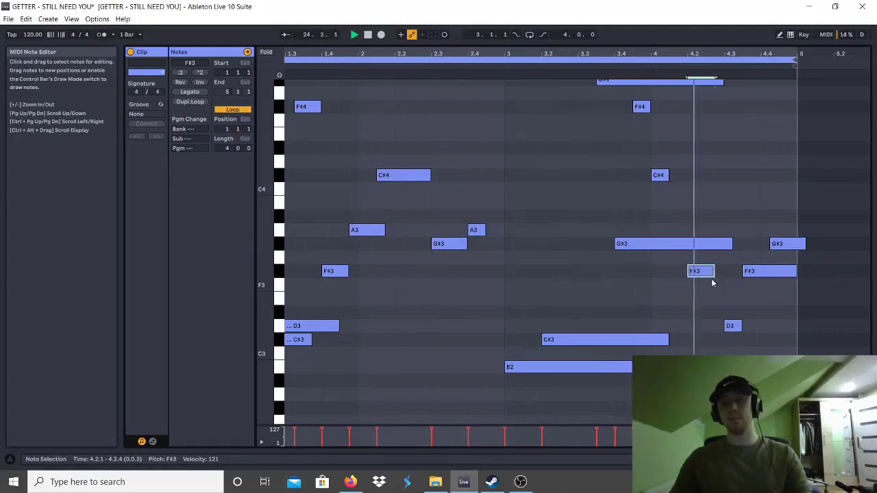
drag(712, 280, 724, 281)
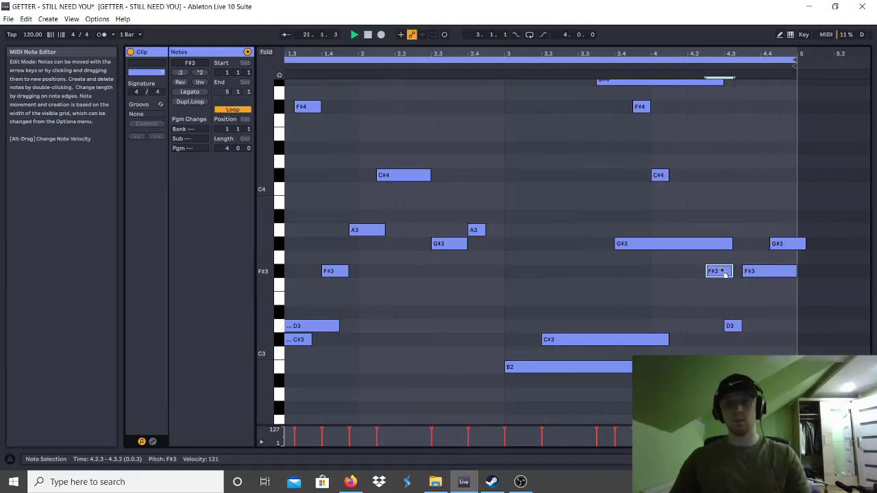
drag(723, 162, 722, 109)
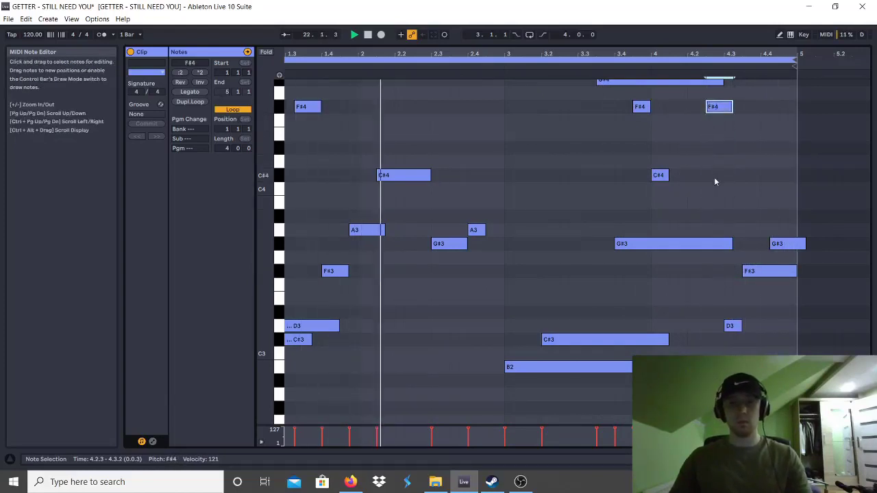
Raise the closing F#3 and G#3 notes to G#3 and A3, and lower the D3 note at 4.3.1 to C#3.
drag(764, 271, 794, 230)
double_click(772, 229)
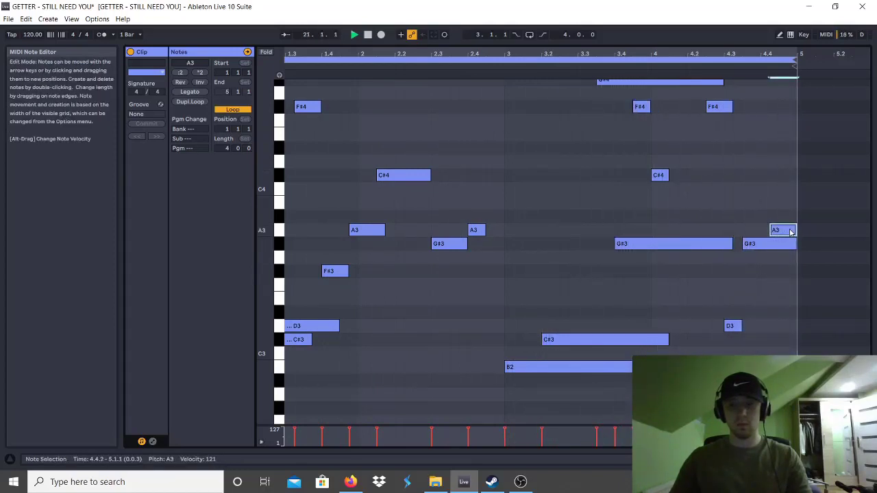
drag(731, 326, 731, 340)
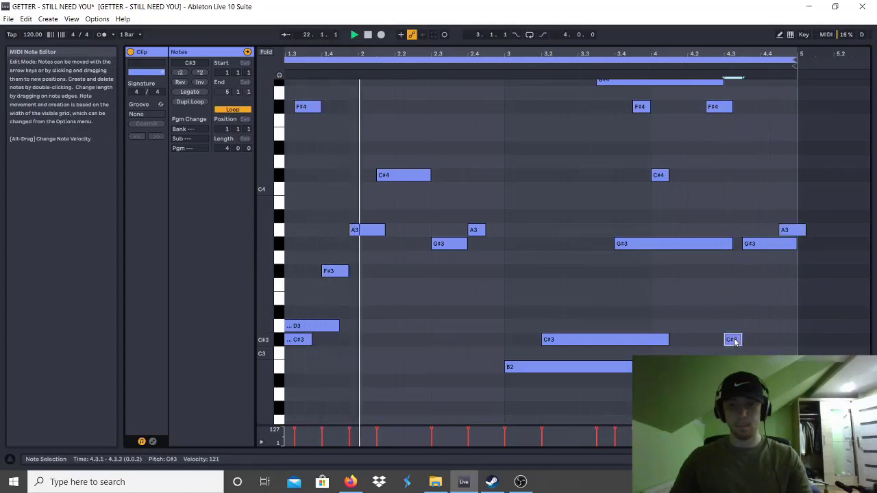
click(608, 68)
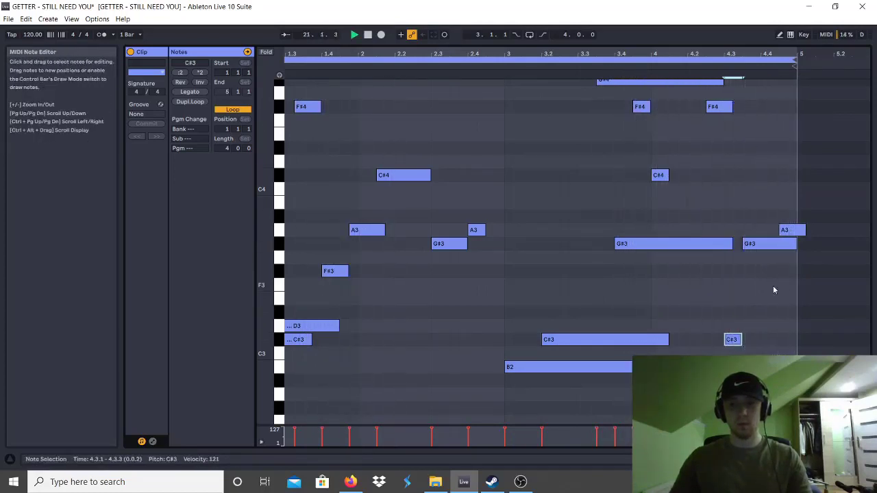
Add an F#3 note from 4.4.1 to 4.4.3 and raise the final A3 note to C#4.
double_click(765, 270)
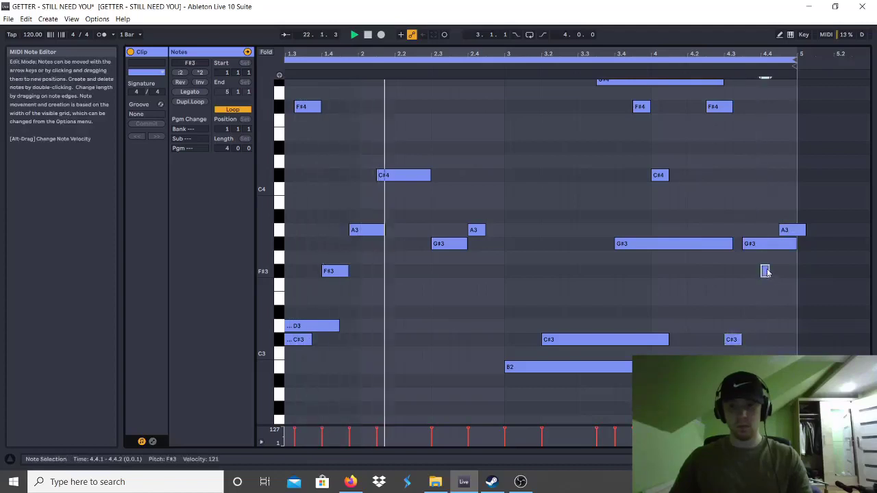
drag(769, 272, 777, 272)
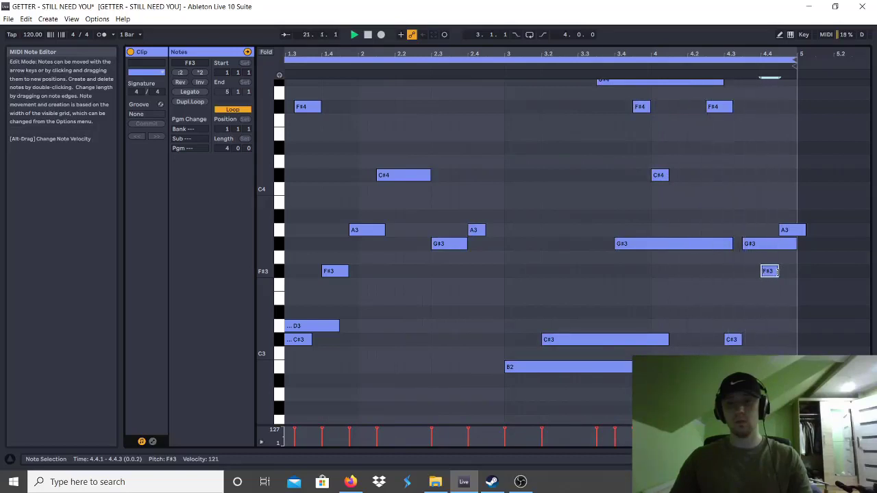
drag(796, 230, 796, 176)
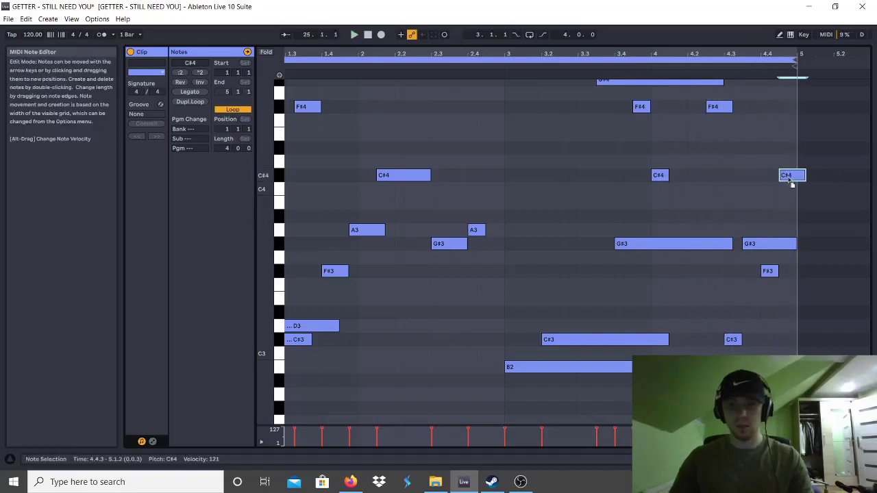
Copy the SINK WAT clip on track 10 to bar 21, shorten it to two bars, and duplicate it up to bar 25.
click(788, 232)
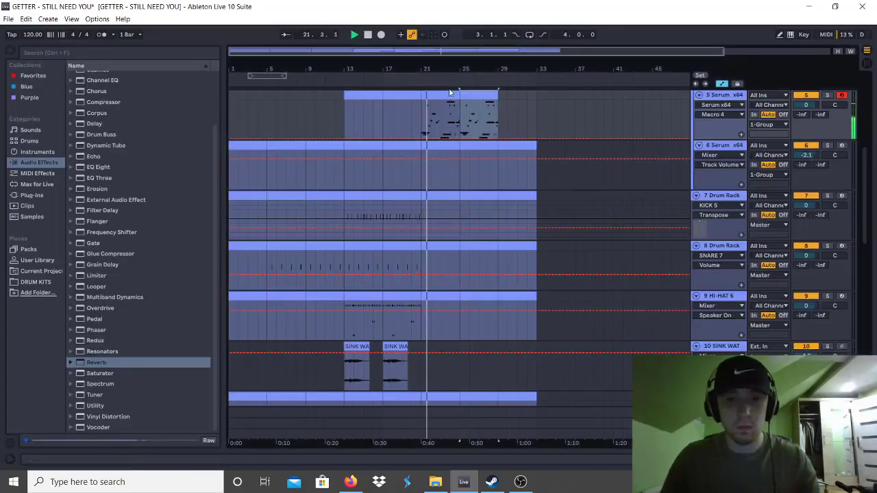
click(405, 362)
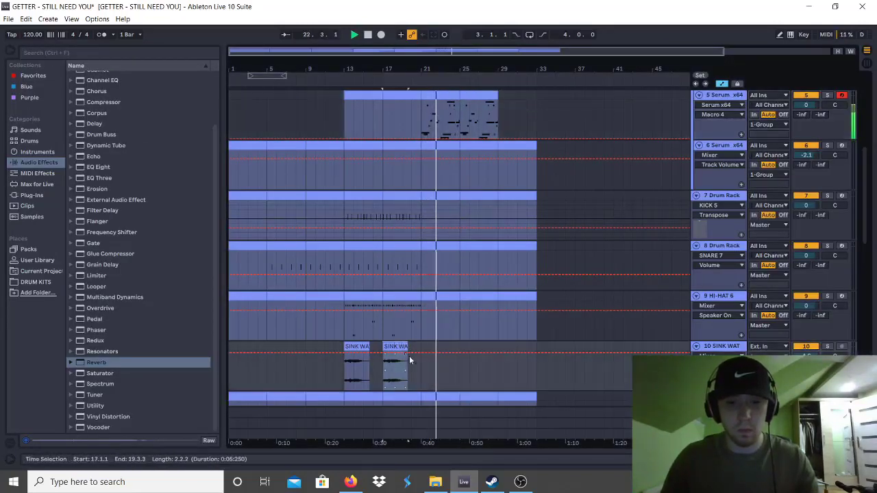
key(ctrl+v)
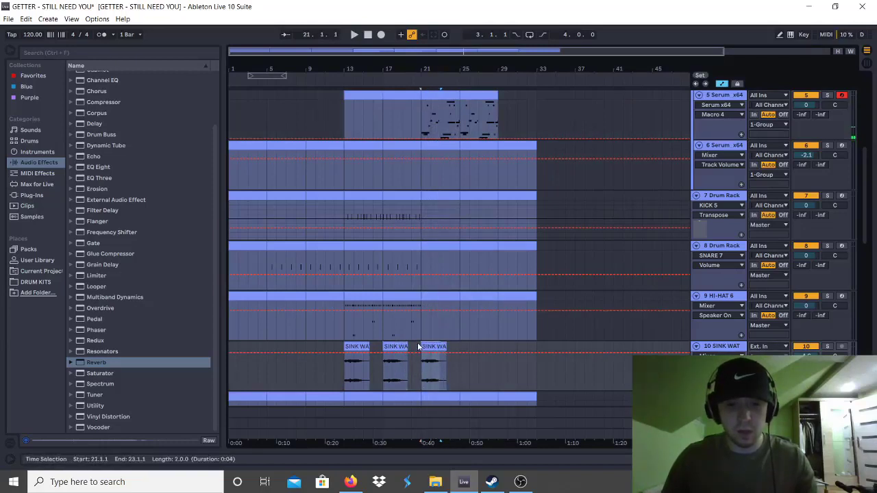
key(ctrl+d)
click(420, 373)
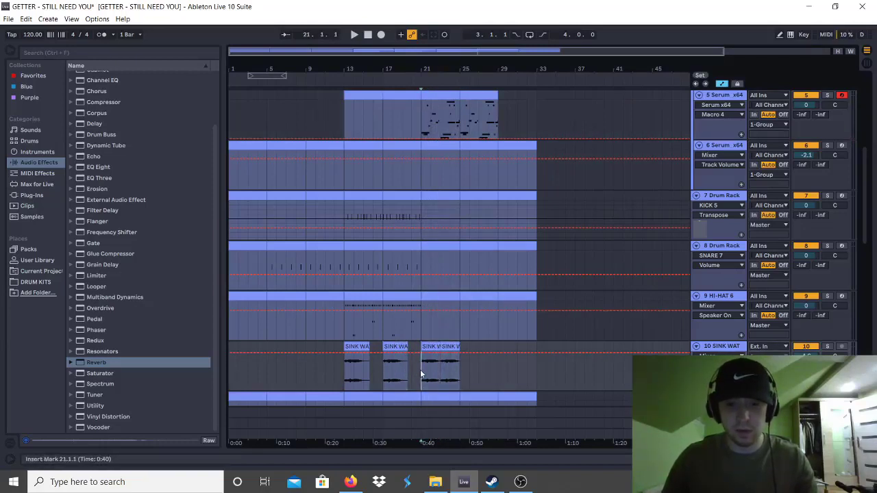
Copy the hi-hat clip at bar 17 on track 9 to bar 21.
click(410, 299)
key(ctrl+c)
click(424, 331)
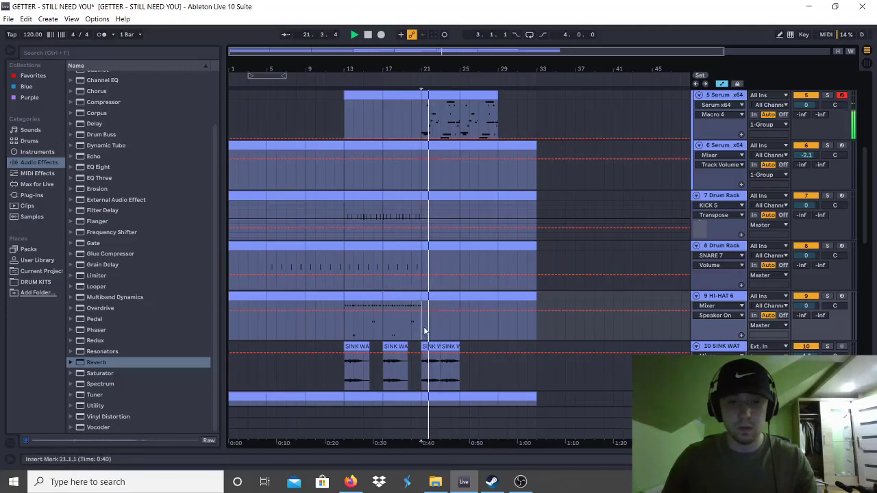
key(ctrl+v)
click(424, 331)
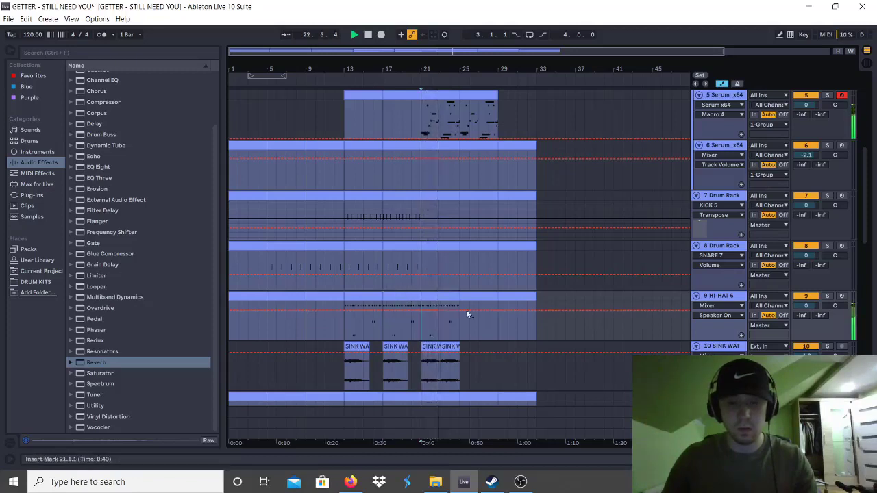
Copy the snare clip at bar 17 on track 8 to bar 25.
click(400, 244)
key(ctrl+c)
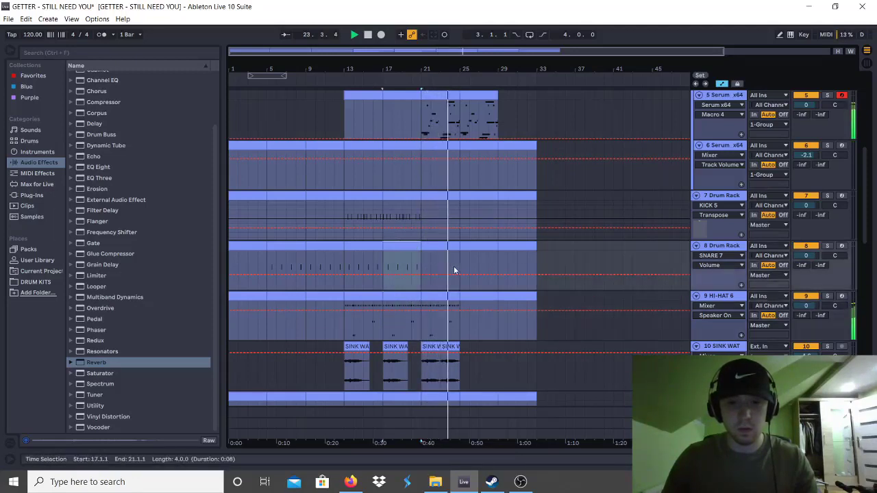
click(459, 263)
key(ctrl+v)
Duplicate the hi-hat clip at bar 21 to bar 25, and copy the bar 13 kick clip to bars 25 and 29.
click(438, 298)
key(ctrl+d)
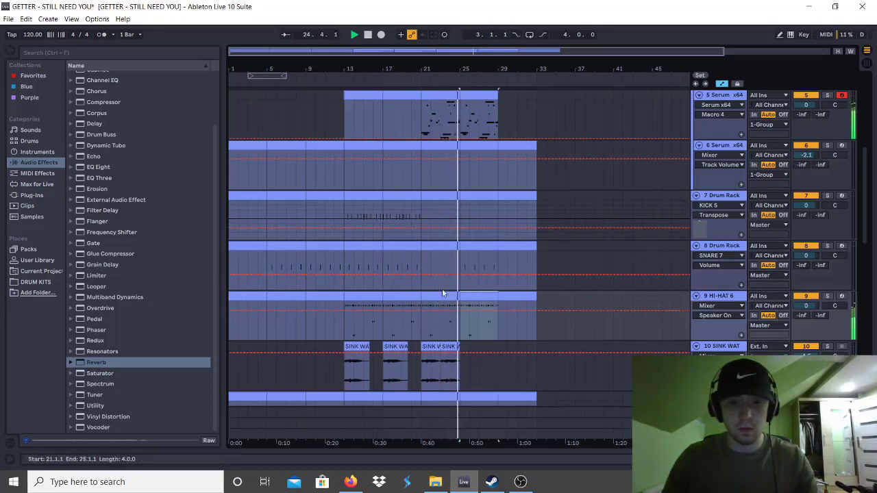
click(452, 220)
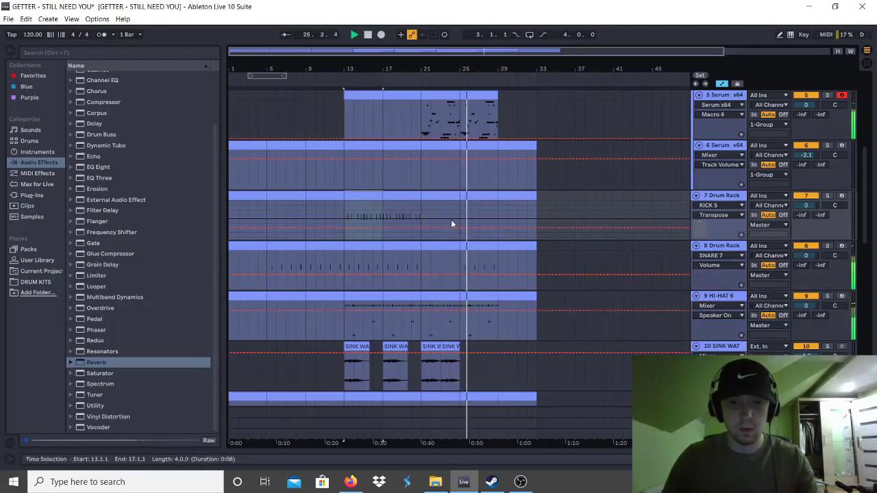
key(ctrl+d)
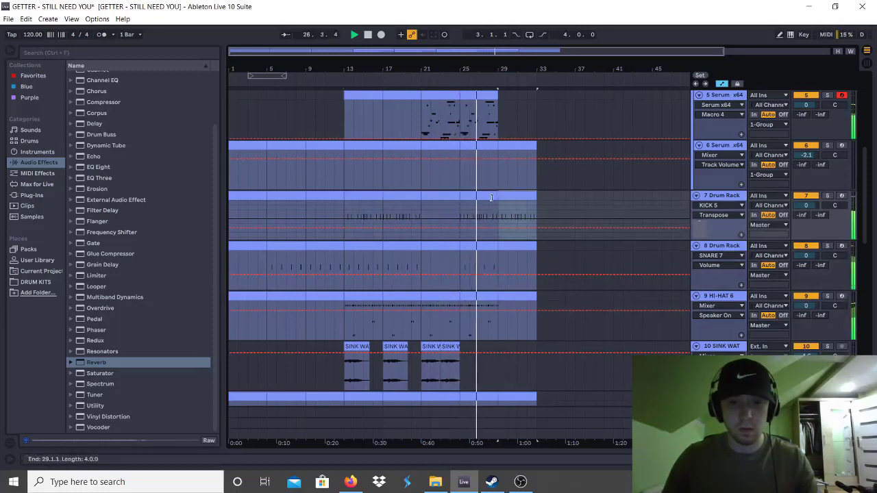
Open the kick clip at bar 25 and delete every kick note after the first one.
double_click(487, 195)
key(space)
drag(332, 101, 868, 76)
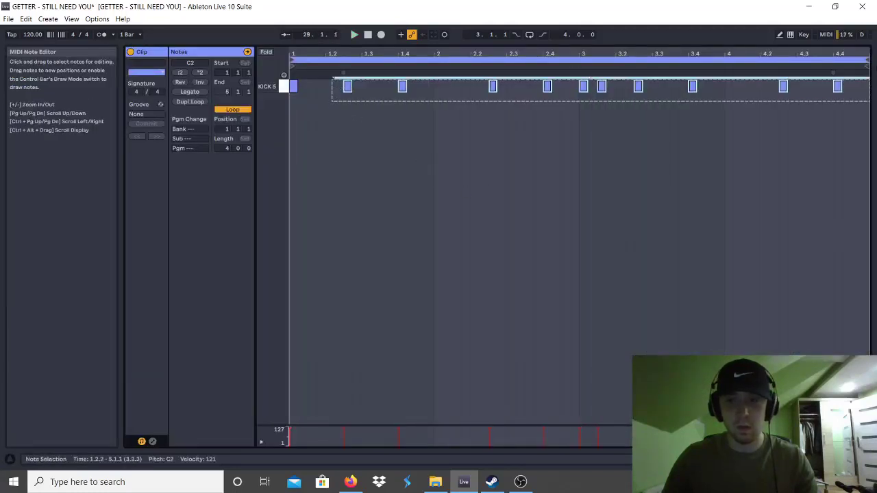
key(Delete)
Repeat the first kick on every beat of bar 1 in the clip and play it back.
click(324, 83)
drag(324, 84, 292, 84)
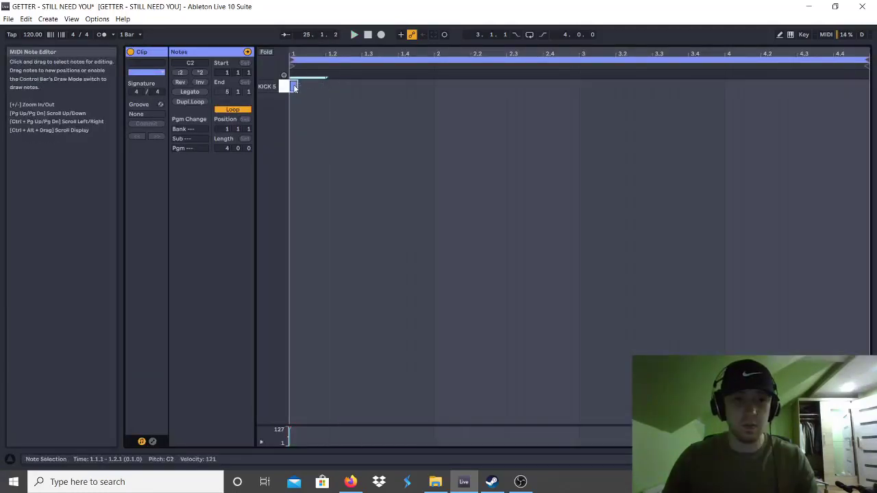
key(ctrl+d)
key(ctrl+d)
key(ctrl+d)
key(space)
Repeat the four-kick bar across all four bars of the clip, and duplicate the finished kick clip to bar 29.
drag(435, 87, 288, 88)
shift+click(289, 87)
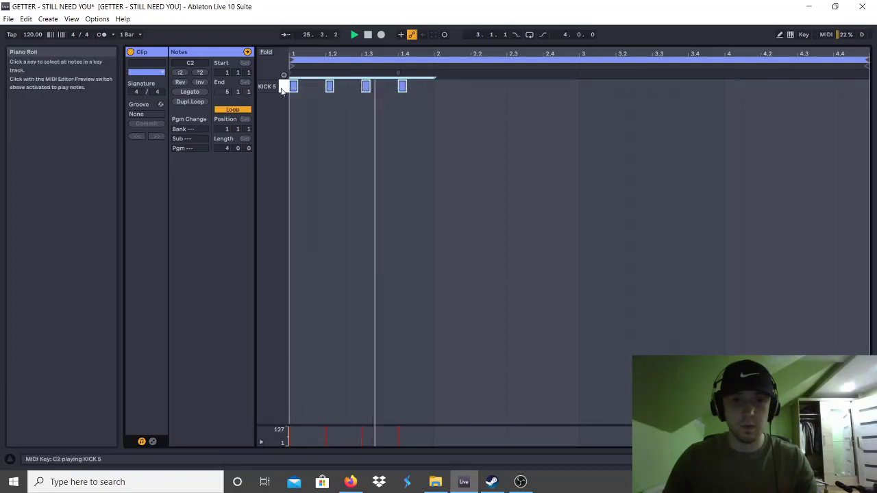
key(ctrl+d)
key(ctrl+d)
key(ctrl+d)
key(ctrl+alt+l)
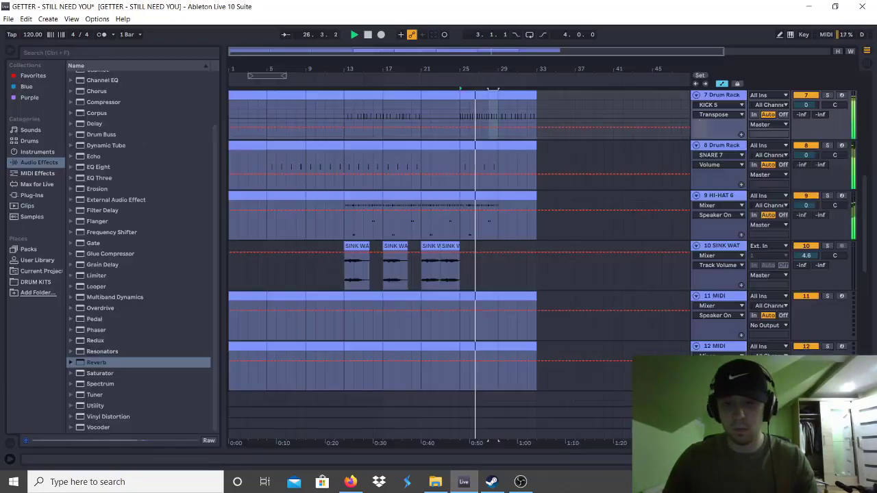
scroll(588, 151, up, 2)
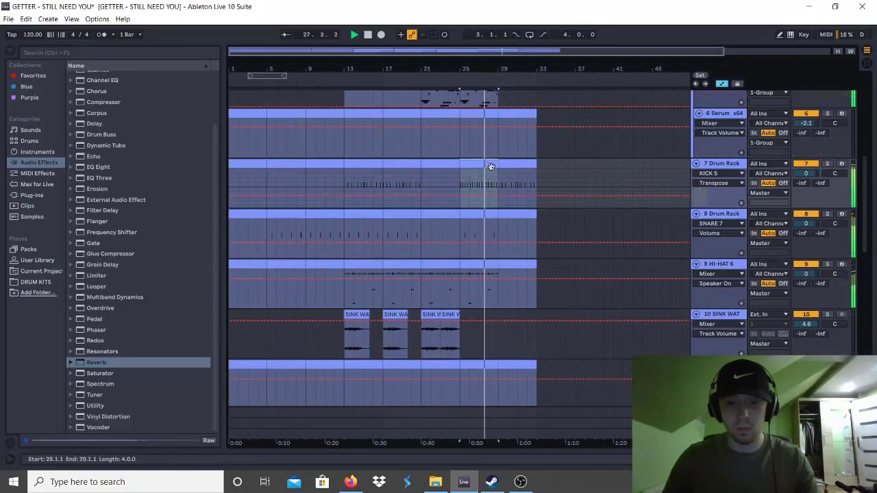
click(512, 162)
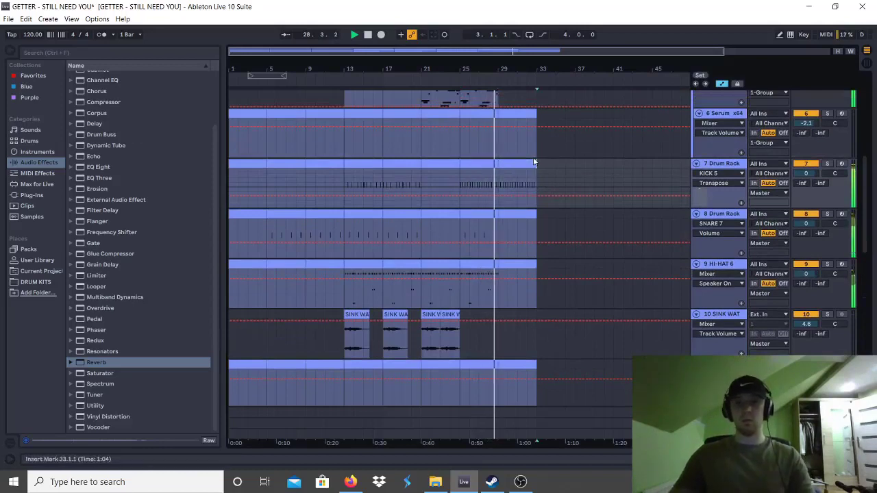
Open the kick clip at bar 29 and add kicks at 1.1.4 and 1.2.3.
double_click(527, 160)
key(space)
drag(315, 86, 293, 87)
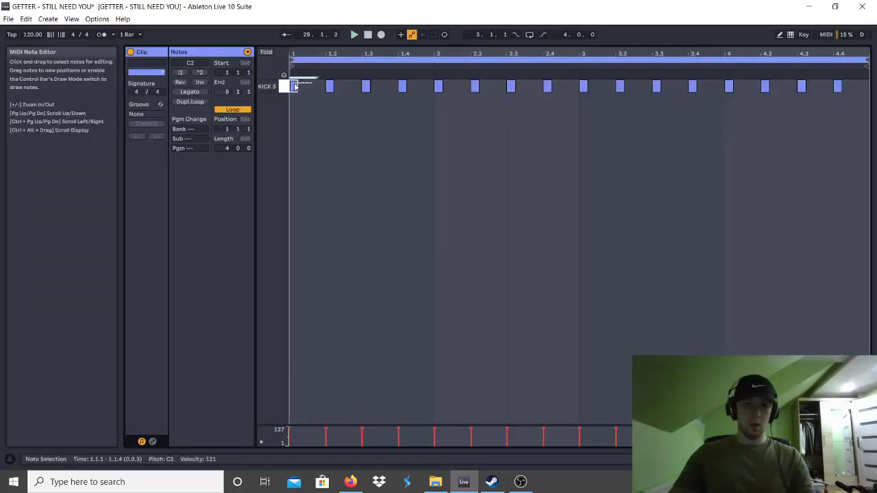
key(space)
key(ctrl+d)
key(ctrl+d)
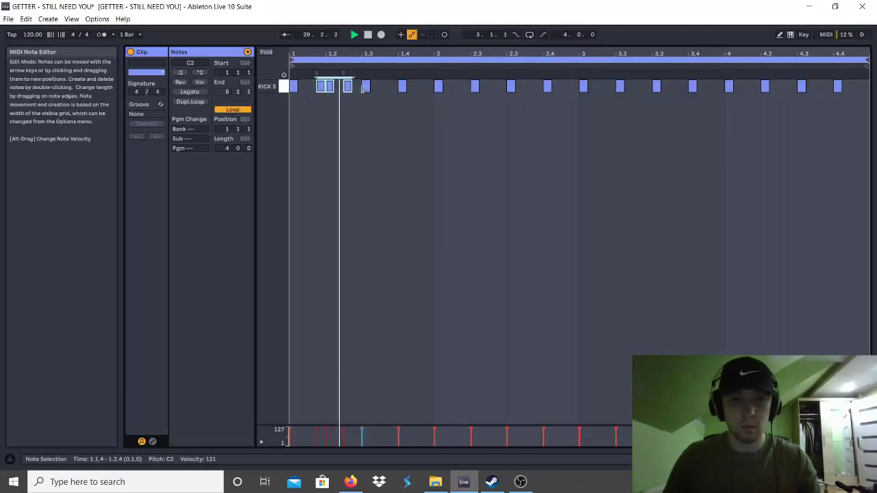
Play the kick pattern and duplicate the first two beats of bar 1 over its last two beats.
key(space)
key(space)
drag(357, 88, 292, 87)
key(ctrl+d)
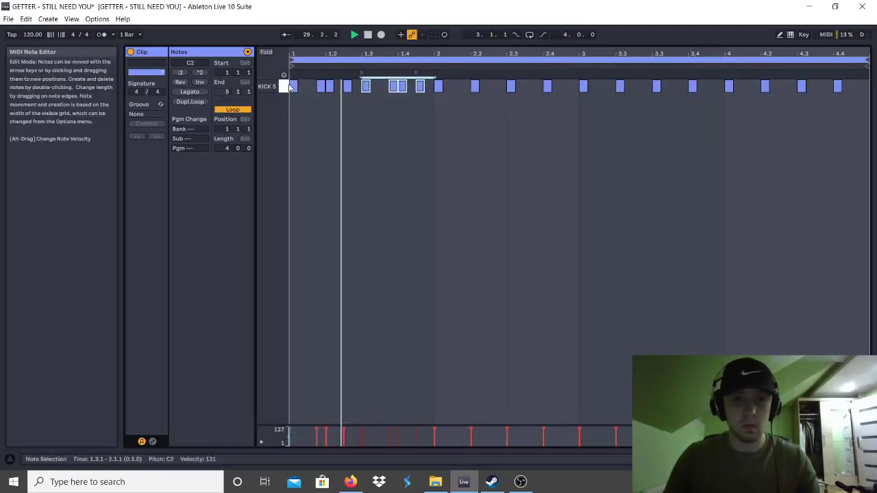
Fill bar 2 of the kick clip with eighth-note kicks by repeating the kick at 2.1.1.
click(445, 89)
drag(453, 91, 437, 90)
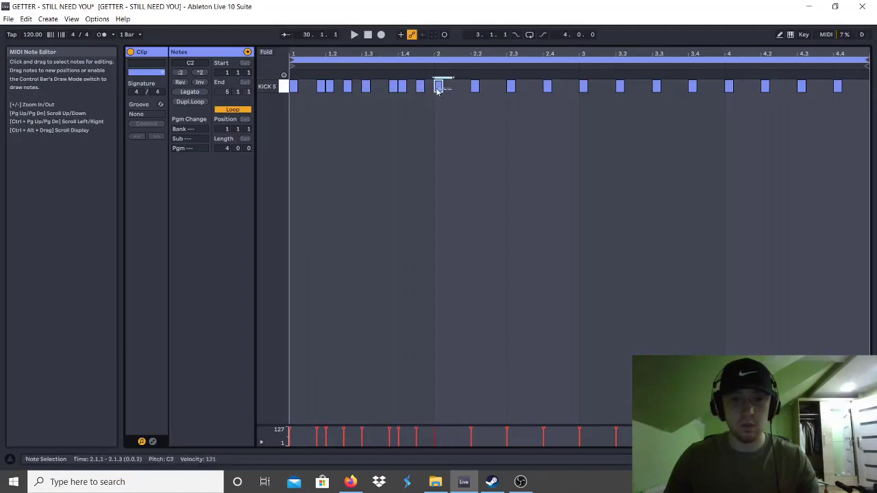
key(ctrl+d)
key(ctrl+d)
key(ctrl+d)
key(ctrl+d)
key(ctrl+d)
key(ctrl+d)
key(ctrl+d)
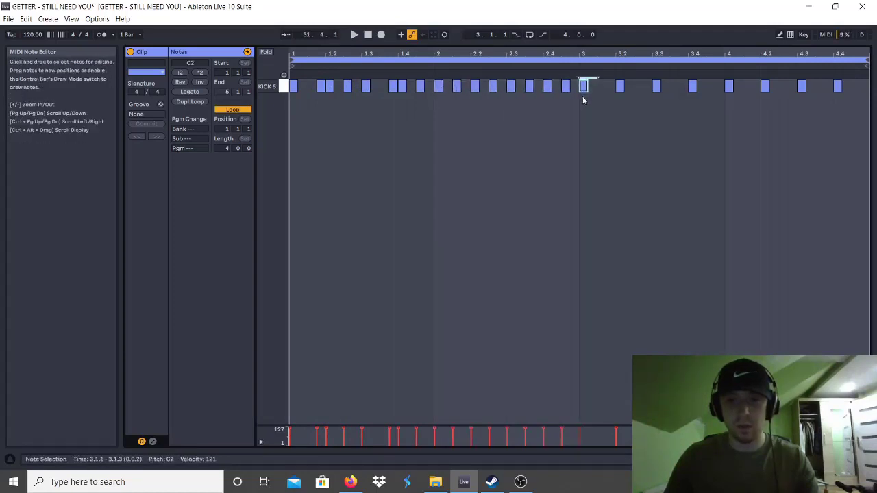
Add a kick at 3.1.3 and repeat the first beat's two kicks to fill bar 3 with eighth notes.
double_click(592, 86)
double_click(601, 86)
double_click(610, 86)
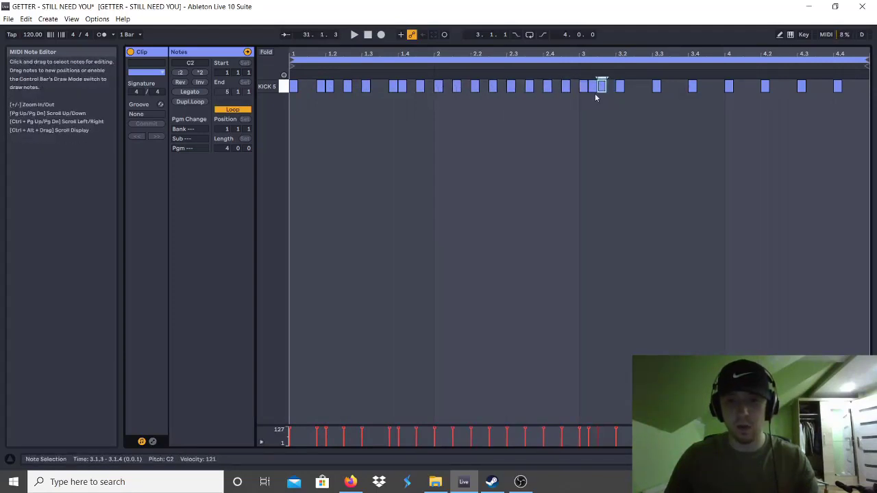
double_click(594, 87)
double_click(613, 87)
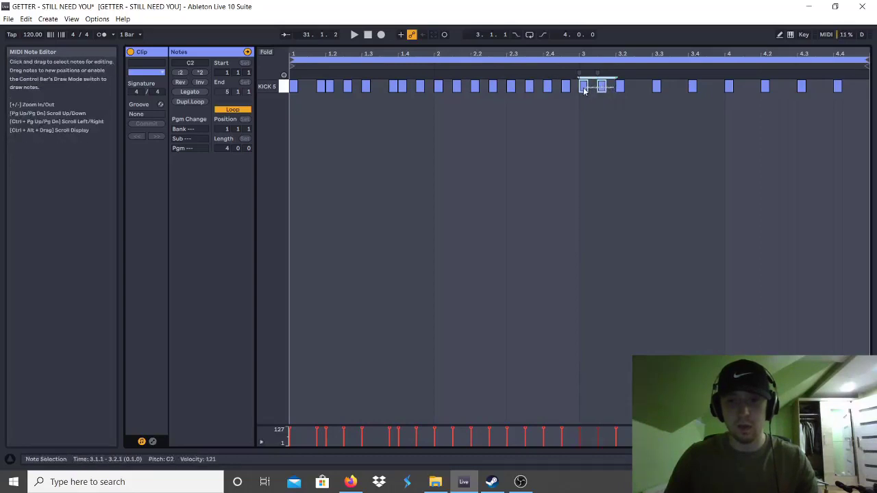
key(ctrl+d)
key(ctrl+d)
key(ctrl+d)
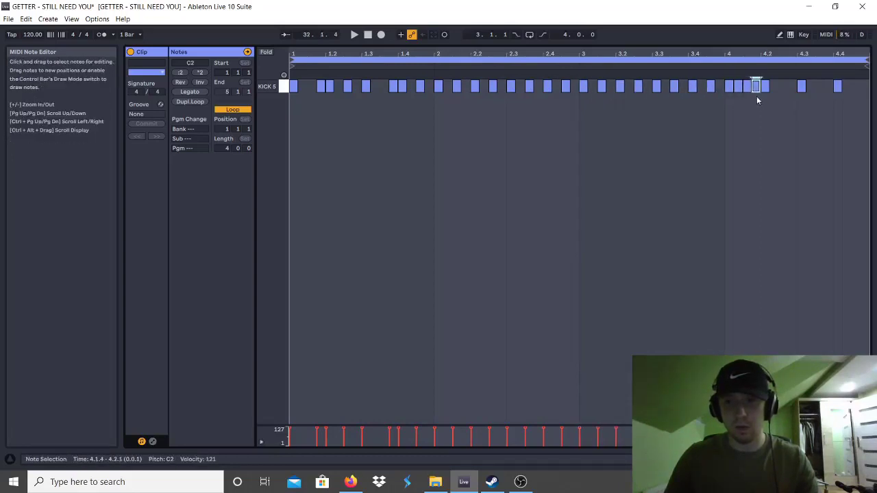
Fill bar 4 of the kick clip with sixteenth-note kicks by repeating its first beat, play it, and close the note editor.
drag(757, 96, 727, 83)
key(ctrl+d)
key(ctrl+d)
key(ctrl+d)
key(space)
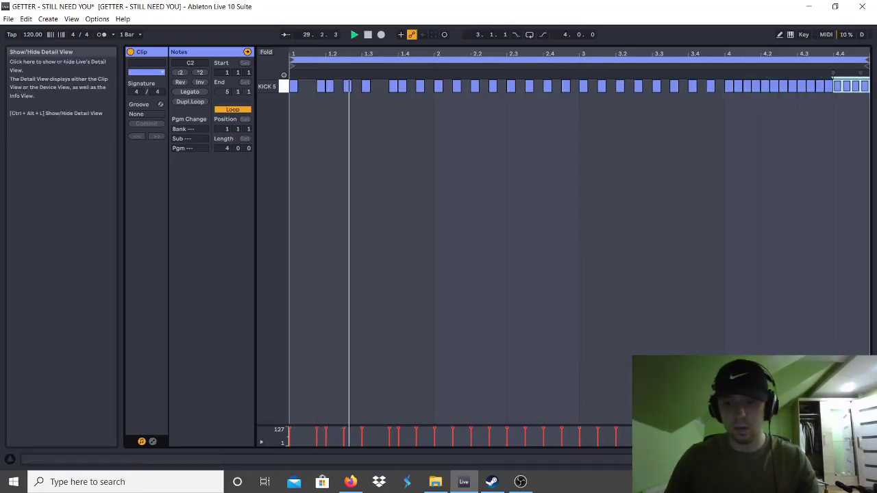
click(866, 459)
Play the arrangement from bar 1 and look over the tracks.
key(space)
click(332, 112)
key(space)
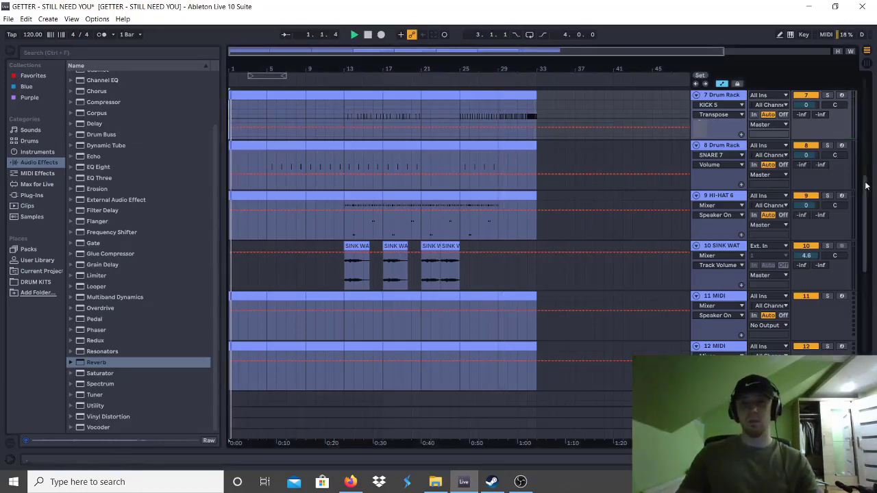
scroll(446, 219, up, 3)
scroll(577, 149, up, 4)
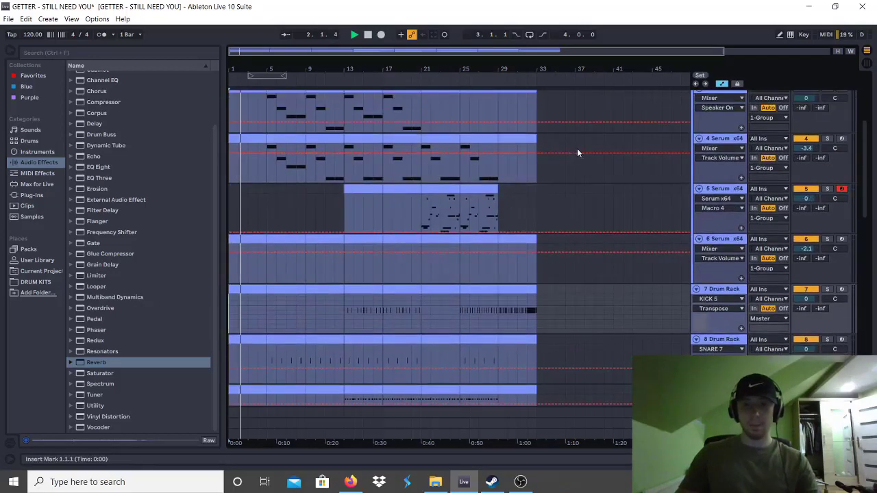
scroll(581, 159, down, 5)
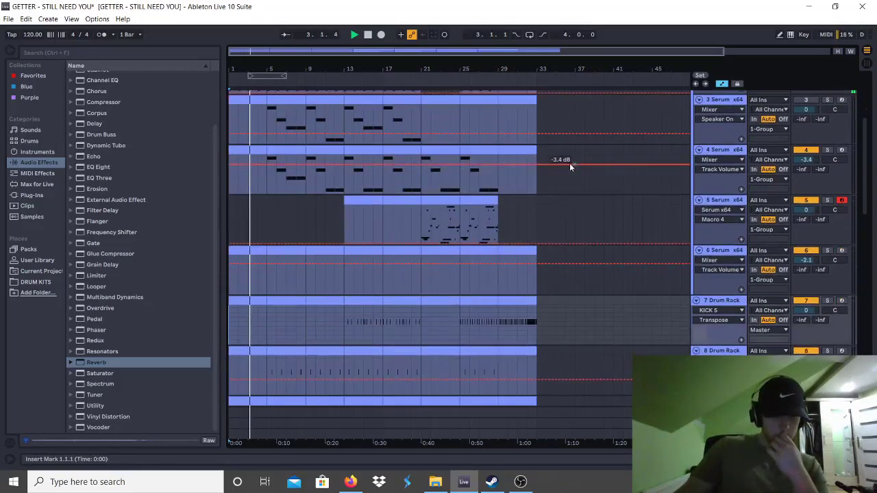
Copy the SINK WAT clip at bar 13 to bar 2 on track 10 and play from the start.
click(359, 294)
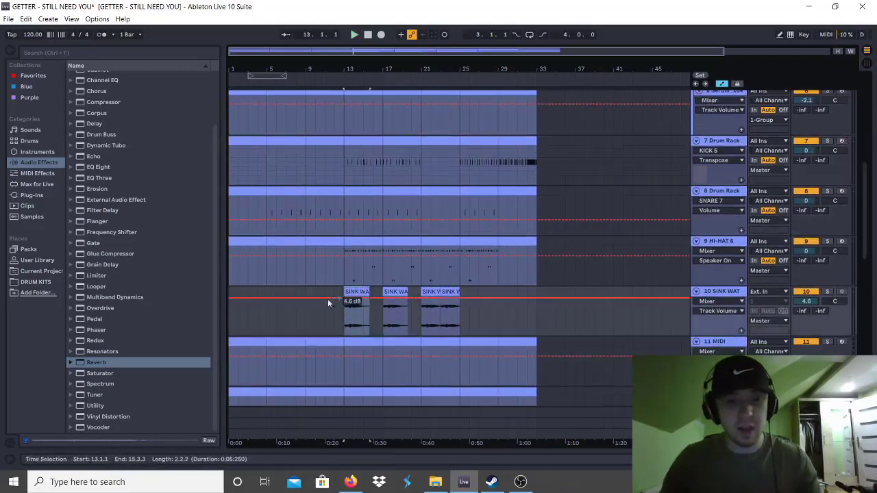
click(233, 321)
key(ctrl+v)
key(space)
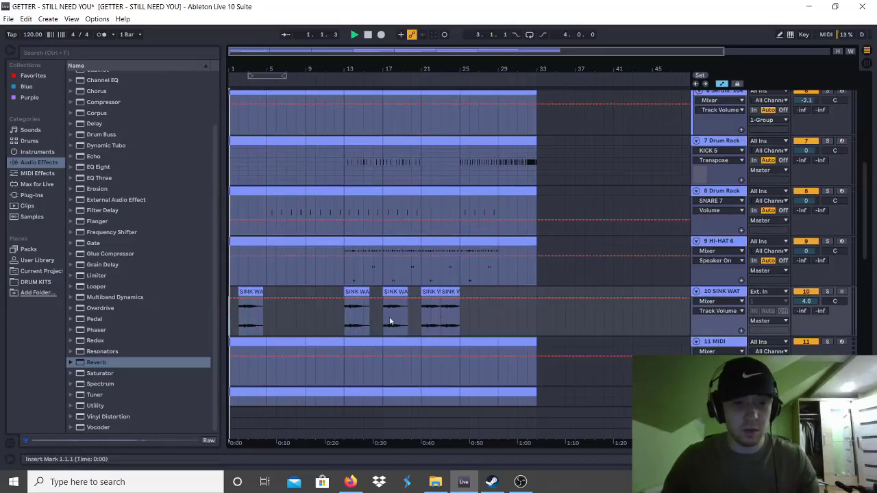
Open the SINK WAT track's device chain and add an EQ Eight to it.
right_click(720, 293)
double_click(721, 292)
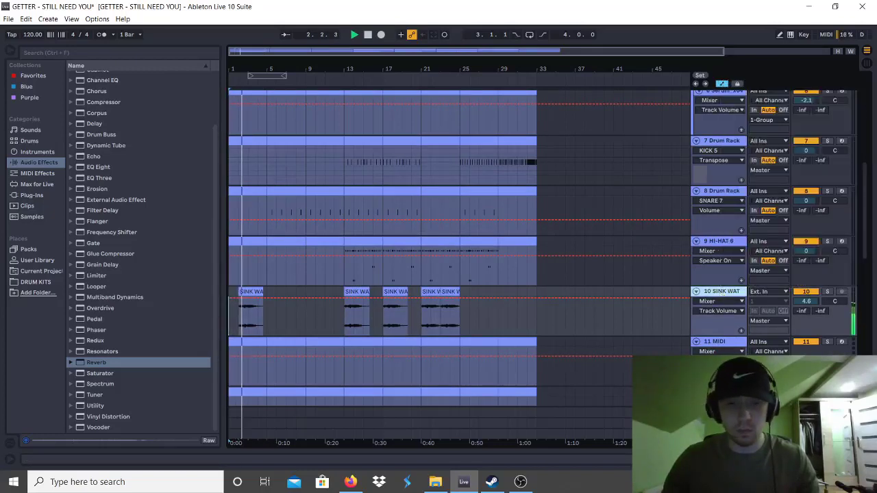
scroll(107, 158, down, 1)
scroll(109, 165, down, 3)
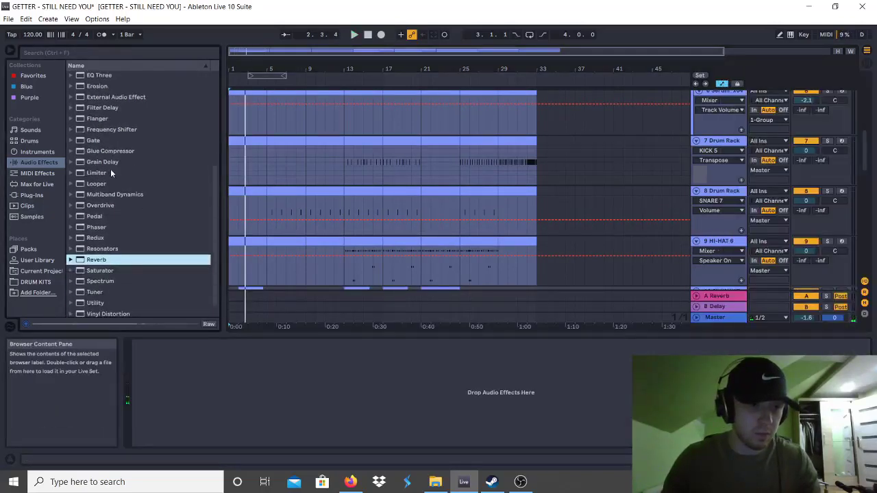
scroll(106, 259, up, 3)
right_click(106, 259)
click(93, 170)
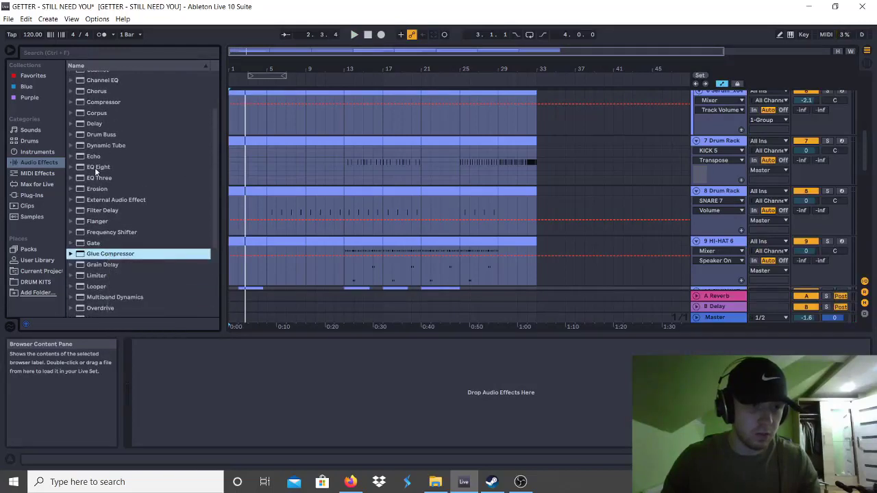
drag(96, 171, 248, 393)
Play from the start, enable EQ Eight's high-cut filter 8, and expand the frequency display.
key(space)
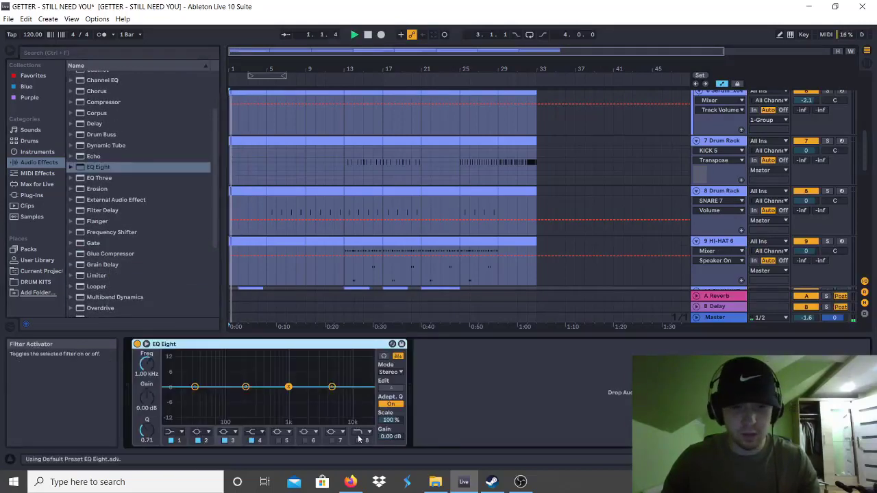
click(359, 440)
click(392, 343)
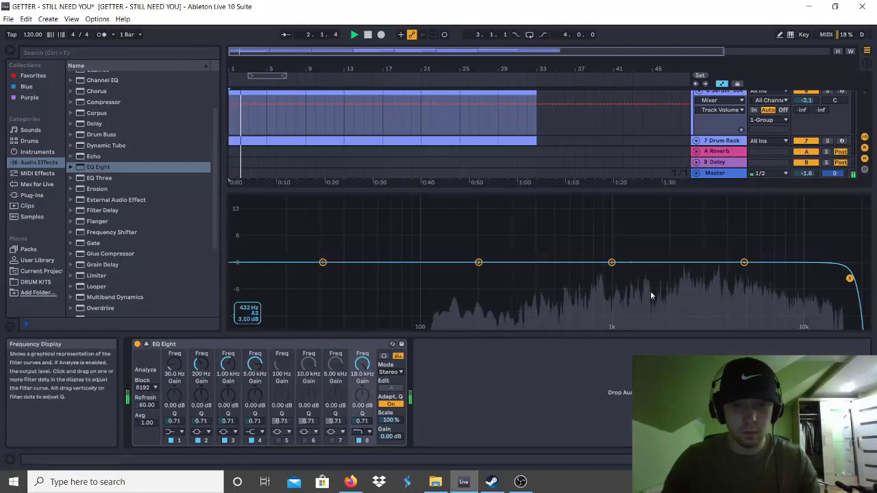
Lower SINK WAT's EQ Eight filter 8 frequency to about 530 Hz and automate it to rise from bar 13 to bar 17.
drag(362, 363, 361, 426)
click(864, 459)
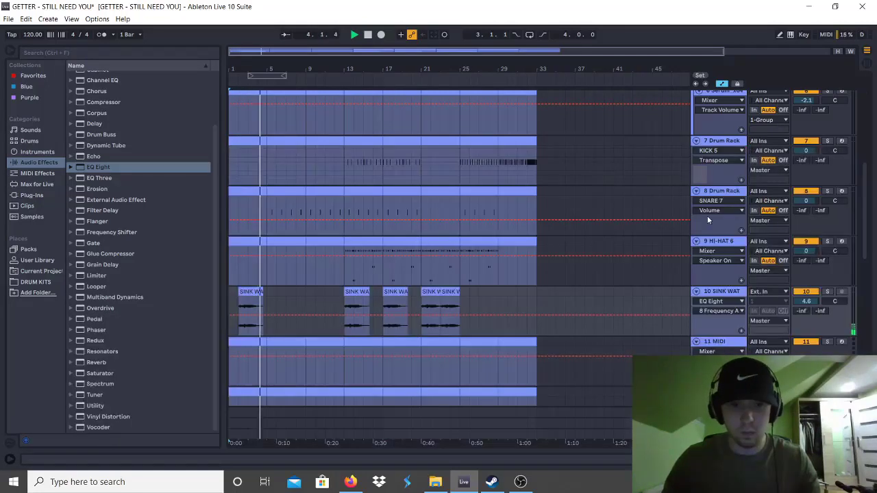
click(740, 331)
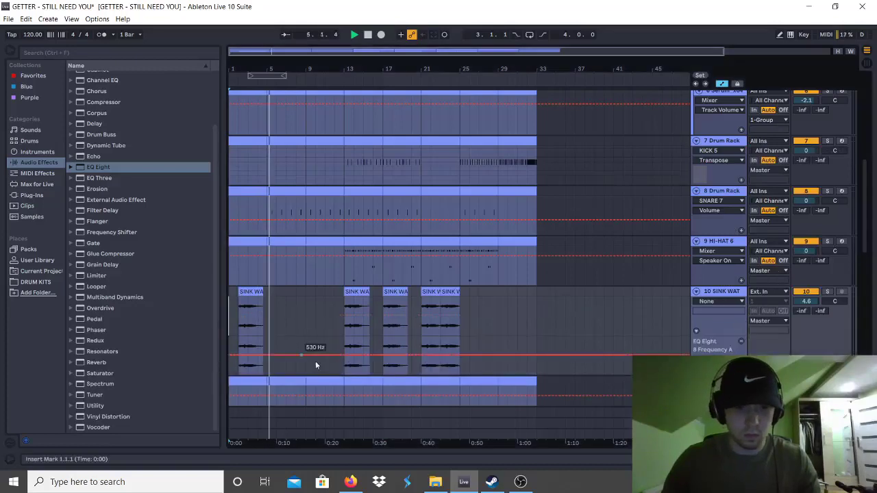
click(344, 356)
drag(353, 356, 382, 337)
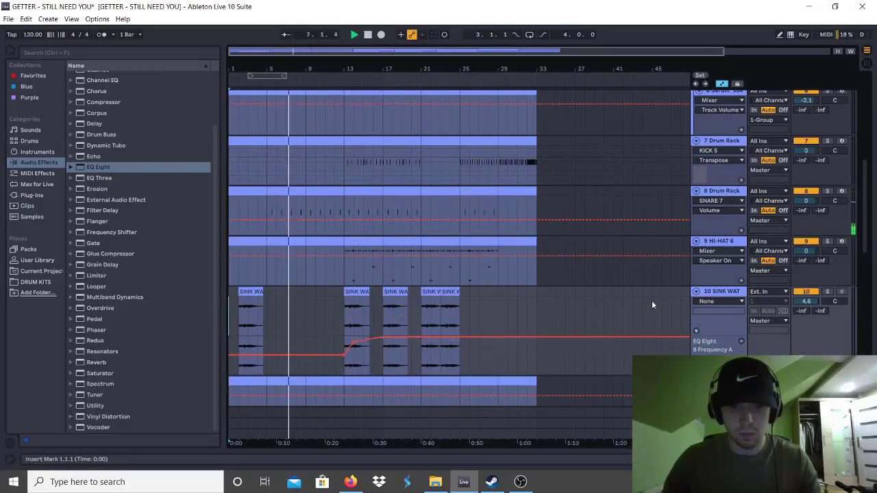
Insert a new audio track below SINK WAT and colour it the same blue as the other tracks.
click(734, 293)
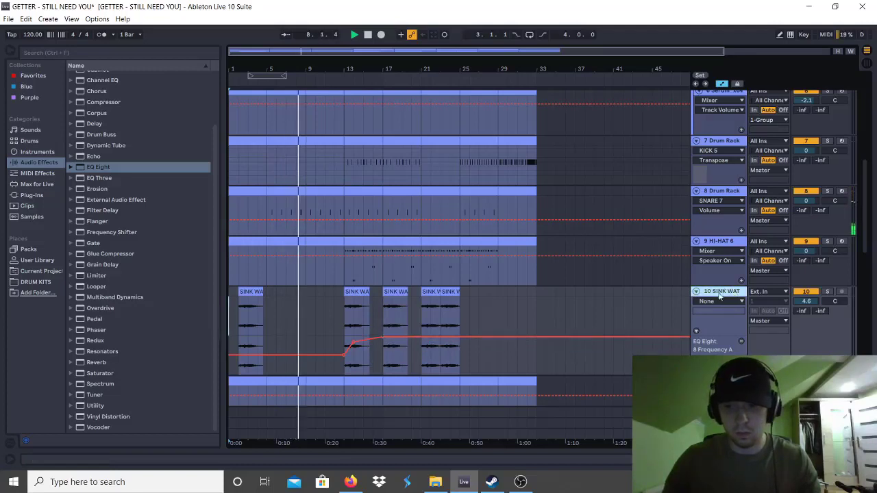
right_click(719, 295)
click(754, 172)
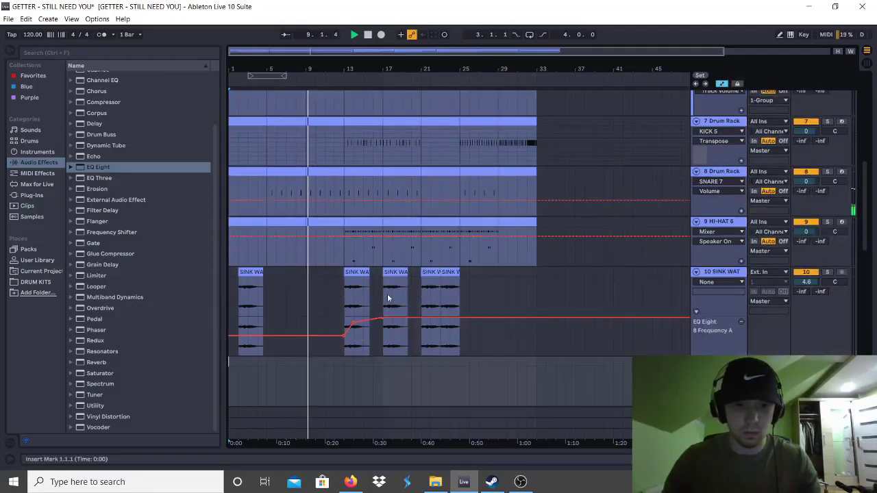
right_click(773, 326)
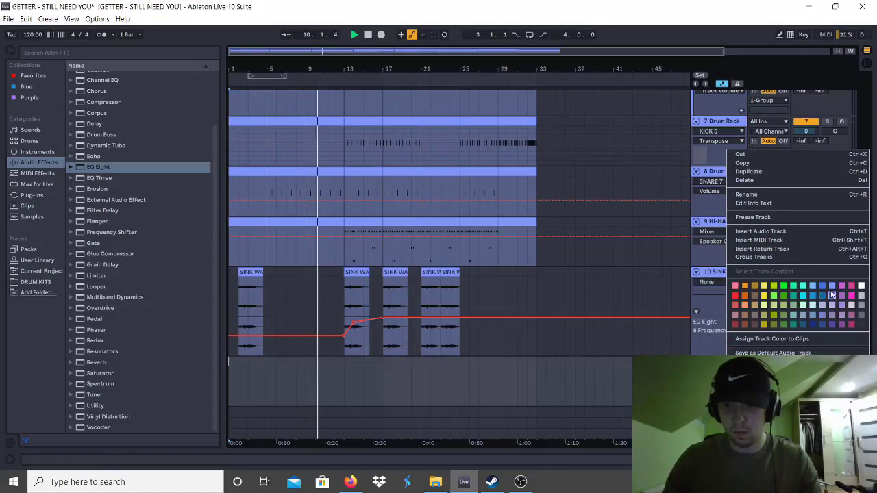
click(831, 294)
Try the CHARCOAL.wav sample from the FLOWER DRUM KIT foleys at bar 1 on the new audio track.
click(36, 281)
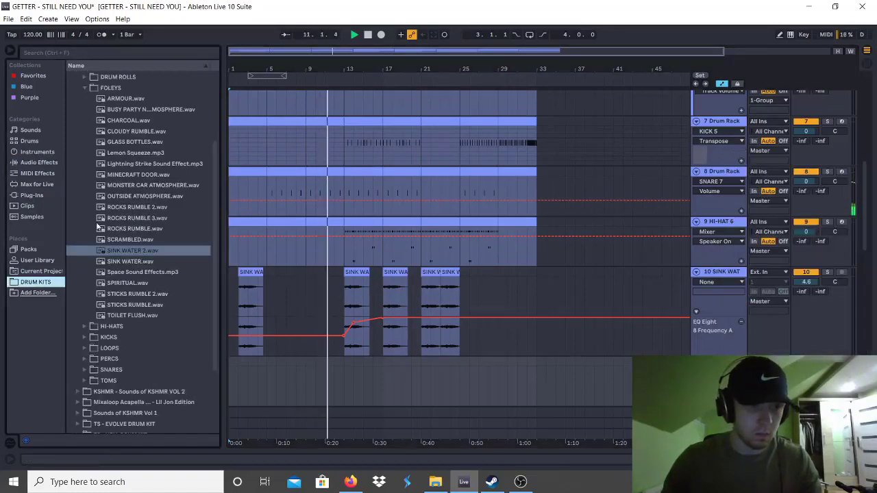
scroll(106, 216, up, 2)
click(121, 166)
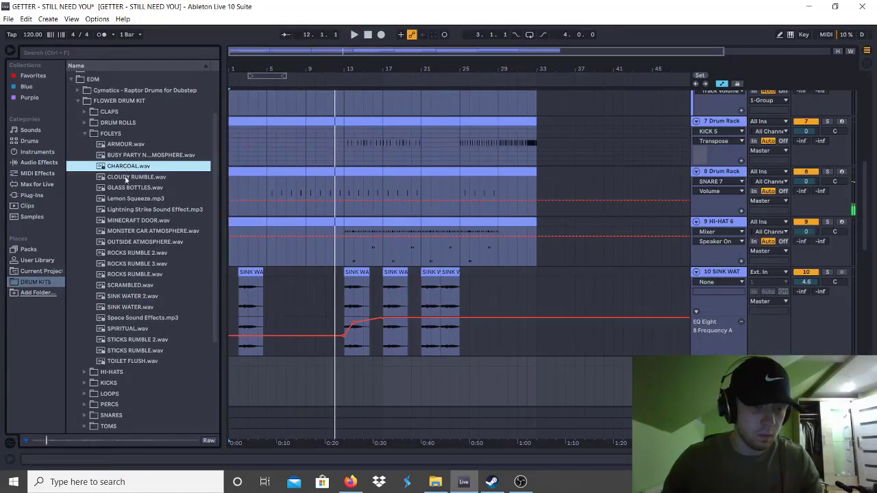
click(132, 199)
drag(122, 165, 233, 375)
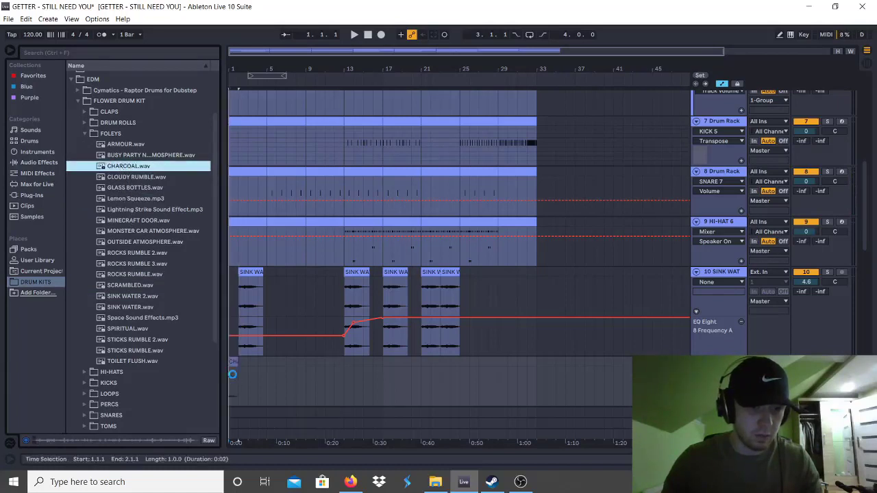
Audition more foleys, place TOILET FLUSH.wav at bar 4 on track 11, and play from the start.
click(132, 352)
click(130, 361)
drag(123, 364, 254, 374)
click(231, 380)
key(space)
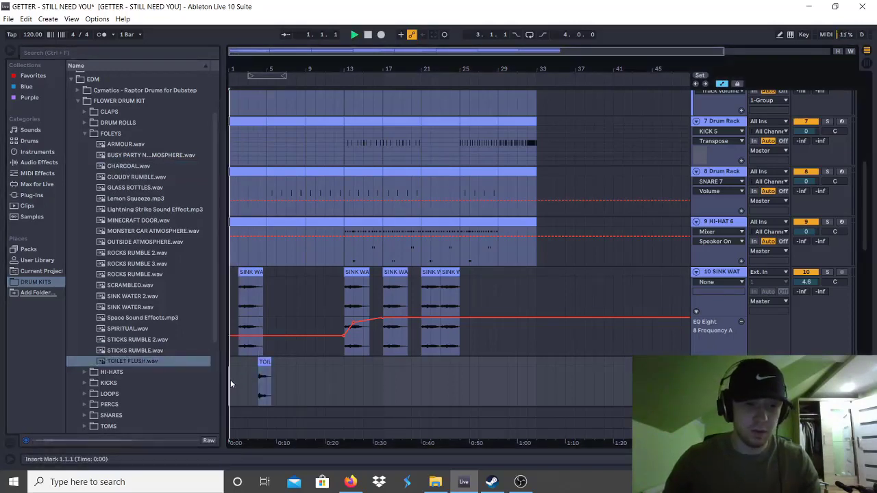
click(257, 366)
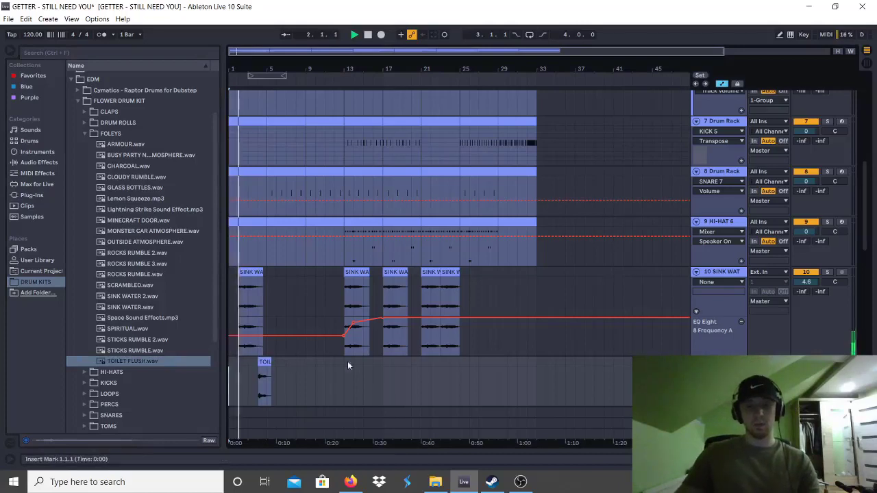
scroll(613, 351, up, 1)
scroll(548, 360, down, 3)
scroll(474, 371, down, 2)
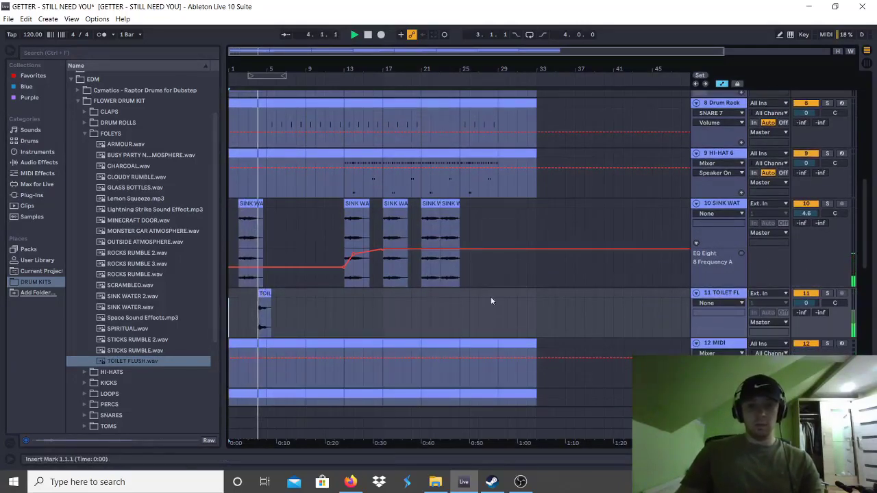
Add an EQ Eight to the TOILET FLUSH track, enable high-cut filter 8, and set its frequency to 22.0 kHz.
key(shift+Tab)
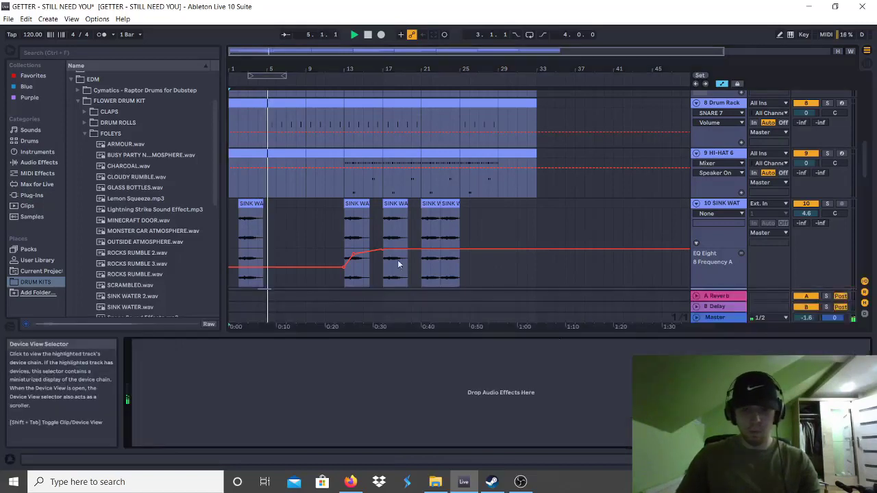
click(26, 154)
click(28, 165)
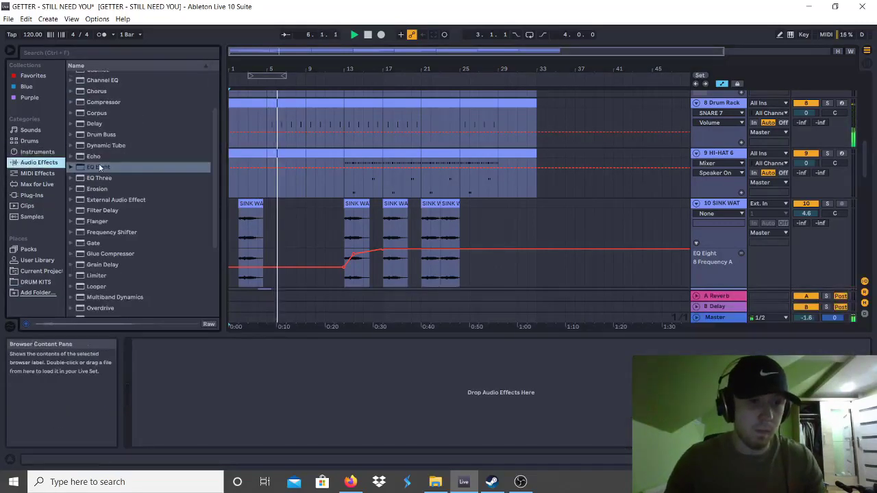
drag(98, 167, 260, 394)
click(360, 440)
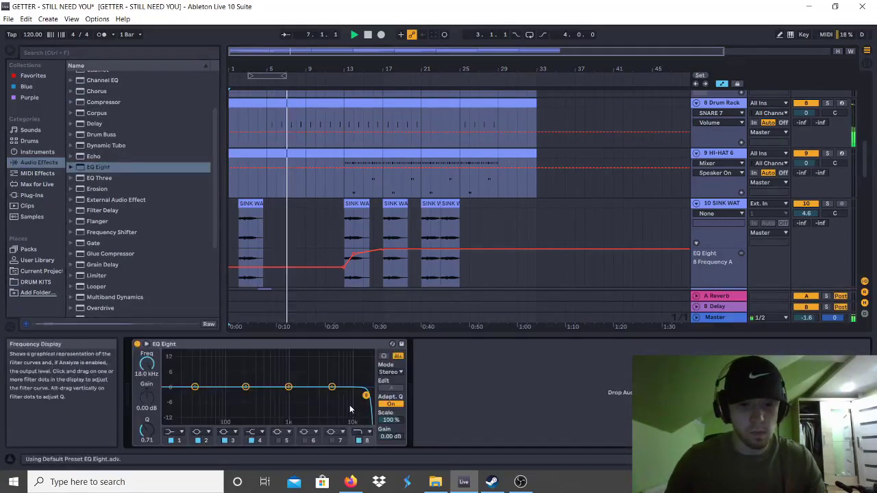
click(392, 344)
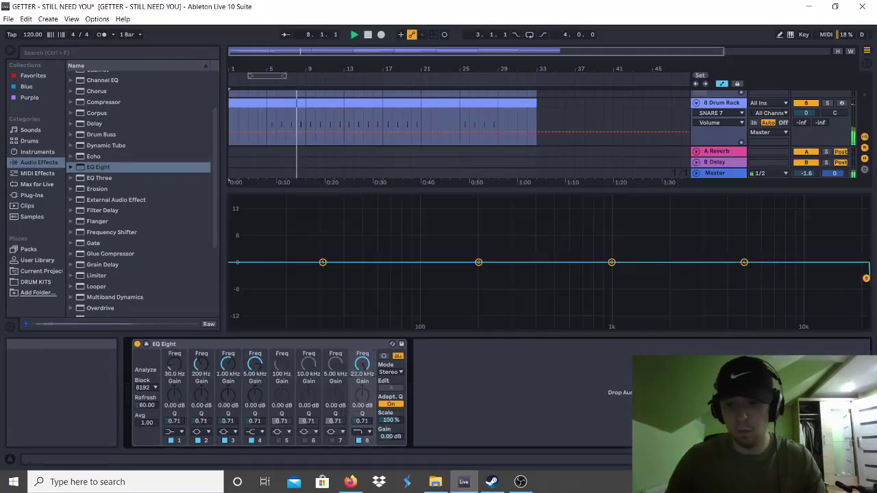
Show the filter 8 frequency automation on track 11 and draw a dip at bar 4 that rises slightly across the TOILET FLUSH clip.
key(ctrl+alt+l)
click(742, 332)
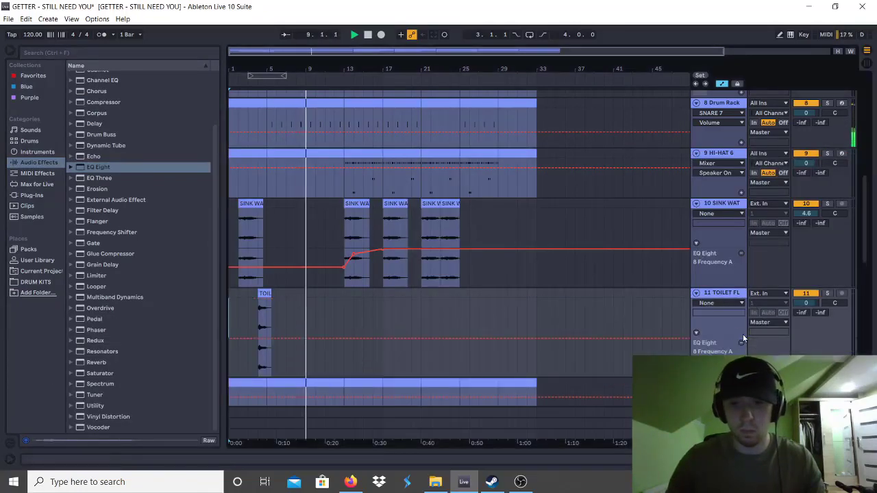
scroll(257, 288, down, 2)
drag(257, 285, 271, 289)
Copy the TOILET FLUSH clip at bar 4 to bar 7 on the same track.
click(265, 236)
key(ctrl+c)
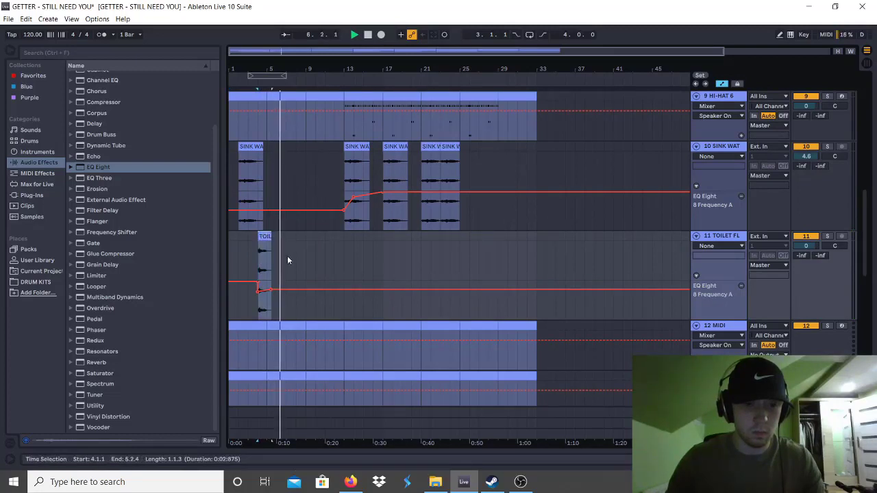
click(288, 260)
key(ctrl+v)
Set the bar 7 TOILET FLUSH clip to Complex warp mode, -13 st transposition and 6.94 dB gain.
double_click(288, 235)
drag(184, 106, 182, 120)
click(244, 113)
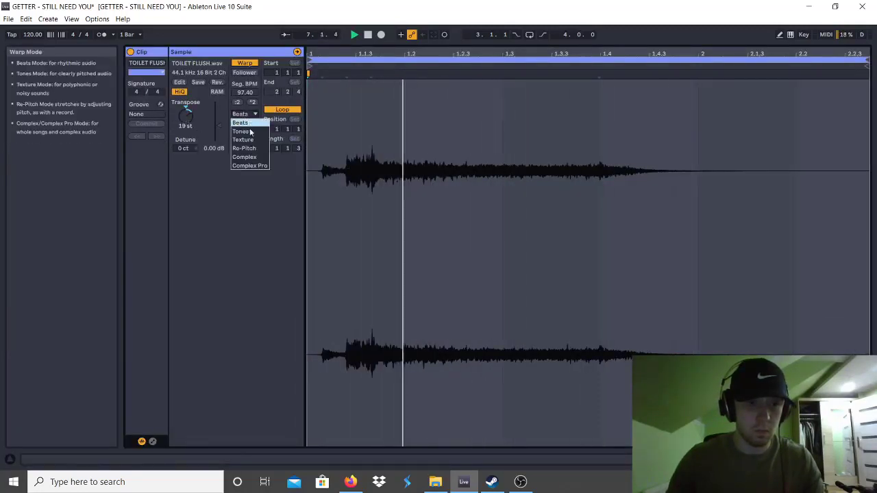
click(247, 157)
drag(185, 118, 185, 154)
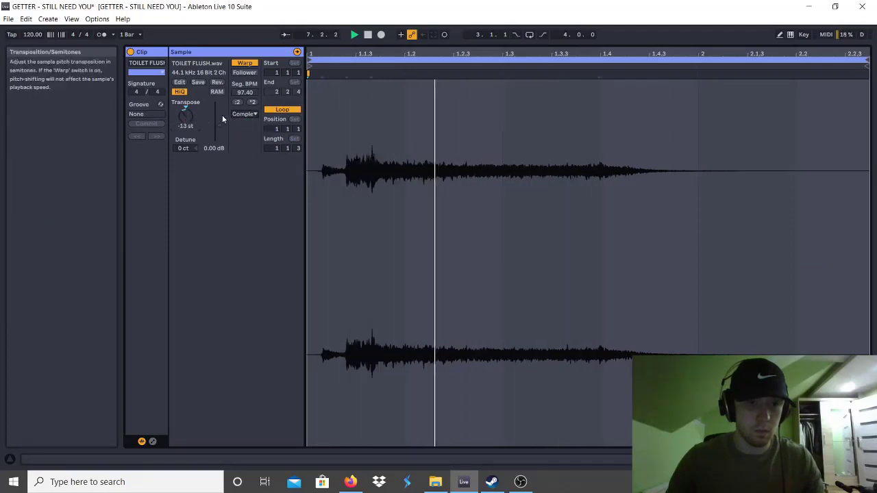
drag(219, 125, 220, 89)
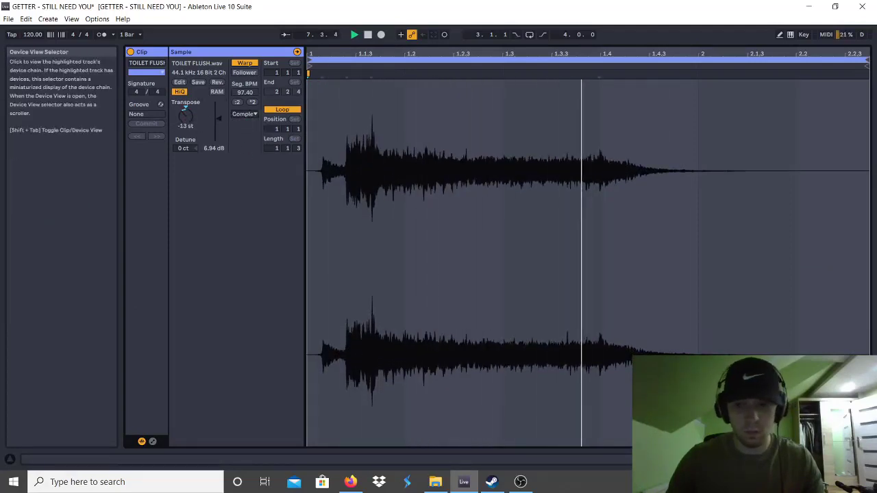
click(864, 459)
Copy the original TOILET FLUSH clip at bar 4 to bar 10 on track 11.
click(261, 94)
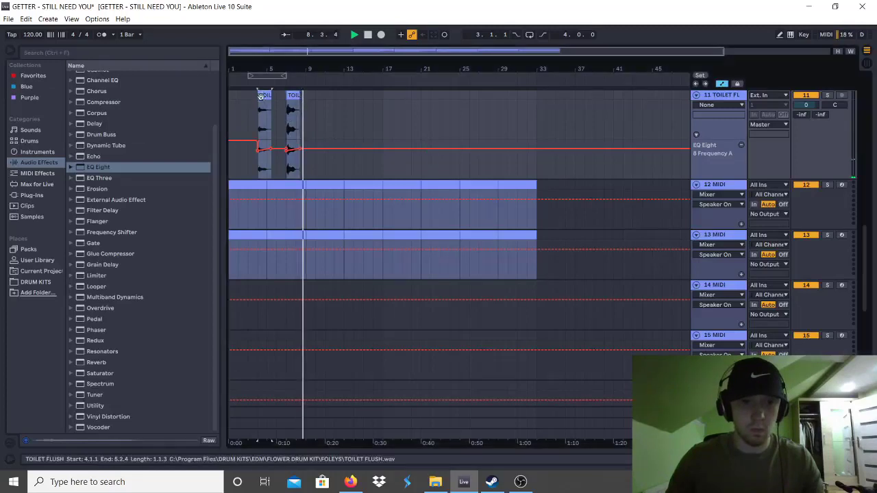
scroll(333, 137, up, 2)
click(316, 185)
key(ctrl+v)
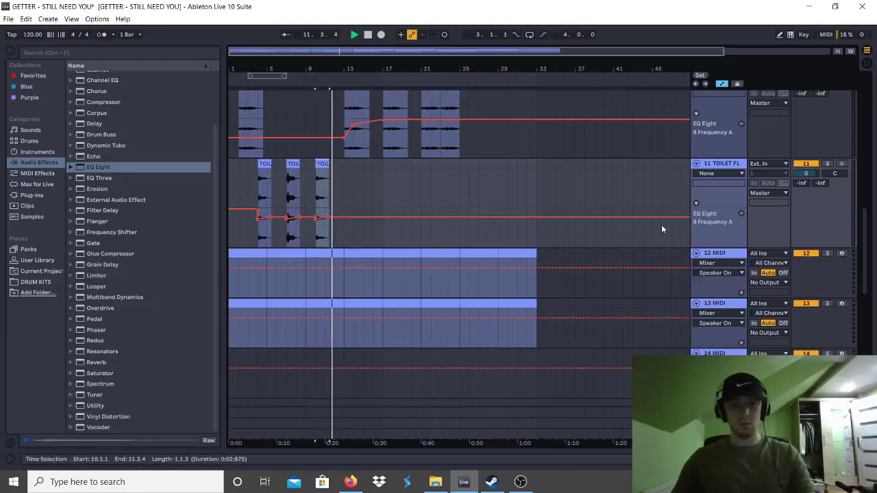
Insert another audio track below TOILET FLUSH and give it the matching blue colour.
right_click(732, 163)
click(740, 259)
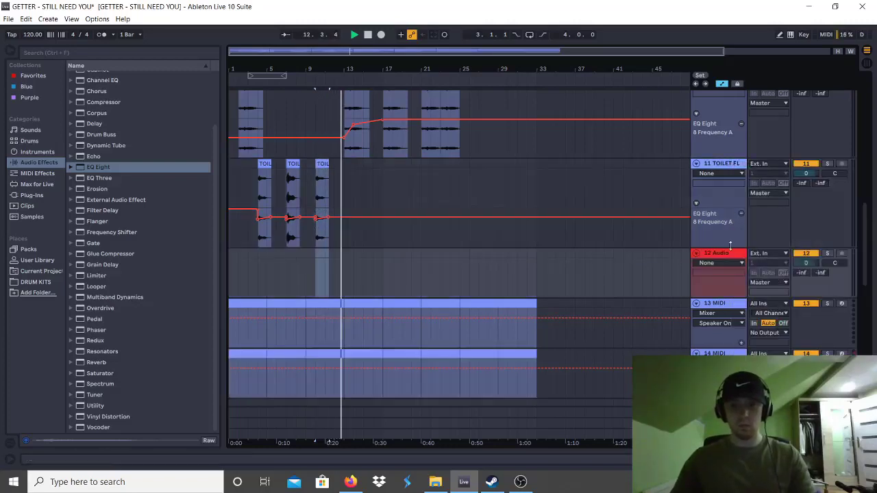
right_click(722, 256)
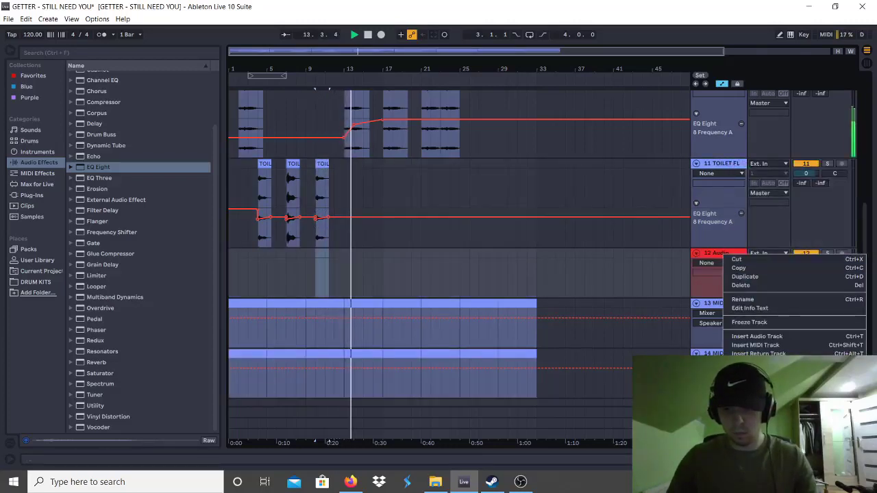
click(826, 404)
Audition several samples in the DRUM KITS foleys and place MINECRAFT DOOR.wav at bar 2 on track 12.
click(33, 292)
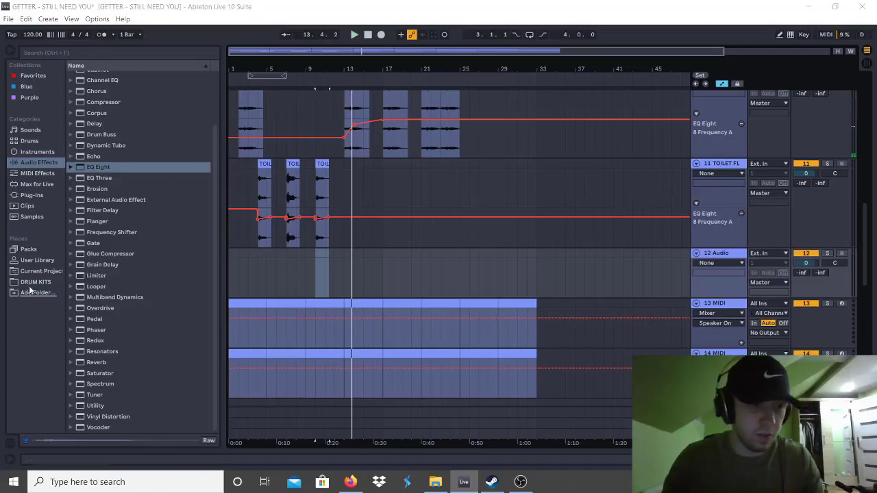
click(678, 220)
click(27, 281)
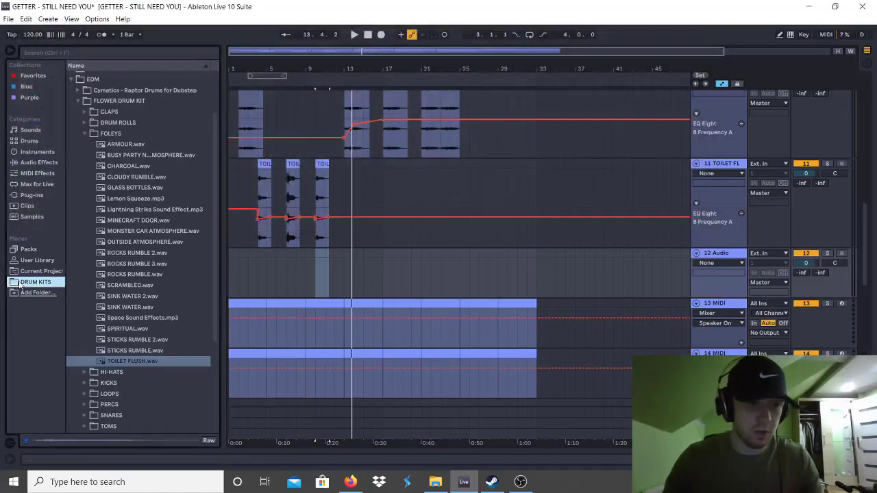
click(137, 178)
click(133, 211)
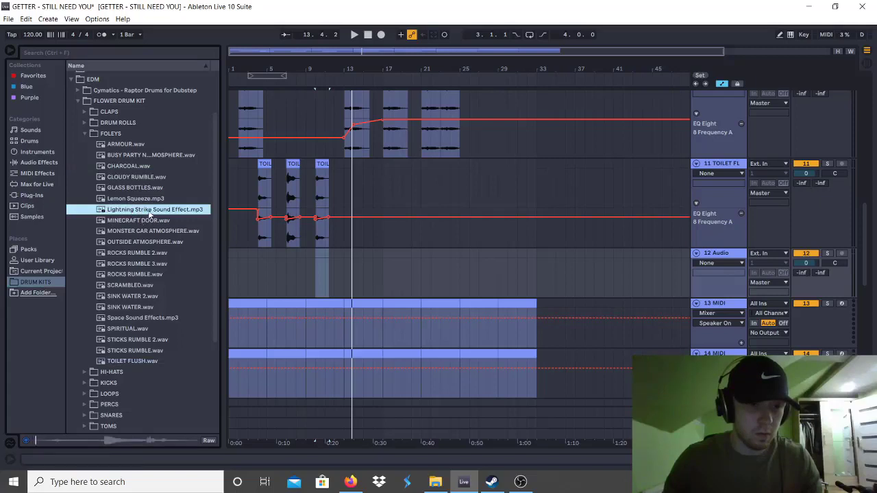
click(127, 221)
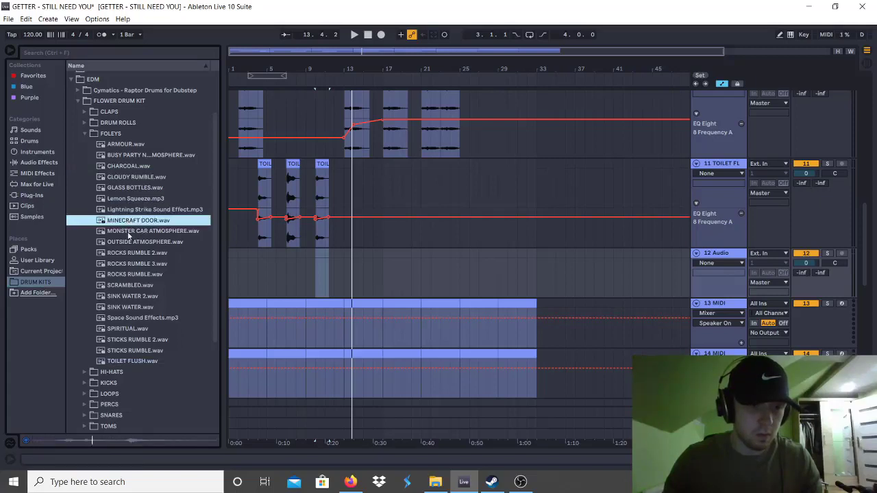
click(128, 232)
click(127, 242)
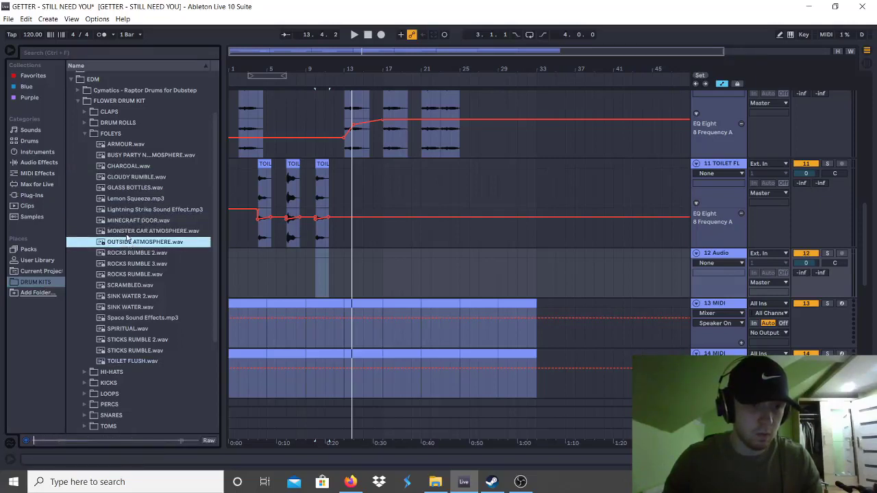
drag(125, 220, 236, 270)
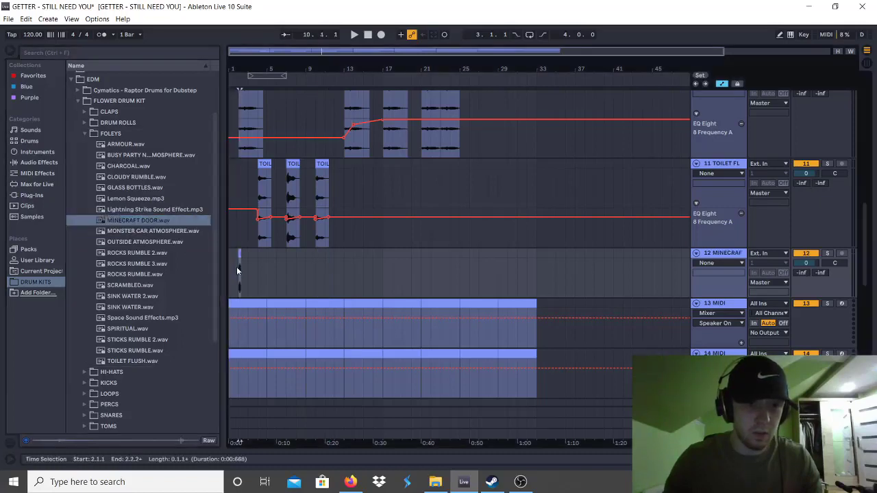
Audition the MINECRAFT DOOR clip, set it to -12 st and 2.81 dB gain, and lower its track volume to -4.1 dB.
double_click(237, 255)
key(space)
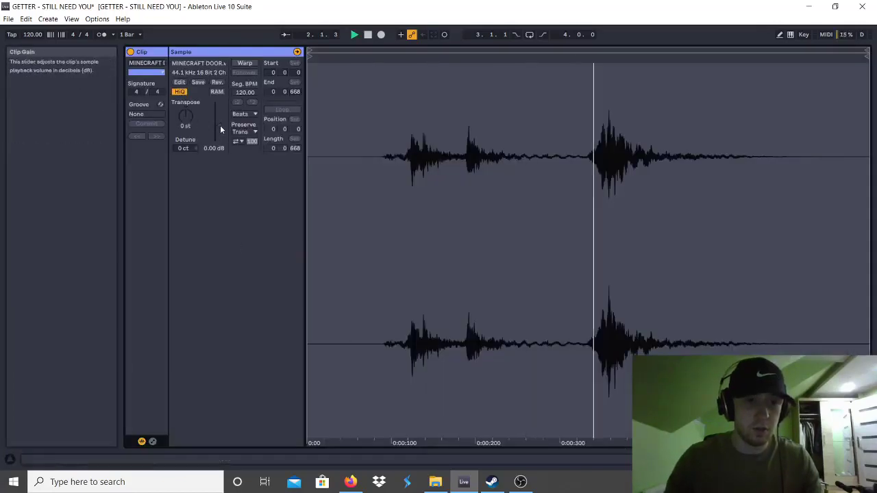
key(space)
key(space)
key(space)
drag(217, 130, 188, 140)
key(space)
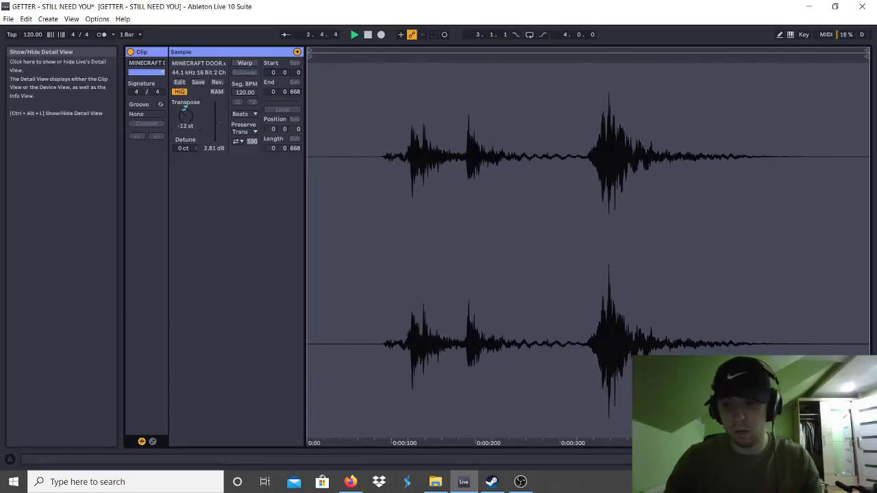
click(866, 459)
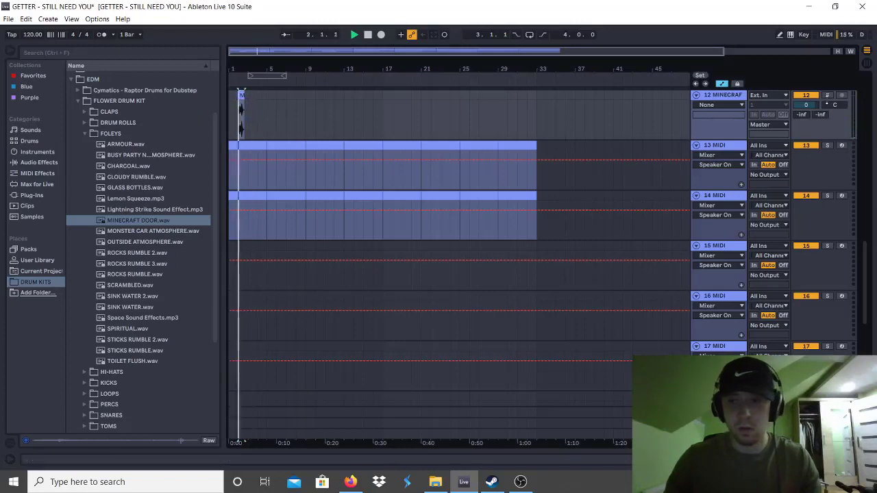
drag(805, 104, 806, 114)
scroll(384, 140, up, 2)
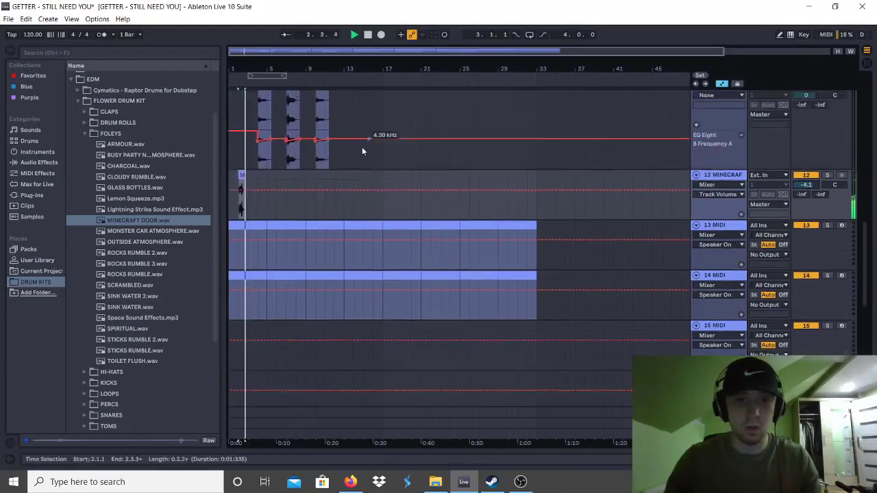
Copy the MINECRAFT DOOR clip to bar 5 and duplicate it to bar 9 on track 12.
click(268, 184)
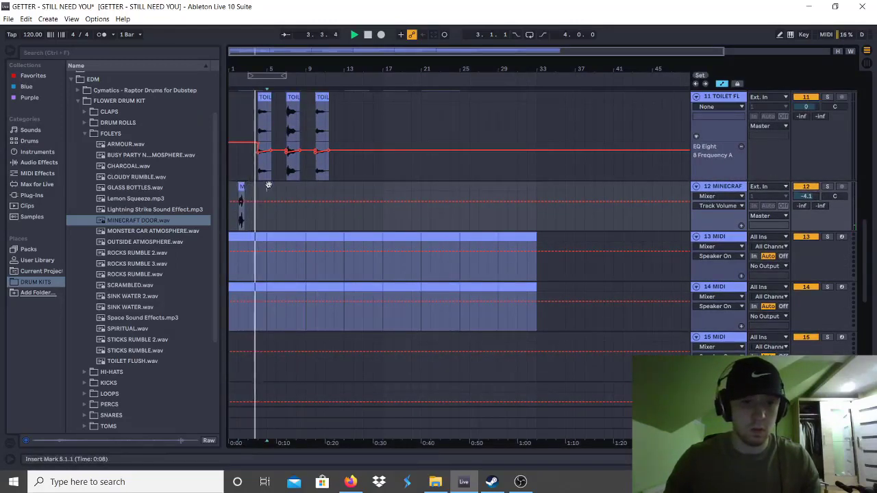
key(ctrl+v)
double_click(270, 187)
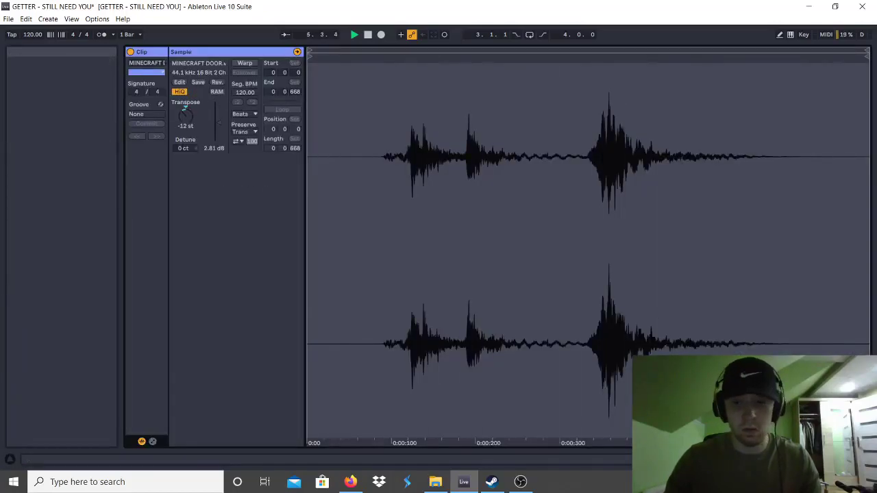
click(866, 459)
scroll(301, 157, up, 2)
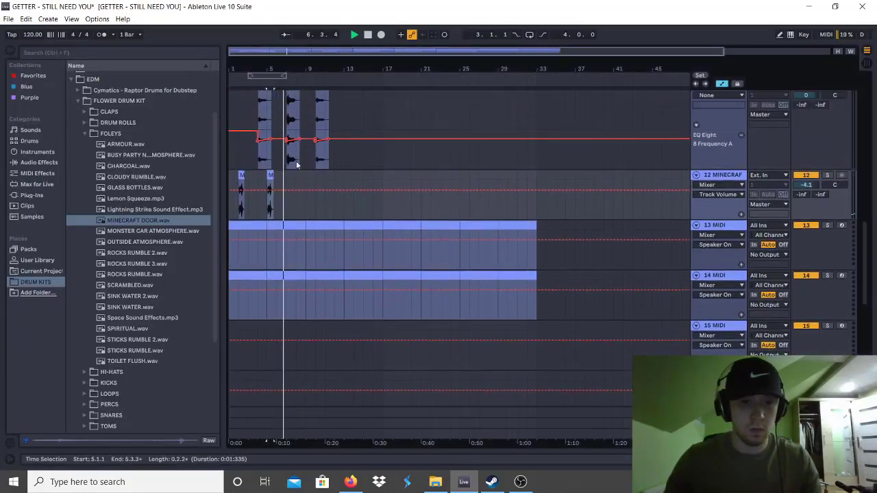
click(272, 176)
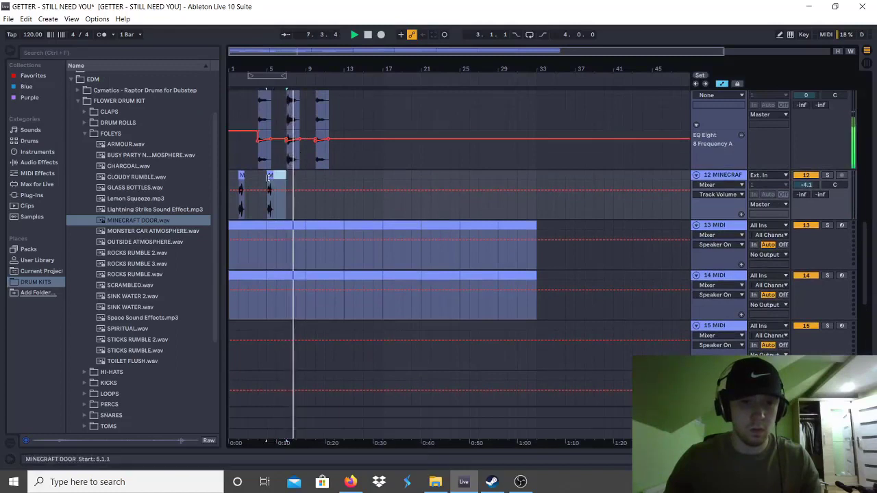
drag(269, 206, 305, 178)
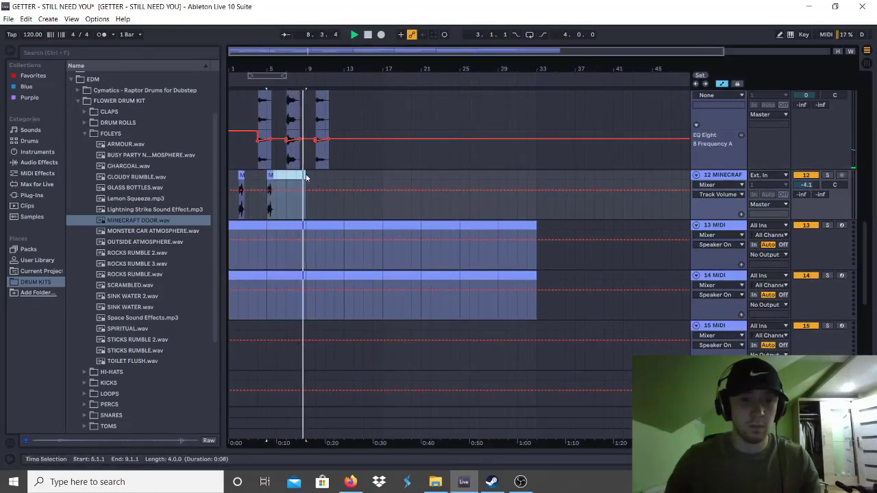
key(ctrl+d)
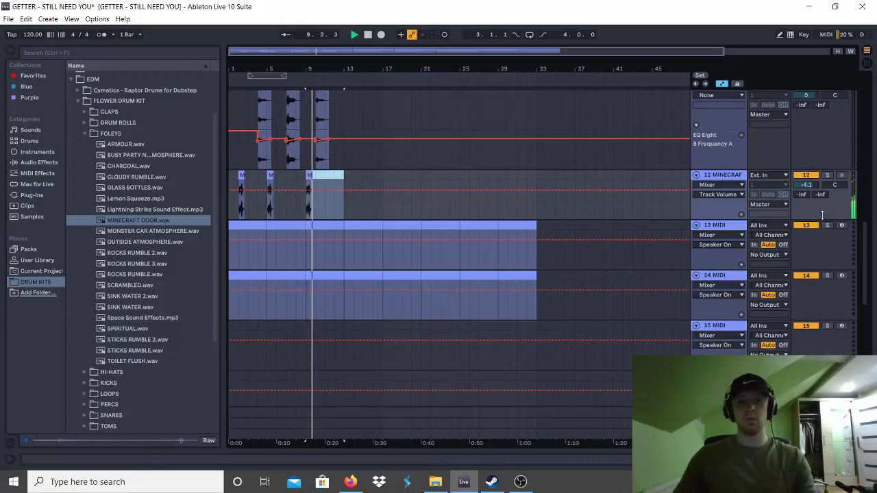
Move the TOILET FLUSH clip at bar 10 to bar 12 on track 11 and save the set.
scroll(728, 196, up, 4)
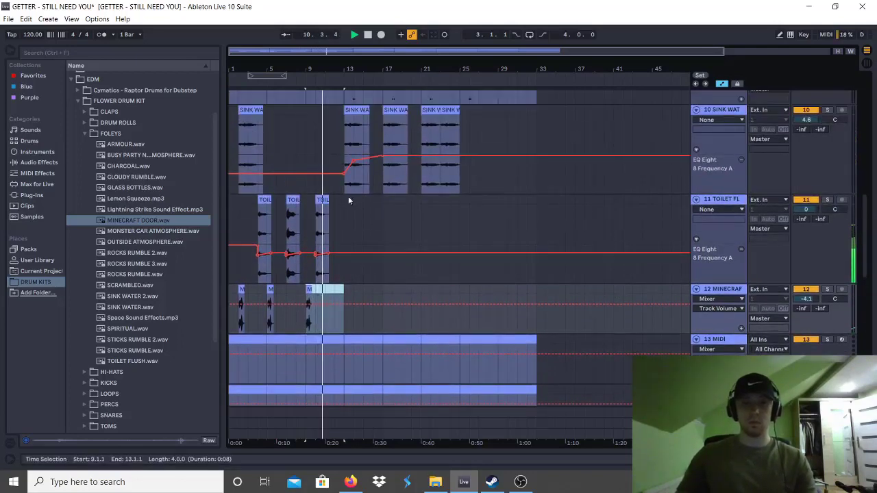
drag(320, 203, 342, 200)
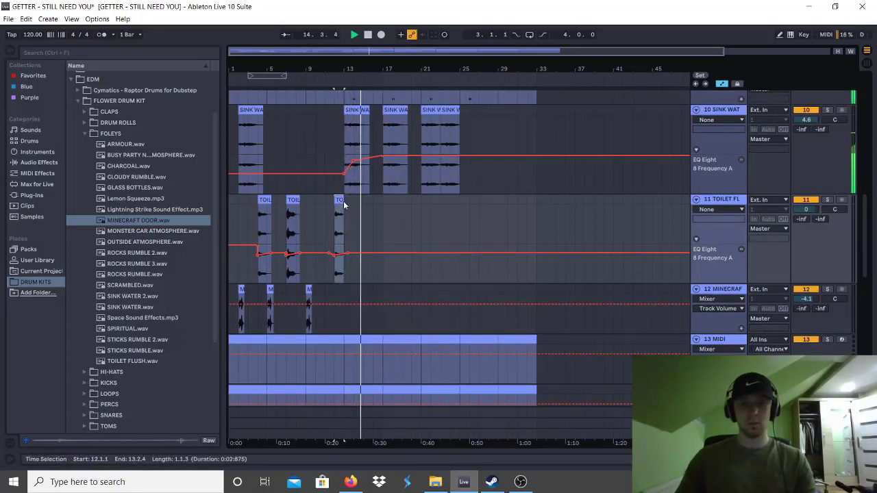
click(372, 205)
key(ctrl+s)
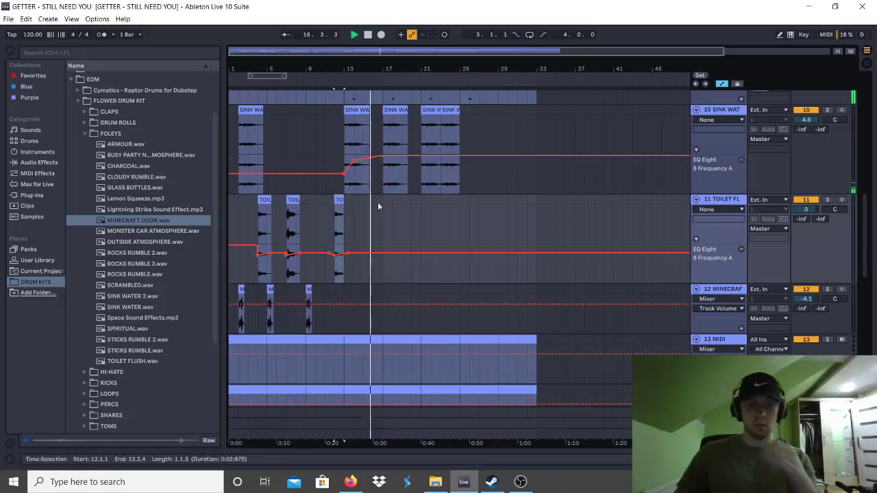
Insert a MIDI track below the HI-HAT 6 track and give it the matching blue colour.
scroll(416, 248, up, 1)
scroll(416, 248, up, 5)
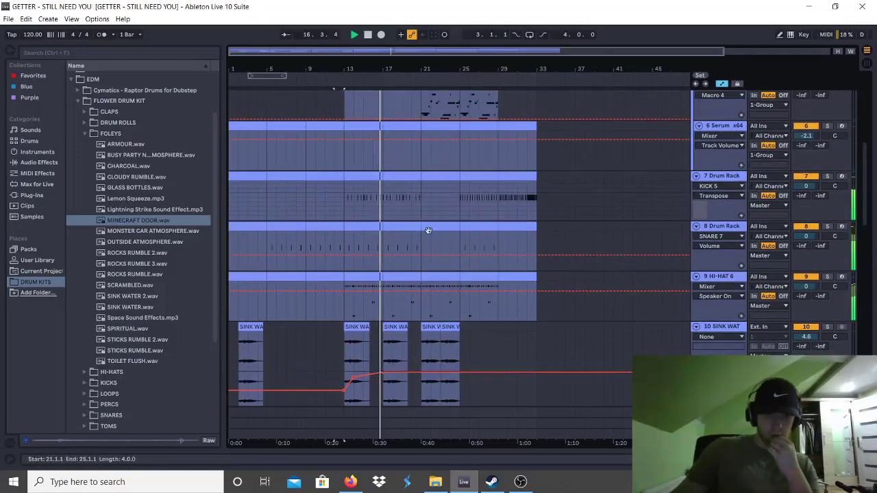
right_click(725, 278)
click(759, 160)
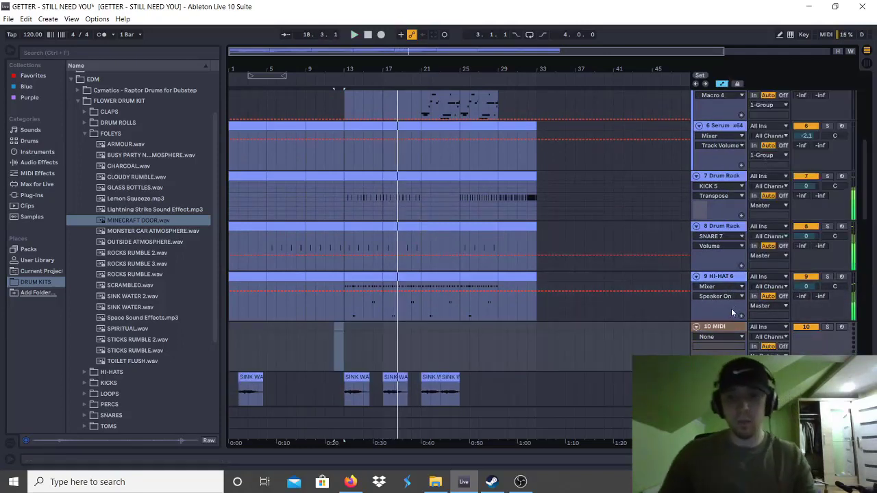
right_click(732, 324)
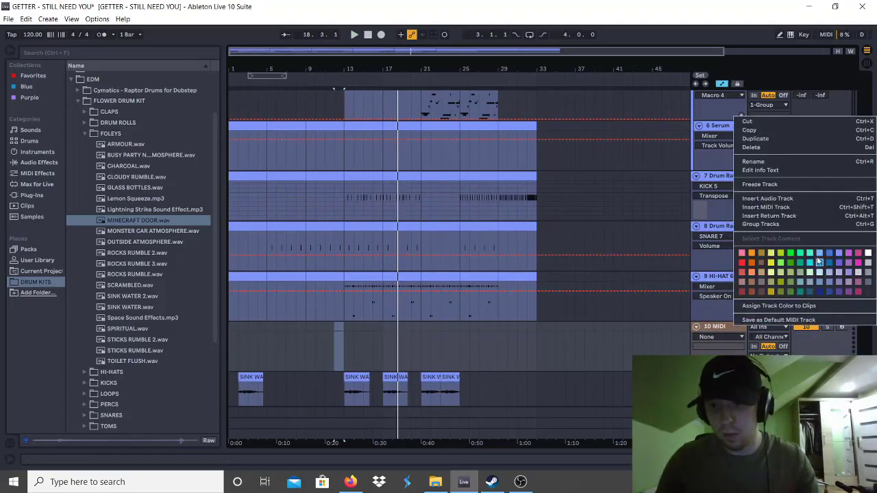
click(836, 251)
Copy the empty hi-hat clip at bar 9 to bar 13 on track 10 and duplicate it up to bar 33.
drag(321, 287, 330, 294)
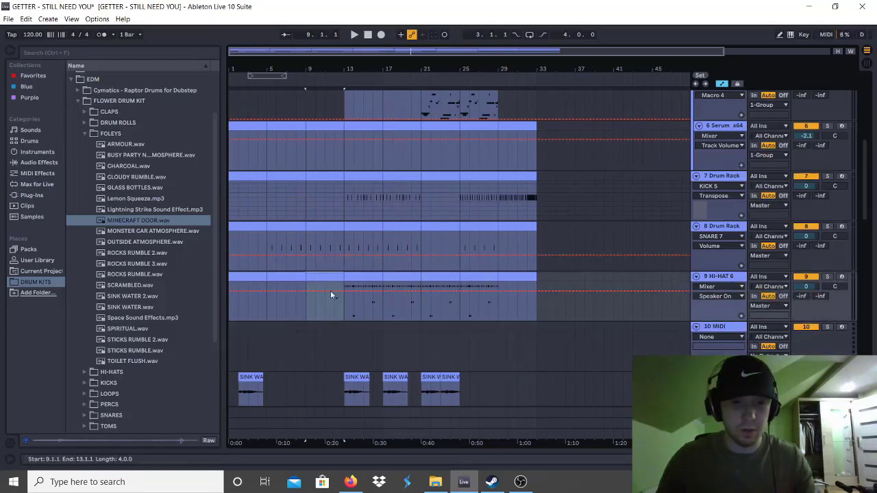
click(347, 326)
key(ctrl+v)
key(ctrl+d)
key(ctrl+d)
key(ctrl+d)
key(ctrl+d)
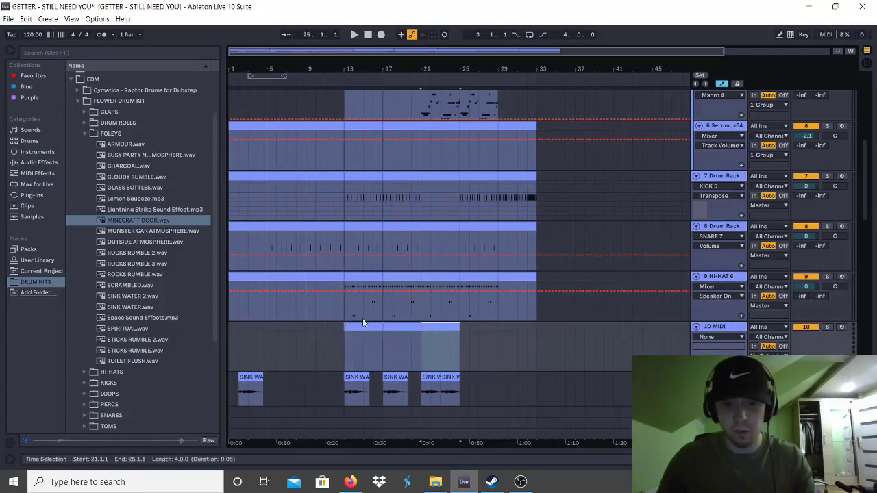
Insert an audio track below the new MIDI track 10 and give it the matching blue colour.
scroll(544, 308, down, 4)
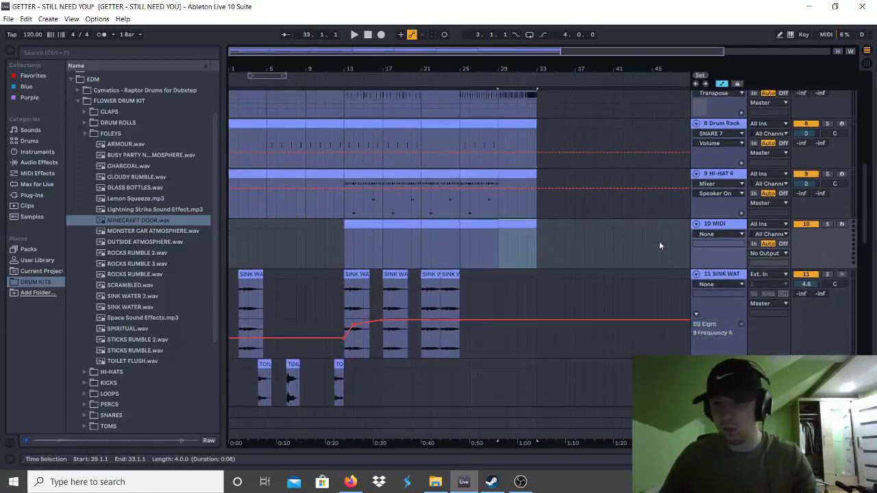
right_click(727, 225)
click(758, 309)
right_click(728, 274)
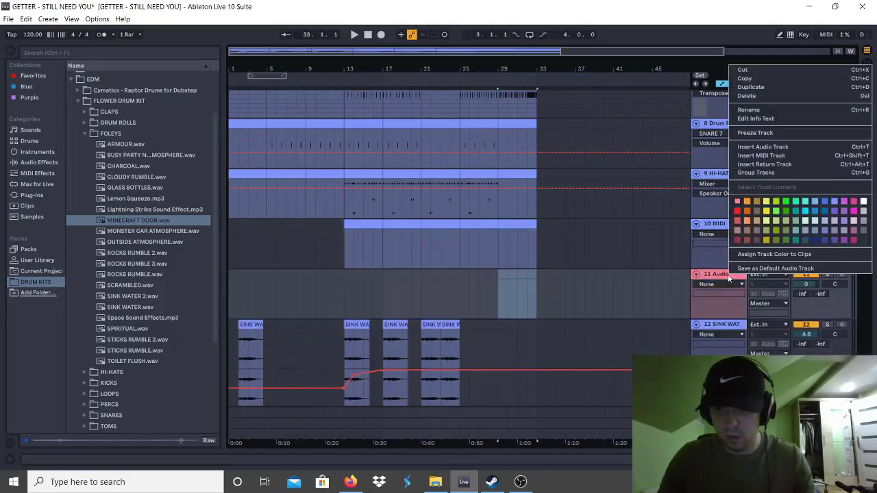
key(Escape)
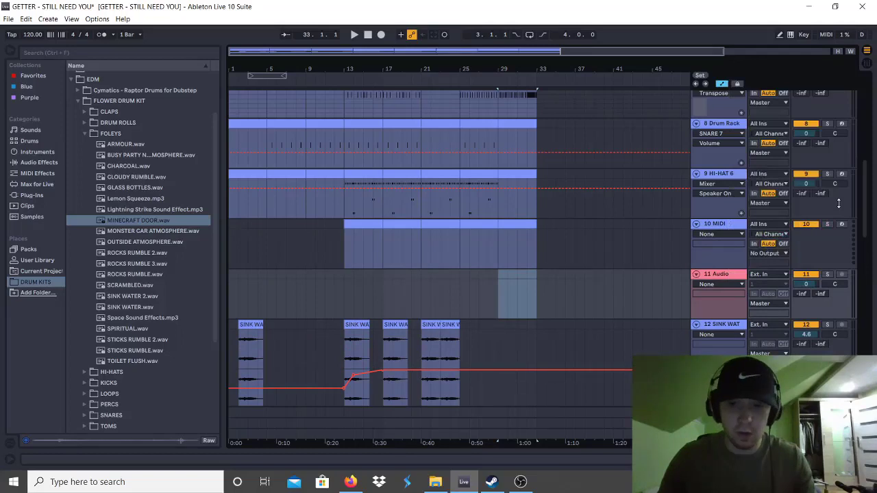
right_click(726, 274)
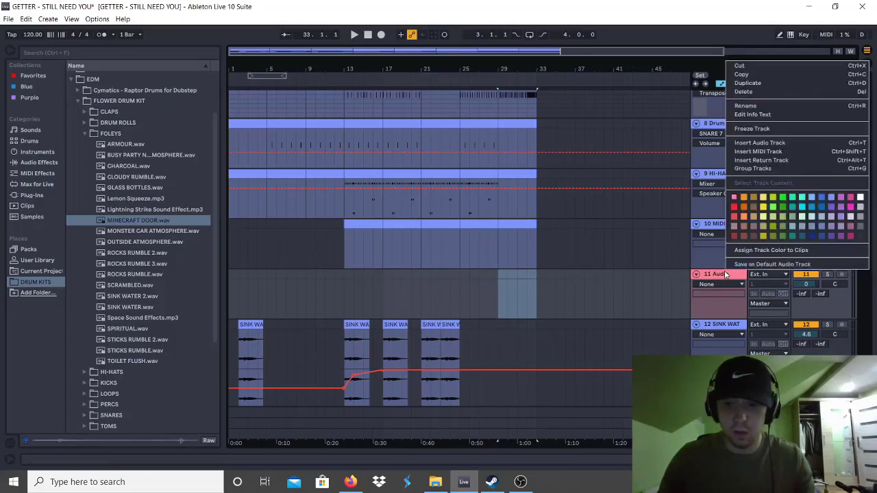
click(831, 198)
Collapse FLOWER DRUM KIT and open the Sweep Ups folder in the FX Elements of KSHMR - Sounds of KSHMR VOL 2.
click(141, 220)
scroll(112, 183, up, 3)
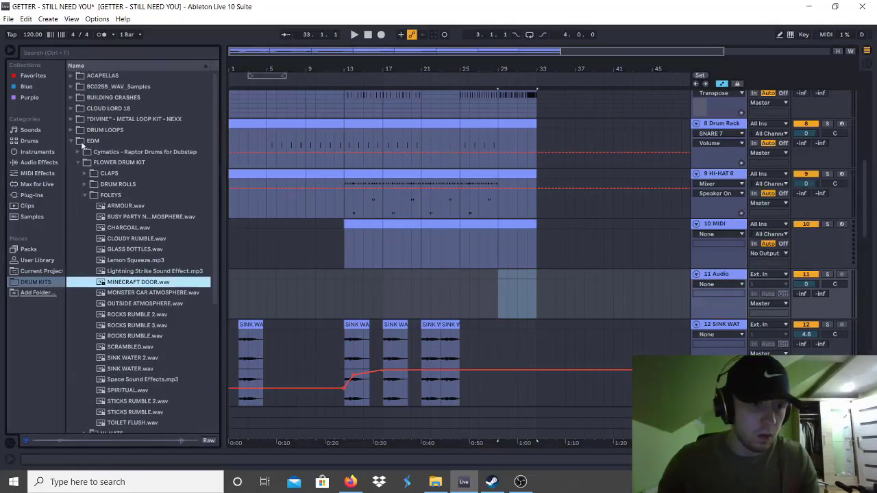
click(78, 162)
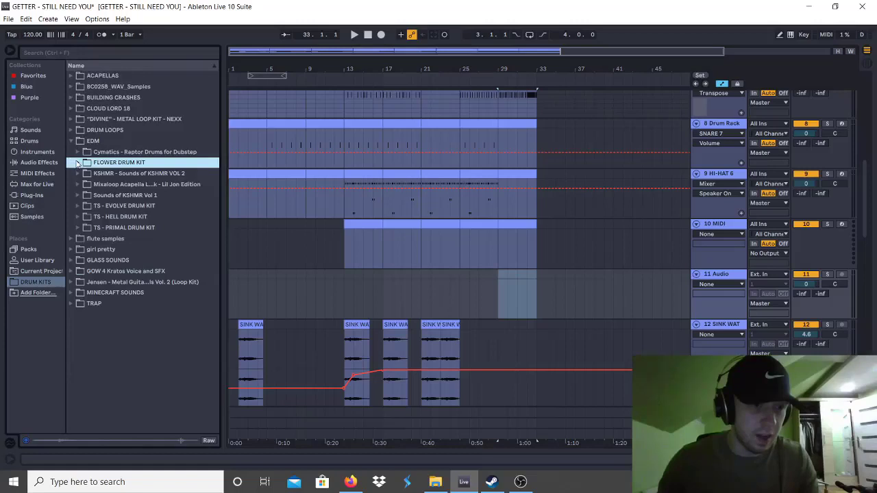
click(134, 186)
double_click(128, 175)
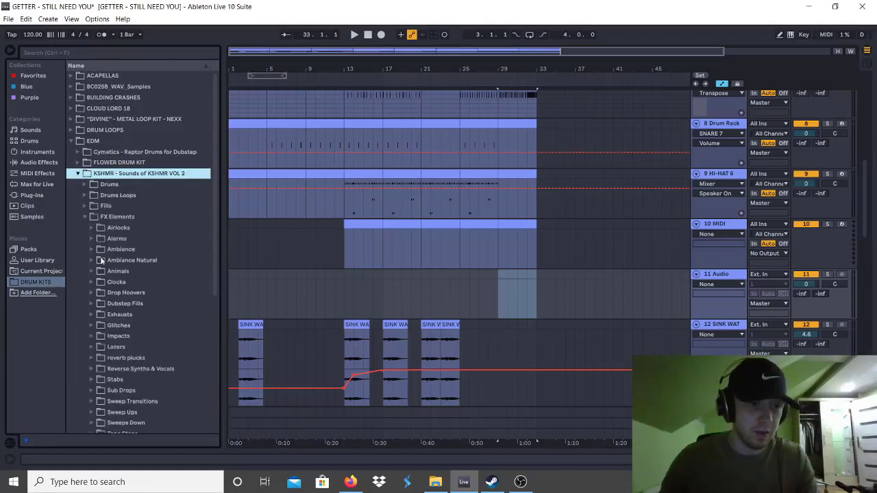
scroll(103, 263, down, 5)
scroll(111, 268, up, 5)
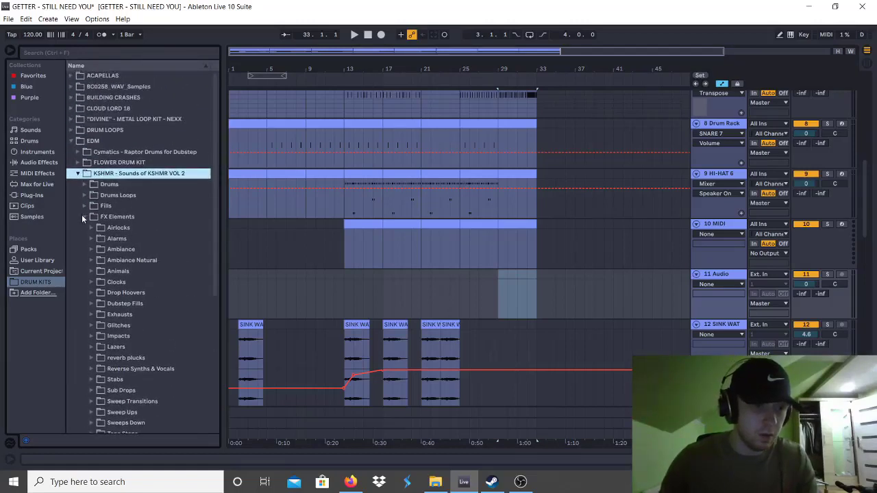
click(83, 217)
double_click(117, 217)
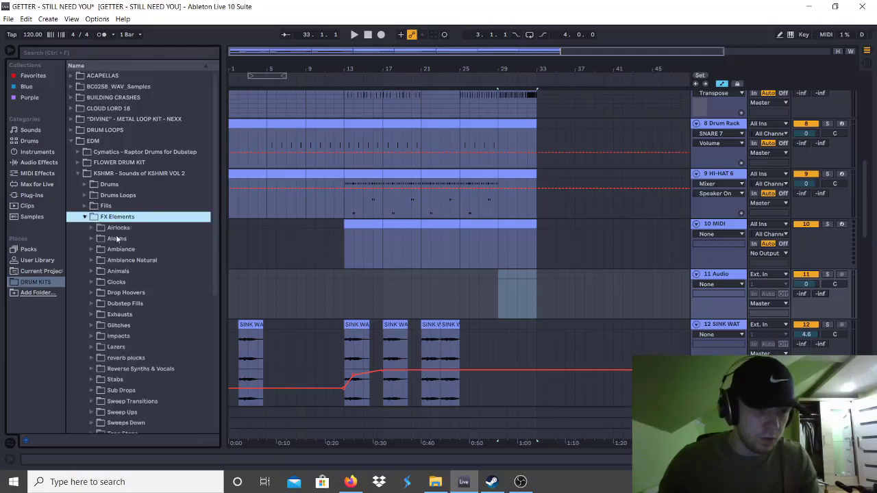
scroll(114, 267, down, 5)
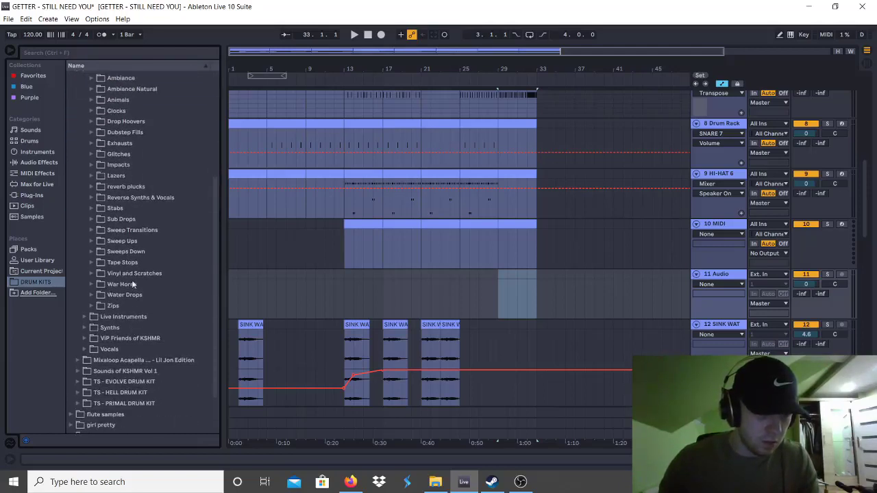
double_click(130, 243)
Audition samples in Short Sweeps and place KSHMR Short Sweep 09.wav at bar 12 on track 11.
click(139, 306)
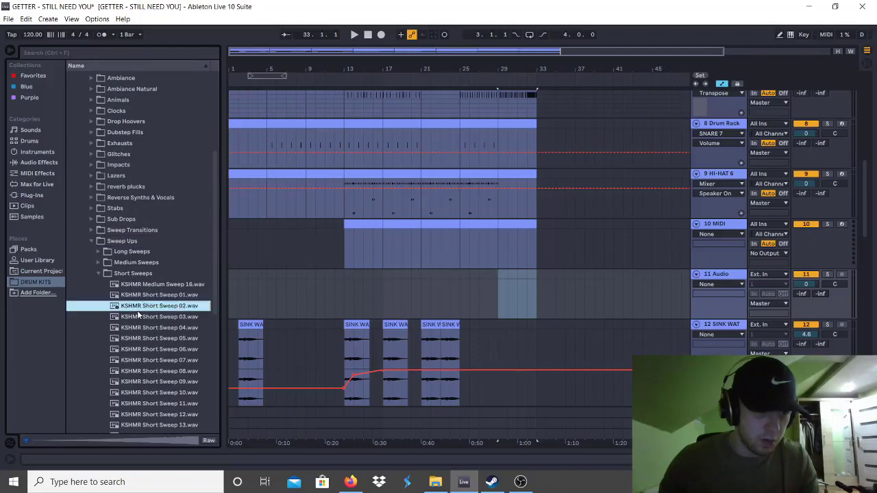
click(162, 380)
scroll(162, 350, down, 2)
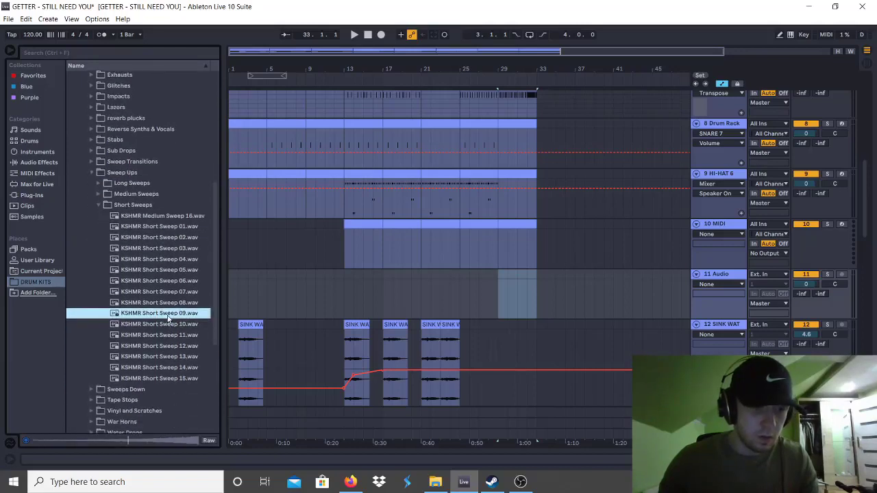
drag(167, 316, 333, 286)
Audition the sweep in the arrangement from bar 11 and lower its track volume to -13.7 dB.
click(329, 291)
key(space)
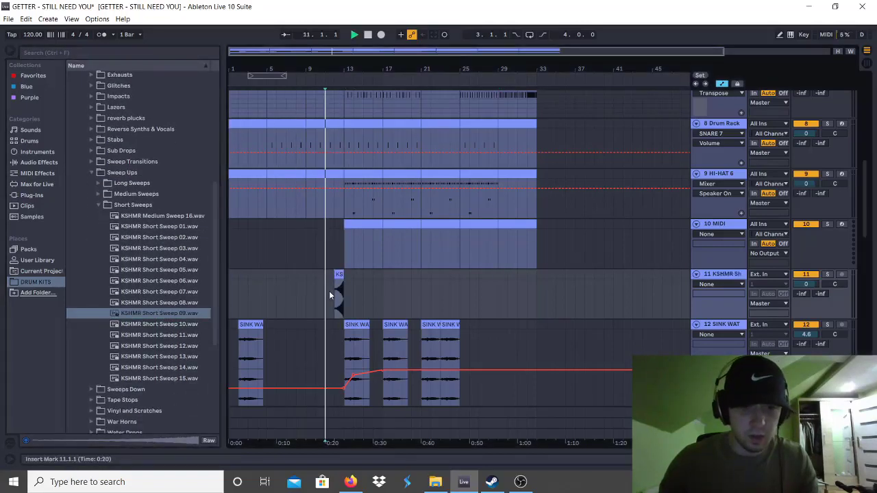
scroll(670, 286, up, 3)
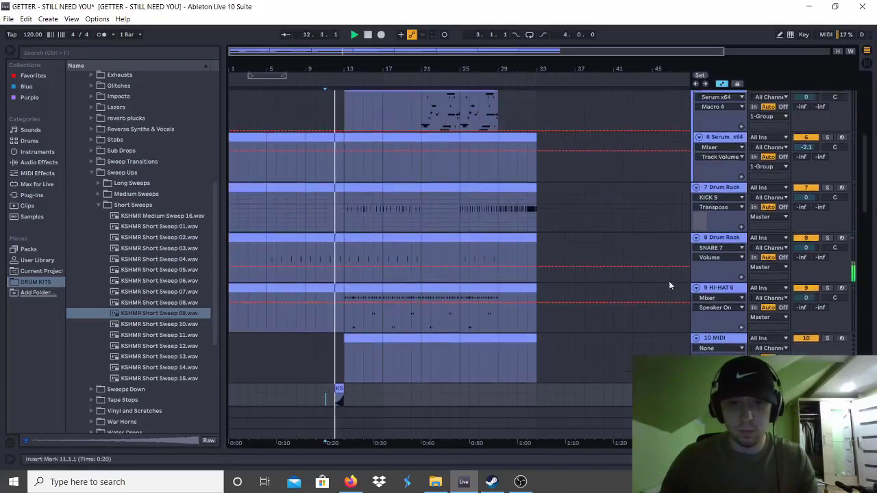
scroll(670, 285, up, 5)
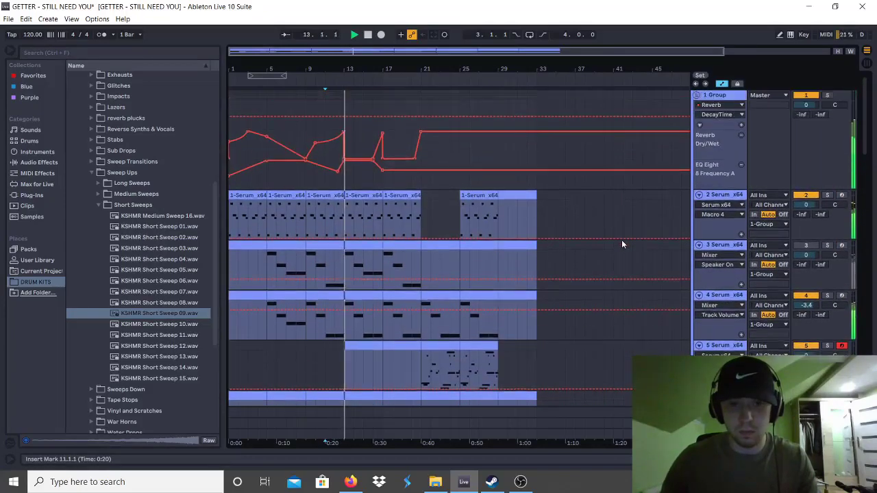
scroll(621, 244, down, 8)
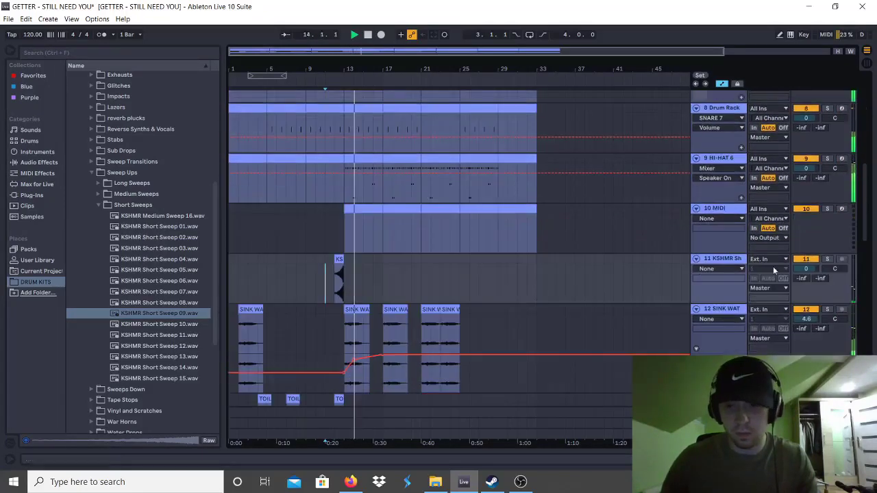
drag(806, 269, 805, 284)
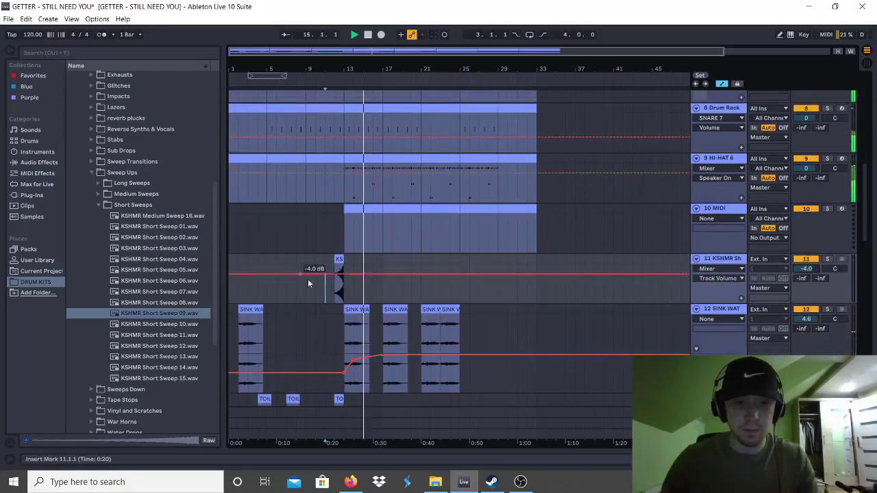
key(space)
click(332, 292)
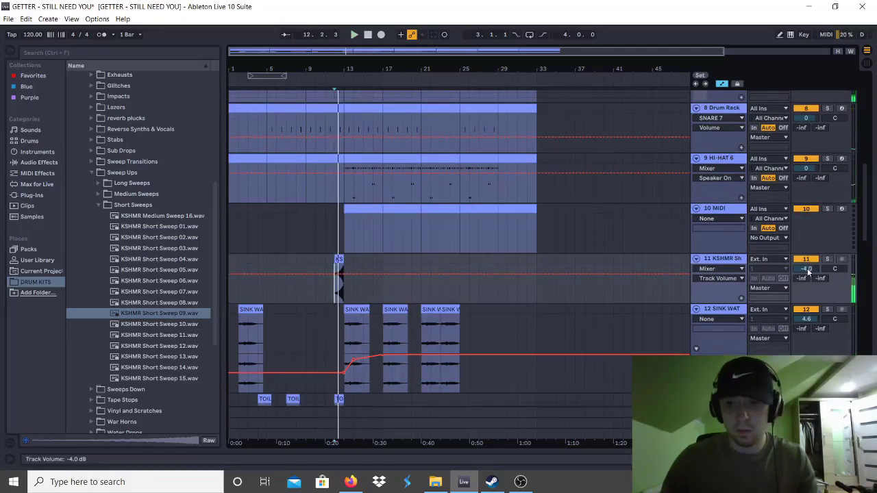
drag(808, 272, 808, 281)
click(341, 294)
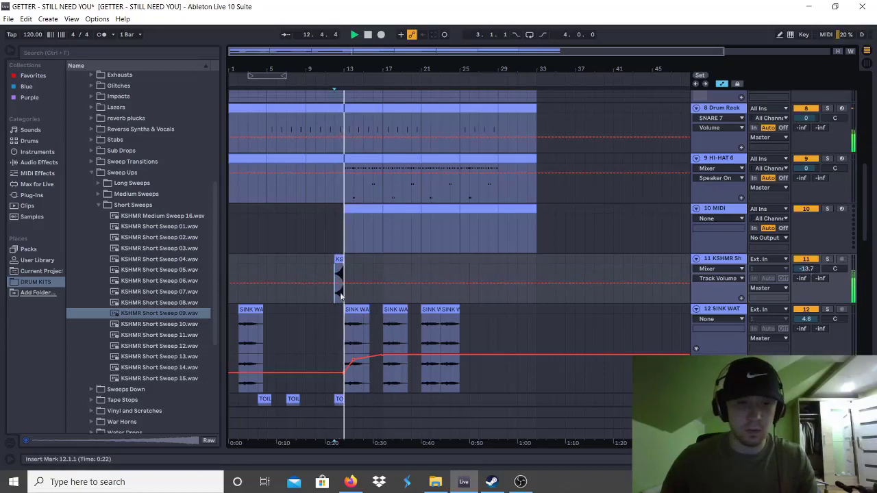
Check the Vocals folder of the KSHMR VOL 2 pack and open the TS - EVOLVE DRUM KIT folder instead.
scroll(128, 188, up, 3)
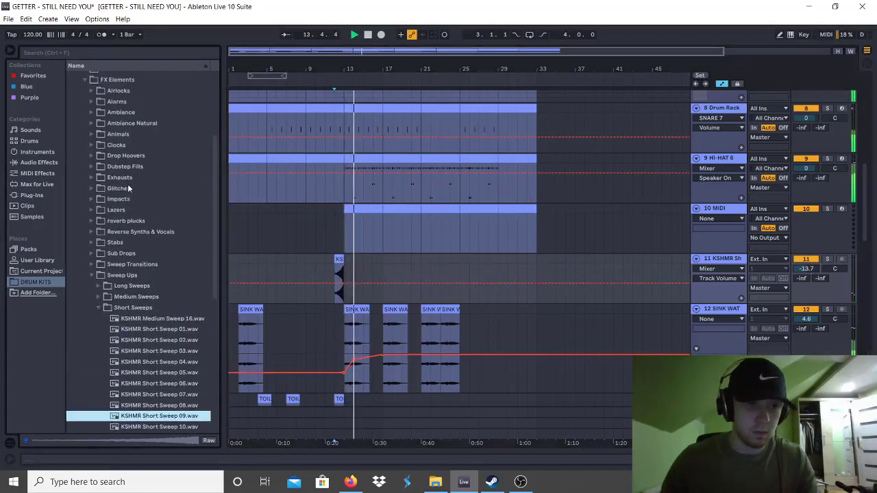
scroll(123, 250, up, 2)
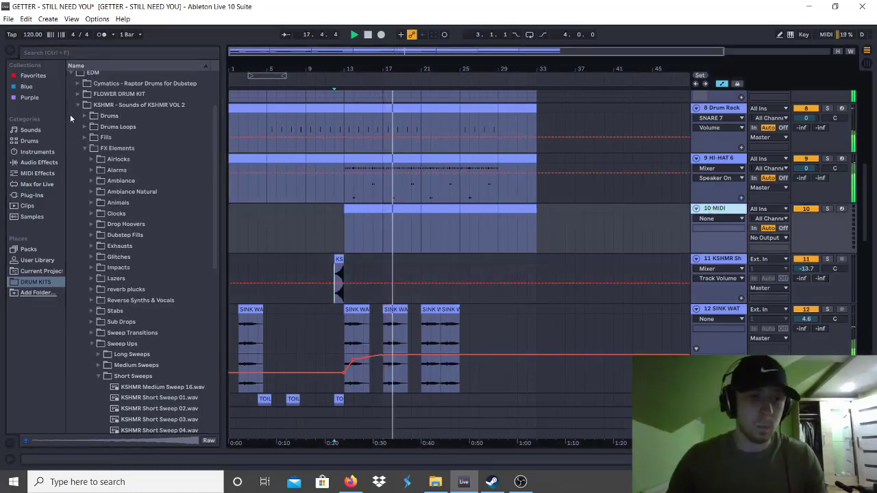
click(83, 148)
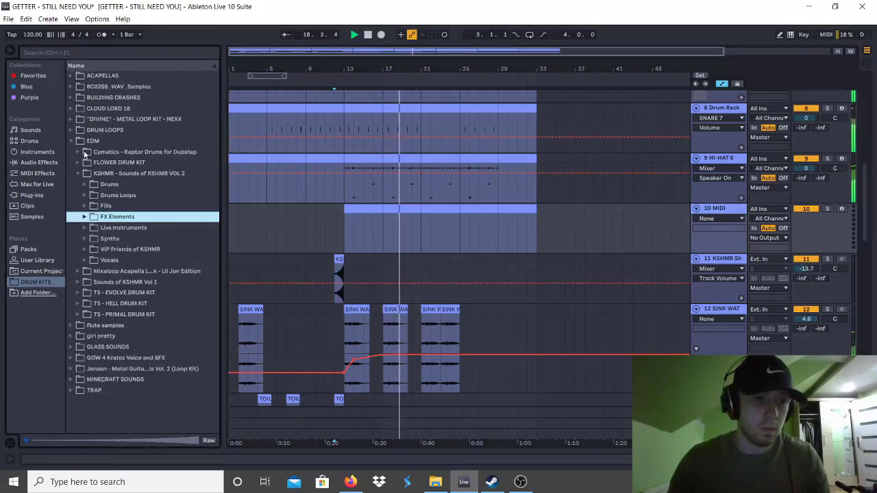
double_click(109, 261)
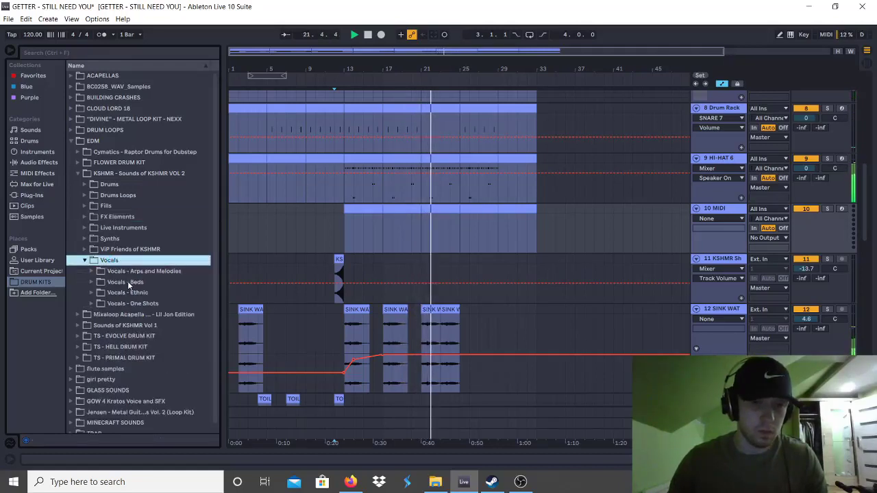
click(85, 260)
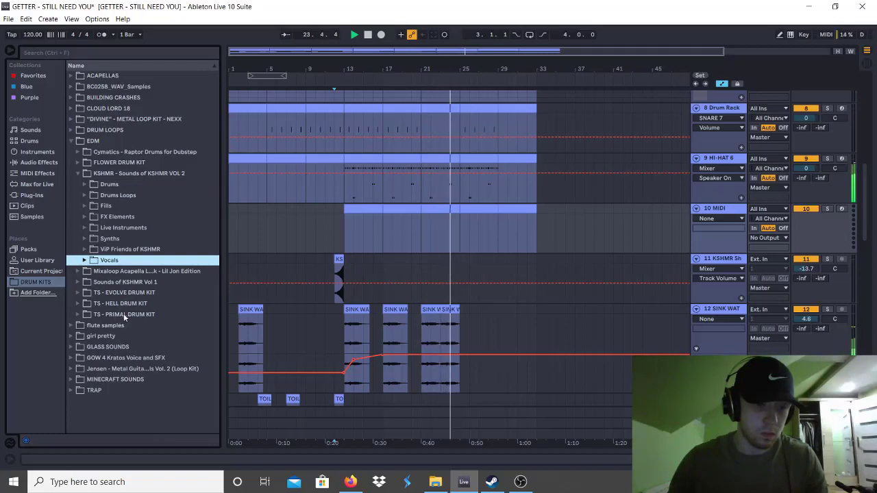
double_click(122, 293)
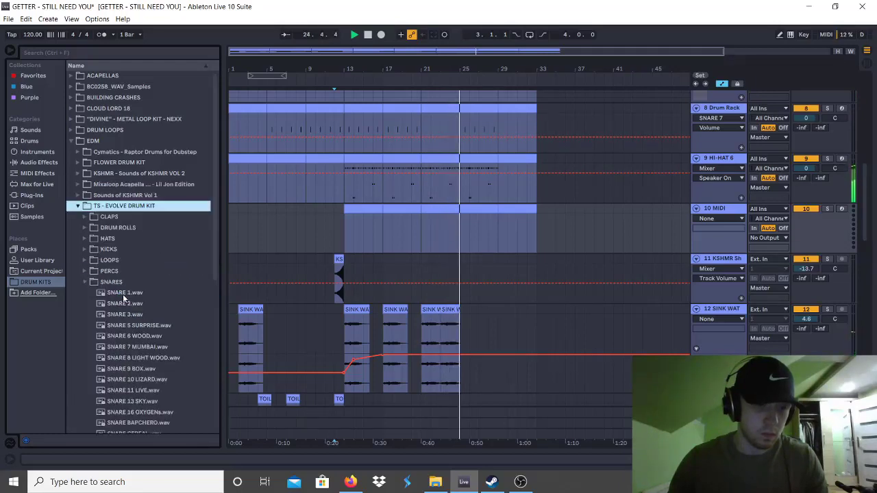
Duplicate the two SINK WATER clips from bars 21-25 into bars 25-29 and play from bar 25.
click(448, 309)
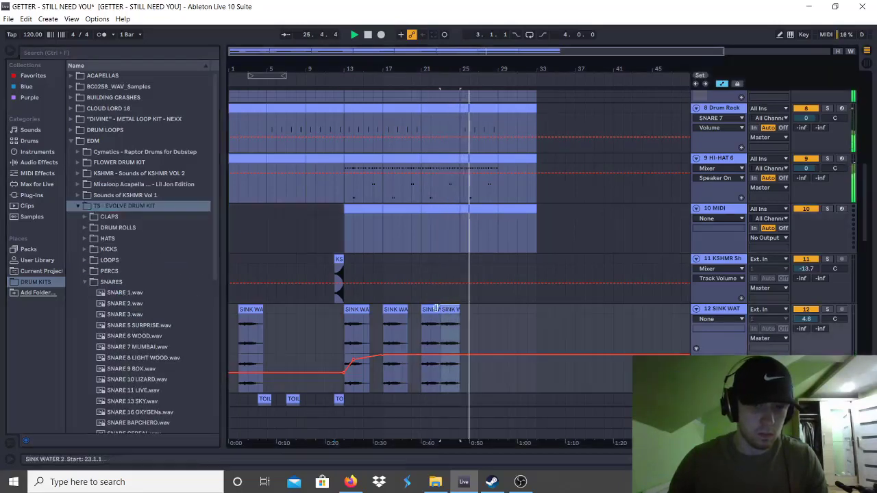
shift+click(428, 309)
key(ctrl+d)
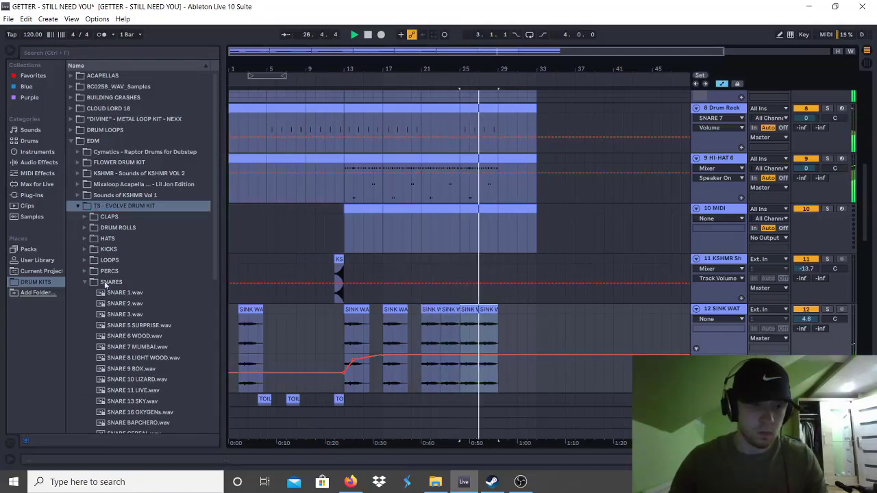
key(space)
key(space)
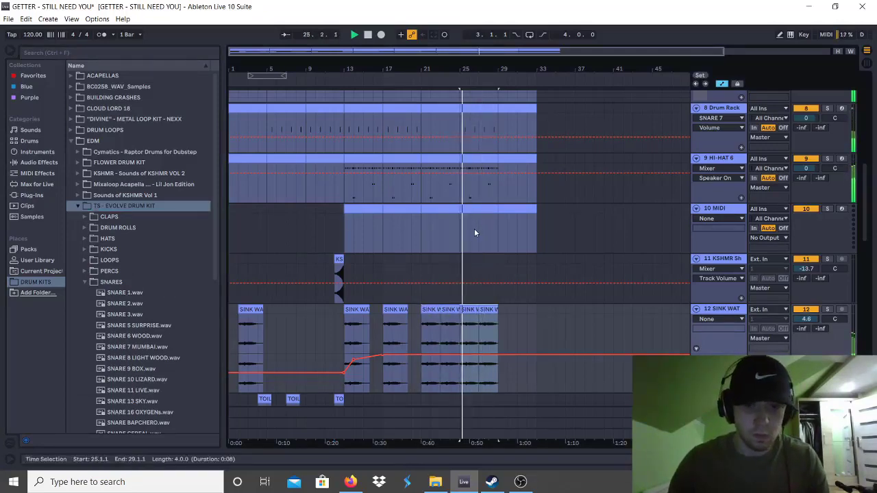
Replace the kick clip at bars 25-29 on Drum Rack track 7 with a copy of the empty clip before it.
scroll(475, 230, up, 4)
click(487, 185)
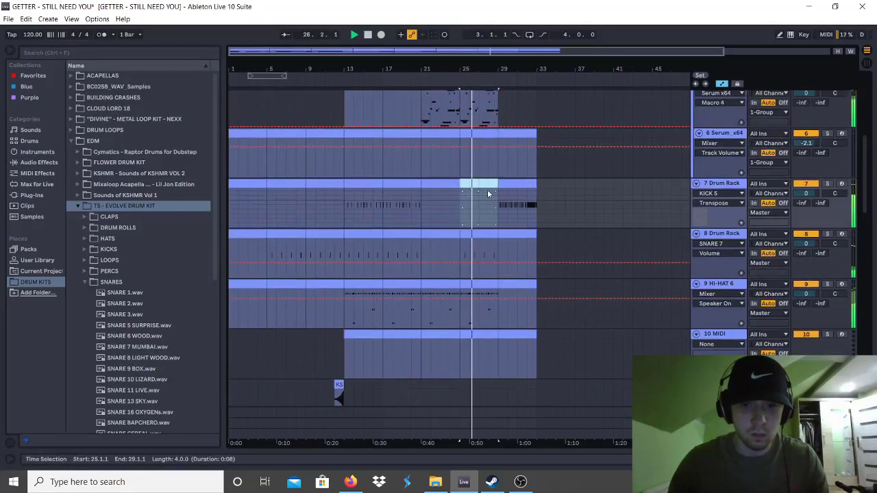
key(Delete)
click(448, 185)
click(481, 212)
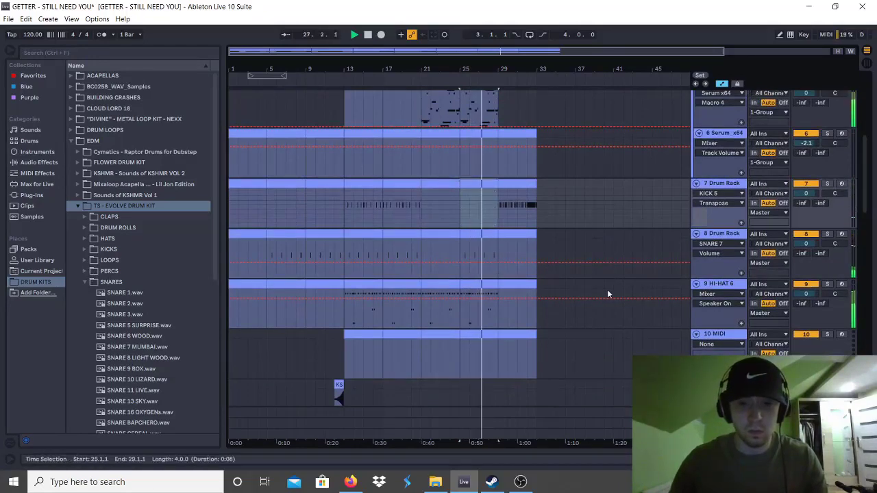
Open the device view and display the device chain of track 10 MIDI.
scroll(607, 290, down, 2)
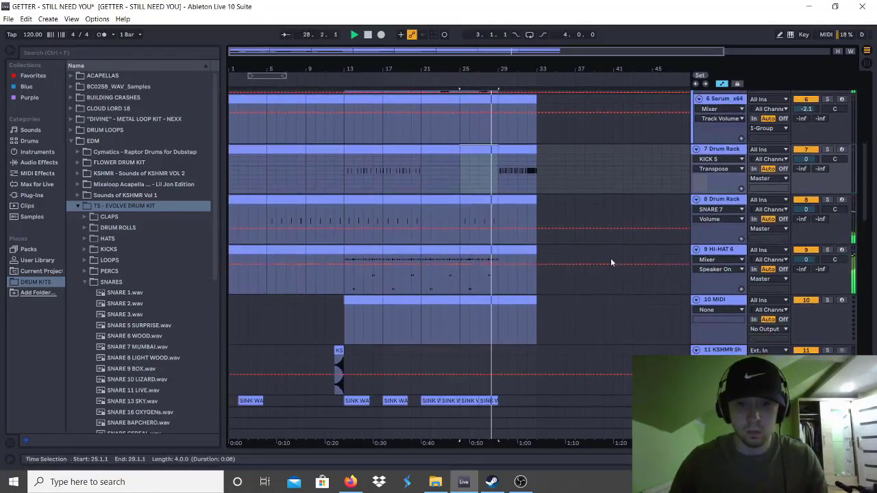
scroll(603, 259, down, 3)
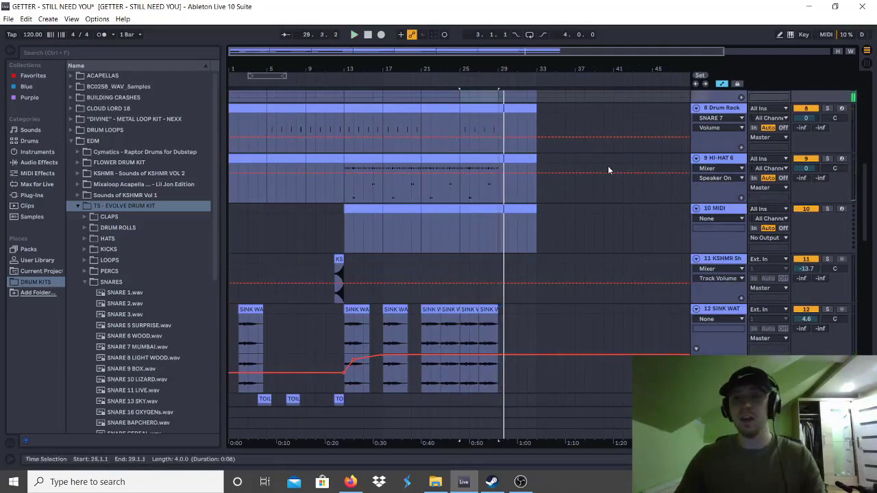
scroll(607, 166, up, 3)
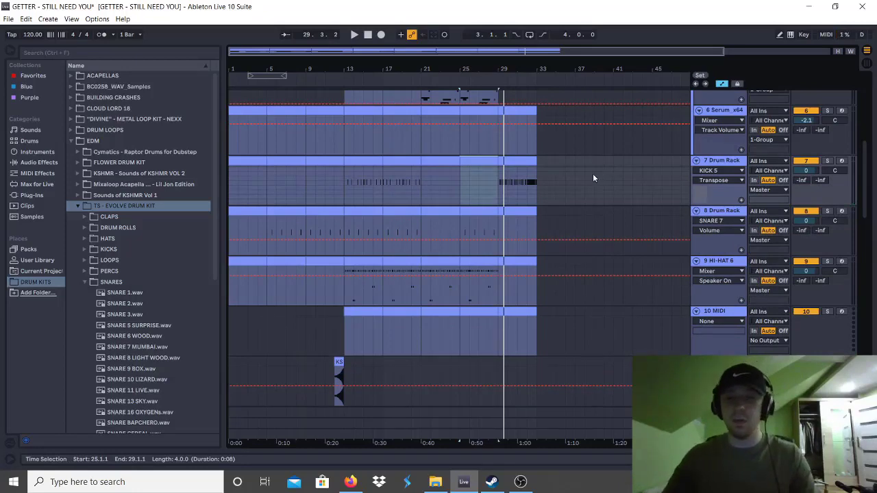
click(788, 459)
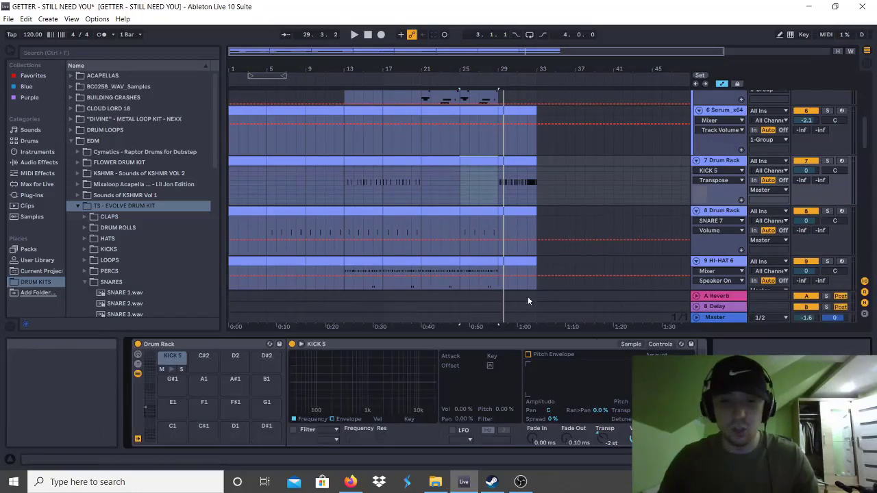
scroll(522, 210, down, 2)
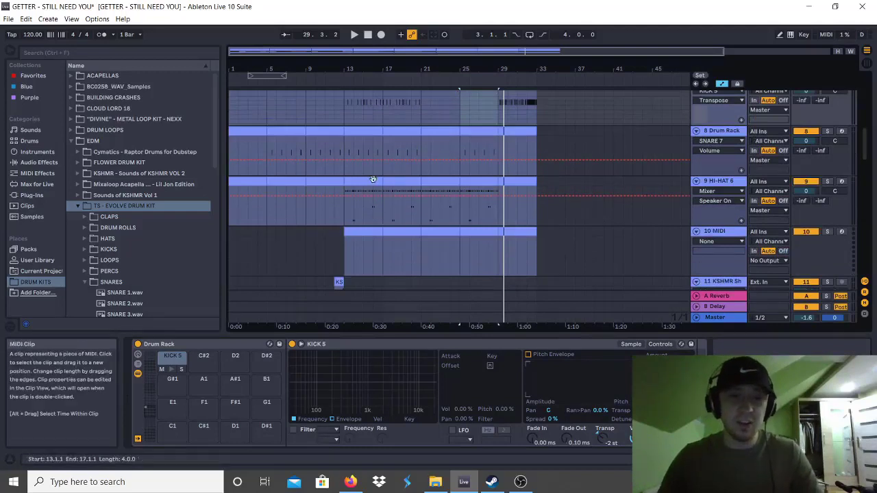
click(542, 247)
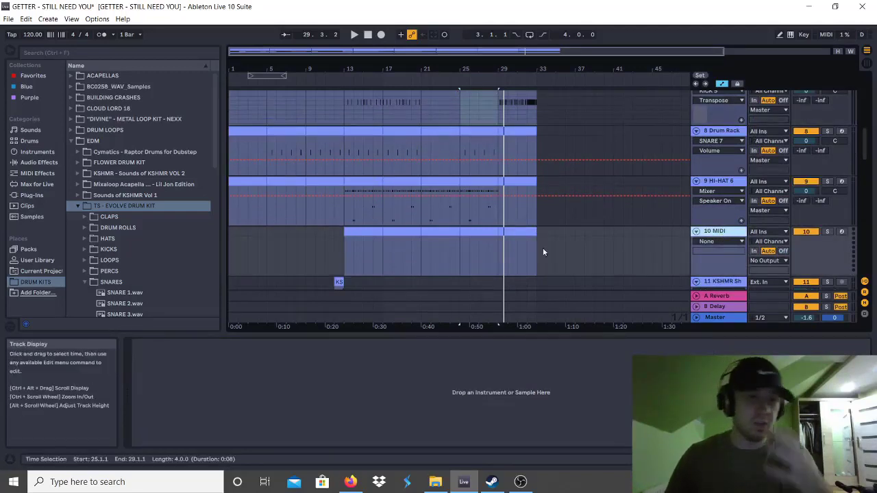
Open the PERCS folder of TS - EVOLVE DRUM KIT and audition its percussion samples.
click(84, 282)
double_click(109, 273)
scroll(115, 267, down, 2)
click(115, 257)
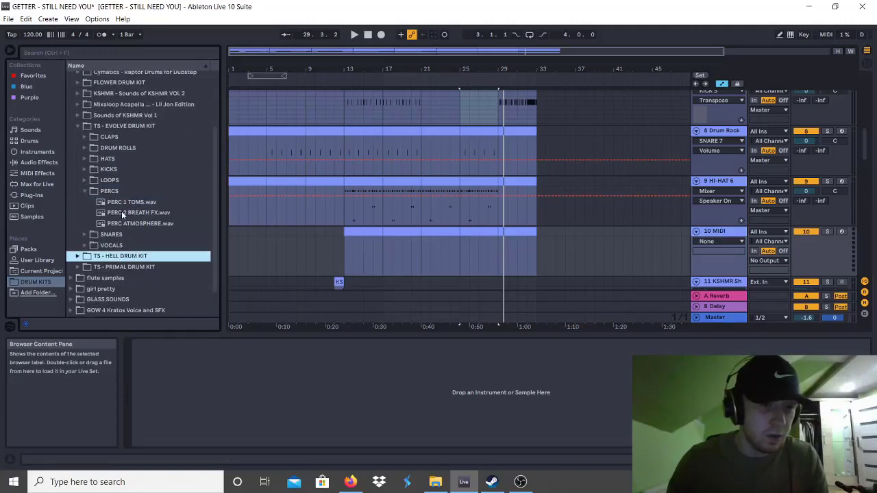
click(122, 211)
click(127, 203)
click(133, 225)
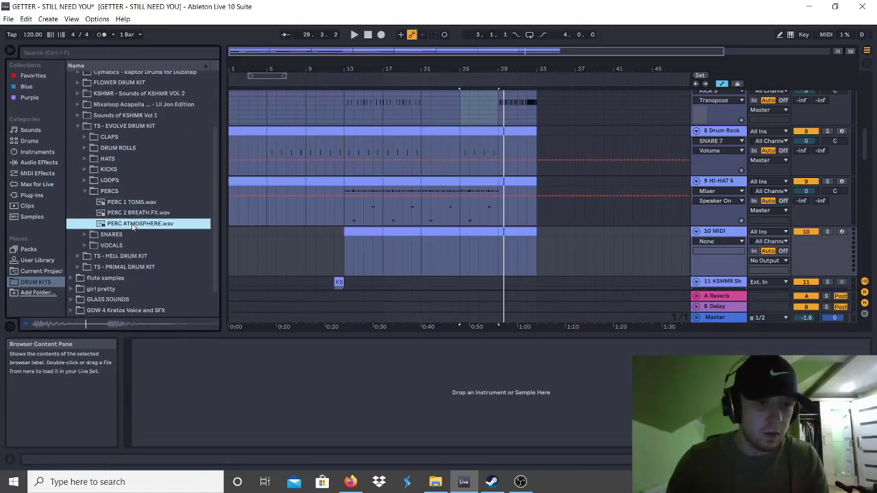
Insert an audio track below track 10 MIDI and place PERC 2 BREATH FX.wav on it at bar 5.
right_click(729, 233)
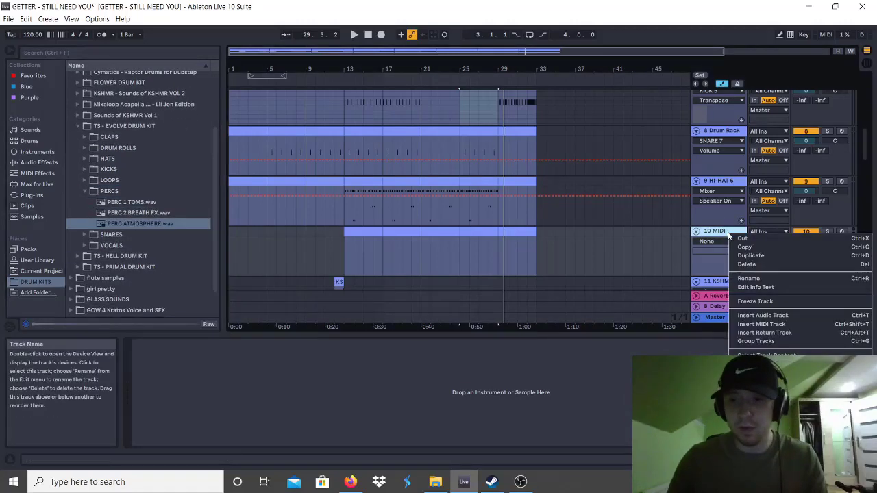
click(763, 316)
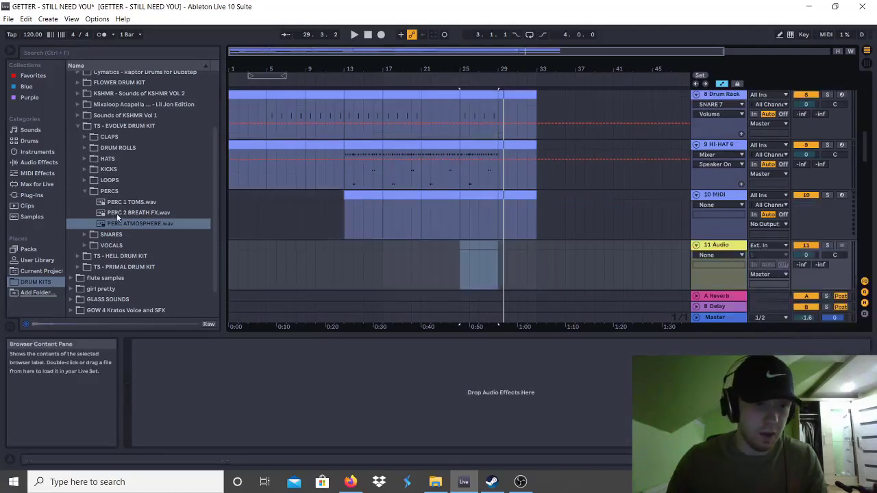
click(133, 215)
drag(210, 226, 233, 261)
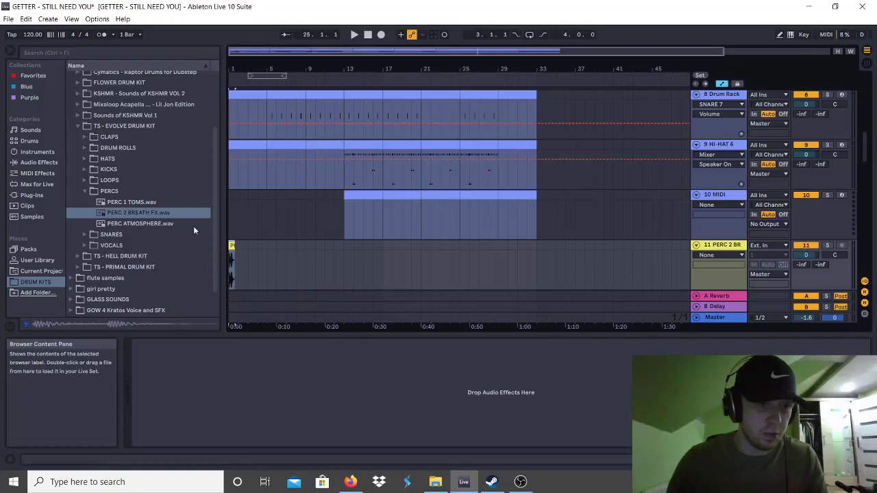
key(space)
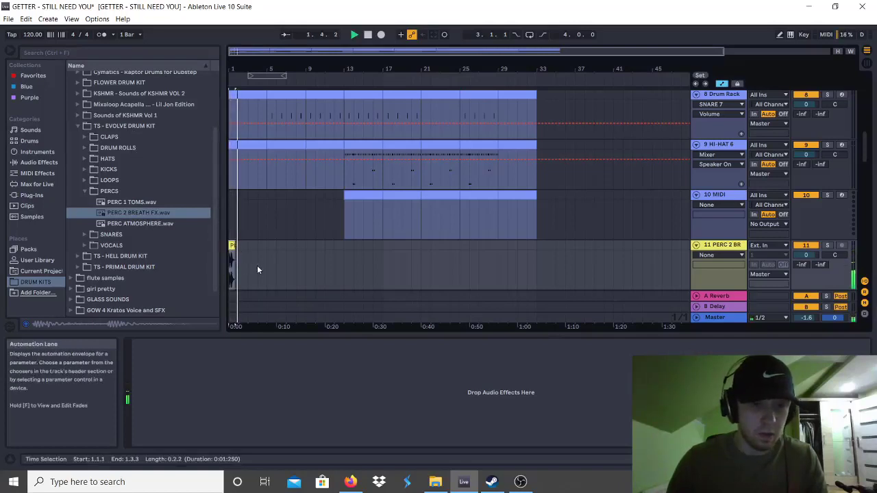
drag(233, 249, 268, 257)
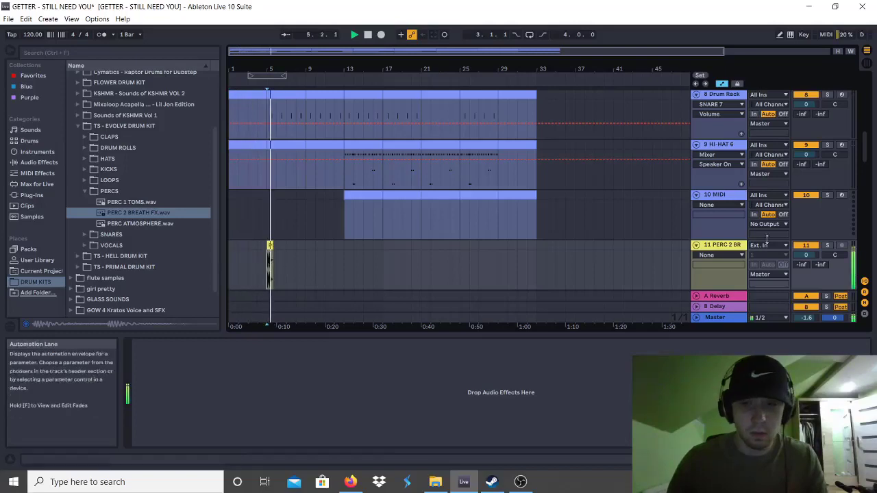
Copy the PERC 2 BREATH FX clip to bar 7 and duplicate the pair into bars 9-13.
click(269, 246)
key(ctrl+c)
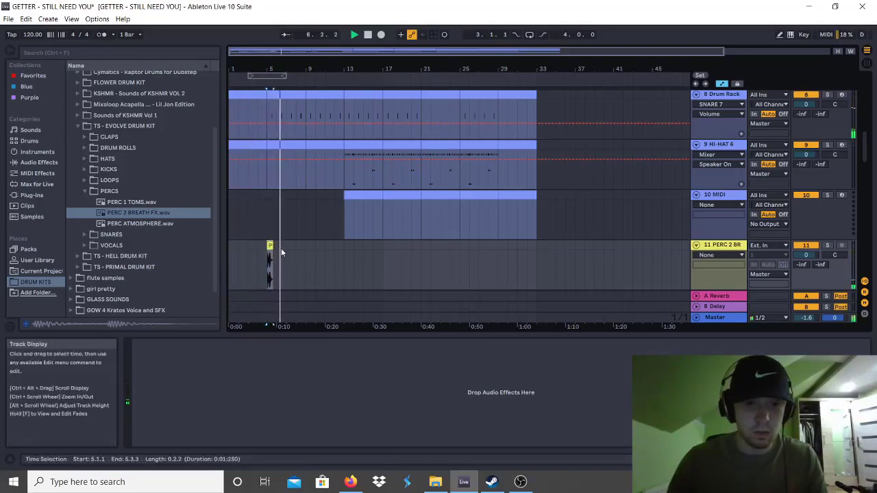
click(285, 248)
key(ctrl+v)
drag(304, 245, 268, 253)
key(ctrl+d)
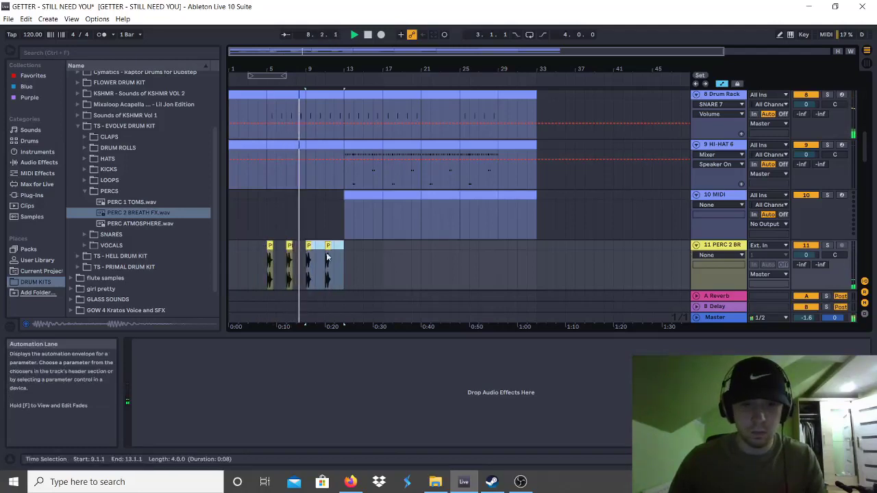
Transpose the PERC 2 BREATH FX clip at bar 5 to -6 st and hide the clip view.
click(268, 246)
double_click(268, 246)
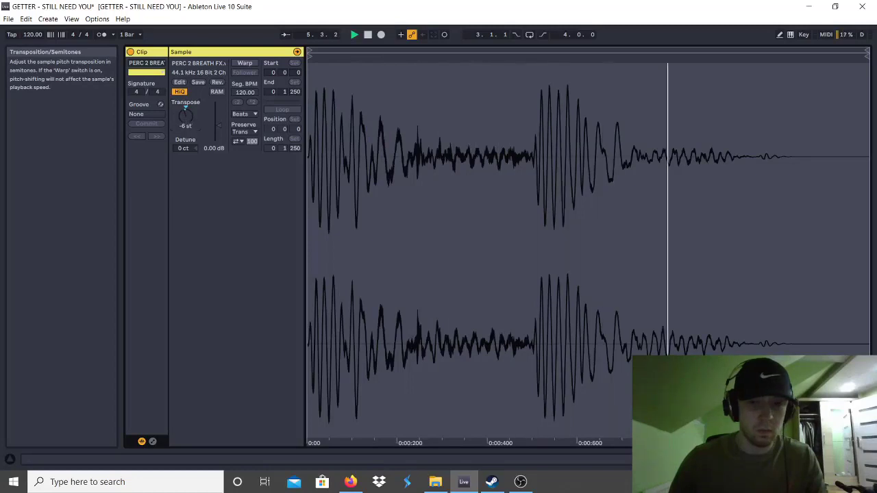
click(866, 459)
Replace the old copies after bar 5 by duplicating the pitched PERC 2 BREATH FX clip to bars 7, 9 and 11, and play from bar 5.
scroll(356, 158, up, 3)
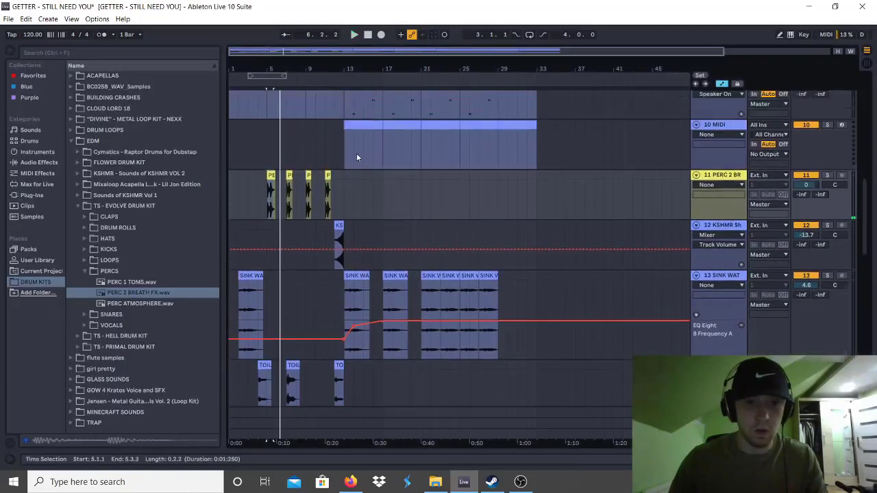
drag(346, 182, 281, 182)
click(271, 198)
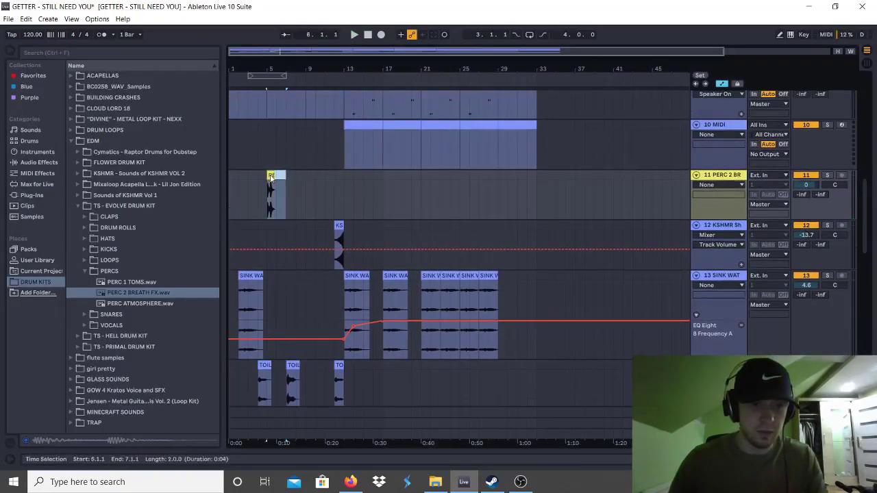
key(ctrl+d)
key(ctrl+d)
key(ctrl+d)
click(270, 201)
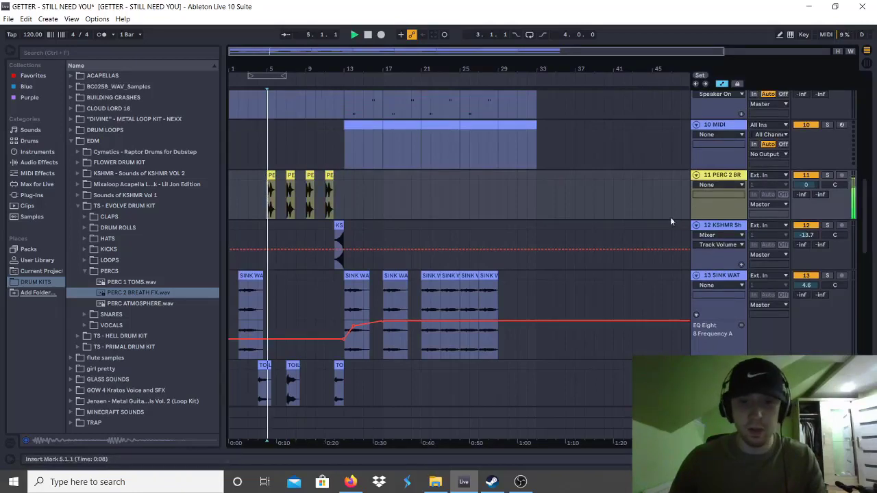
key(space)
Insert another audio track below track 10 MIDI and give it the matching blue colour.
right_click(718, 126)
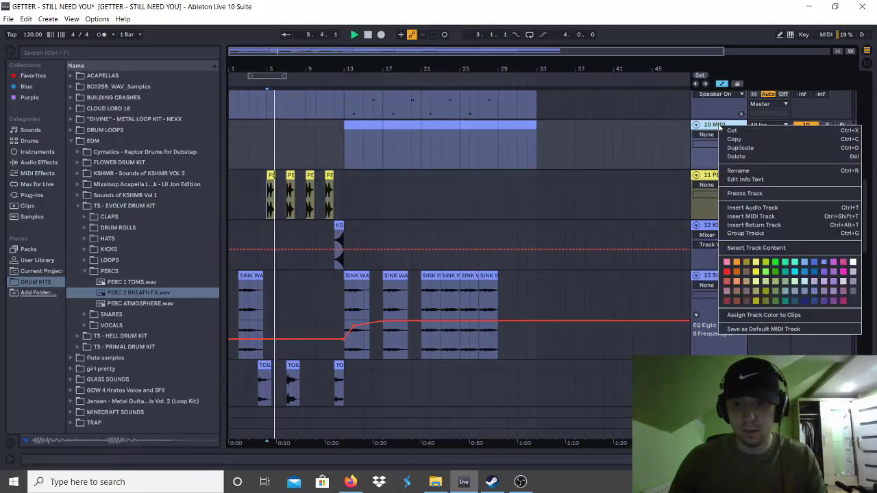
click(743, 208)
right_click(730, 184)
right_click(726, 172)
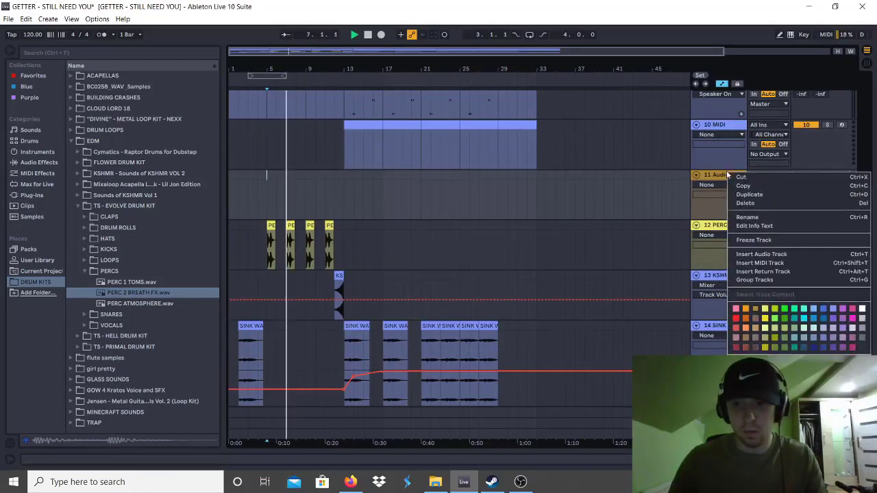
click(831, 308)
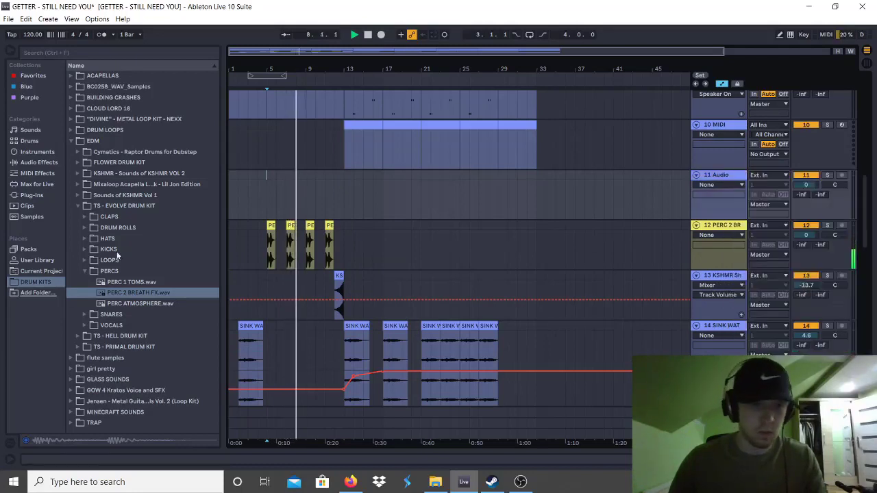
Show the 10 MIDI track's device chain and open the OPEN HATS folder of the TS - EVOLVE DRUM KIT samples.
click(722, 126)
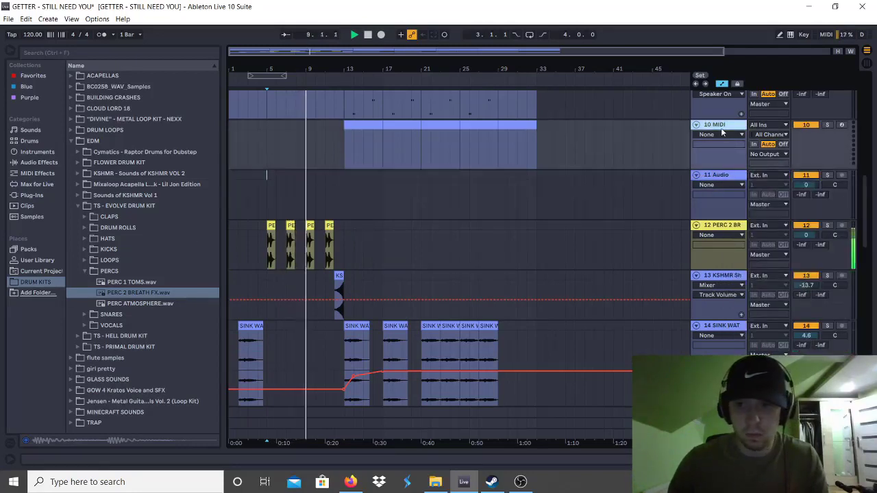
click(798, 459)
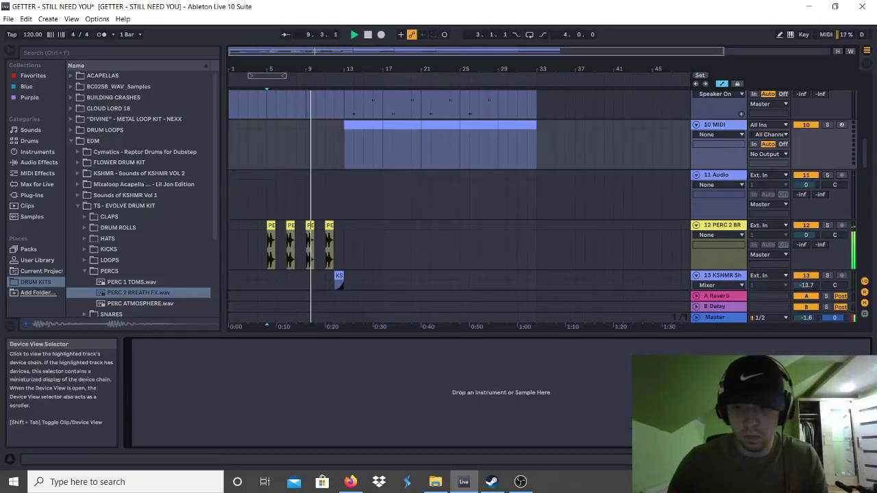
click(108, 239)
click(128, 250)
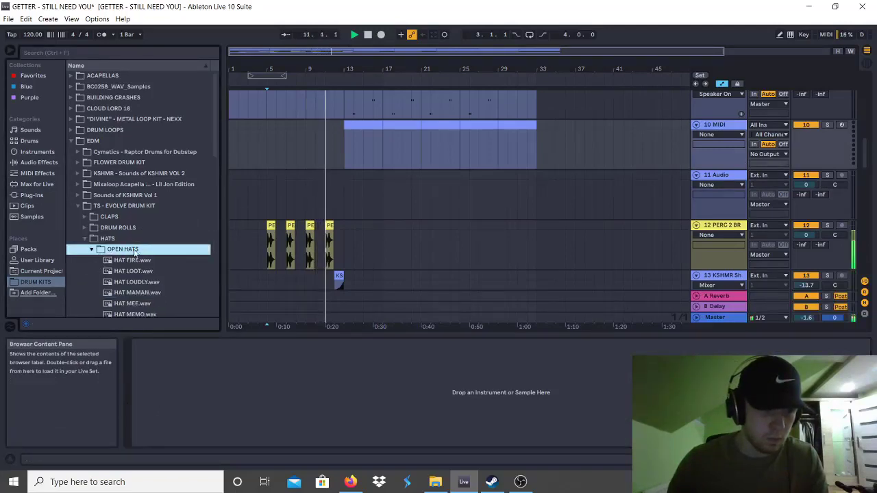
Audition the open hat samples and load HAT LOOT.wav into the 10 MIDI track's device chain.
scroll(132, 250, down, 1)
click(136, 250)
click(137, 272)
scroll(137, 271, down, 2)
click(136, 259)
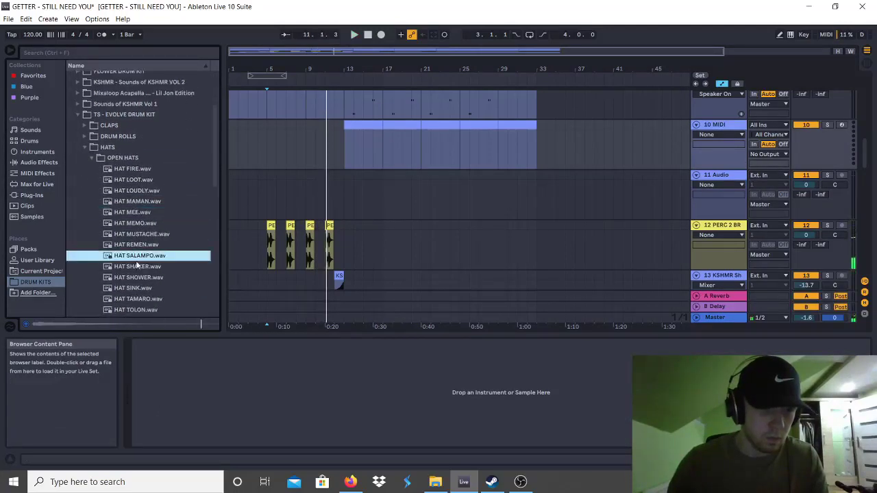
click(129, 299)
click(124, 170)
click(125, 180)
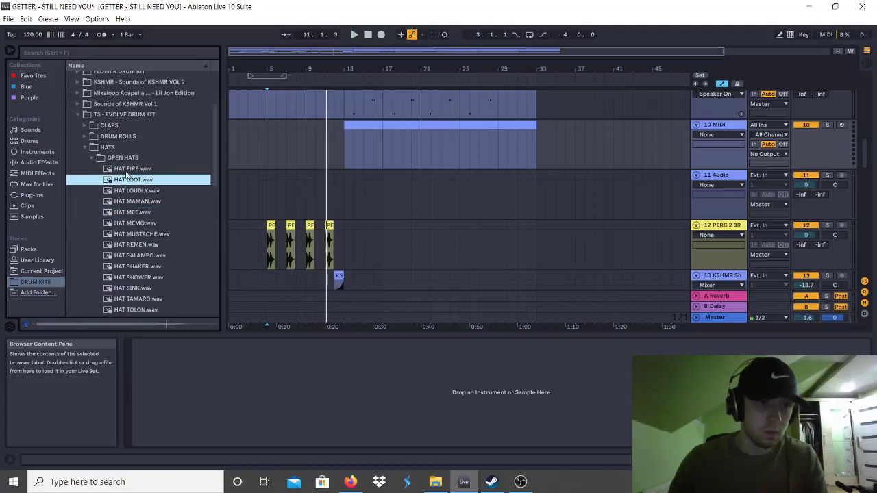
click(126, 171)
drag(127, 179, 191, 380)
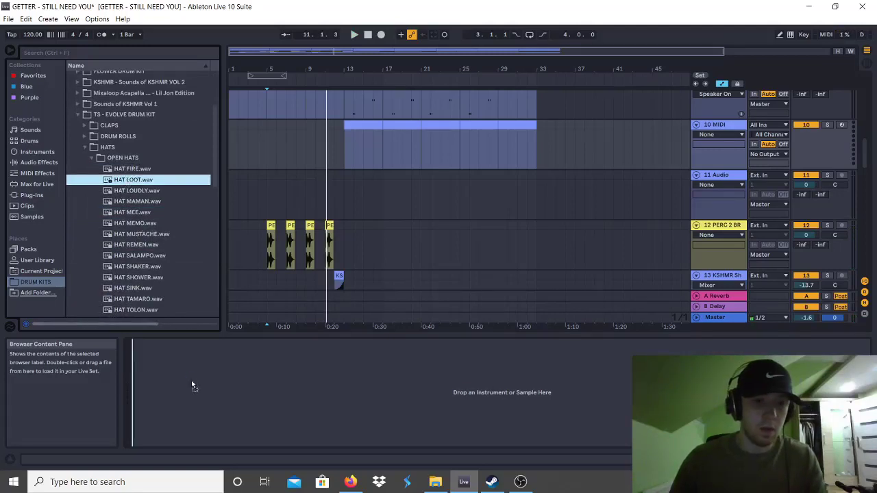
In track 10's clip at bar 13, add a two-beat C3 note at 1.2 and duplicate it through to the clip's end.
scroll(374, 196, up, 1)
double_click(358, 161)
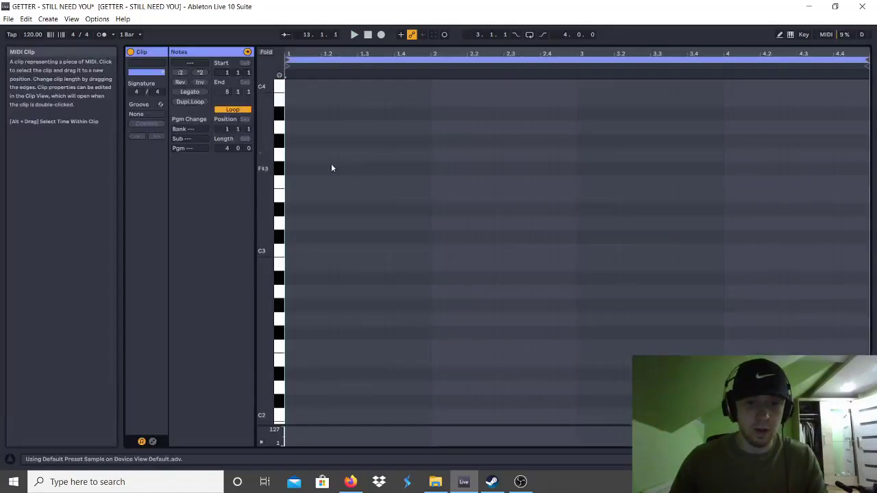
key(space)
double_click(327, 250)
drag(330, 251, 391, 254)
key(ctrl+d)
key(ctrl+d)
key(ctrl+d)
key(ctrl+d)
key(ctrl+d)
key(ctrl+d)
key(ctrl+d)
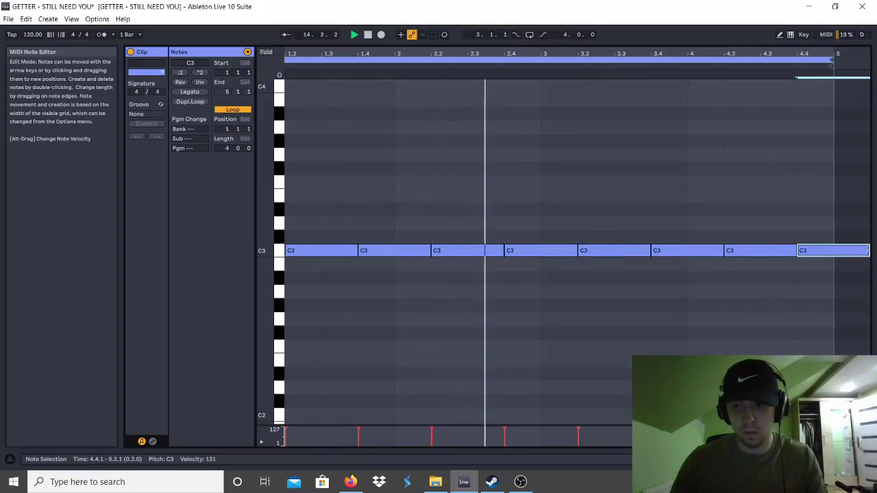
Shorten the last C3 note to one beat so it stops at the clip's end, and hide the clip view.
drag(868, 251, 835, 251)
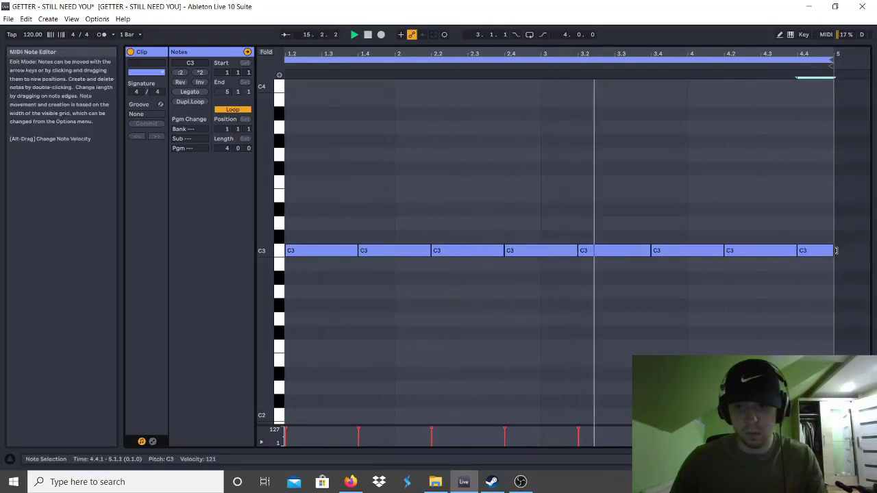
click(794, 251)
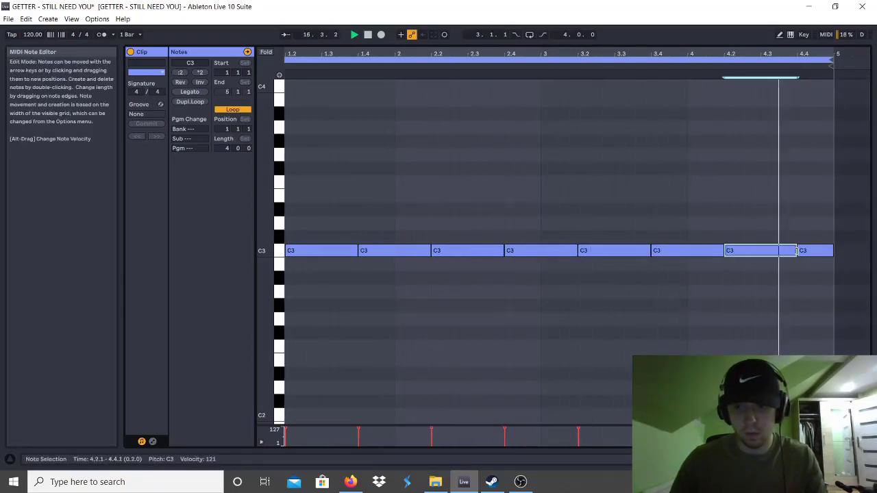
click(866, 459)
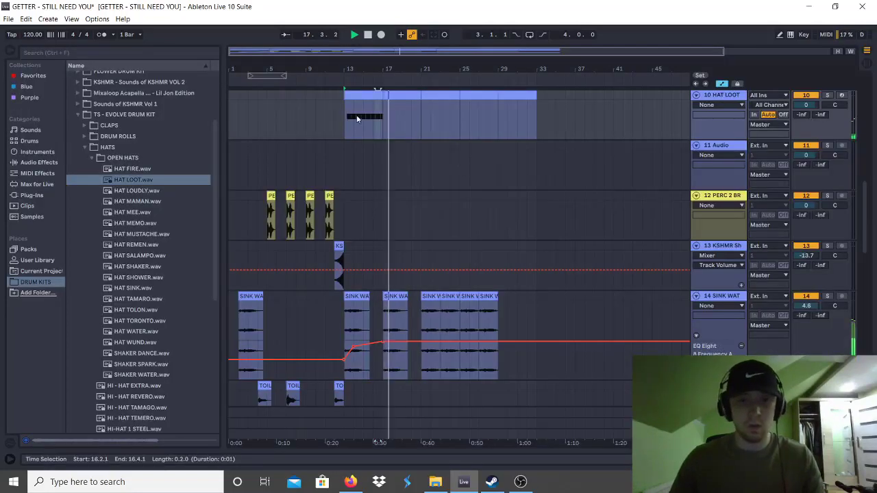
Duplicate the HAT LOOT clip to bar 17 and undo the extra copy at bar 21.
key(ctrl+d)
key(ctrl+d)
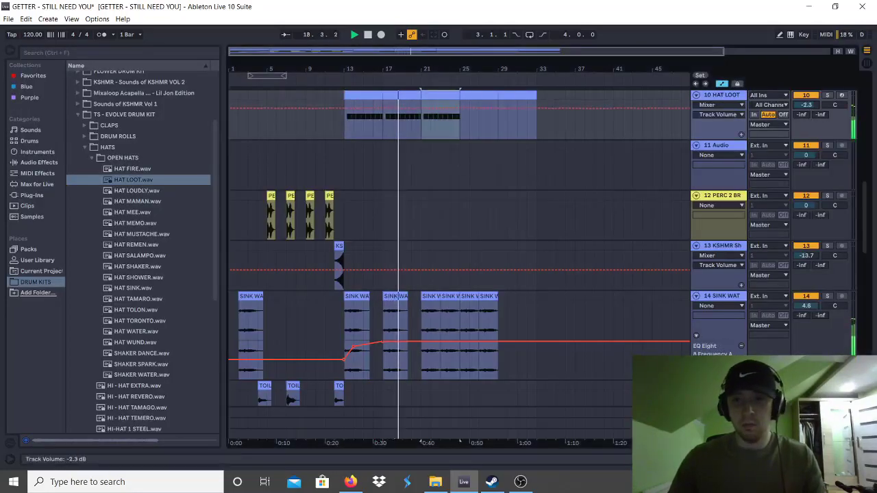
click(477, 96)
key(ctrl+z)
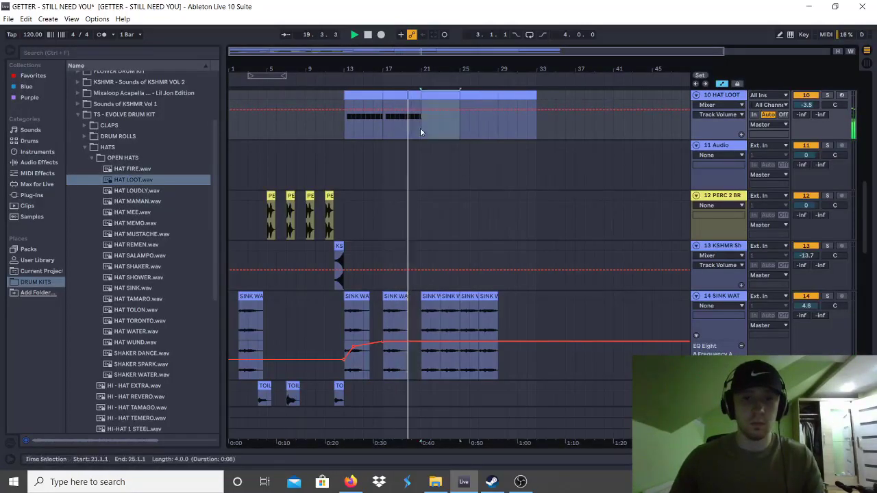
Set the HAT LOOT track's volume to -7.3 dB and its panning to 28L.
scroll(463, 175, up, 1)
scroll(463, 175, up, 2)
drag(805, 219, 834, 243)
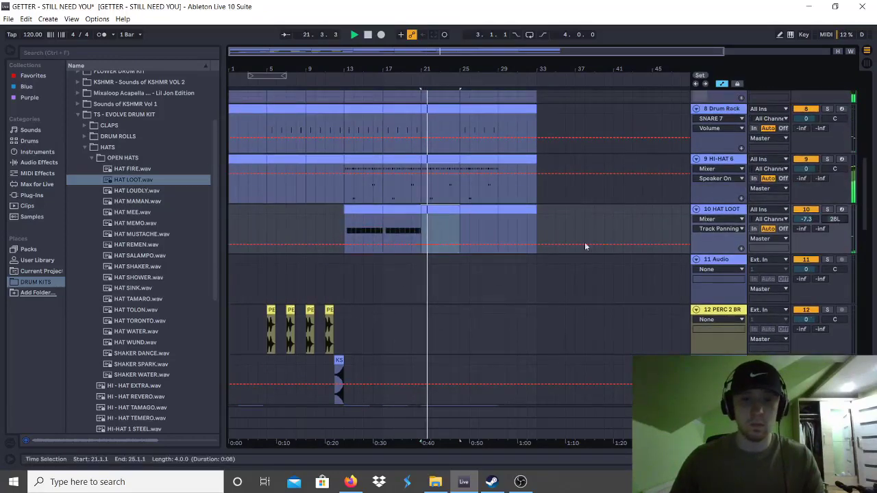
Stop playback and play the arrangement from bar 1 to hear the new hats in context.
scroll(512, 250, up, 2)
scroll(513, 250, up, 1)
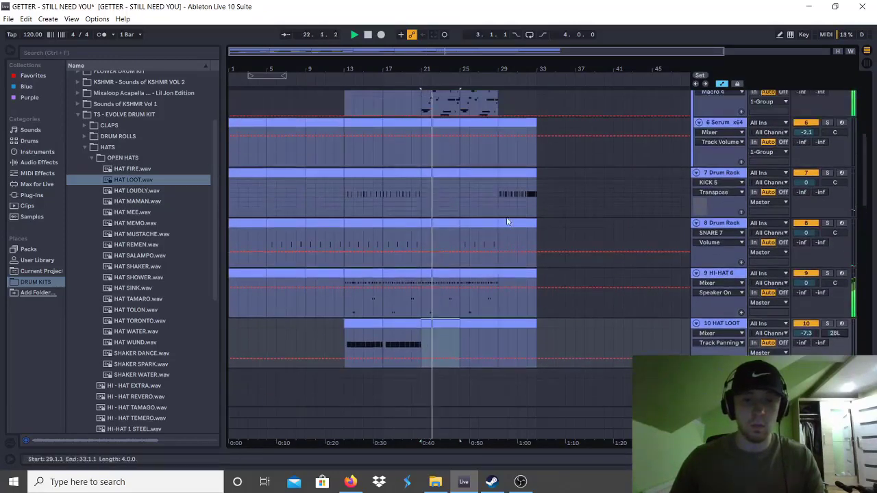
click(367, 35)
drag(398, 50, 398, 41)
key(space)
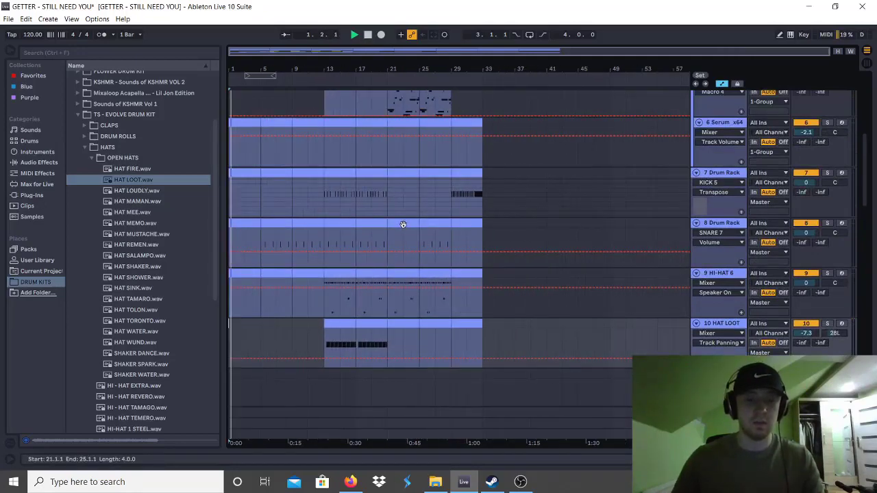
Close the HATS folder and audition the PERC ATMOSPHERE and PERC 1 TOMS samples in the PERCS folder.
scroll(411, 224, down, 5)
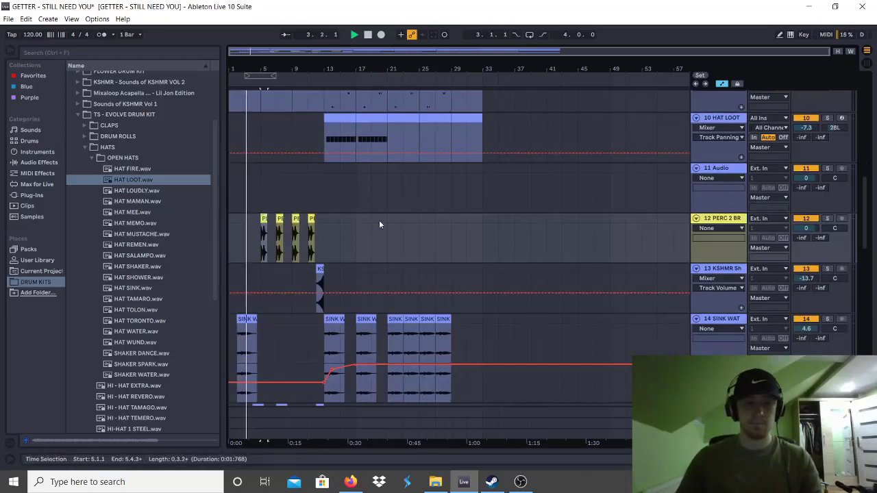
click(113, 159)
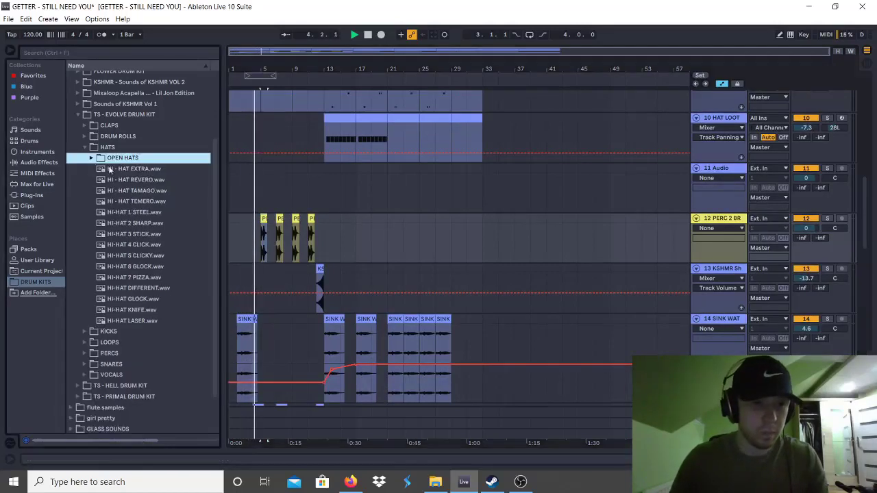
click(91, 158)
click(90, 158)
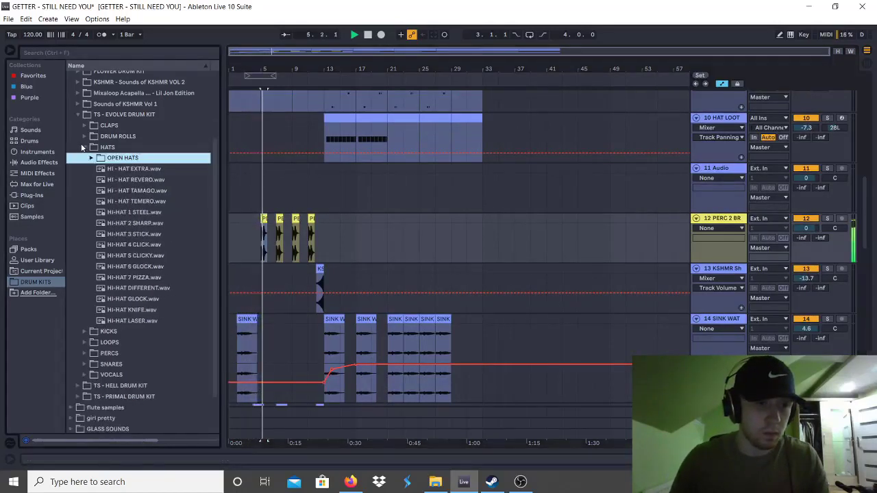
click(83, 147)
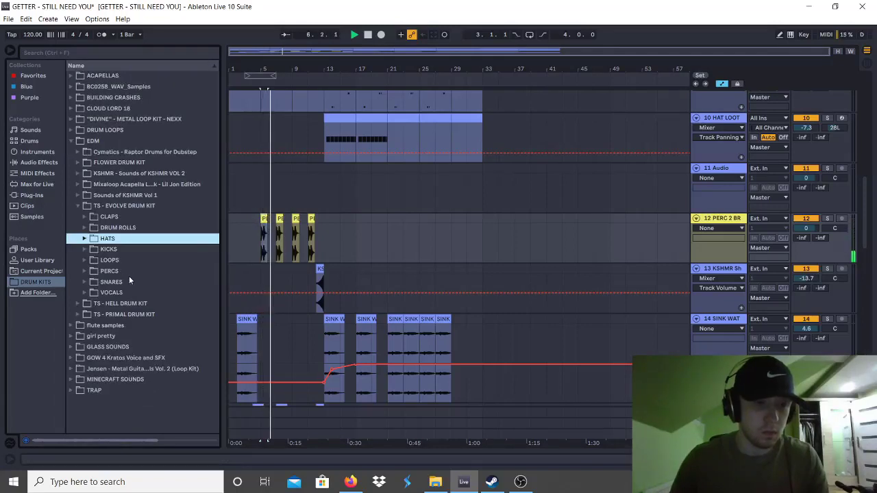
click(127, 272)
click(125, 294)
click(124, 300)
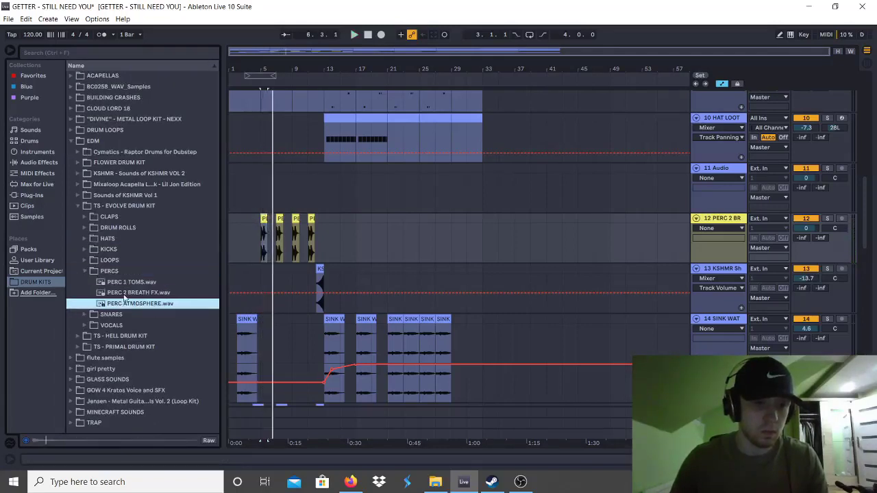
click(123, 274)
click(121, 282)
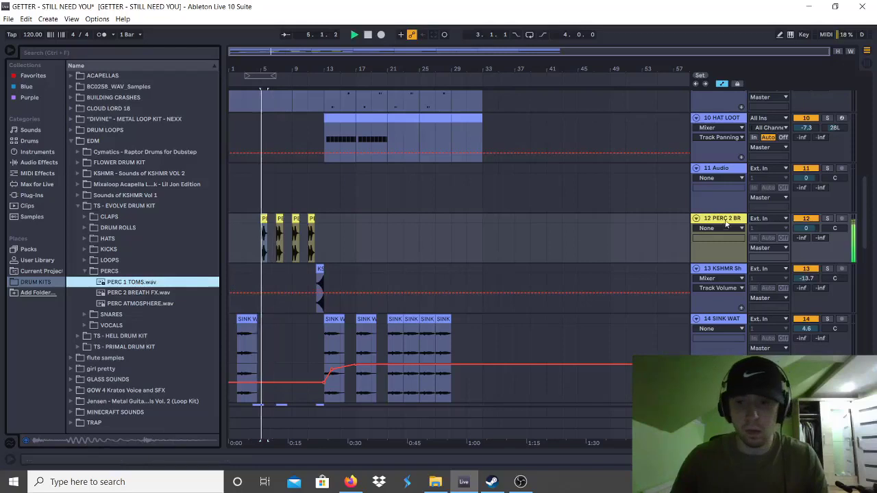
Place PERC ATMOSPHERE.wav at bar 13 on a new audio track below PERC 2 BREATH FX, with track volume 1.3 dB.
right_click(727, 219)
click(753, 296)
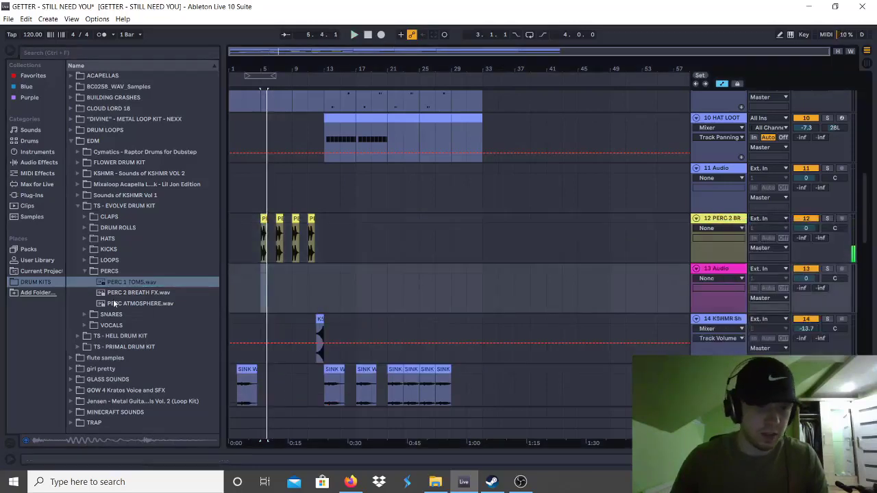
click(117, 304)
drag(184, 296, 326, 278)
drag(808, 278, 808, 270)
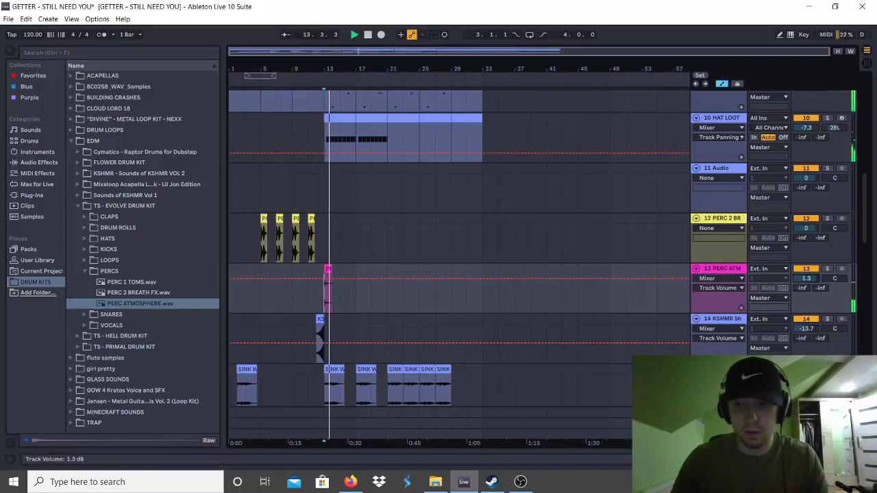
Copy the PERC ATMOSPHERE clip to bar 5 and play from bars 5 and 13 to check both hits.
key(ctrl+c)
click(260, 268)
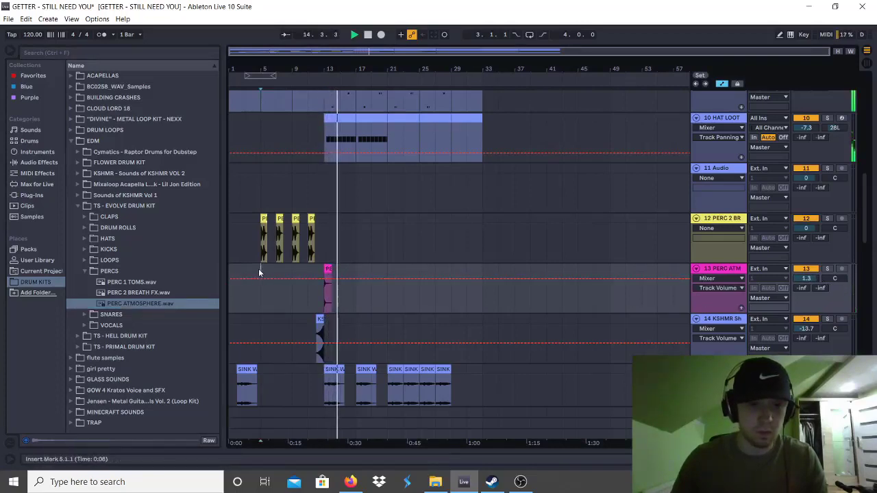
key(ctrl+v)
key(space)
key(space)
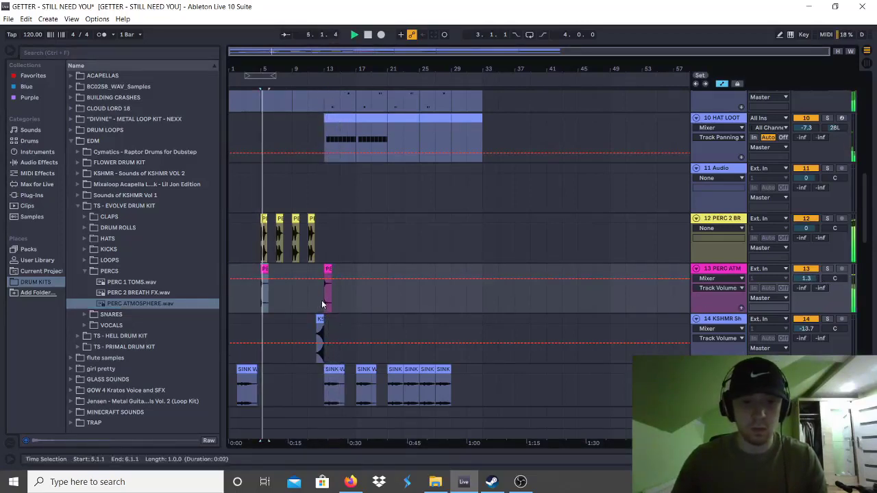
click(323, 303)
key(space)
key(space)
Insert an audio track below PERC ATMOSPHERE and open the Sweeps Down folder under KSHMR VOL 2's FX Elements.
right_click(727, 269)
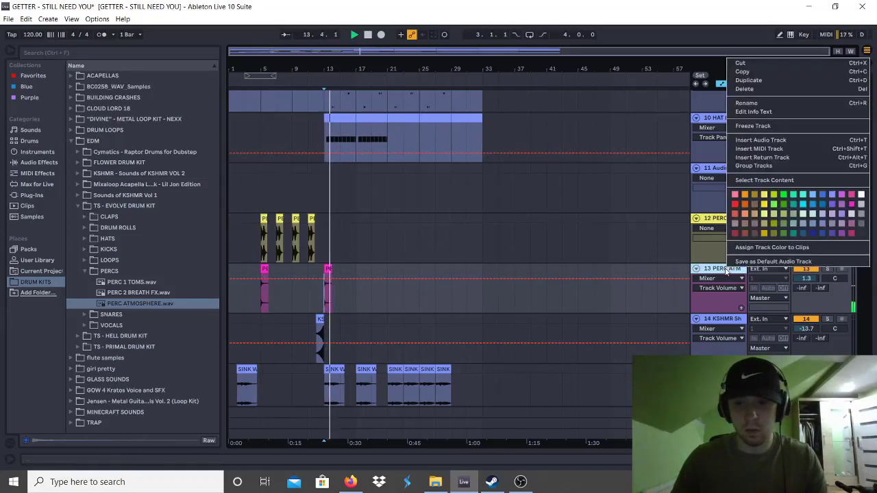
click(751, 141)
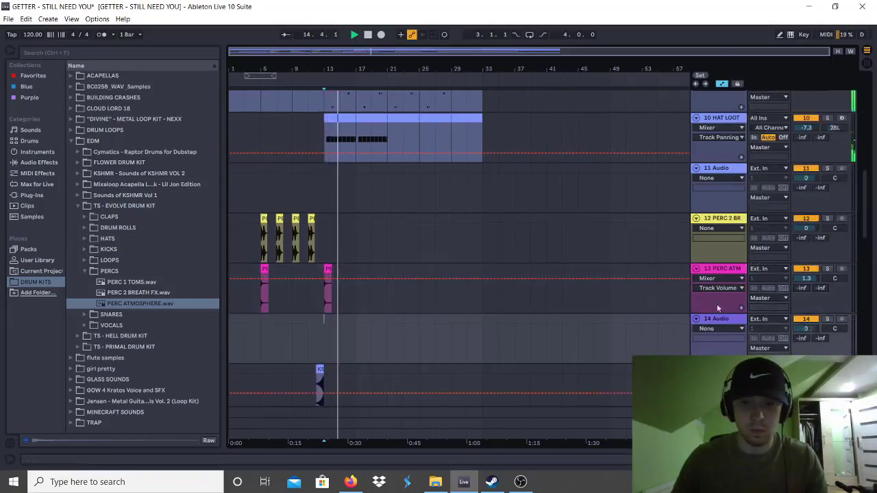
click(77, 207)
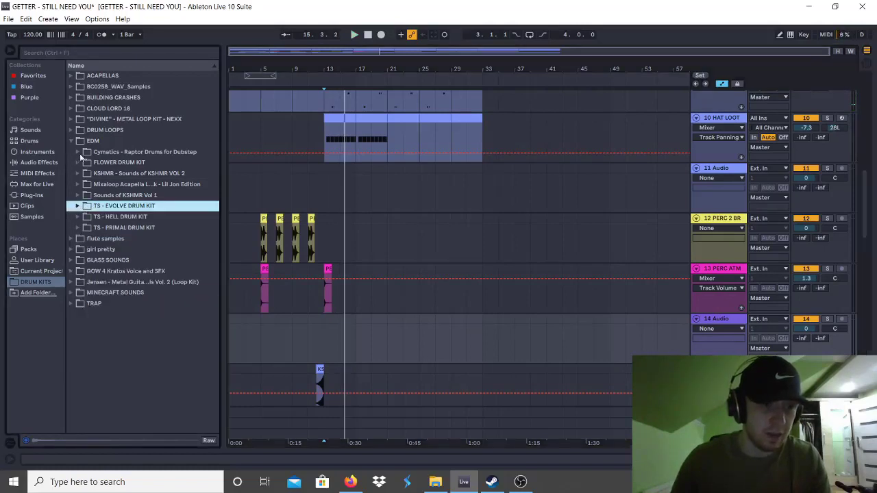
double_click(108, 174)
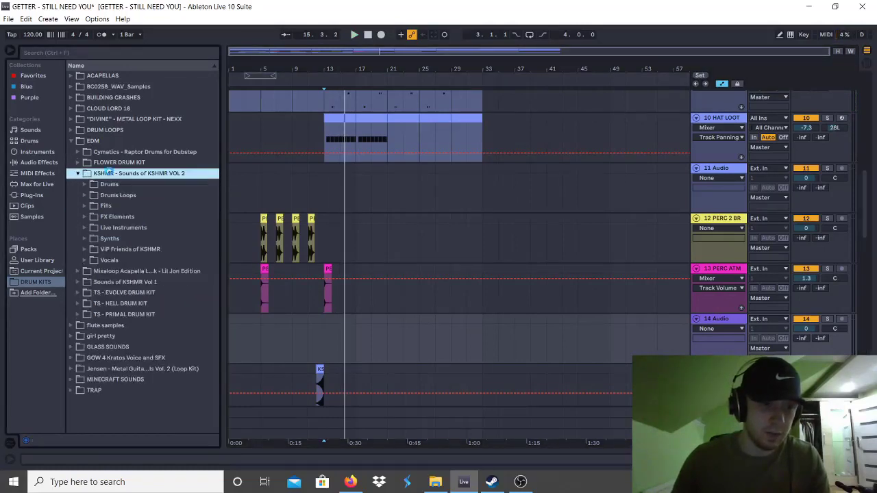
double_click(112, 216)
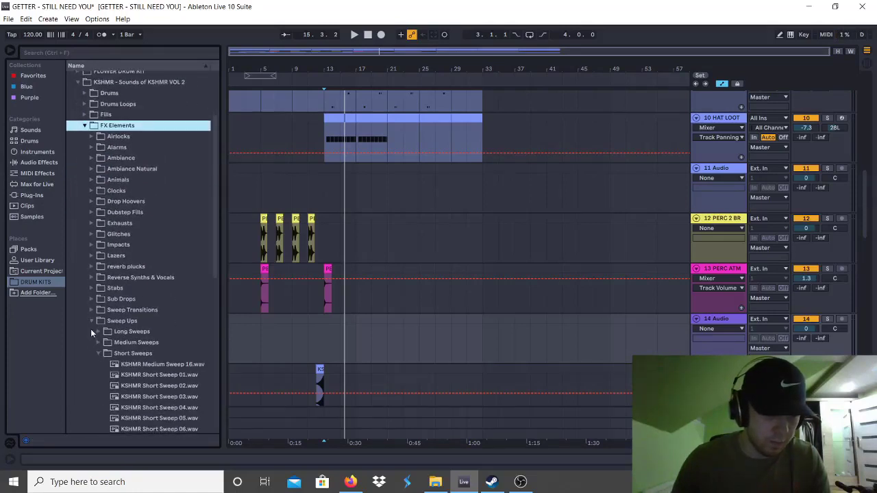
click(90, 321)
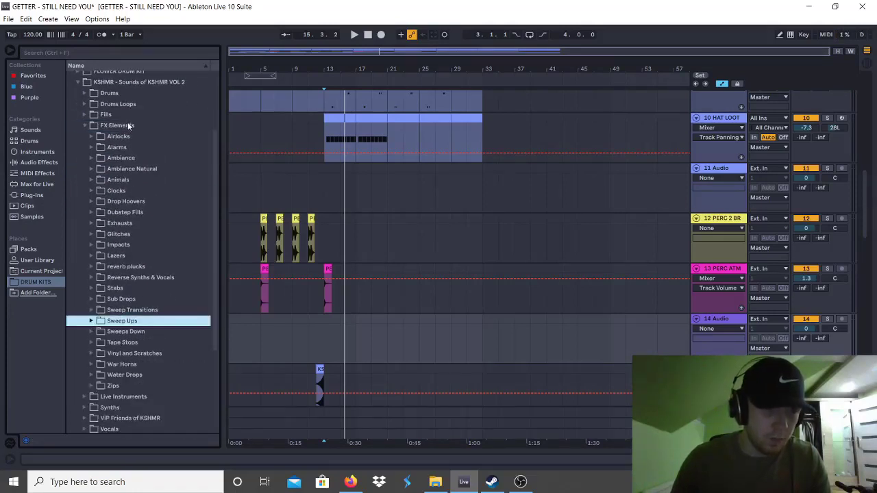
double_click(140, 332)
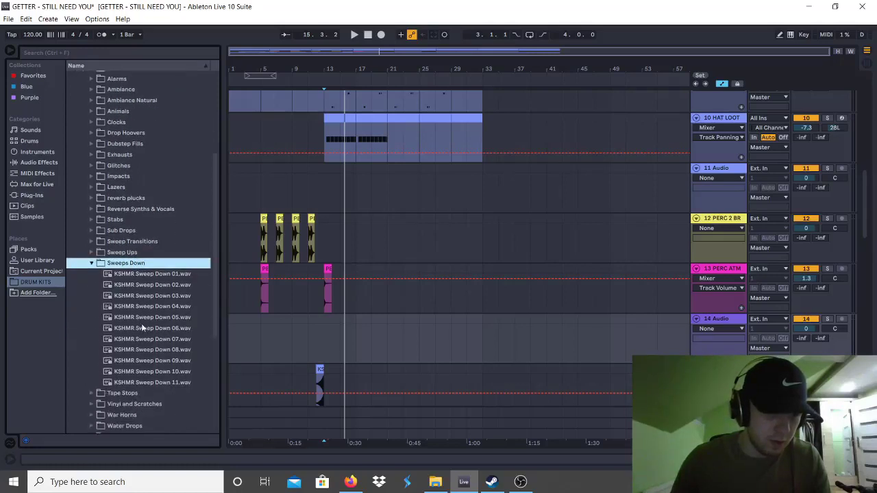
Audition several KSHMR Sweep Down samples, including 11, 03 and 01, in the Sweeps Down folder.
scroll(135, 370, down, 2)
click(132, 325)
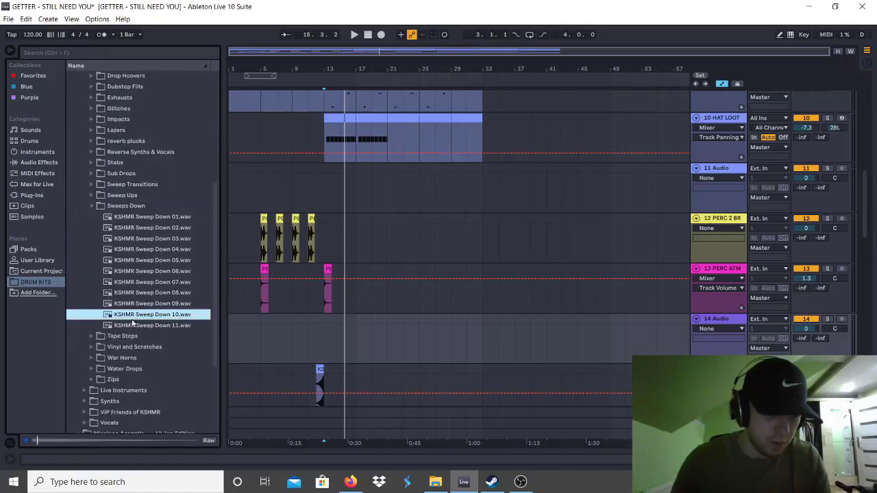
key(space)
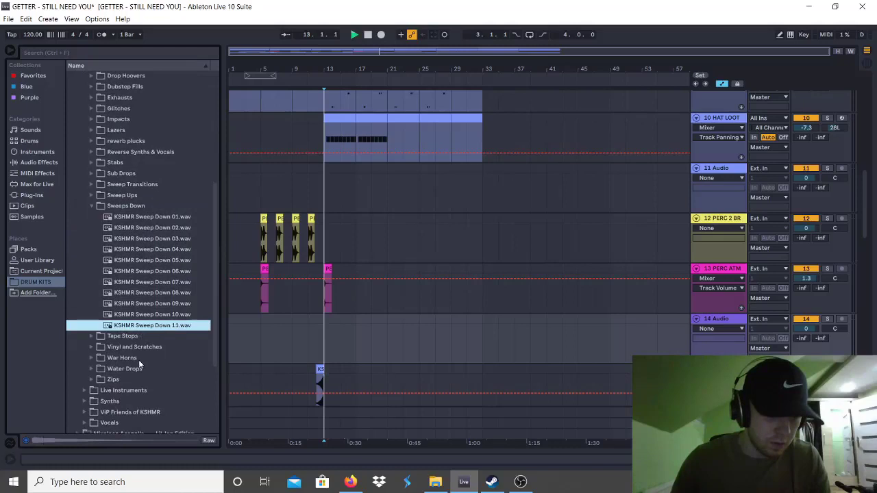
click(132, 281)
click(130, 293)
click(136, 239)
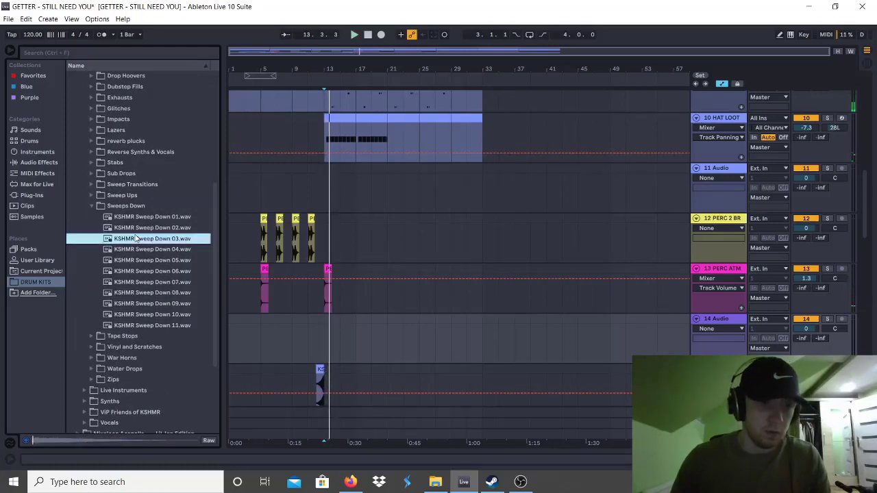
click(138, 216)
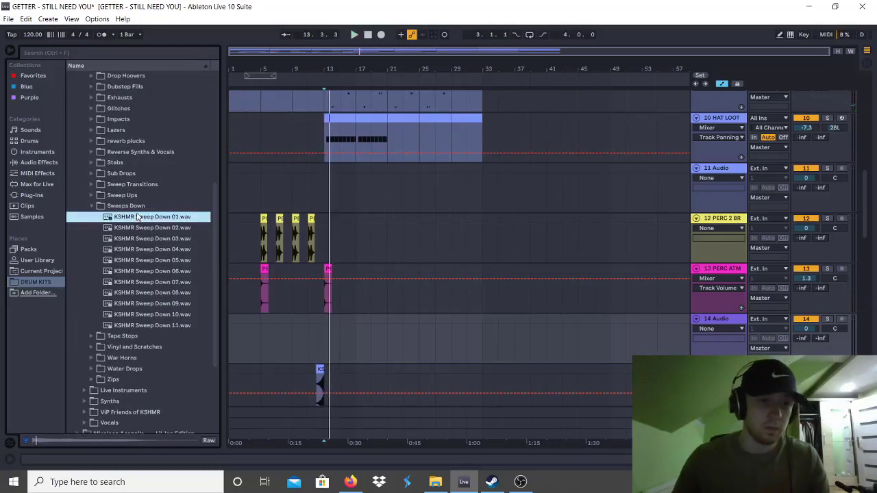
Search the drum kits for "crash" and audition CTR_CRASH_1.wav in the CYMBALS folder of the TRAP kit UP TO CHANCE.
click(96, 52)
text(crash)
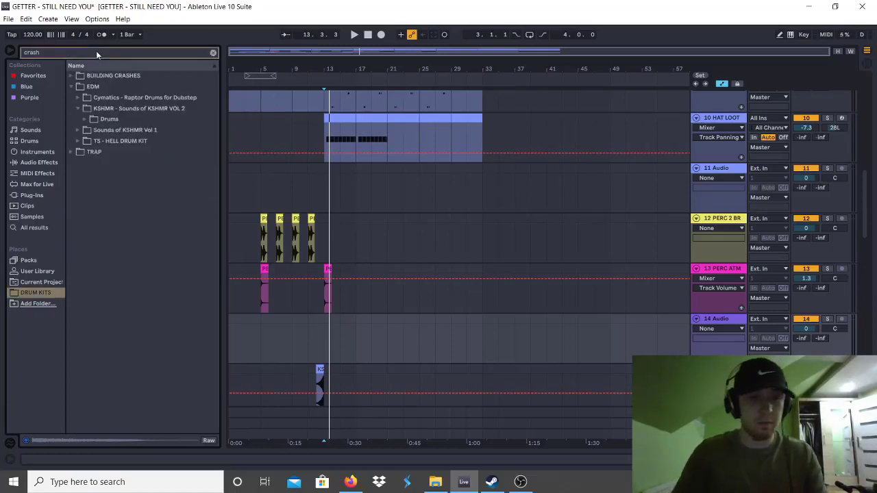
click(72, 151)
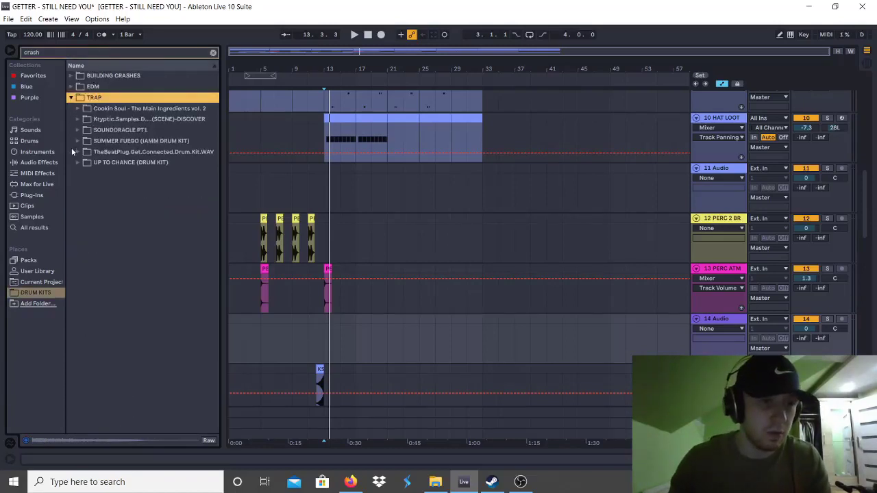
click(71, 86)
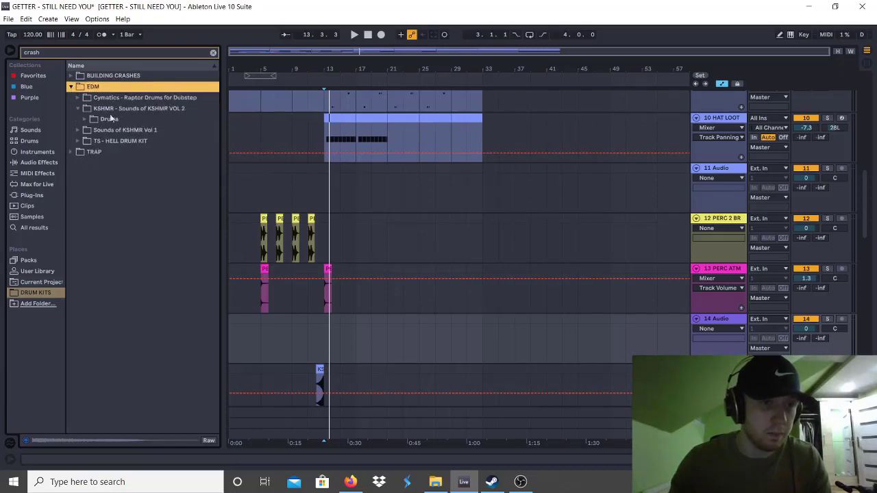
click(72, 152)
click(102, 163)
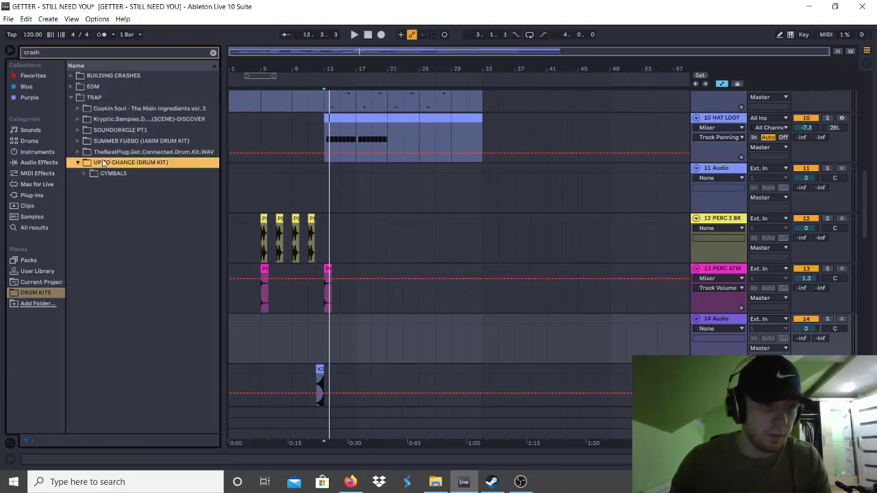
click(105, 173)
click(110, 185)
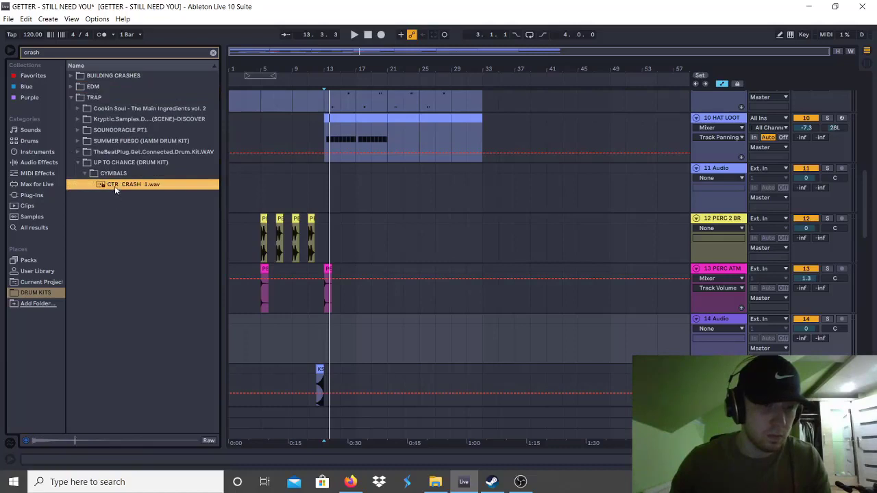
Place CTR_CRASH_1.wav at bar 13 on the empty audio track 14 and copy the clip to bar 17 during playback.
drag(115, 186, 328, 321)
key(space)
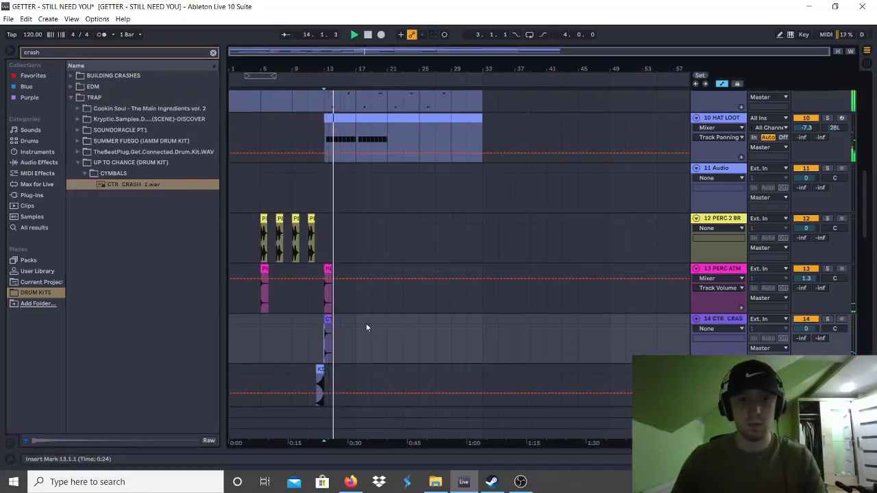
click(326, 328)
key(ctrl+c)
click(355, 320)
key(ctrl+v)
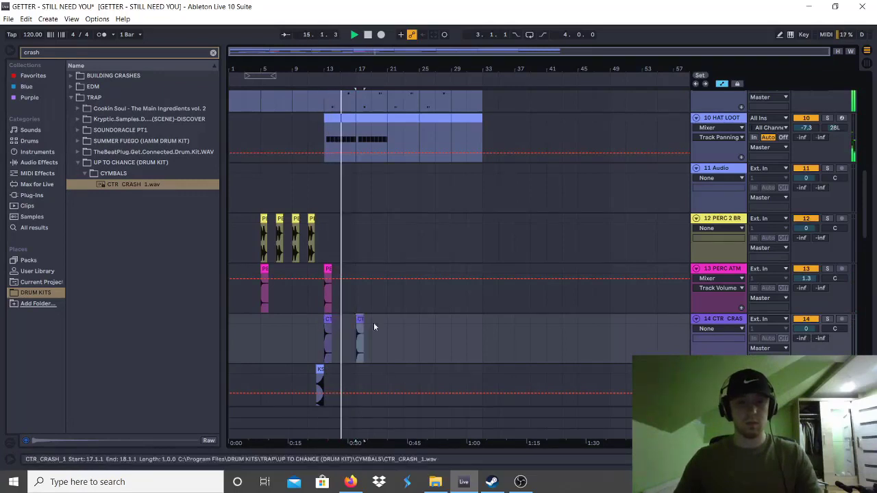
Copy the last PERC 2 BREATH FX clip and the bar 13 PERC ATMOSPHERE clip to bar 17 on their own tracks.
click(317, 219)
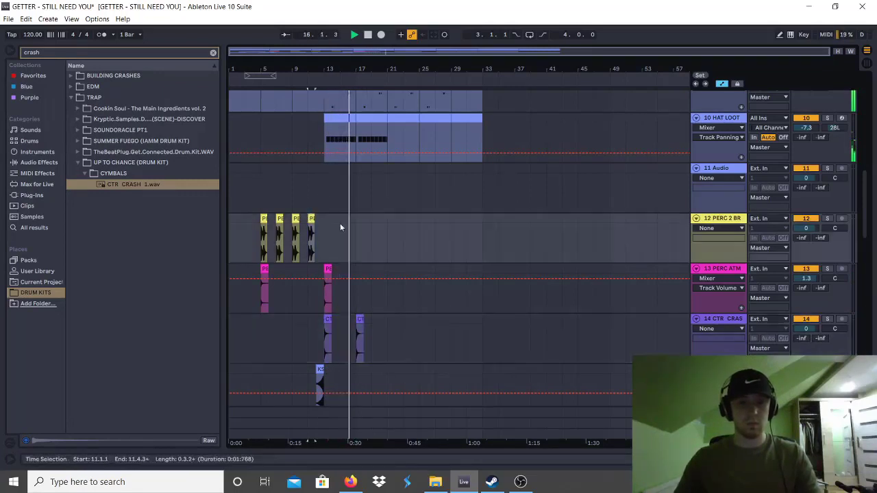
key(ctrl+c)
click(358, 233)
key(ctrl+v)
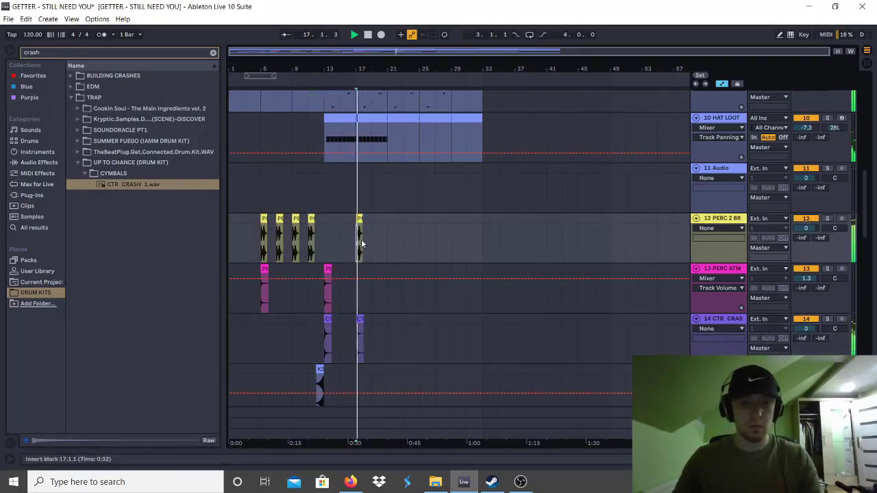
click(328, 270)
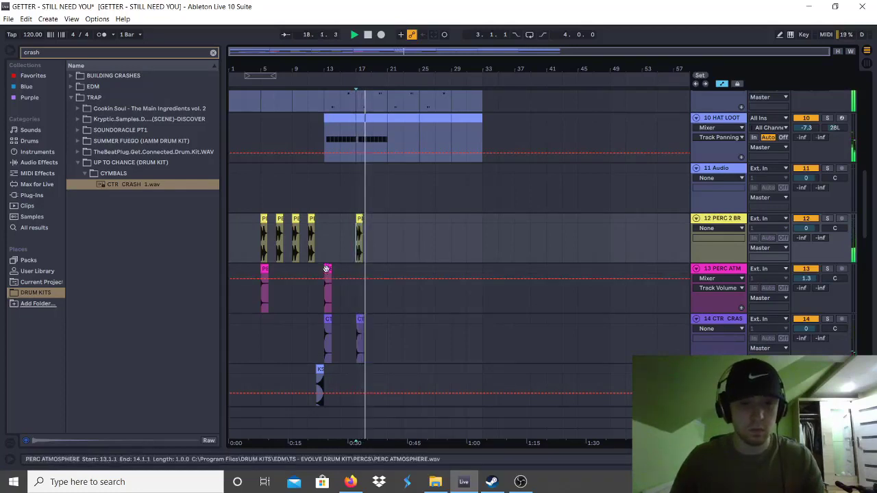
key(ctrl+c)
click(358, 276)
key(ctrl+v)
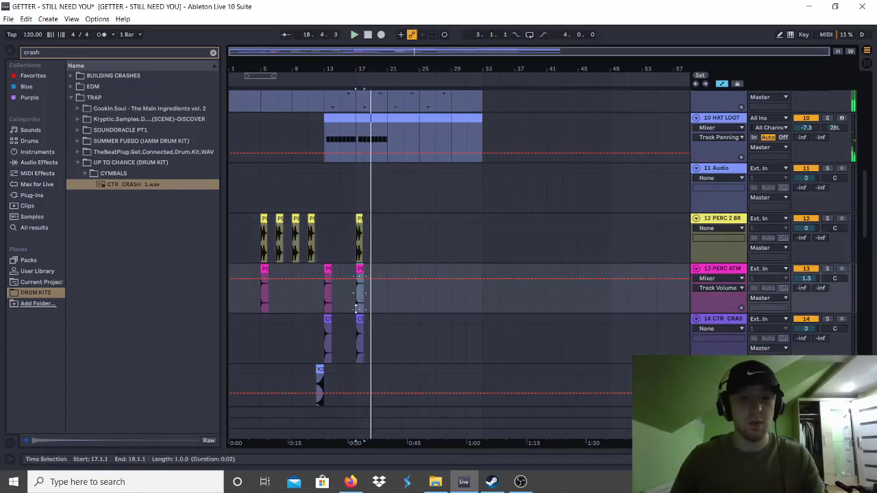
drag(352, 341, 385, 237)
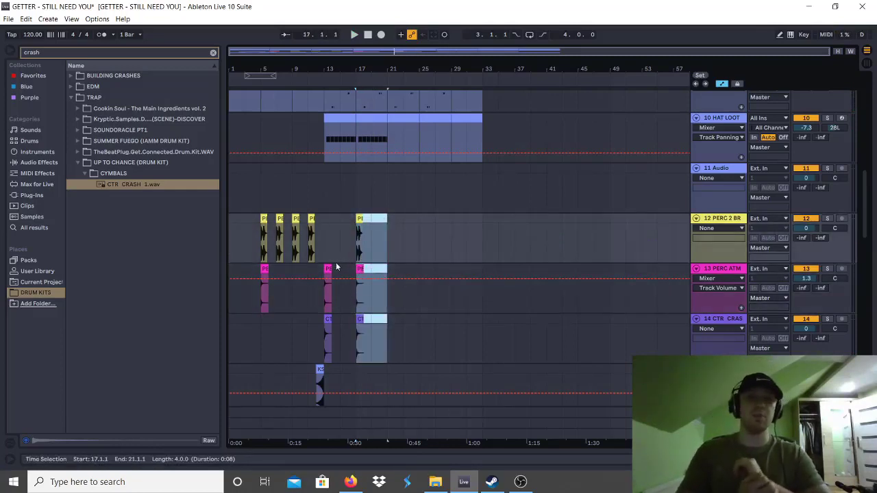
Copy the one-bar KSHMR clip from bar 12 to bar 16 on track 15.
scroll(316, 274, down, 1)
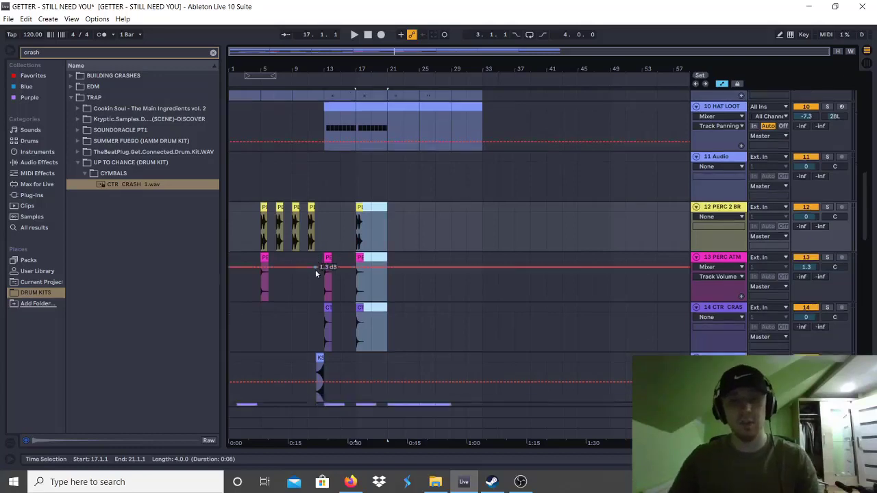
scroll(315, 269, down, 3)
click(321, 293)
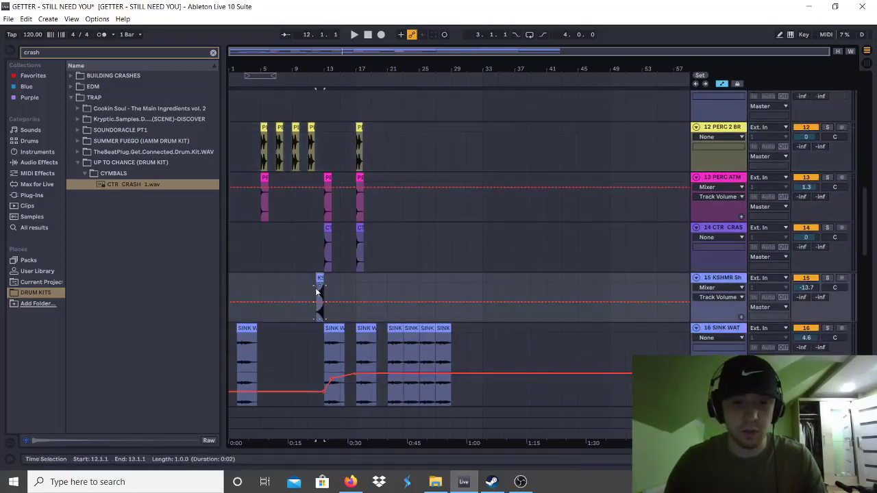
click(342, 282)
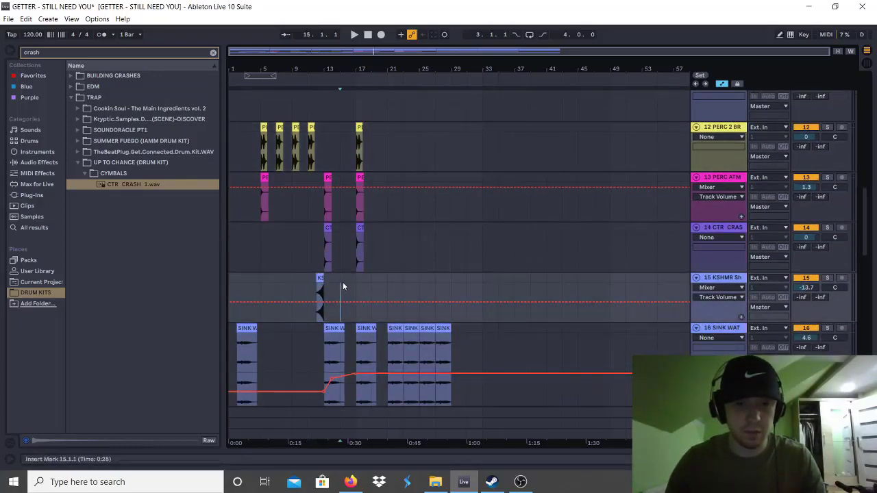
key(ctrl+v)
Play the arrangement from bar 15 and review all tracks across the transition into bar 17.
key(space)
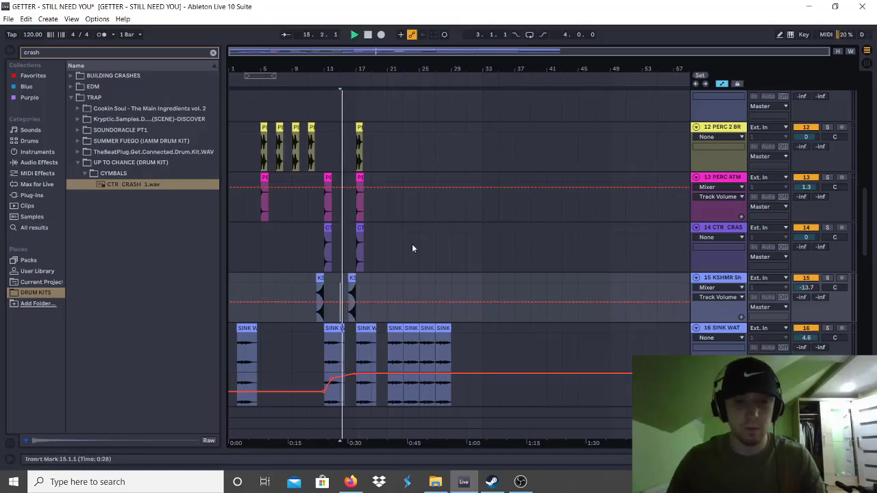
scroll(409, 238, up, 3)
scroll(409, 238, up, 8)
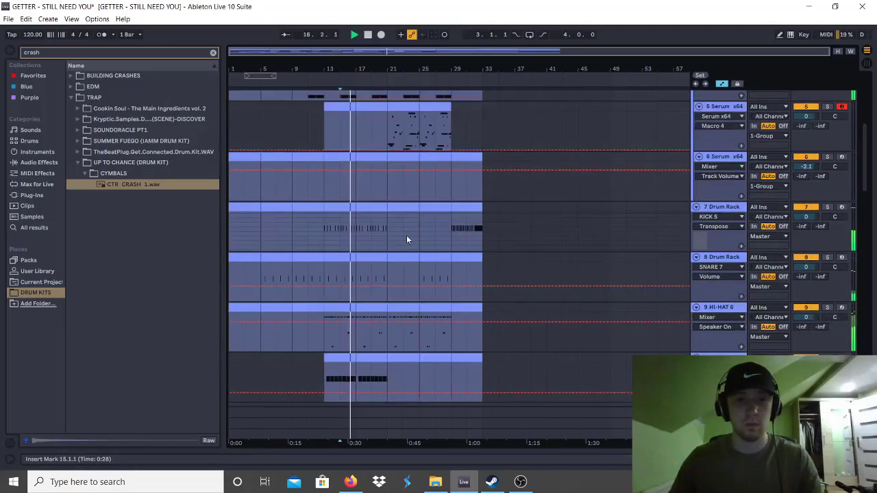
scroll(411, 236, up, 1)
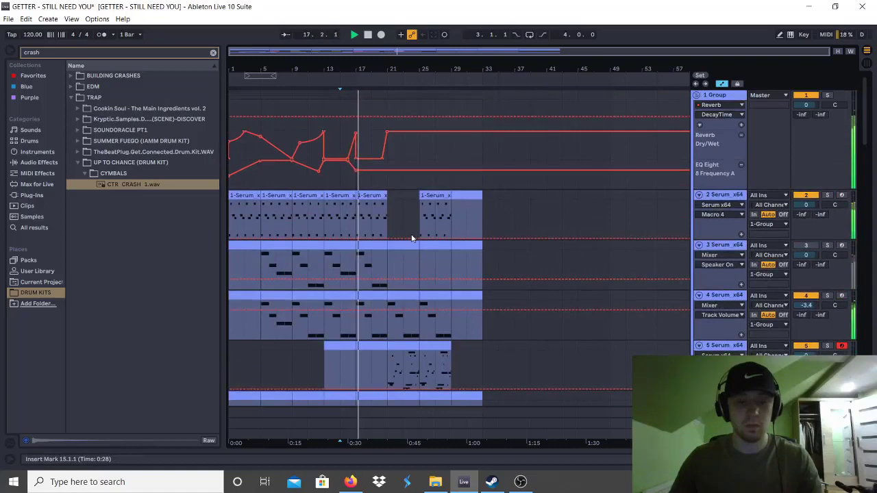
scroll(415, 237, down, 9)
scroll(367, 274, down, 9)
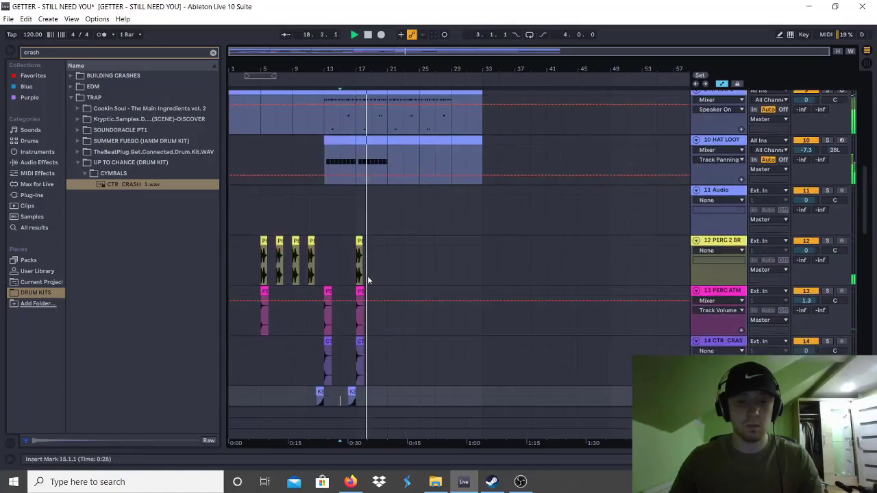
drag(866, 208, 842, 63)
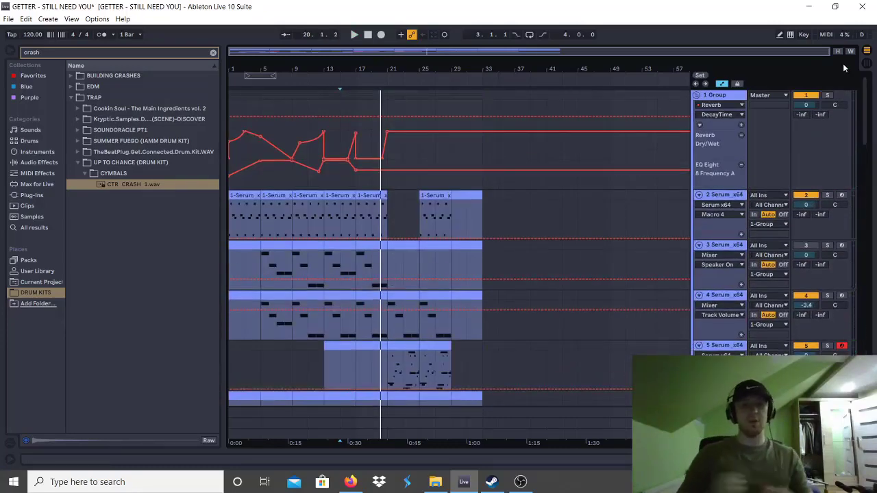
drag(867, 86, 851, 77)
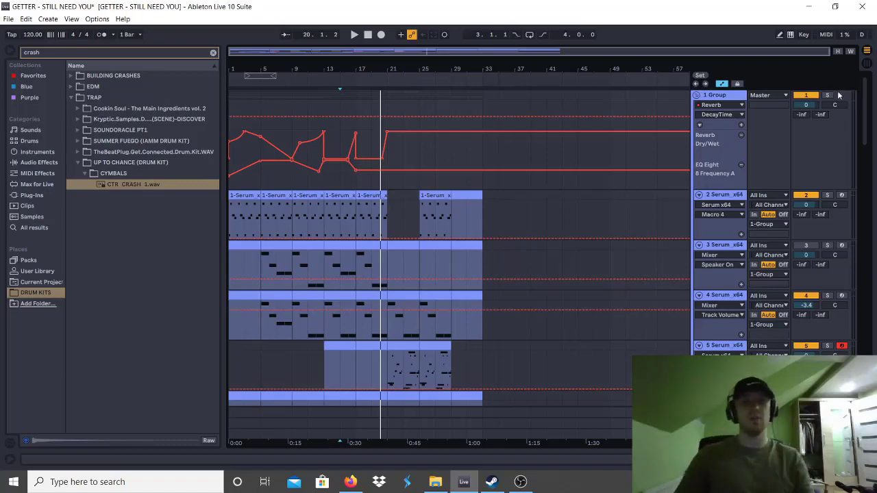
click(521, 482)
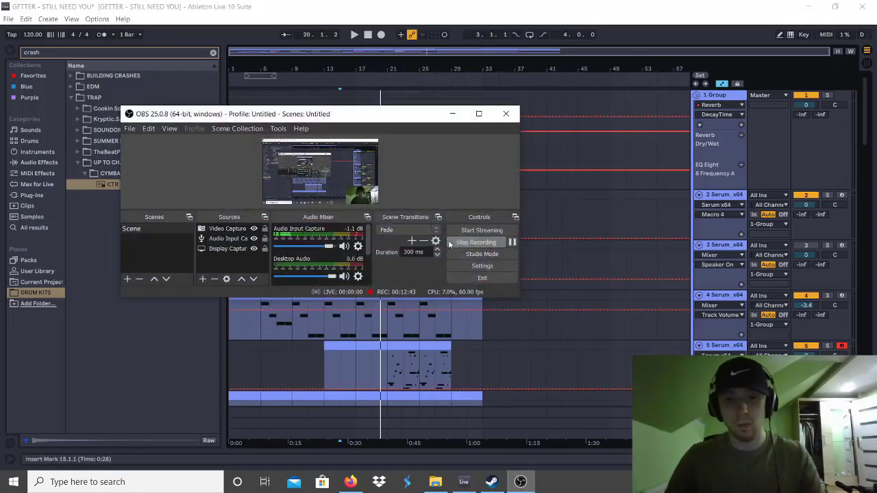